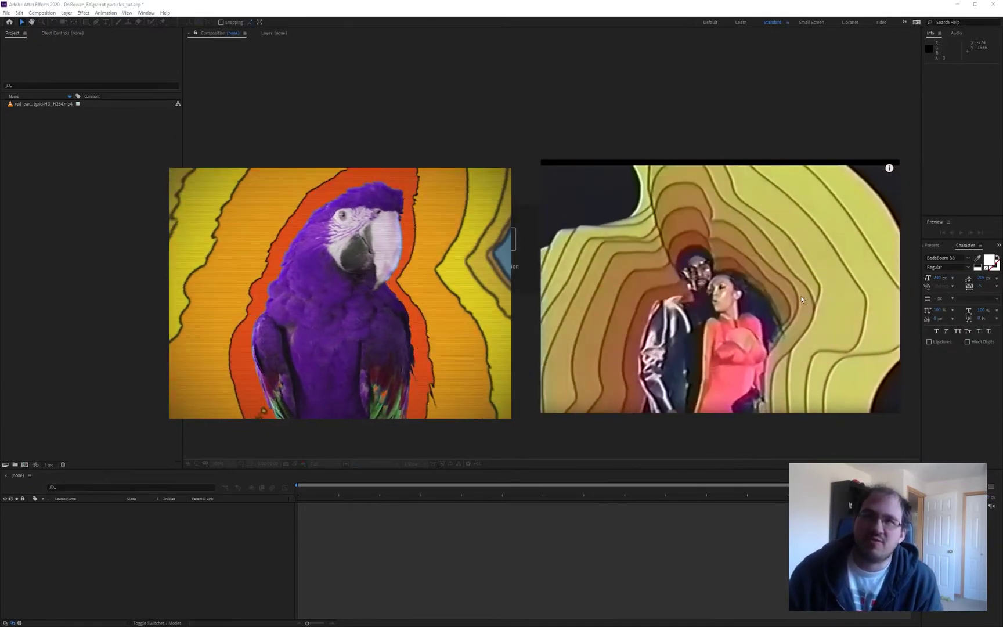
# Step: Create a new composition from the red parrot green-screen footage, matching the clip's settings
pyautogui.click(57, 103)
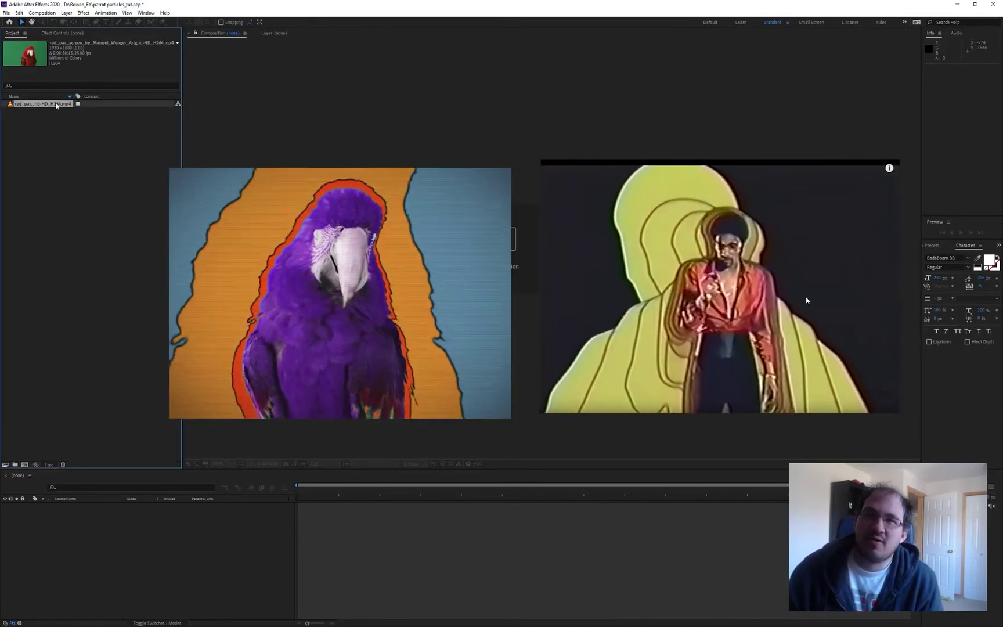
pyautogui.moveTo(27, 466); pyautogui.dragTo(72, 165)
pyautogui.click(71, 165)
pyautogui.click(51, 106)
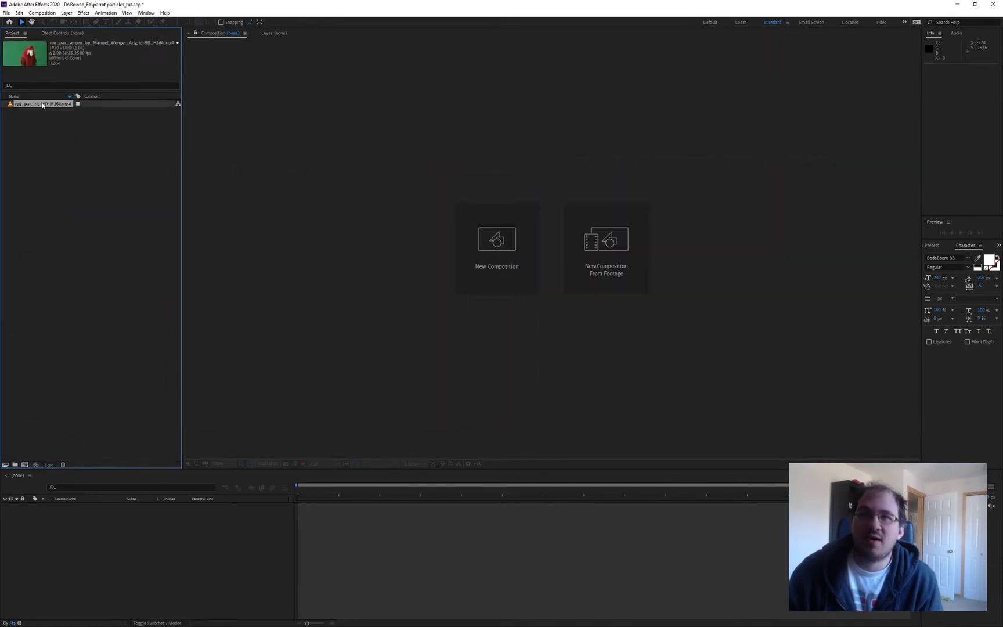
pyautogui.moveTo(50, 106); pyautogui.dragTo(25, 469)
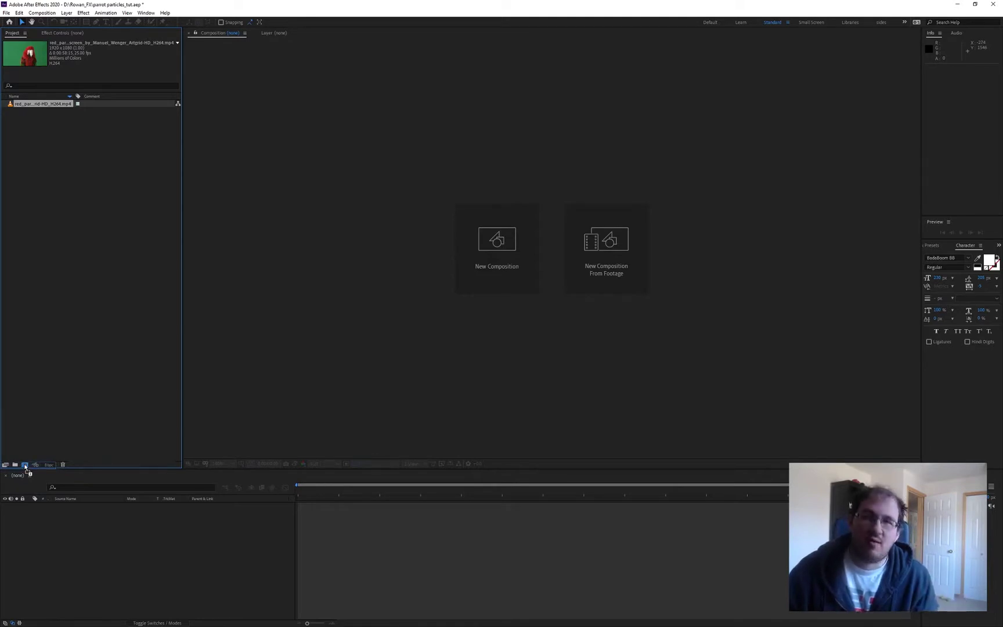
pyautogui.moveTo(25, 468); pyautogui.dragTo(32, 425)
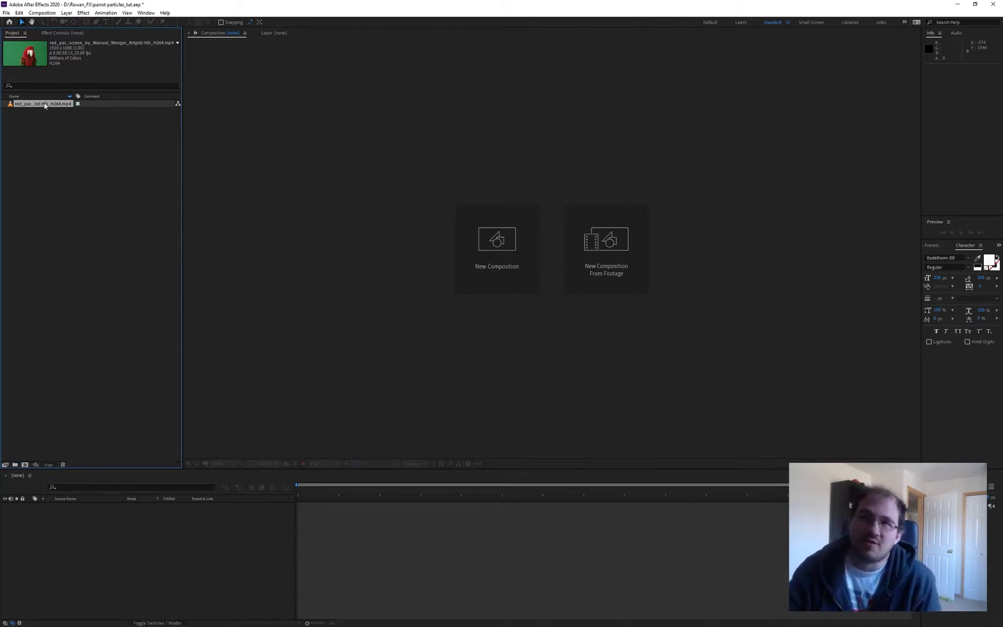
pyautogui.moveTo(45, 105); pyautogui.dragTo(24, 468)
pyautogui.click(439, 556)
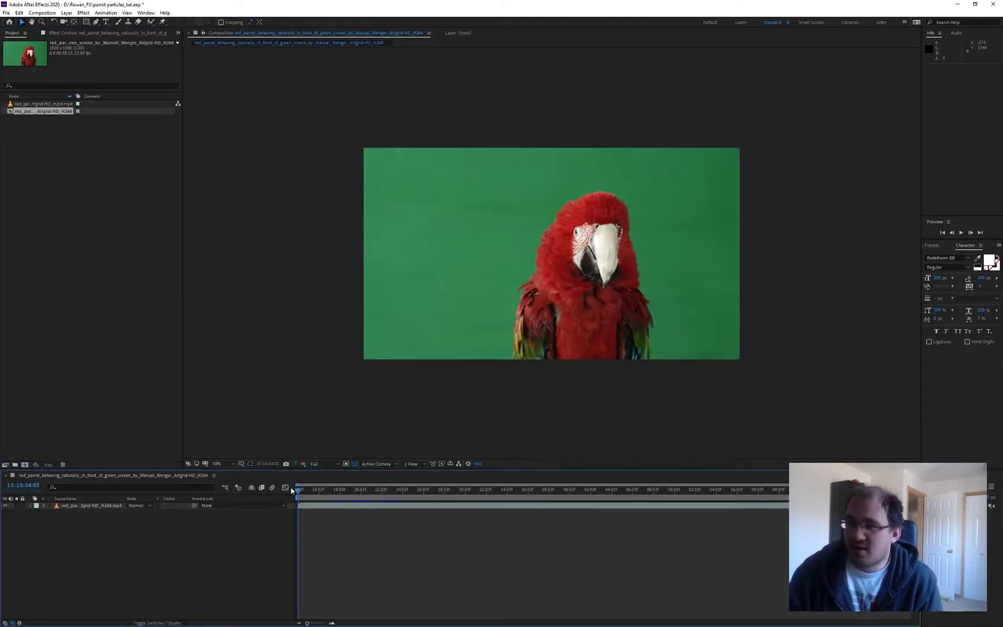
# Step: Set the work area from 15:16:17:09 to 15:16:21:07 and trim the composition to it
pyautogui.moveTo(297, 492); pyautogui.dragTo(332, 498)
pyautogui.click(339, 506)
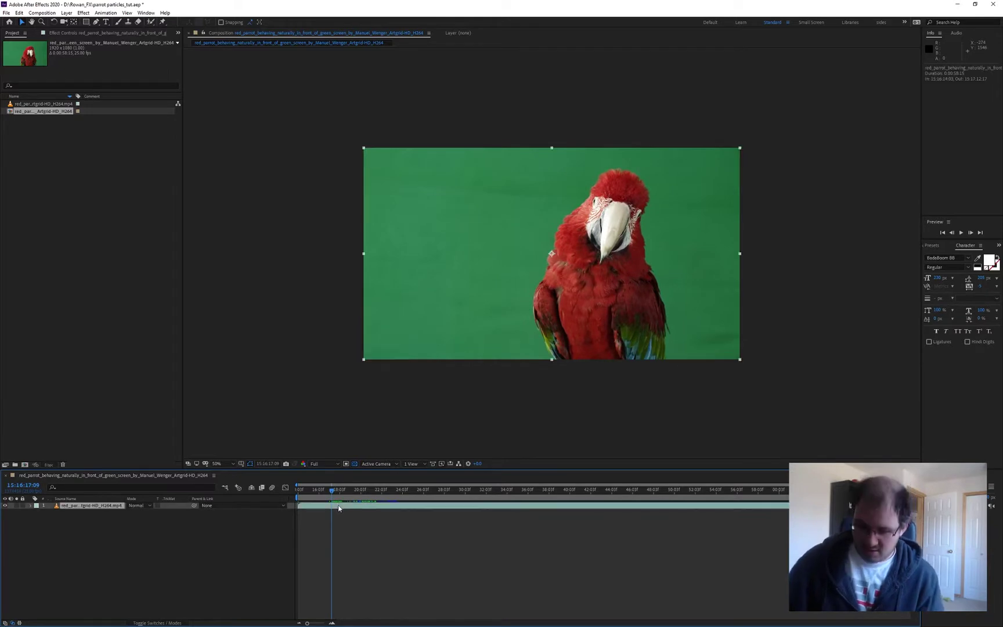
pyautogui.press('space')
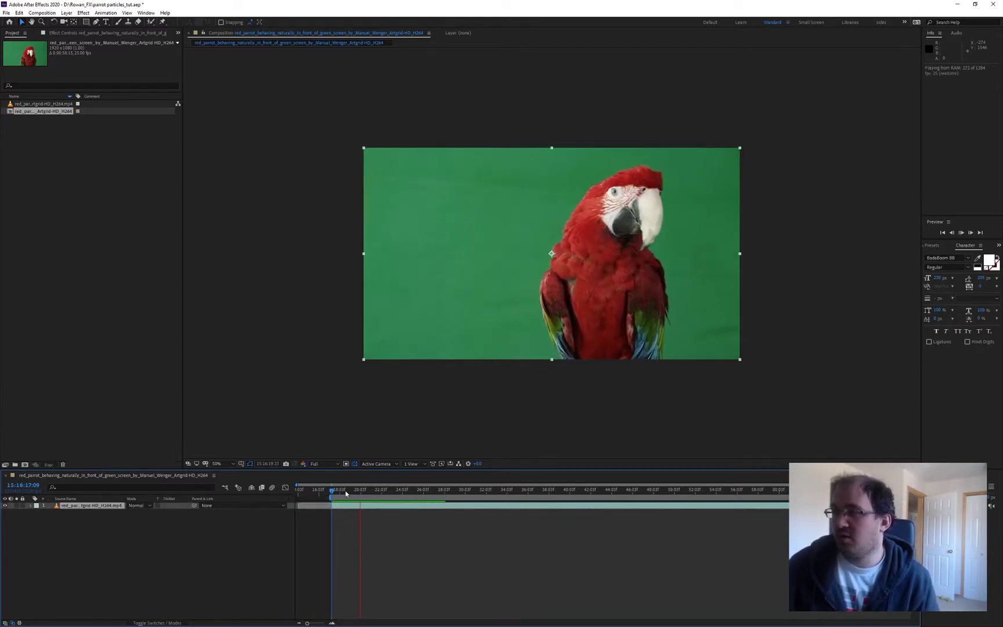
pyautogui.press('space')
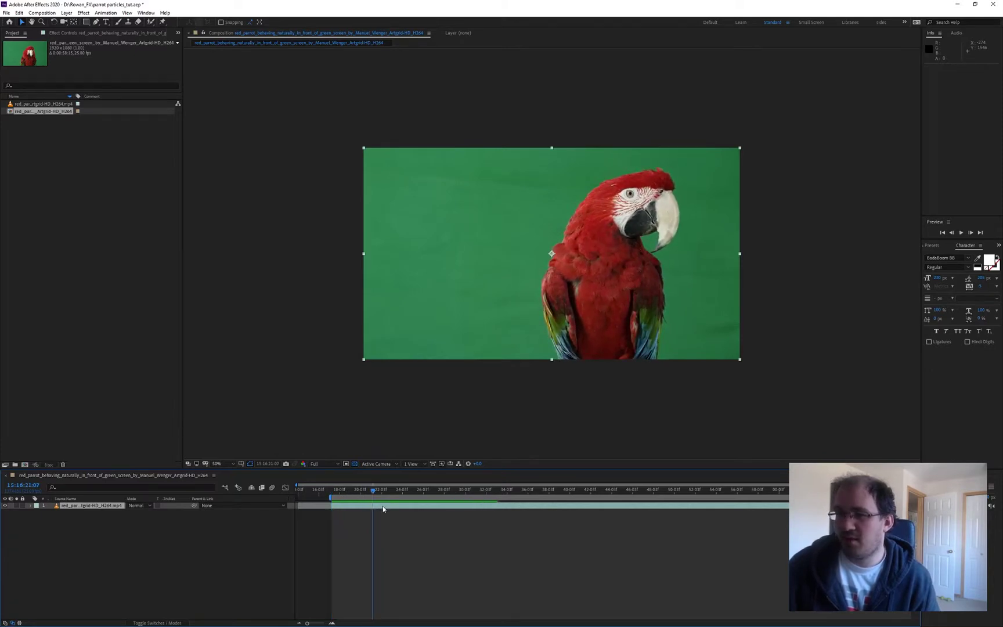
pyautogui.press('n')
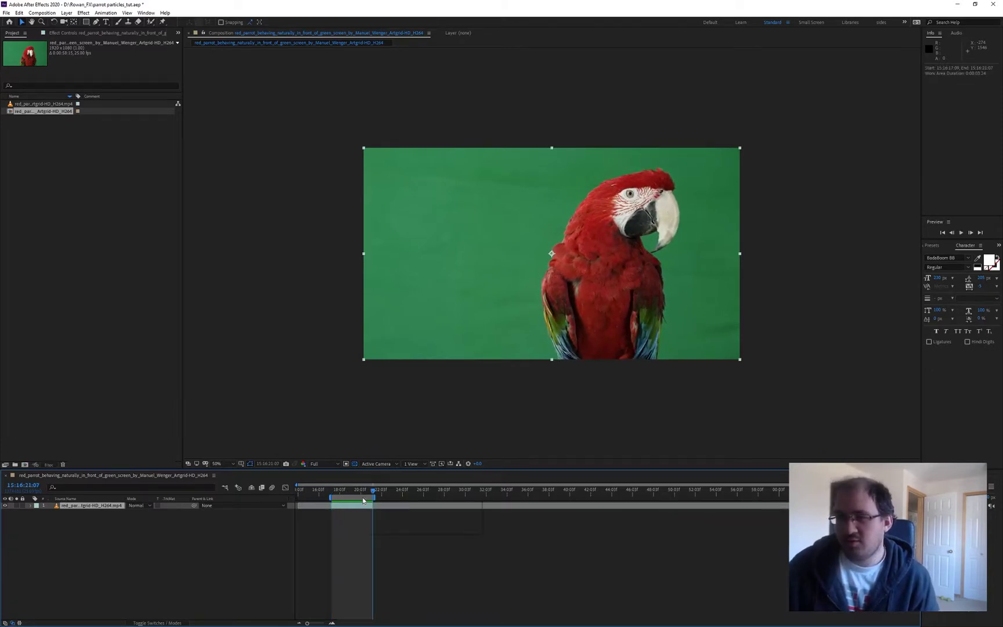
pyautogui.rightClick(361, 499)
pyautogui.click(407, 521)
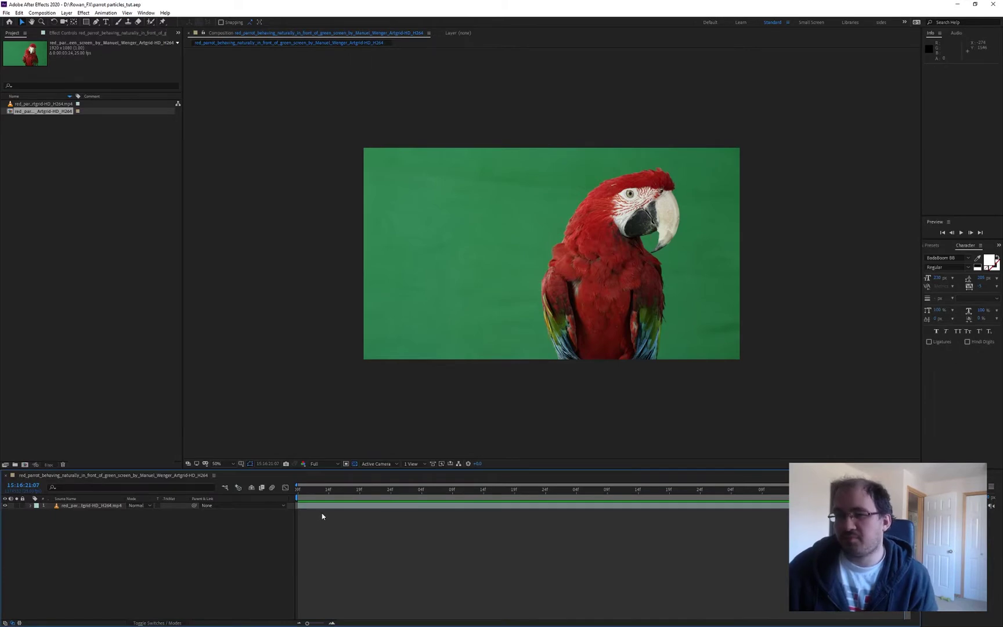
# Step: Rename the trimmed parrot composition as Master RAW
pyautogui.click(50, 111)
pyautogui.press('Return')
pyautogui.write('Master')
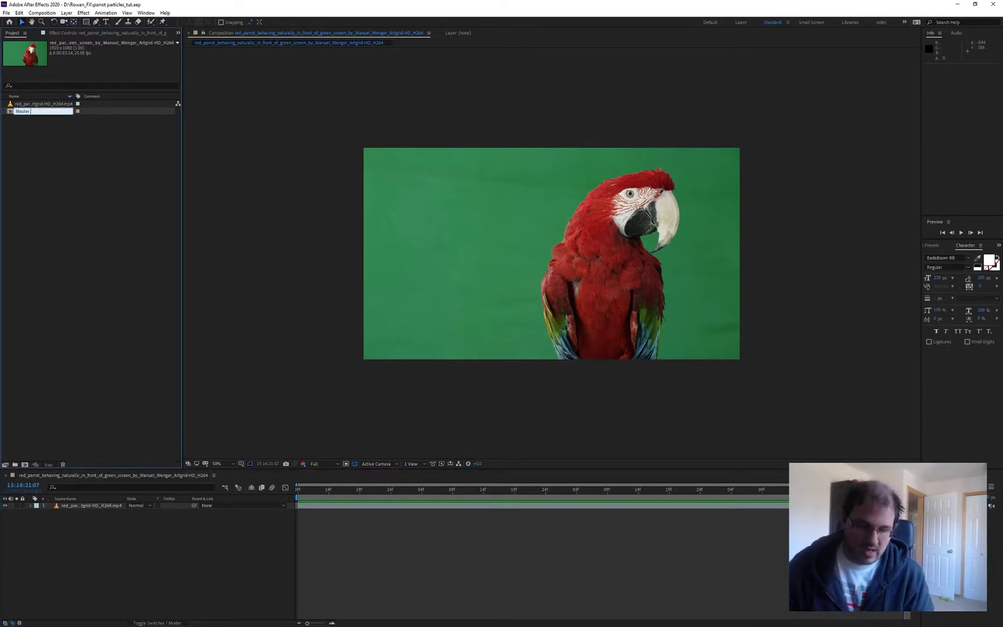
pyautogui.write(' RAW')
pyautogui.press('Return')
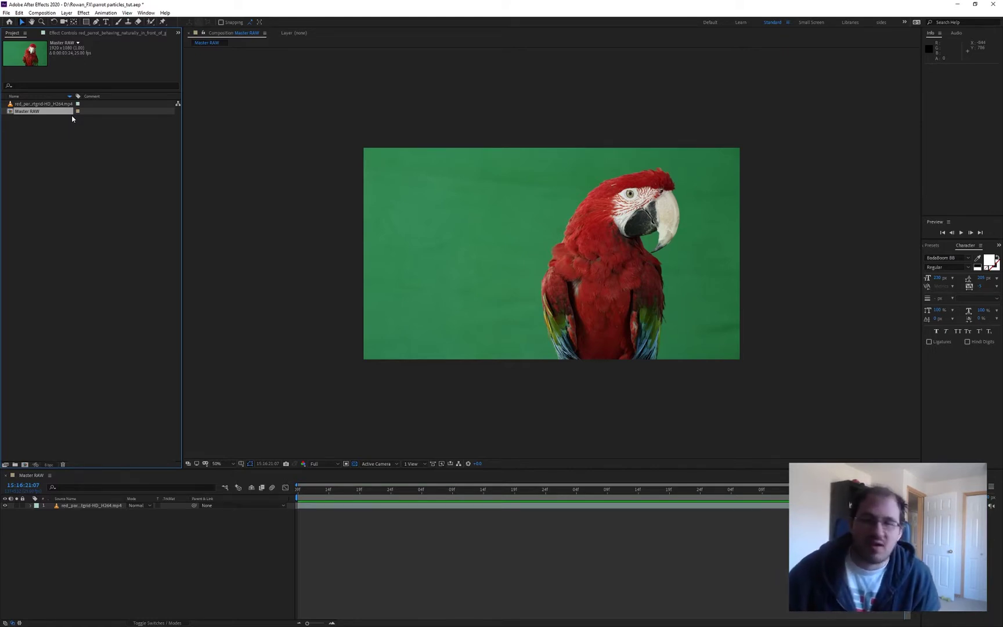
# Step: Create a new composition that contains Master RAW as its layer
pyautogui.click(383, 537)
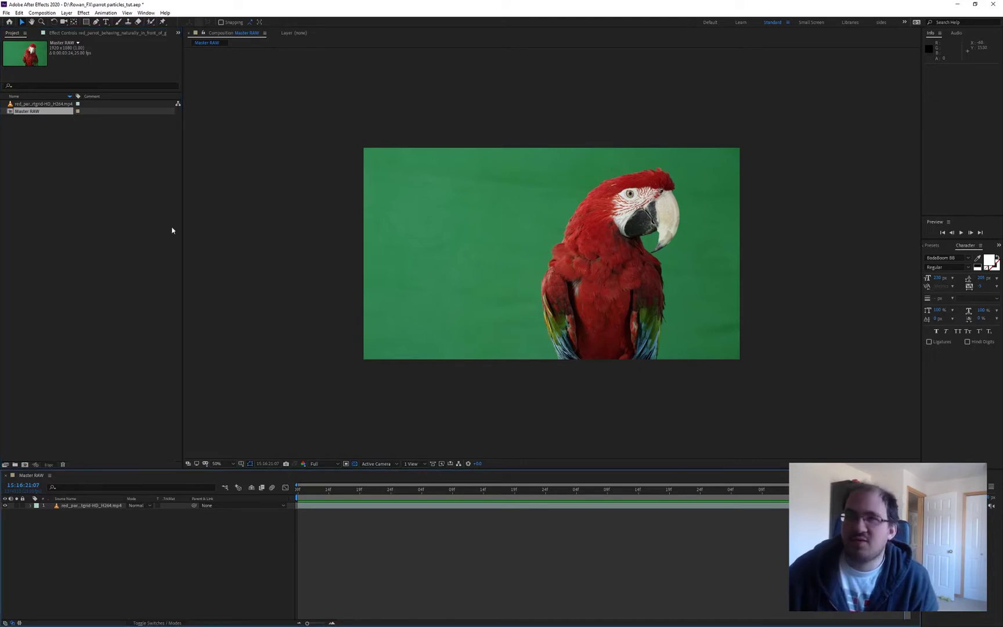
pyautogui.click(35, 114)
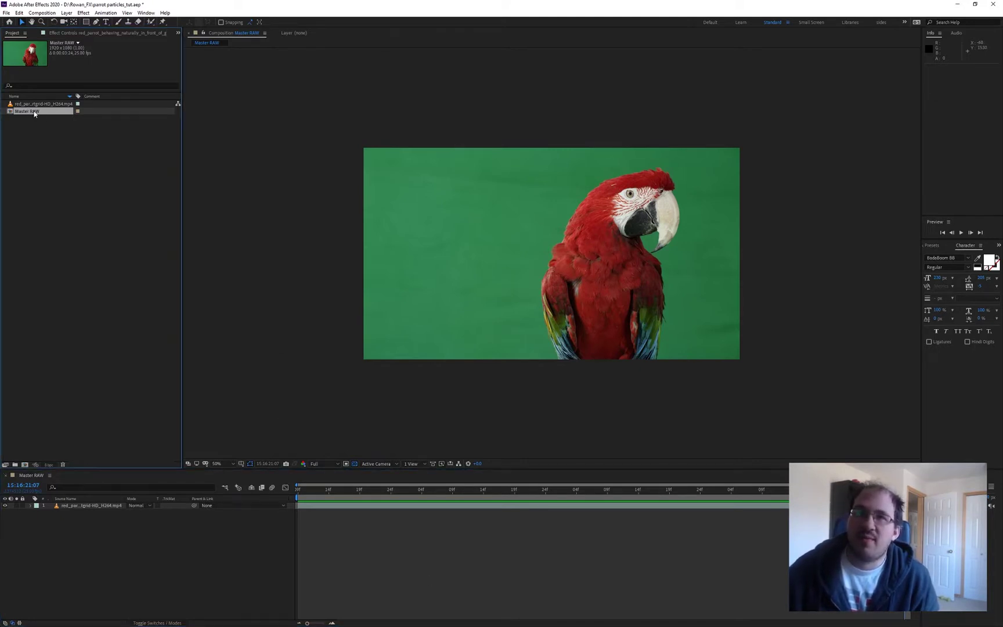
pyautogui.moveTo(34, 114); pyautogui.dragTo(25, 465)
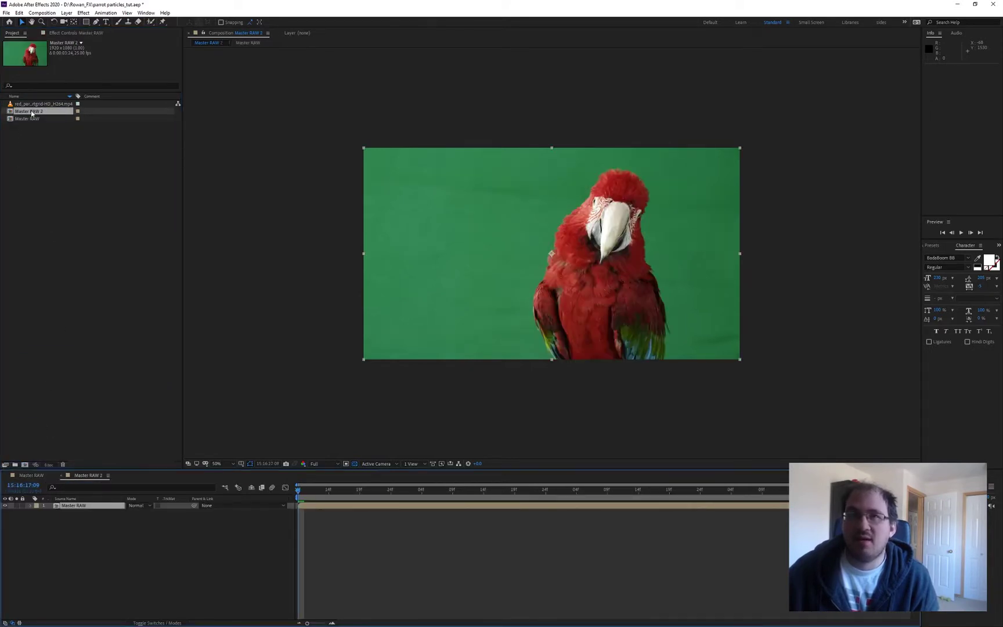
# Step: Rename the composition holding Master RAW as Keyed comp and save the project
pyautogui.click(31, 110)
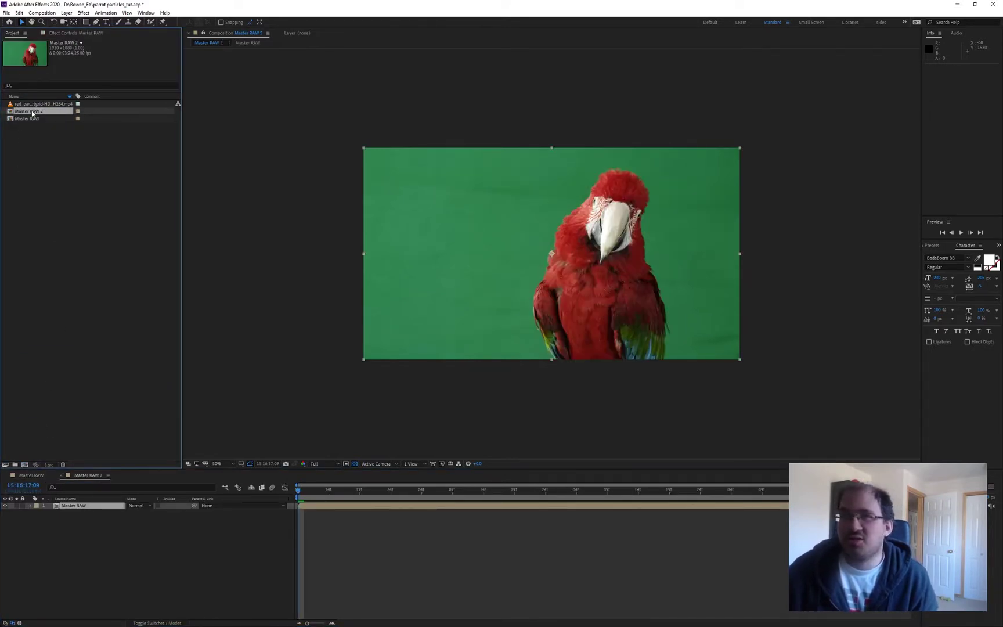
pyautogui.press('Return')
pyautogui.write('Keyed comp')
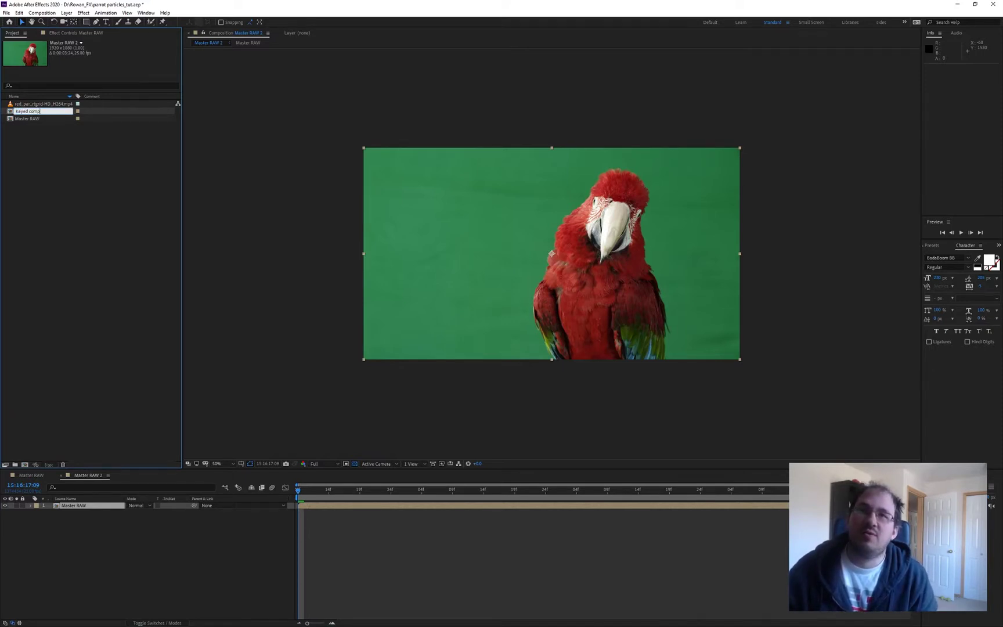
pyautogui.press('Return')
pyautogui.hotkey('ctrl', 's')
pyautogui.click(392, 540)
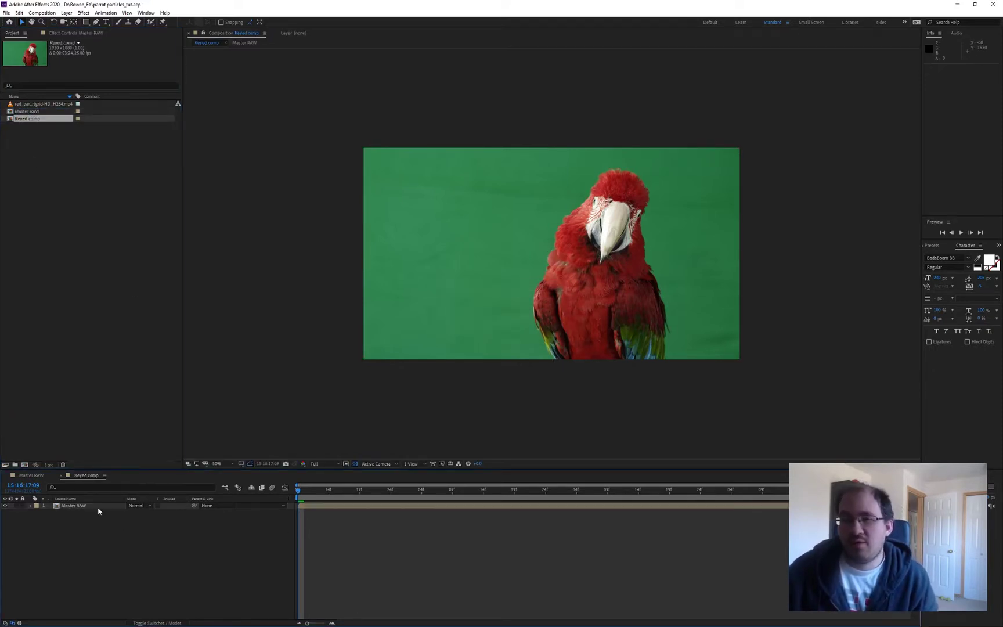
# Step: Apply the Composite Brush effect to the Master RAW layer in Keyed comp
pyautogui.click(97, 506)
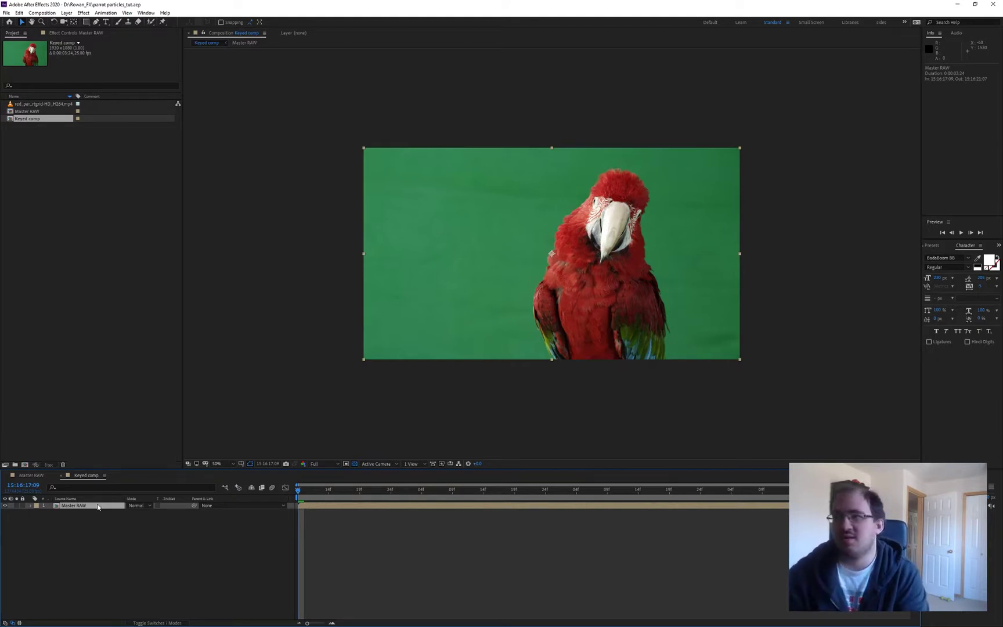
pyautogui.hotkey('ctrl', 'space')
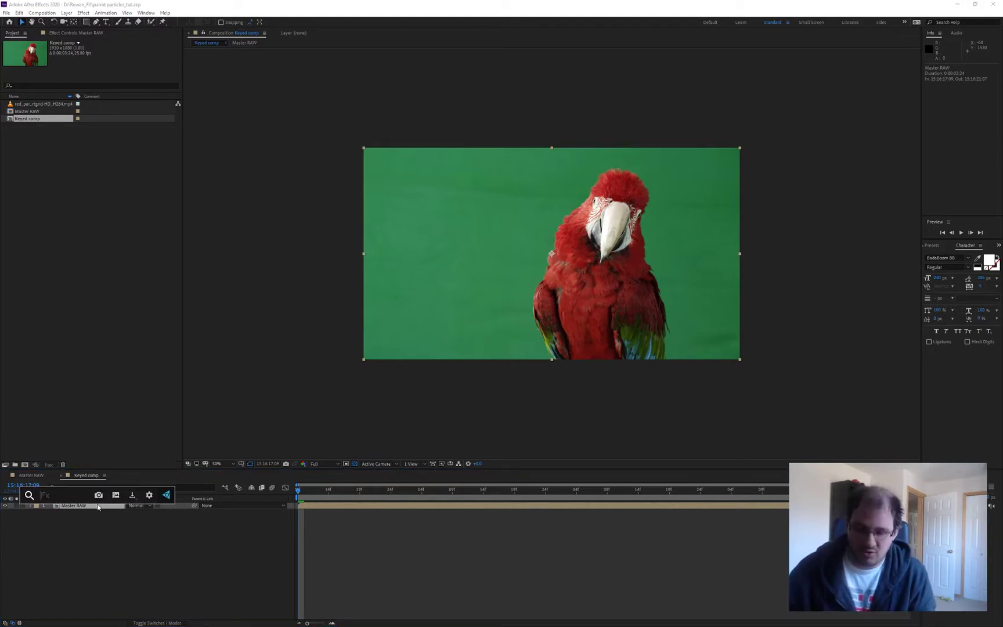
pyautogui.write('comp')
pyautogui.press('Down')
pyautogui.press('Return')
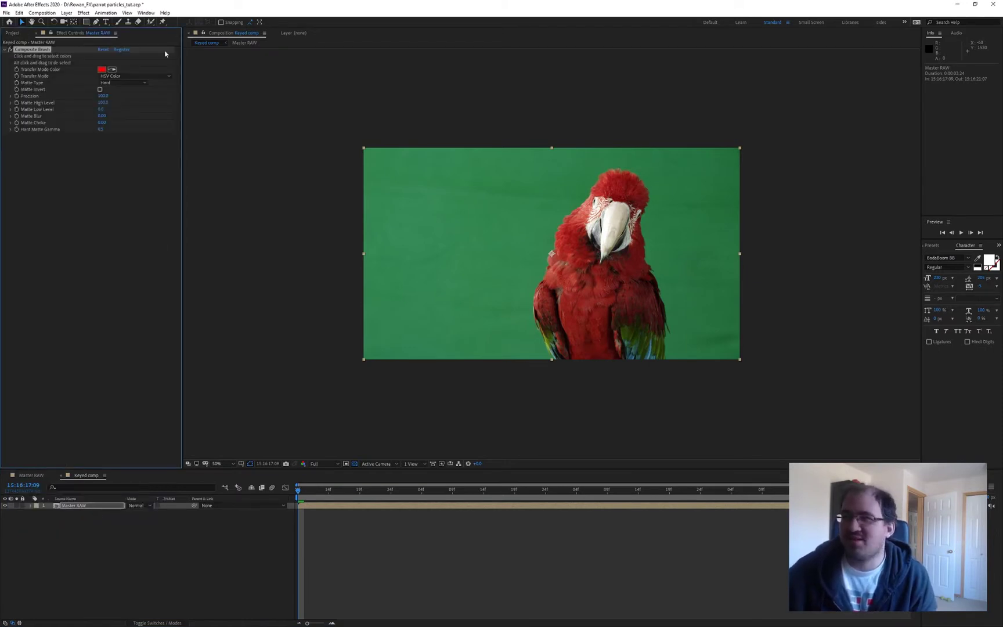
# Step: Sample the green background's colours with Composite Brush in one long stroke across the image beside the parrot
pyautogui.click(32, 52)
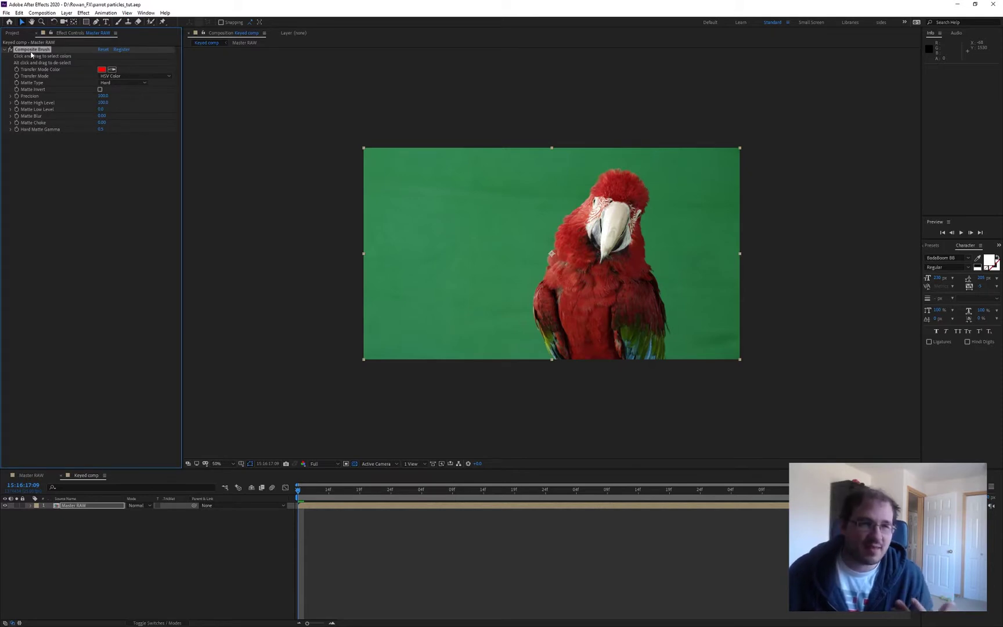
pyautogui.click(65, 173)
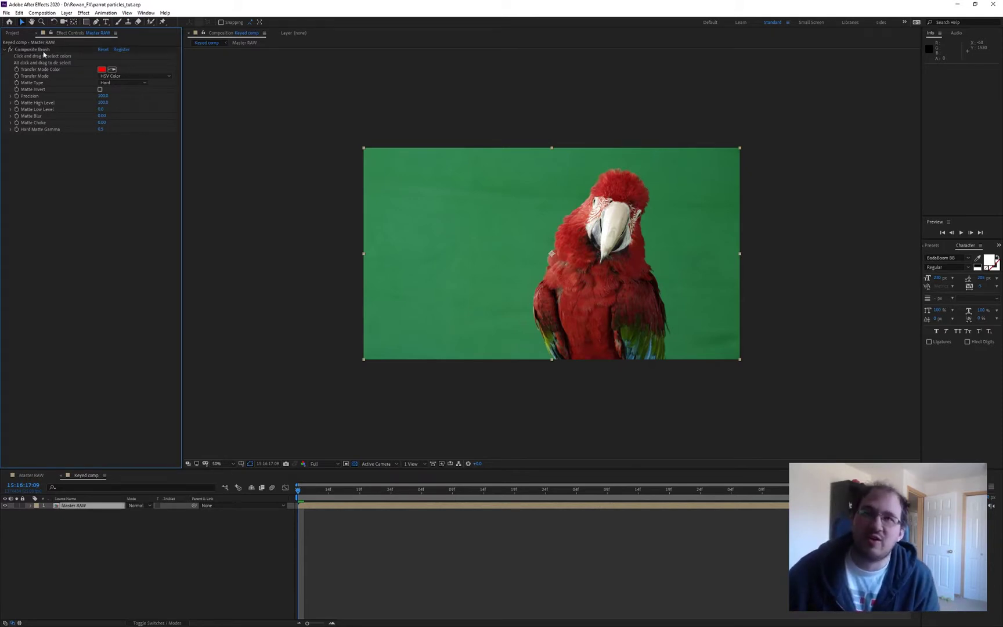
pyautogui.click(40, 50)
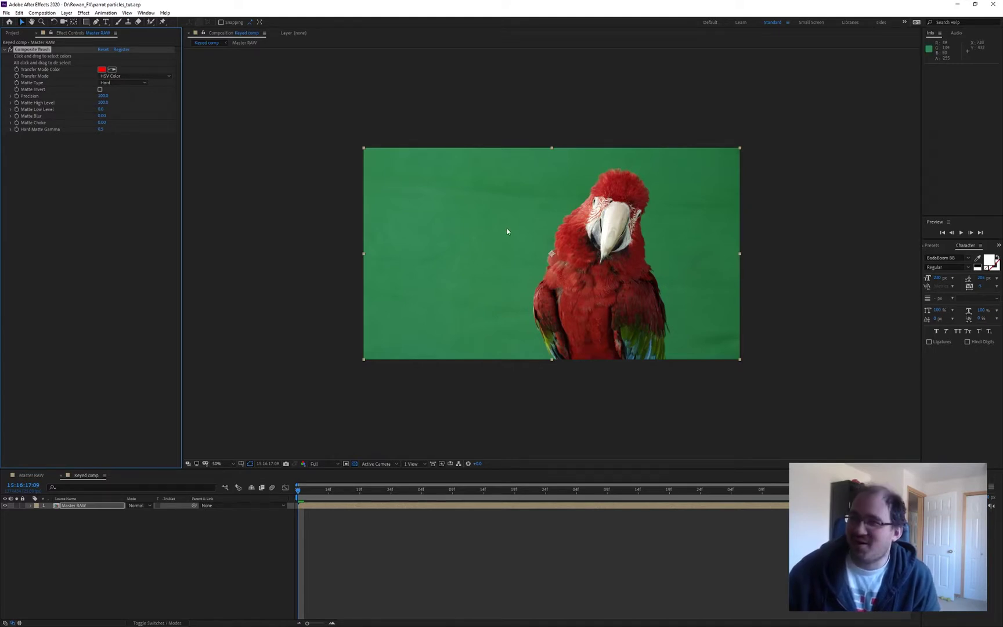
pyautogui.moveTo(506, 229)
pyautogui.mouseDown()
pyautogui.moveTo(479, 284)
pyautogui.moveTo(648, 180)
pyautogui.moveTo(700, 222)
pyautogui.moveTo(736, 300)
pyautogui.mouseUp()
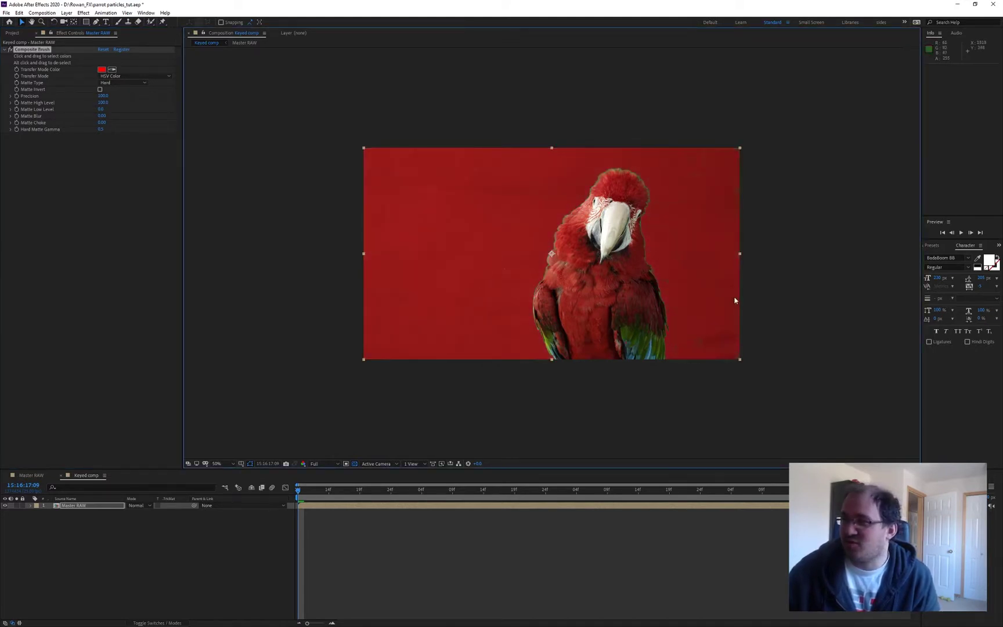
# Step: Deselect the colours wrongly picked in the parrot's green and blue wing feathers from the Composite Brush matte
pyautogui.scroll(1, 638, 331)
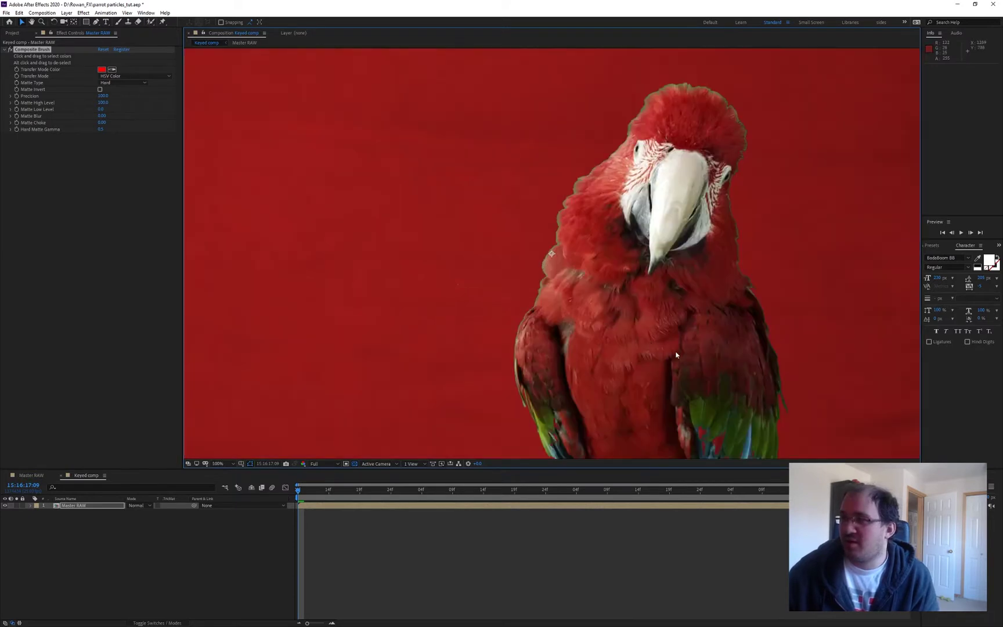
pyautogui.moveTo(687, 353); pyautogui.dragTo(603, 243)
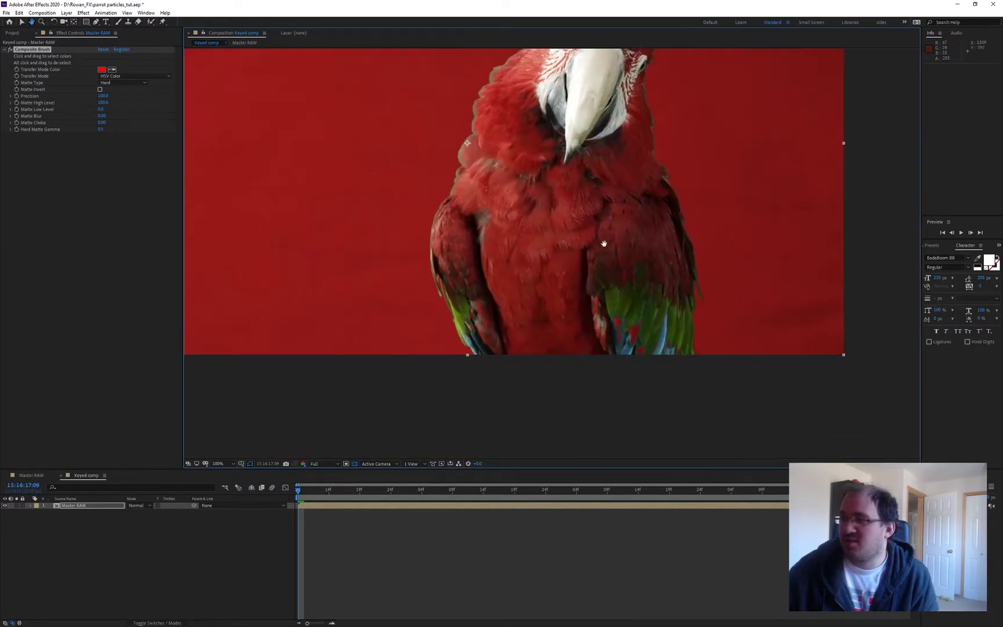
pyautogui.keyDown('alt'); pyautogui.click(622, 329); pyautogui.keyUp('alt')
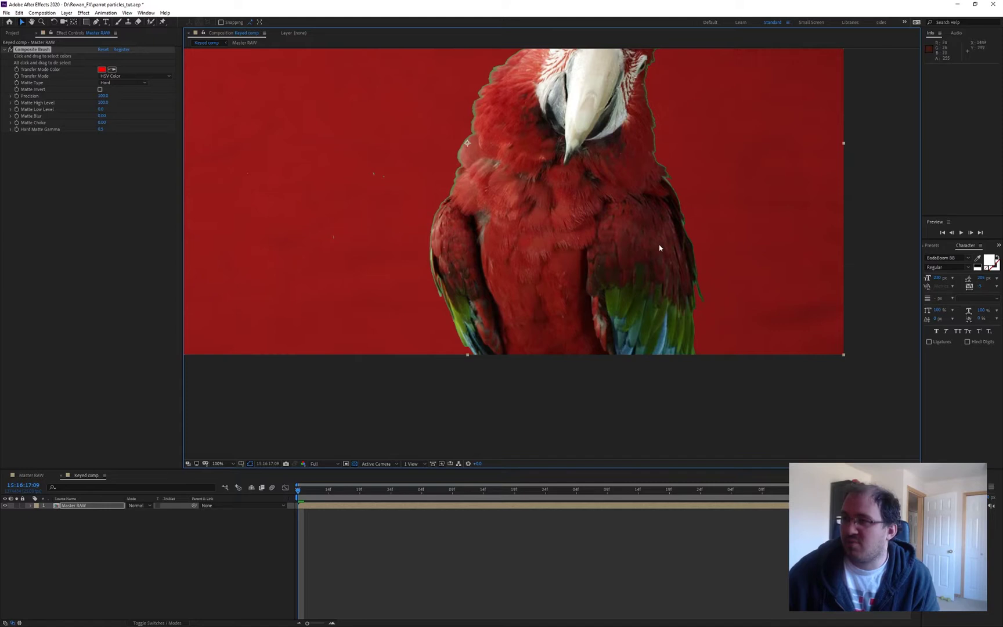
# Step: Check the matte edges around the parrot and set the Composite Brush transfer mode to Stencil Alpha
pyautogui.press('space')
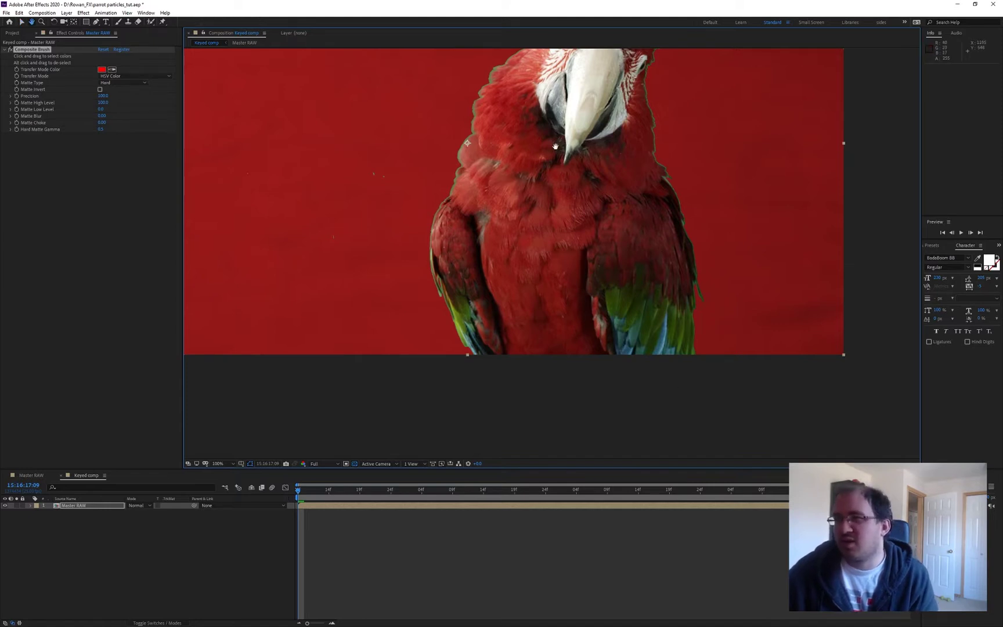
pyautogui.moveTo(556, 146); pyautogui.dragTo(667, 225)
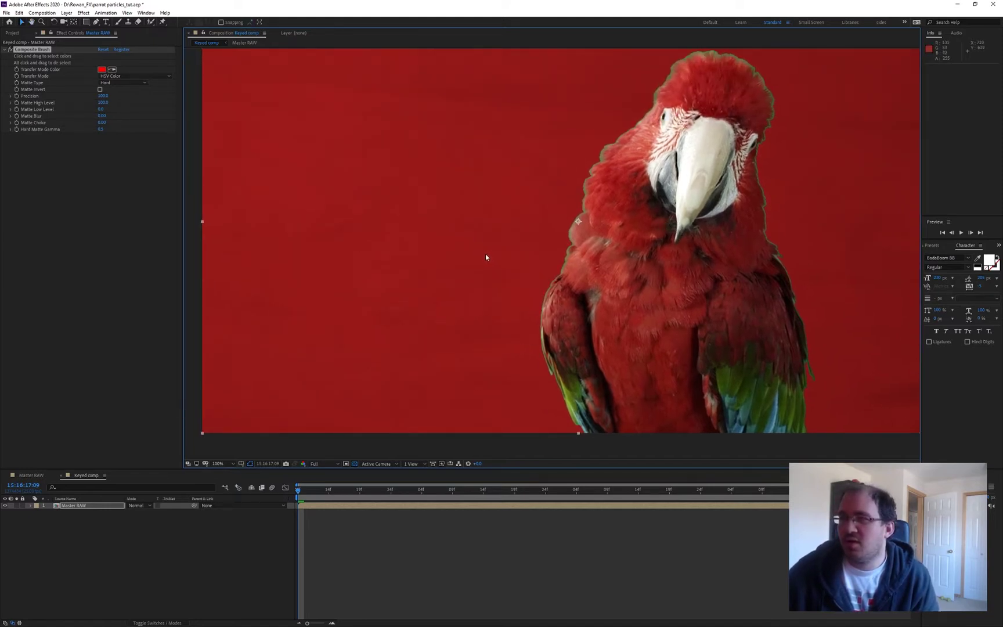
pyautogui.press('space')
pyautogui.moveTo(699, 249); pyautogui.dragTo(648, 261)
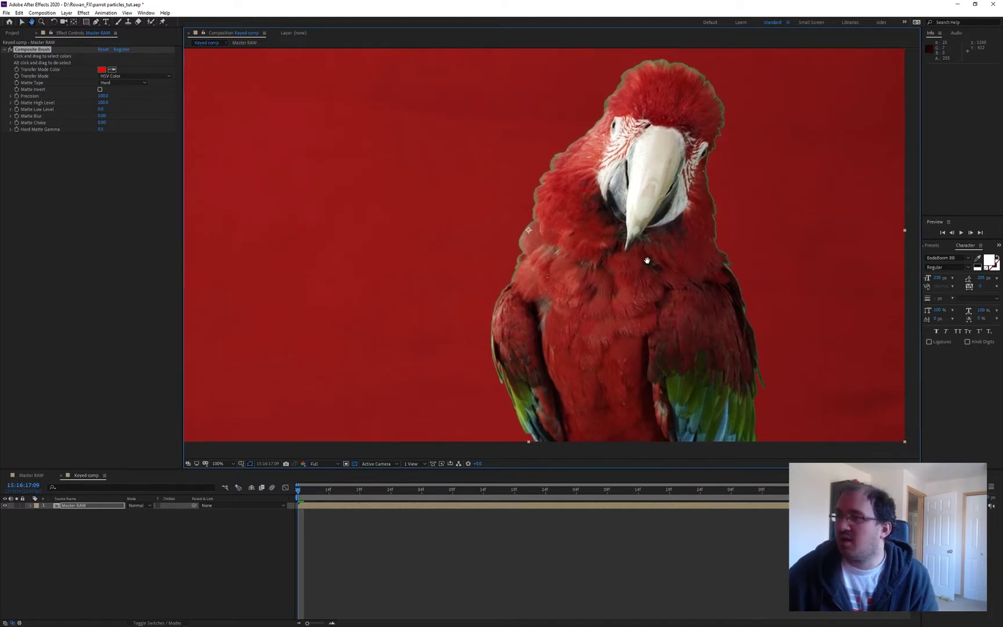
pyautogui.click(134, 76)
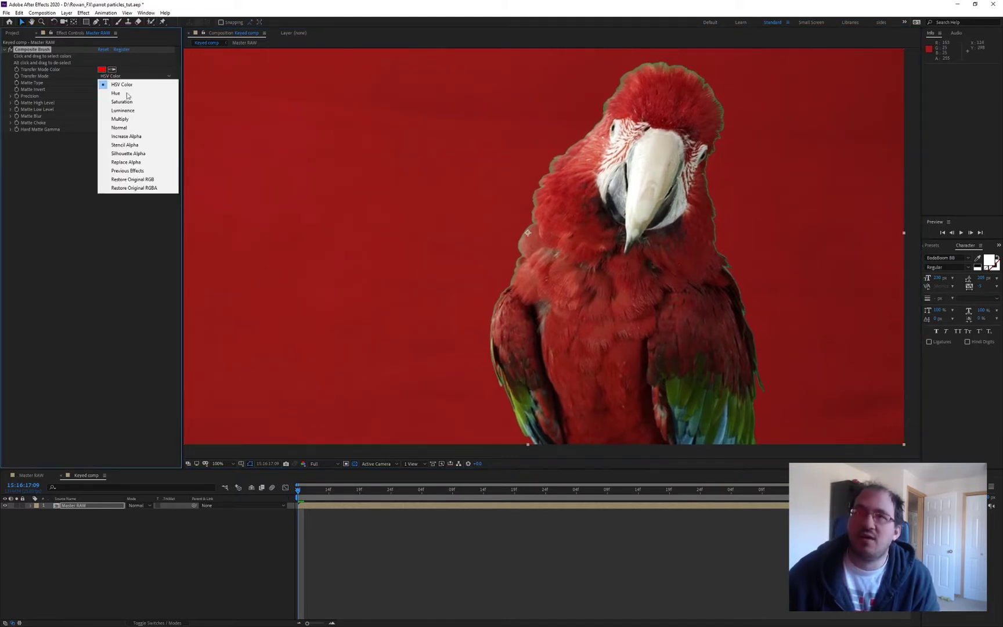
pyautogui.click(125, 144)
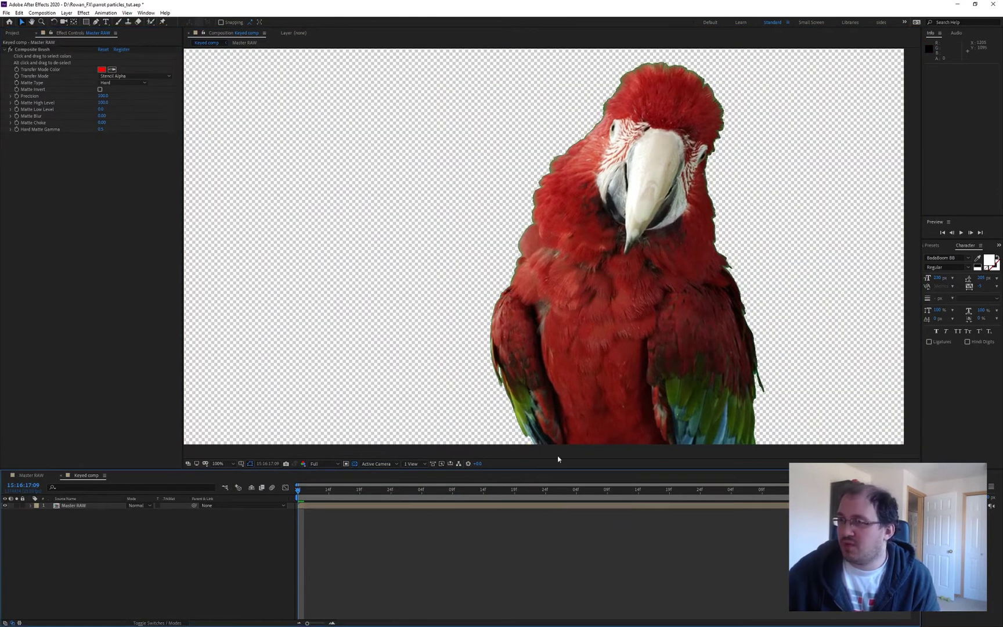
# Step: Play back the keyed parrot, turn off the transparency grid and preview the edges up close against black
pyautogui.scroll(-2, 563, 369)
pyautogui.press('space')
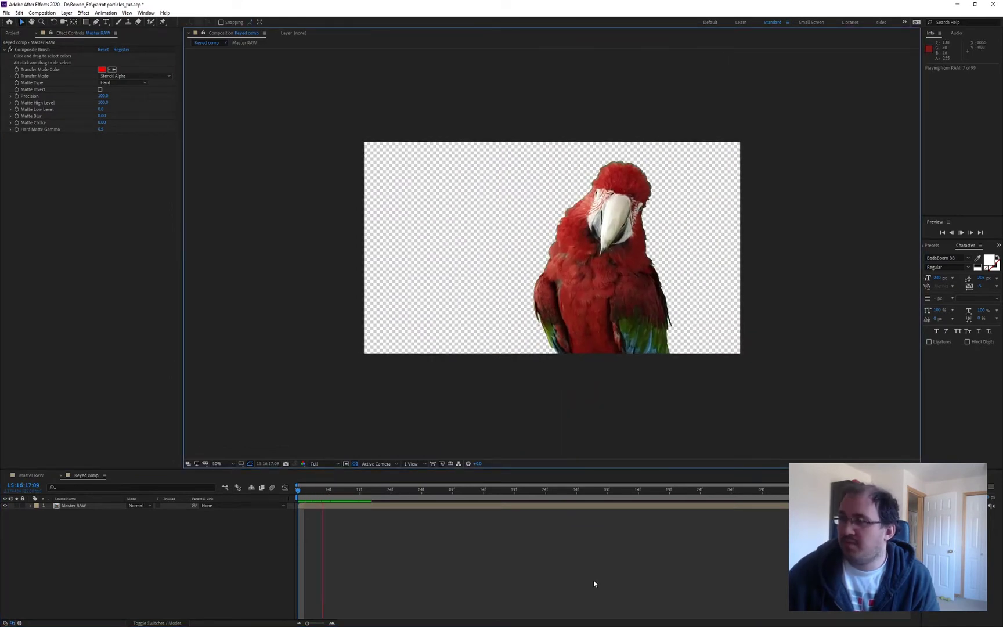
pyautogui.press('space')
pyautogui.click(355, 464)
pyautogui.scroll(2, 616, 360)
pyautogui.press('space')
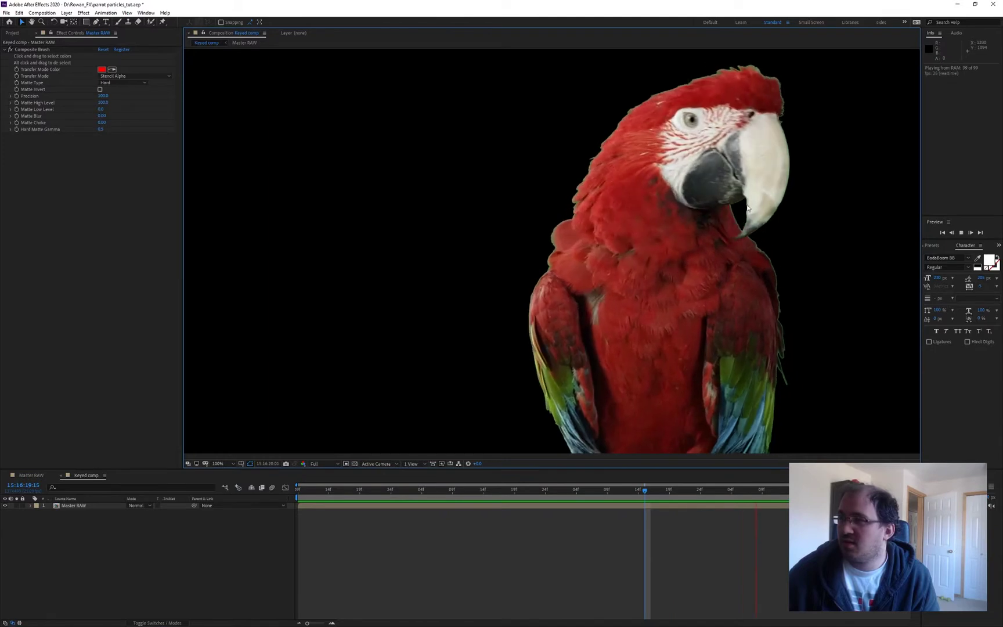
# Step: Tighten the parrot's edge by increasing the Composite Brush Matte Choke and setting Matte Blur to 1, and save the project
pyautogui.click(139, 198)
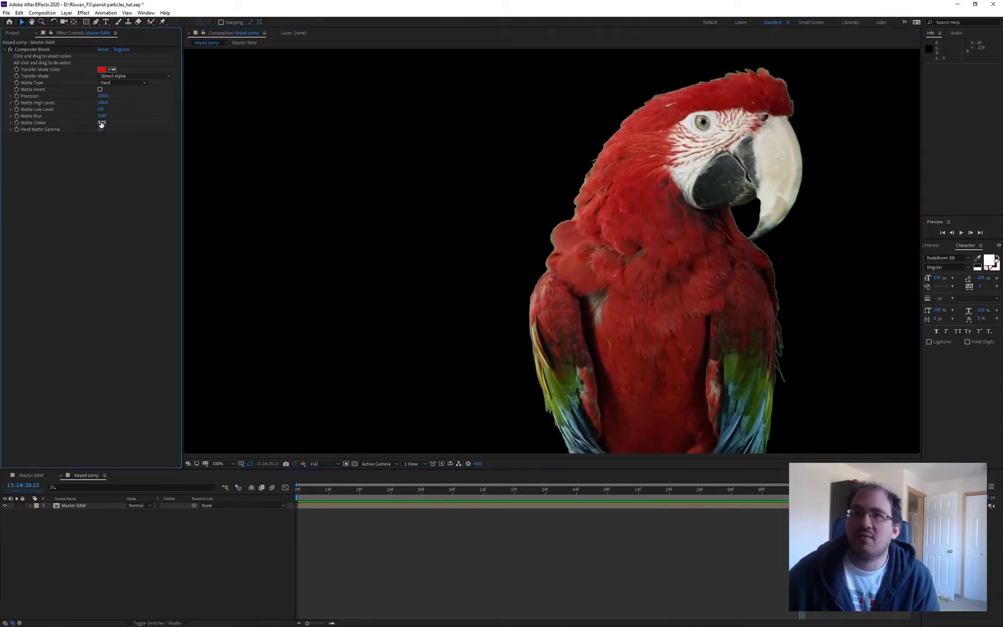
pyautogui.moveTo(101, 122); pyautogui.dragTo(102, 122)
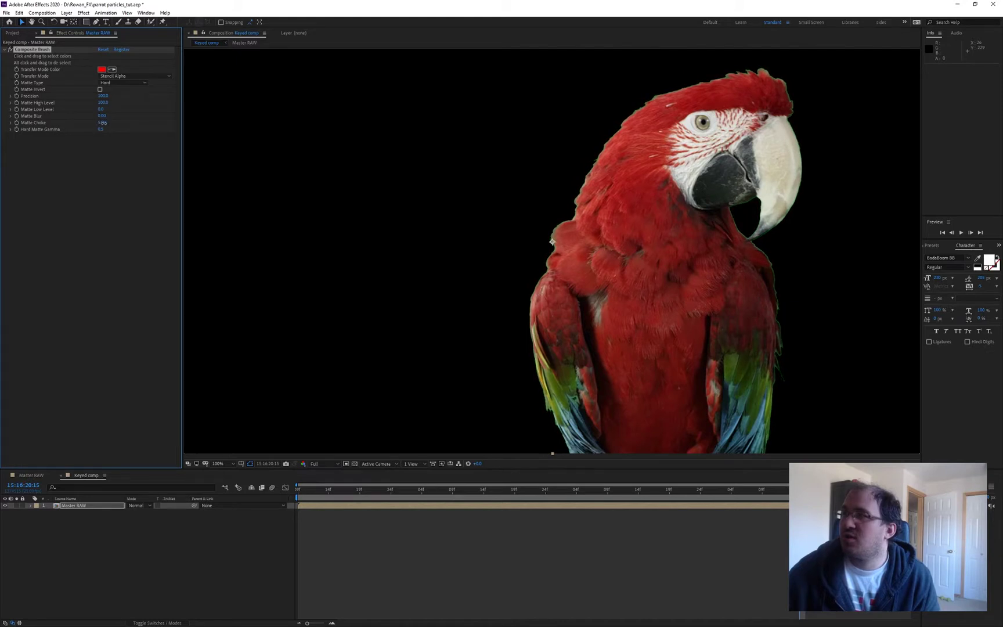
pyautogui.click(102, 115)
pyautogui.write('1')
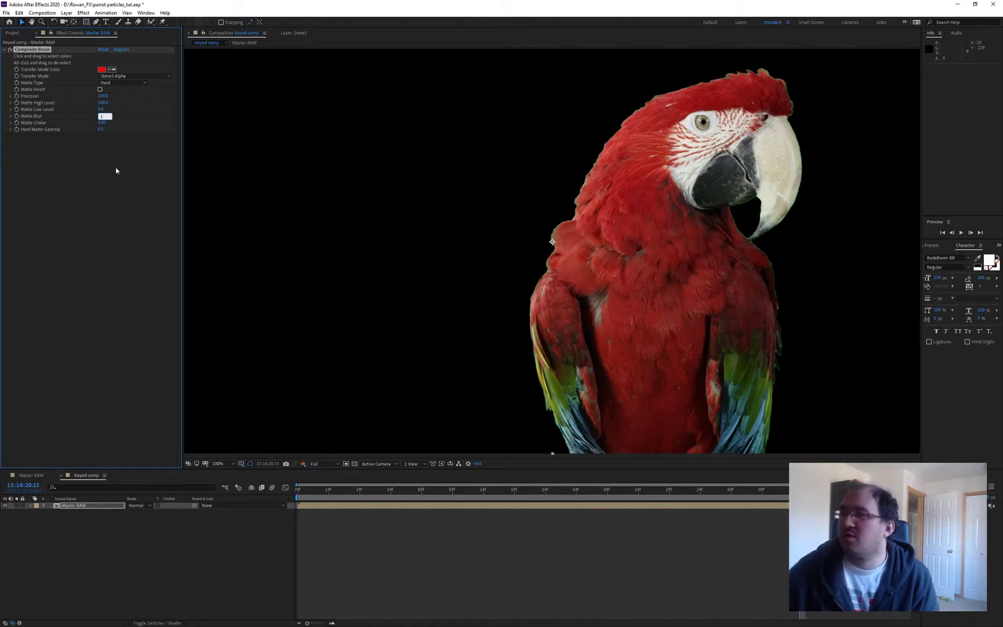
pyautogui.press('Return')
pyautogui.click(582, 596)
pyautogui.hotkey('ctrl', 's')
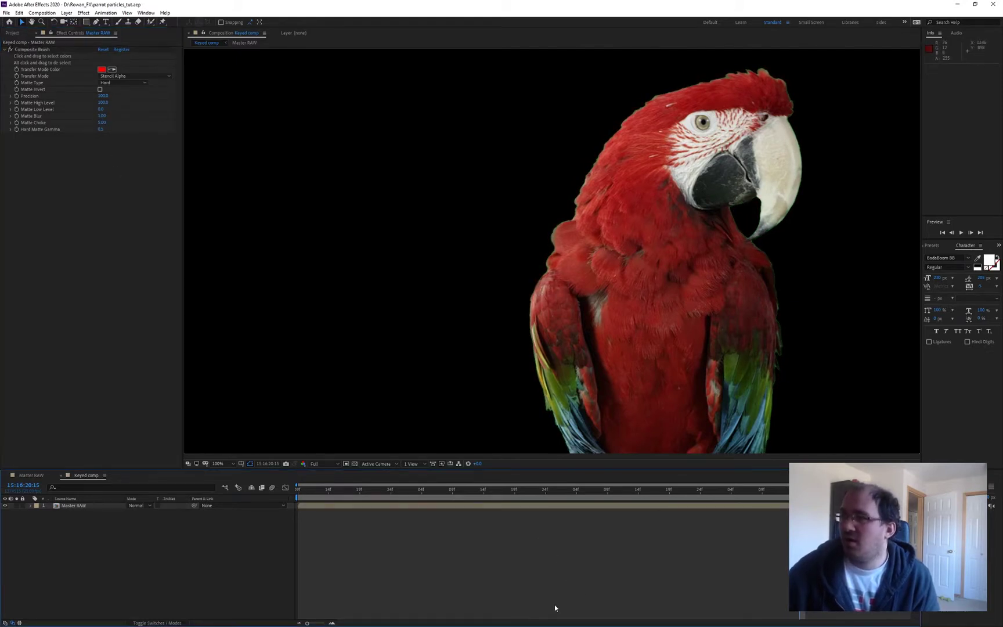
# Step: Play back the keyed parrot from the start and examine its edges up close for green fringing
pyautogui.scroll(-1, 666, 303)
pyautogui.click(299, 489)
pyautogui.press('space')
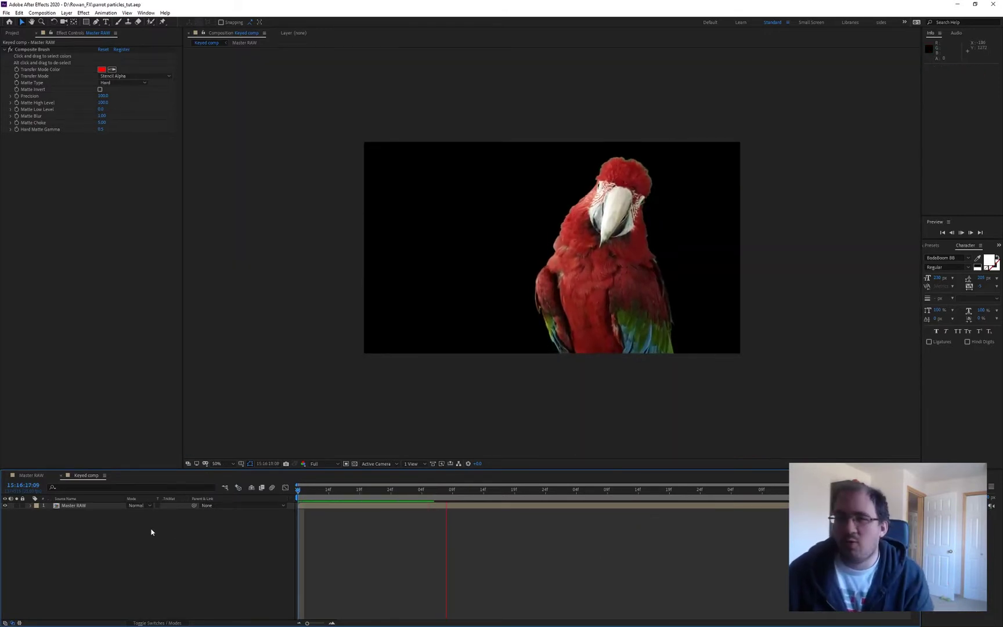
pyautogui.press('space')
pyautogui.click(90, 508)
pyautogui.moveTo(299, 493); pyautogui.dragTo(457, 504)
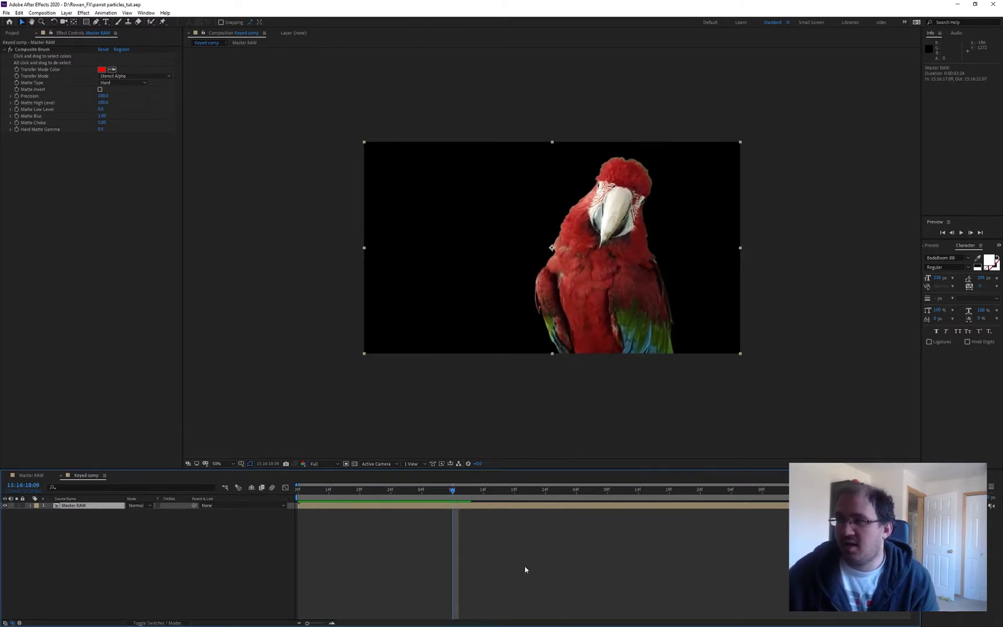
pyautogui.scroll(2, 581, 279)
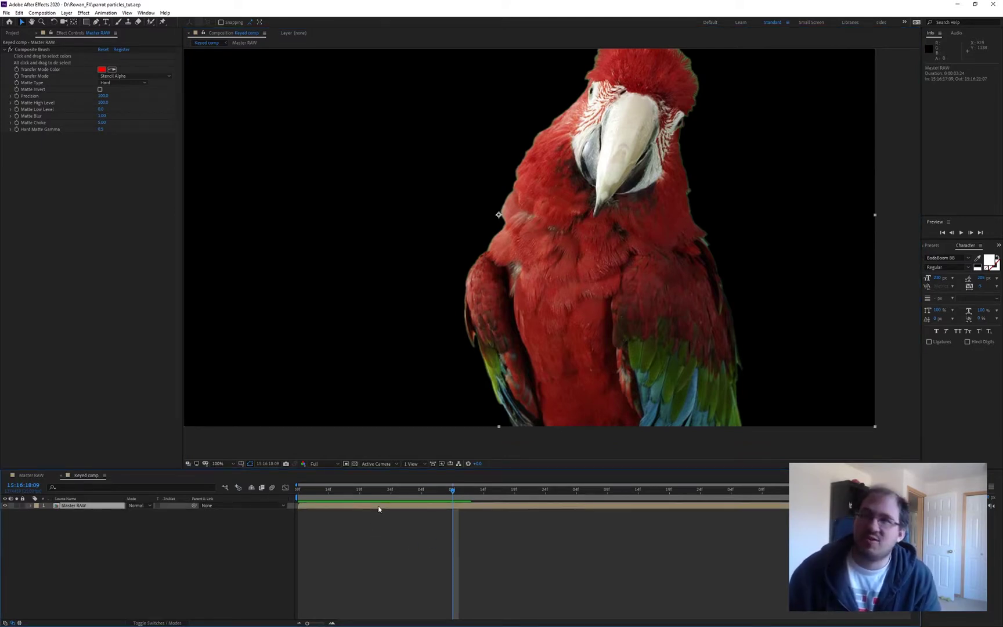
pyautogui.click(391, 544)
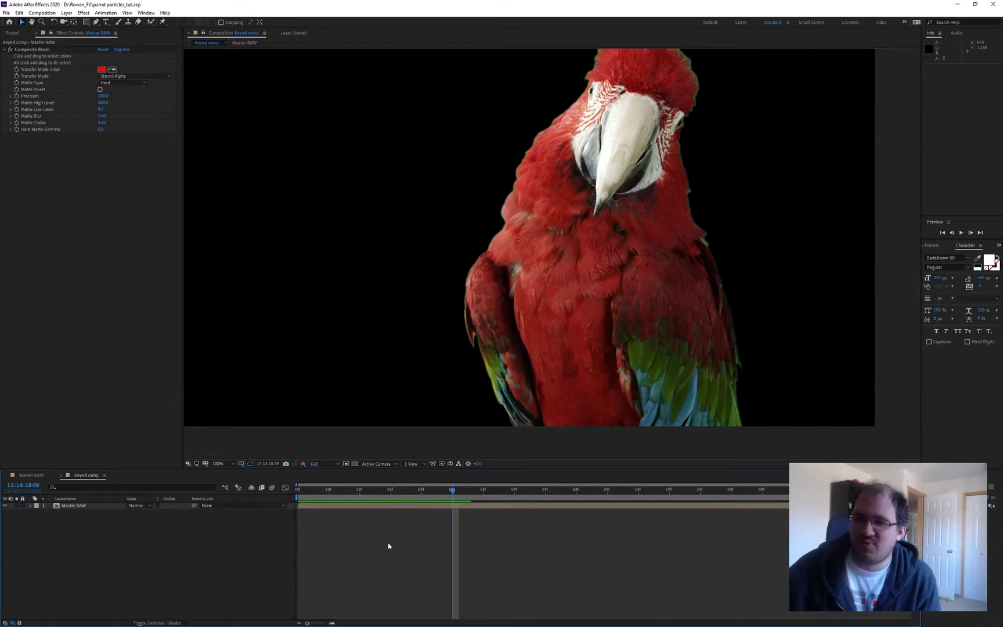
# Step: Apply Advanced Spill Suppressor to the Master RAW layer and set its method to Ultra
pyautogui.click(419, 505)
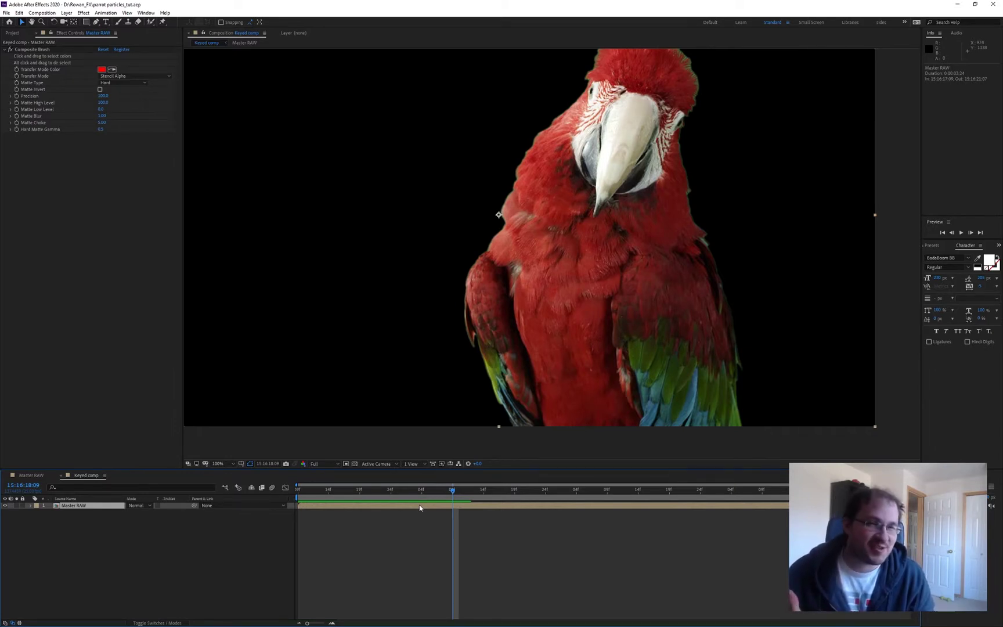
pyautogui.hotkey('ctrl', 'space')
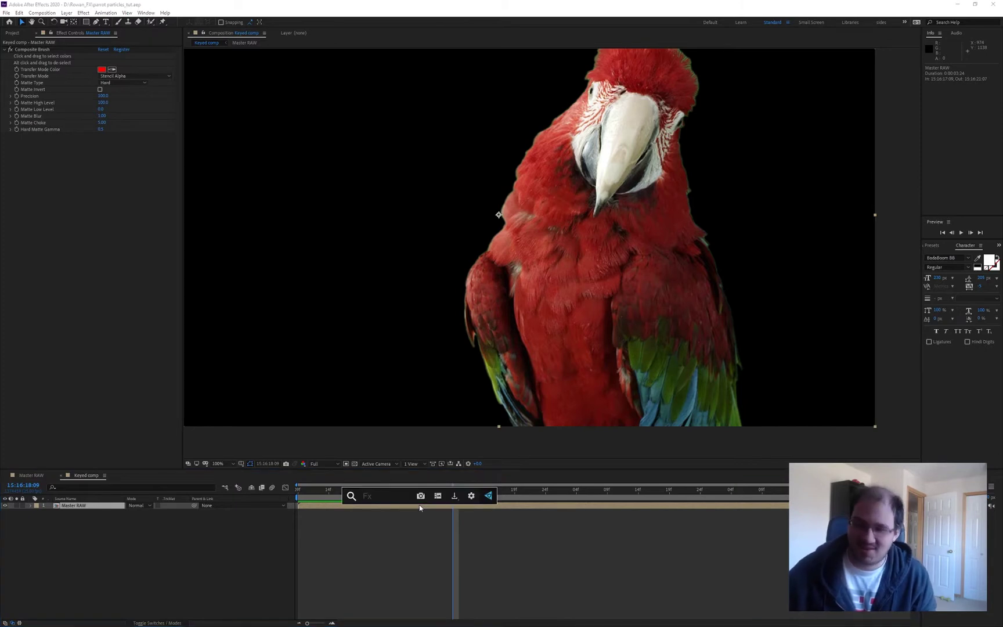
pyautogui.write('advanced')
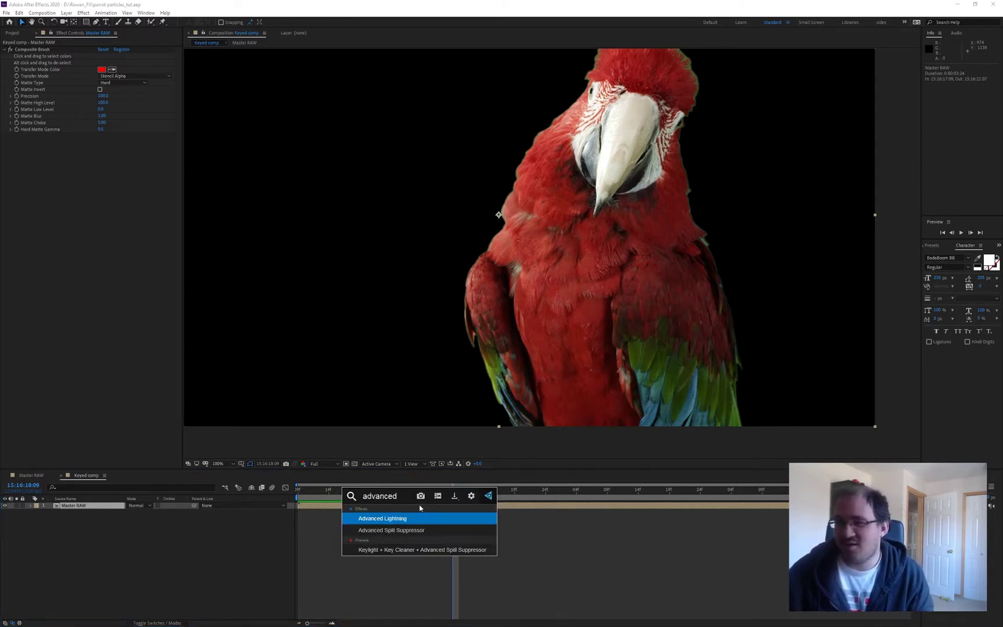
pyautogui.press('Down')
pyautogui.press('Return')
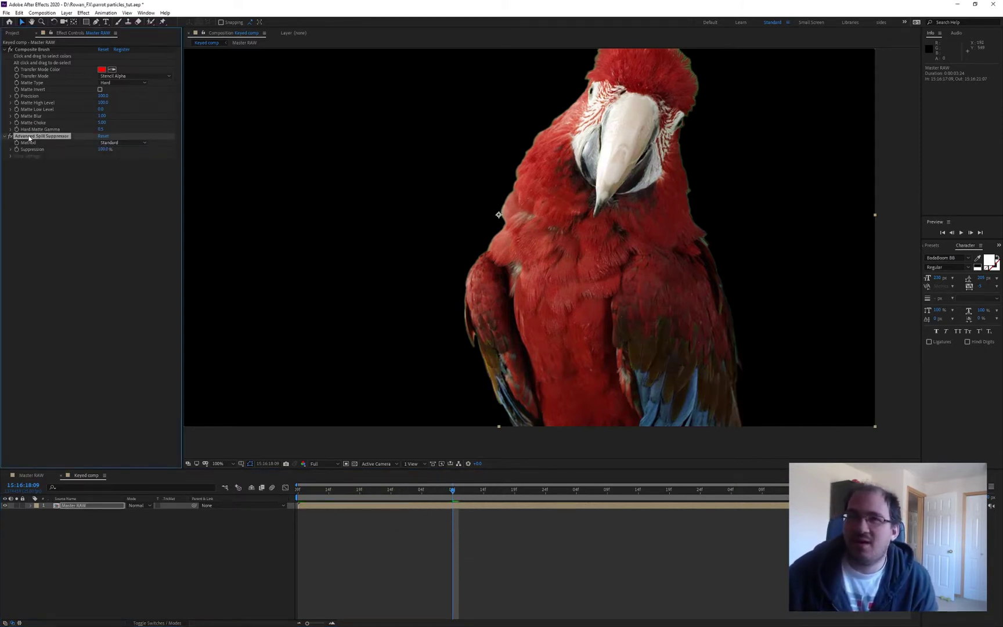
pyautogui.click(119, 142)
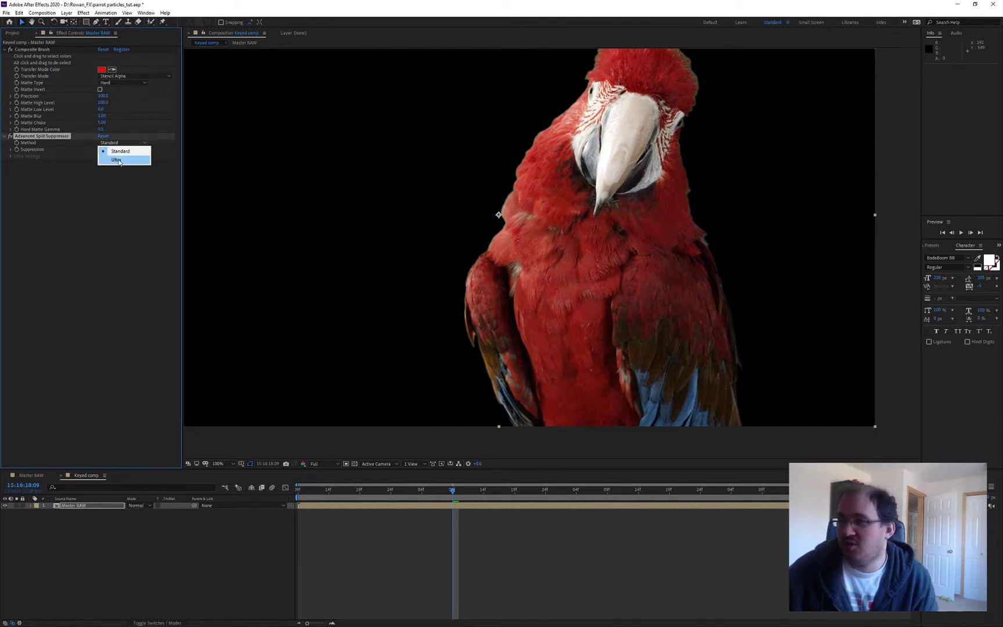
pyautogui.click(119, 160)
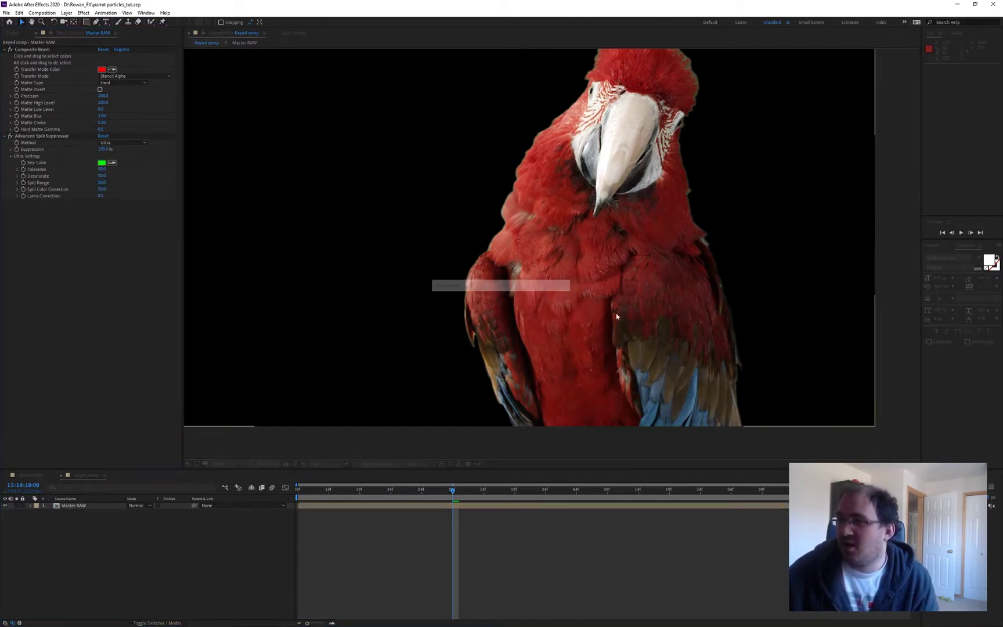
pyautogui.click(632, 572)
# Step: Play back the spill-suppressed parrot from the start and inspect the edges around its head and body up close
pyautogui.scroll(-1, 617, 288)
pyautogui.moveTo(357, 490); pyautogui.dragTo(59, 462)
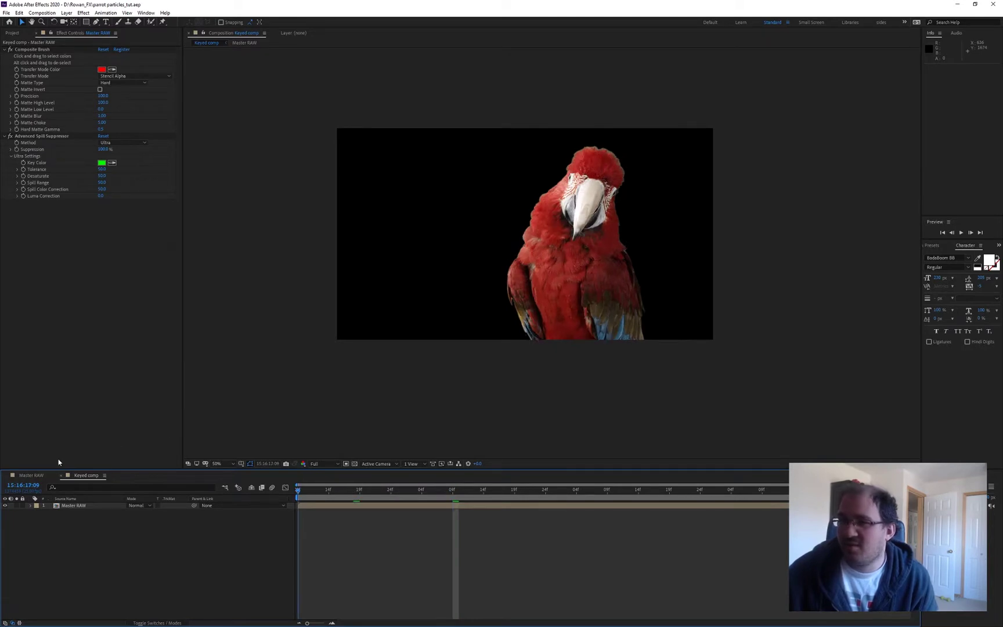
pyautogui.press('space')
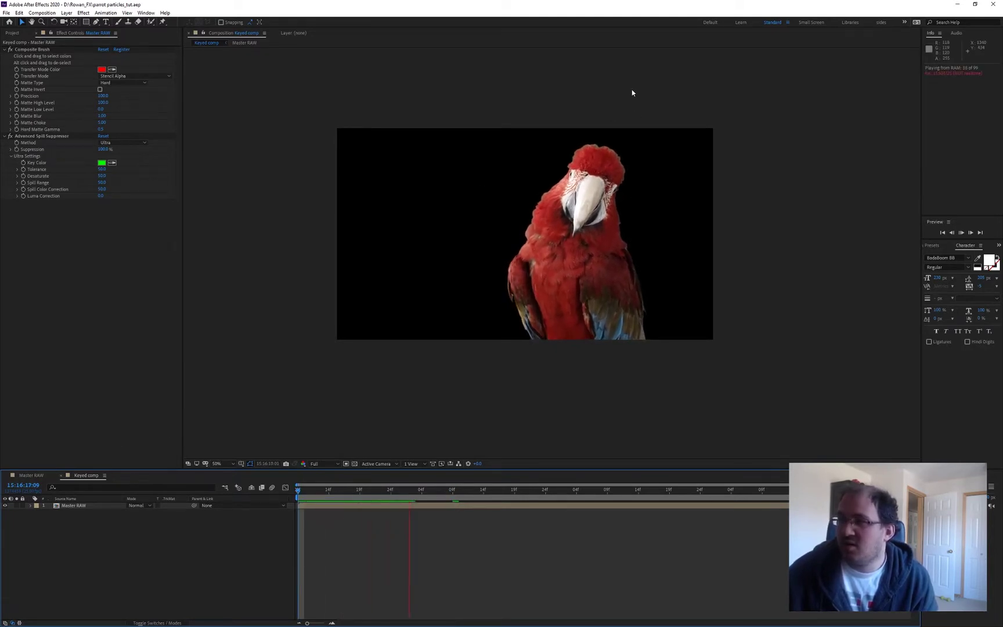
pyautogui.press('space')
pyautogui.scroll(3, 627, 162)
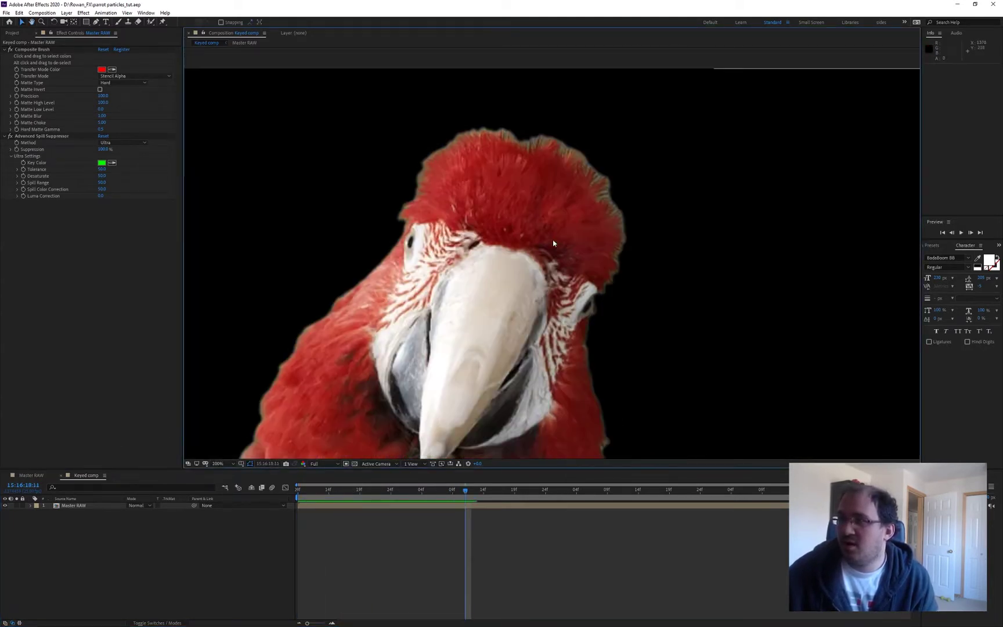
pyautogui.moveTo(573, 174); pyautogui.dragTo(601, 168)
pyautogui.scroll(-1, 581, 221)
pyautogui.moveTo(513, 447); pyautogui.dragTo(549, 334)
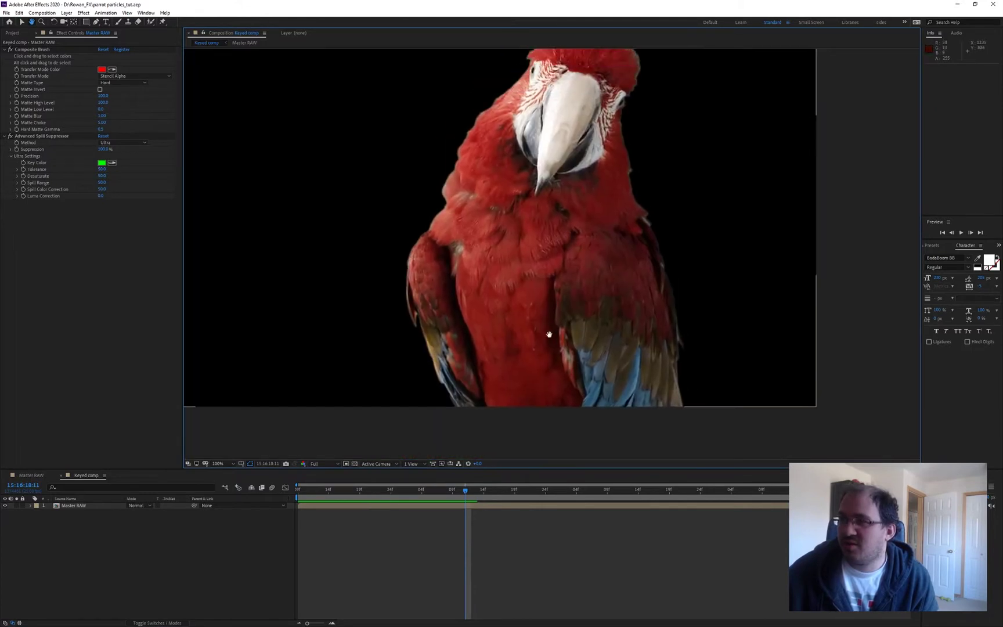
pyautogui.press('v')
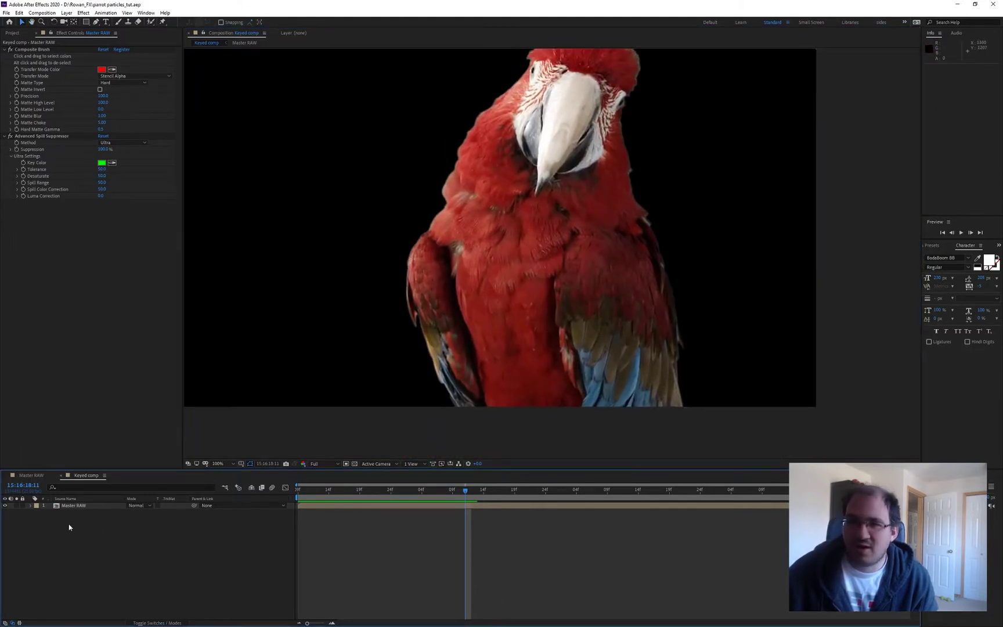
pyautogui.click(77, 507)
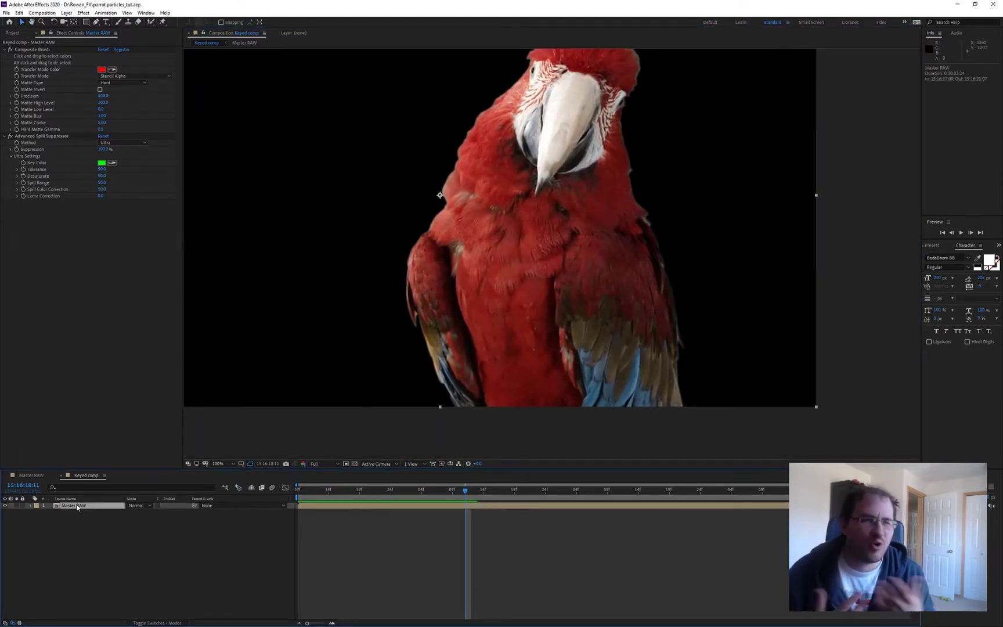
pyautogui.click(138, 575)
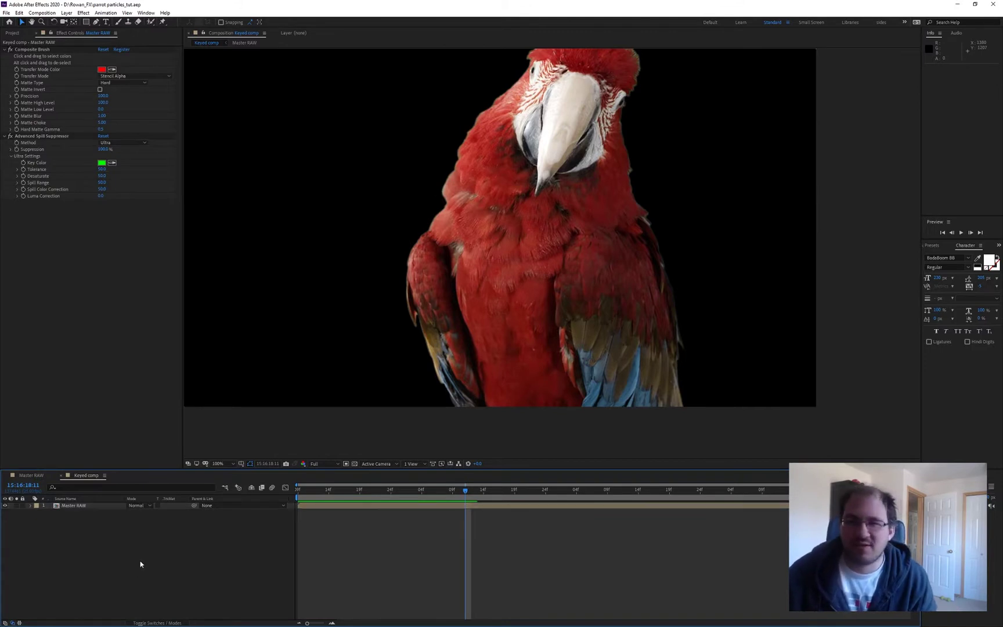
pyautogui.click(32, 476)
pyautogui.click(86, 476)
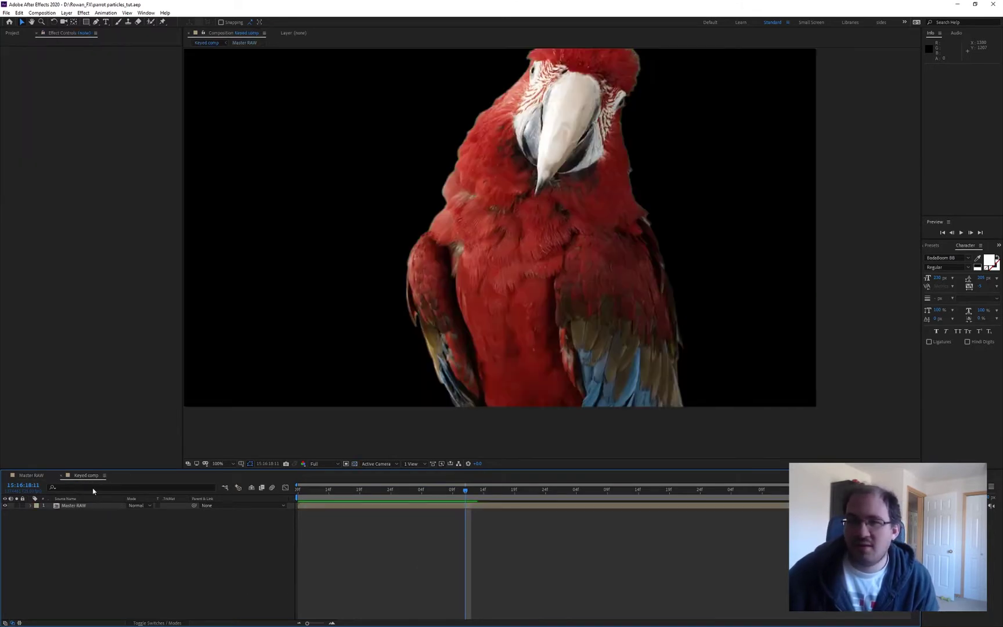
# Step: Create a new composition from the Keyed comp and rename it Color matte
pyautogui.click(7, 33)
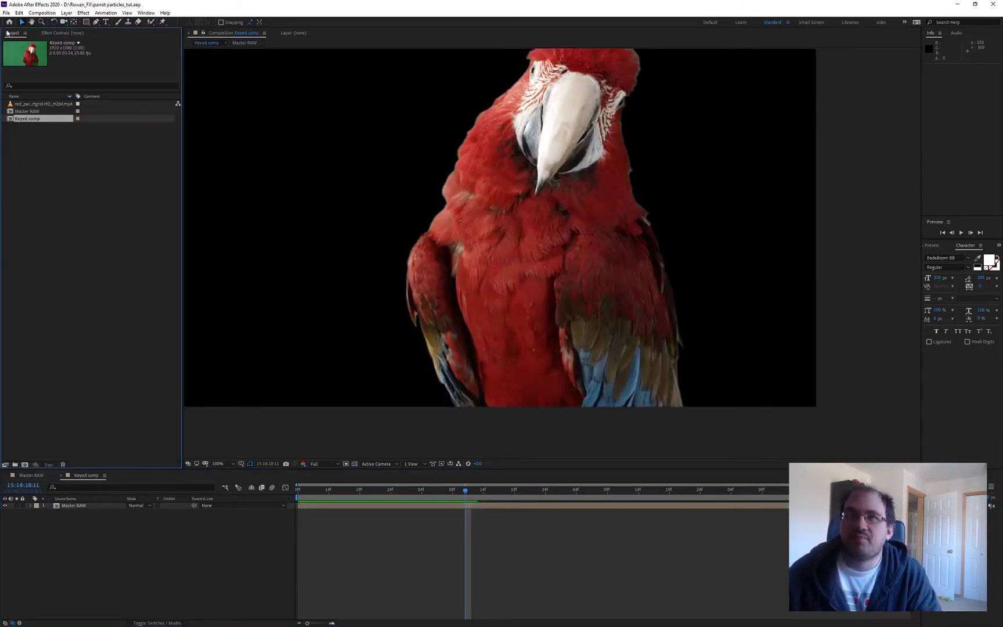
pyautogui.moveTo(30, 120); pyautogui.dragTo(25, 466)
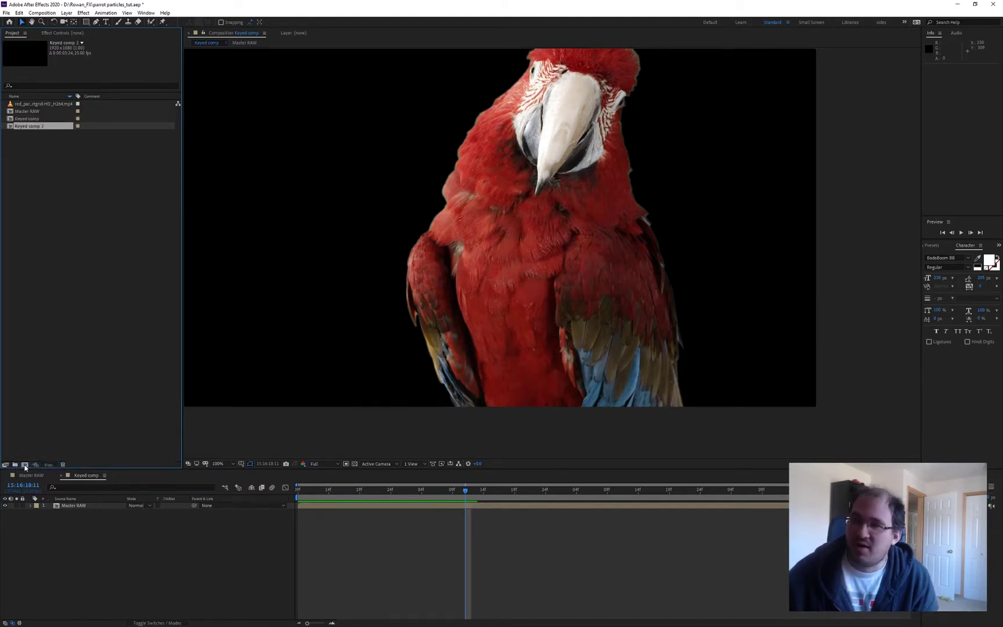
pyautogui.scroll(-2, 627, 287)
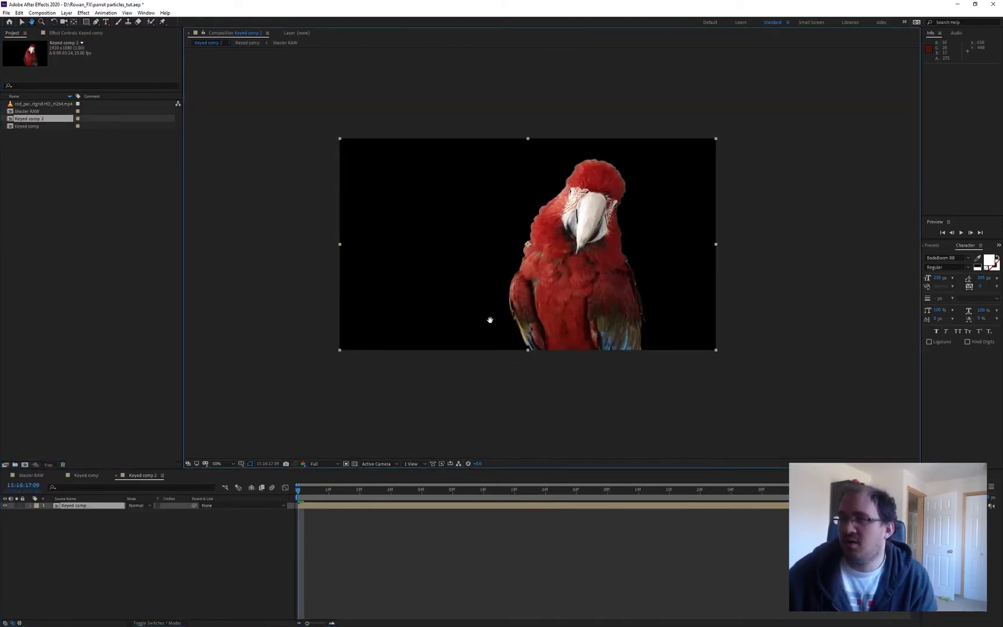
pyautogui.click(31, 120)
pyautogui.press('Return')
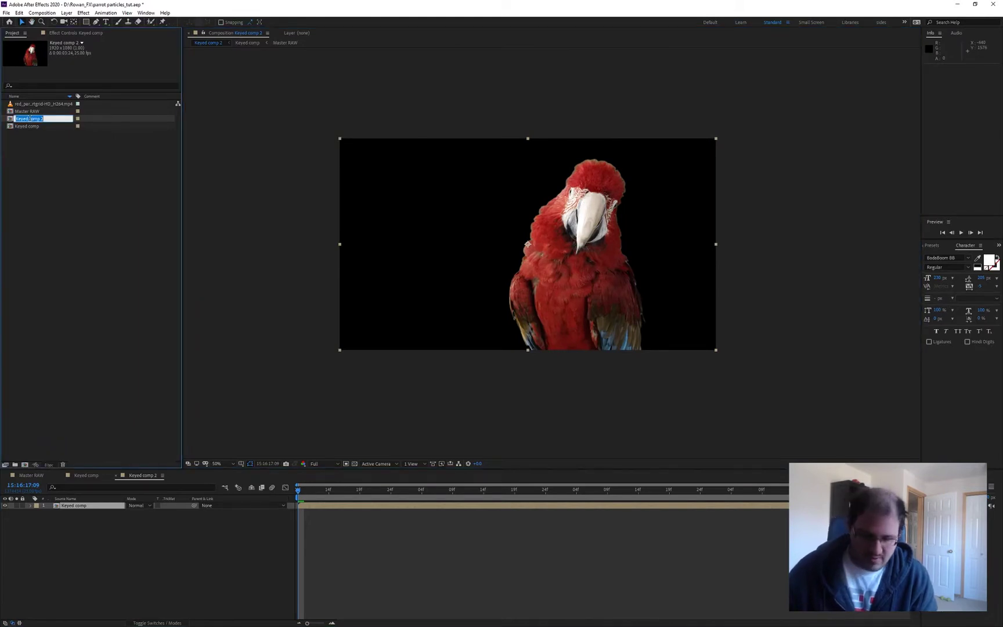
pyautogui.write('Color matte')
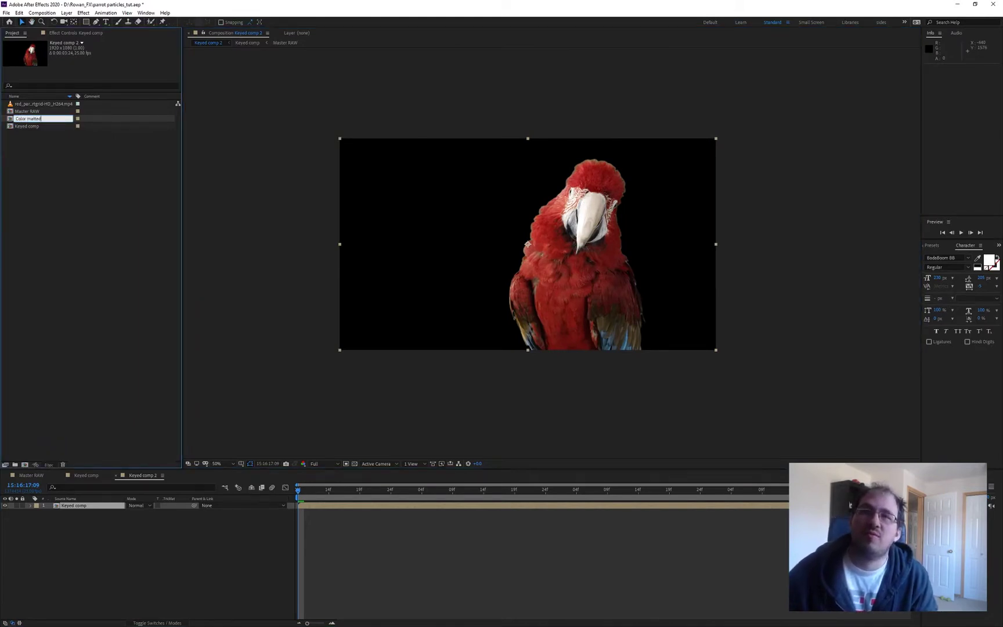
pyautogui.press('Return')
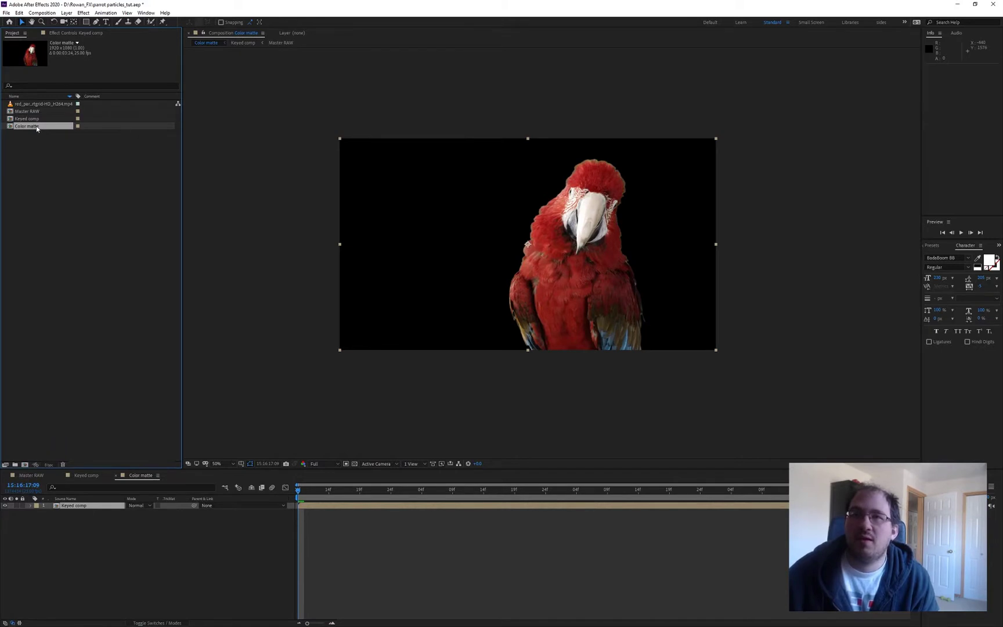
pyautogui.click(89, 528)
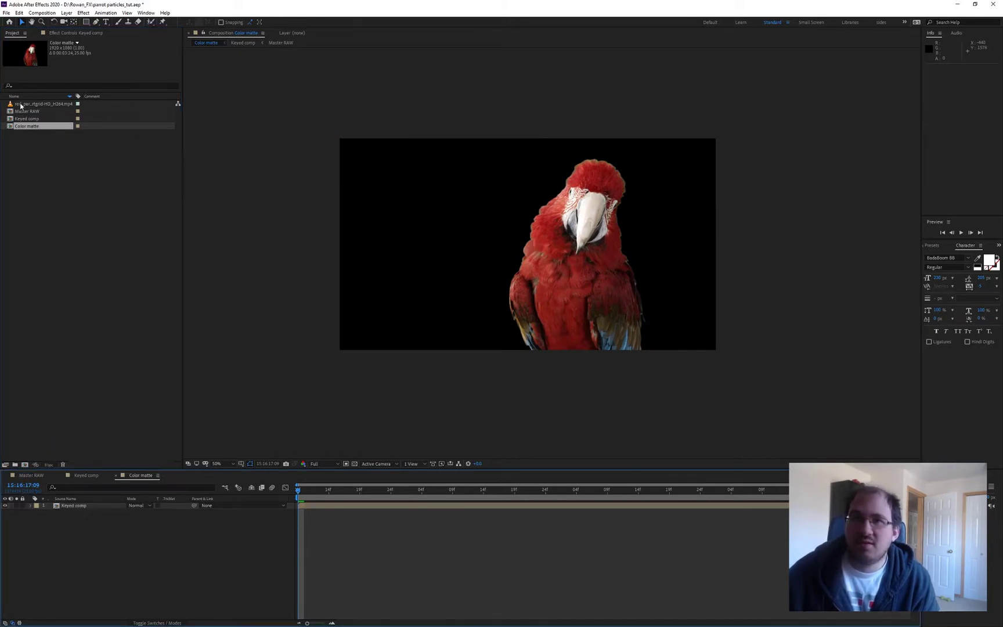
# Step: Apply a Fill effect with black (000000) to the Keyed comp layer in Color matte and save the project
pyautogui.click(78, 508)
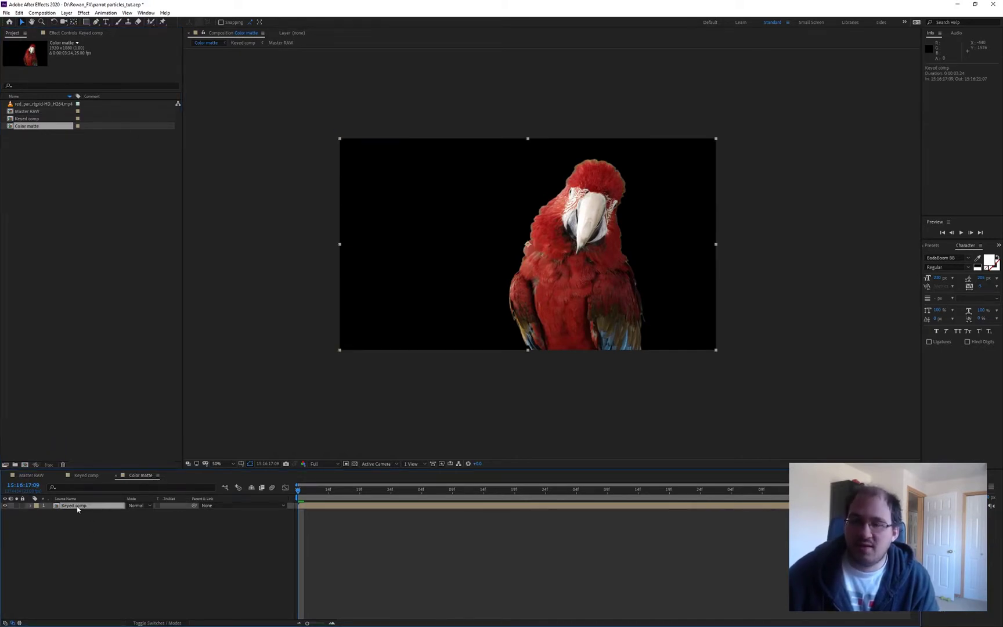
pyautogui.hotkey('ctrl', 'space')
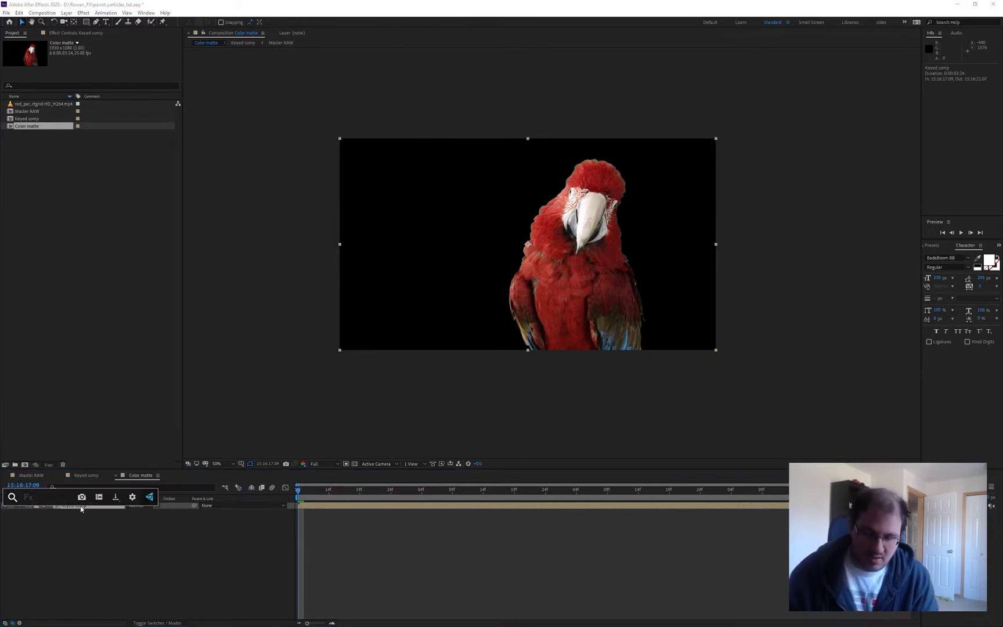
pyautogui.write('fill')
pyautogui.press('Return')
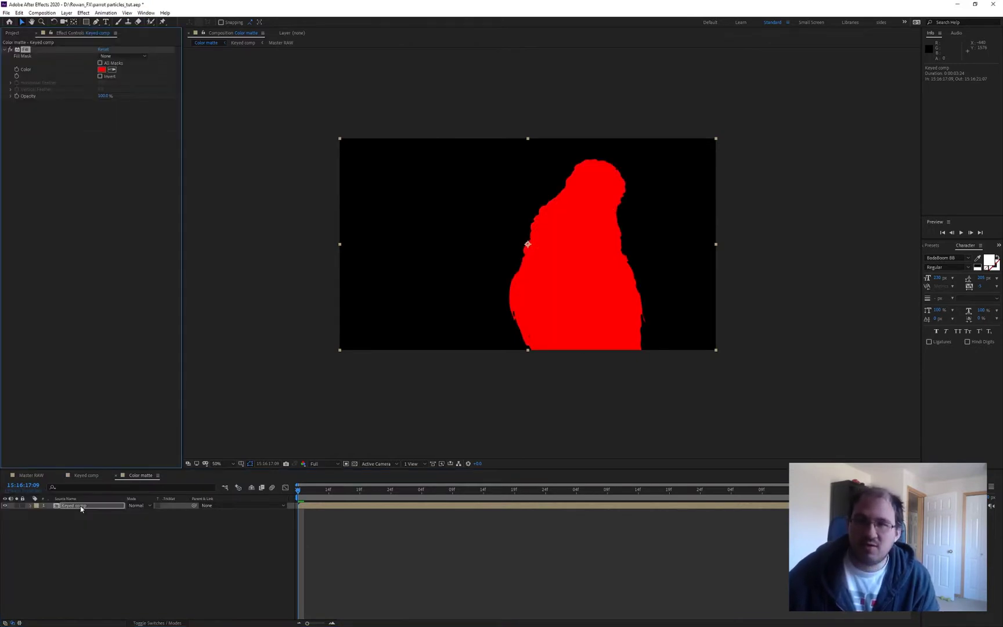
pyautogui.click(102, 70)
pyautogui.moveTo(99, 413); pyautogui.dragTo(208, 464)
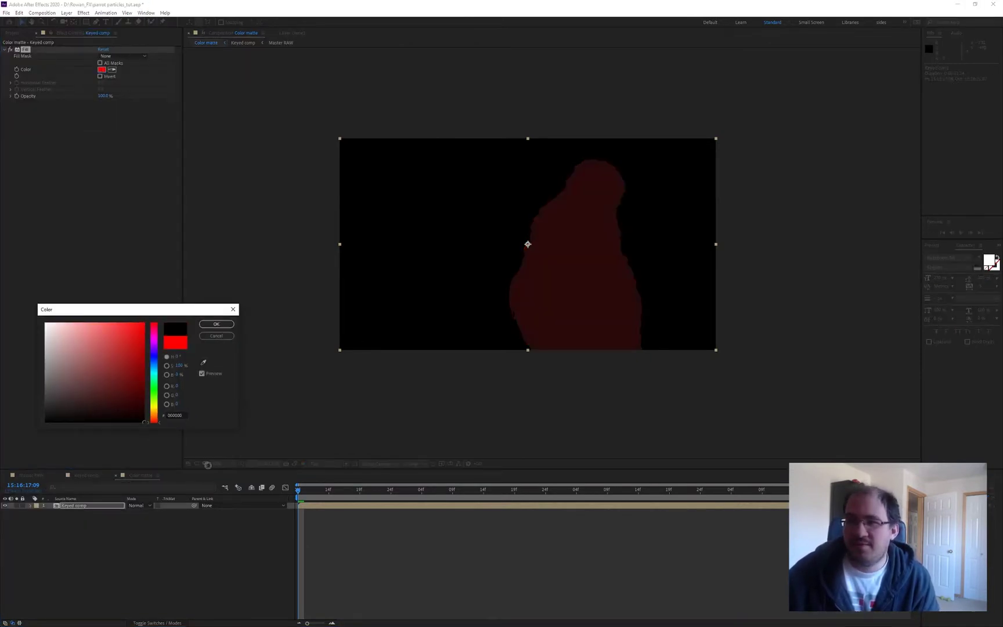
pyautogui.click(216, 324)
pyautogui.click(88, 506)
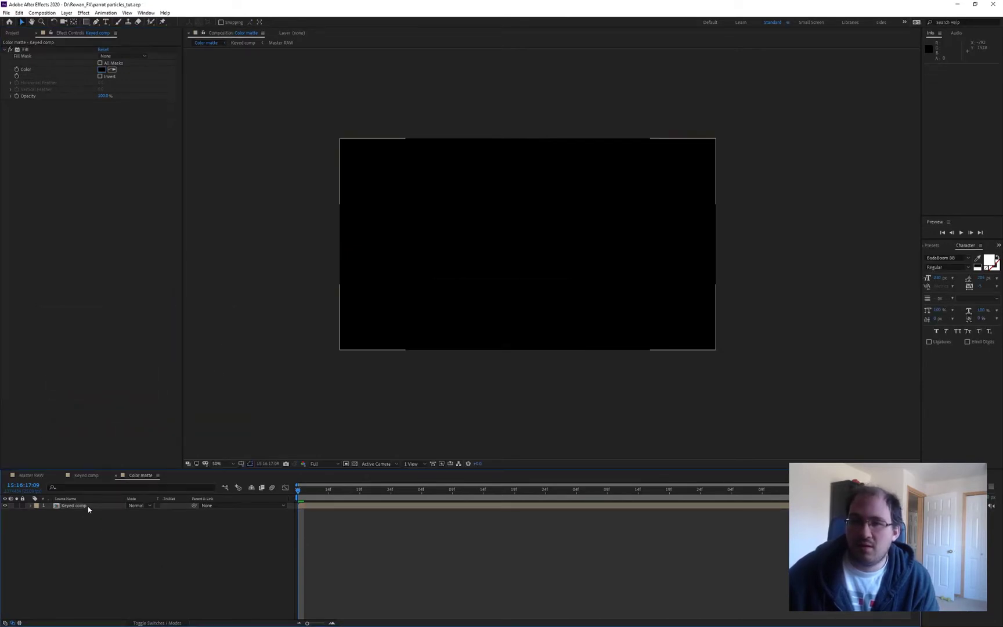
pyautogui.hotkey('ctrl', 's')
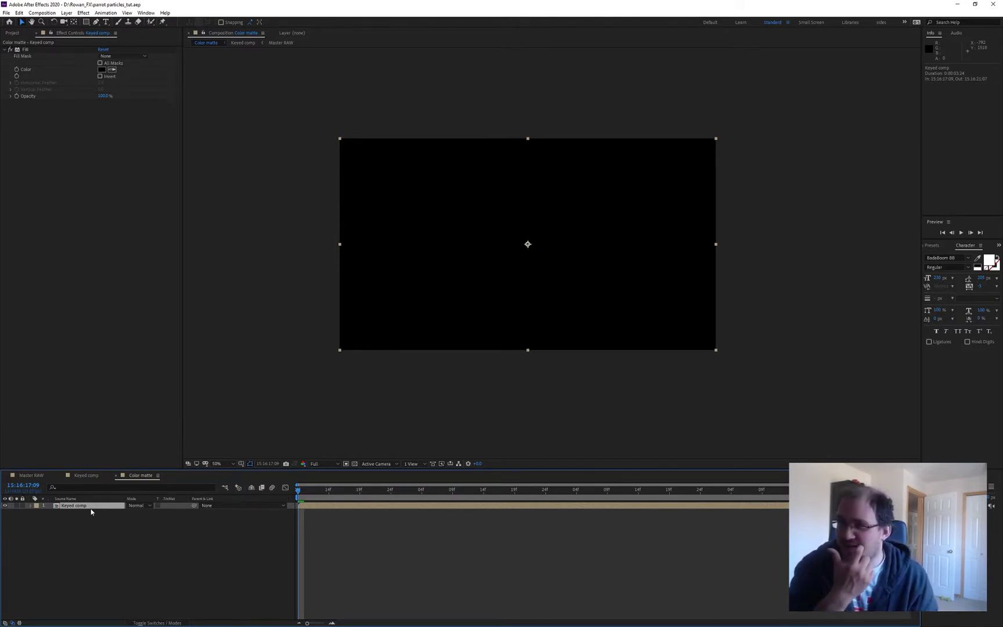
# Step: Display the black parrot silhouette in the Color matte comp against the transparency grid
pyautogui.click(333, 529)
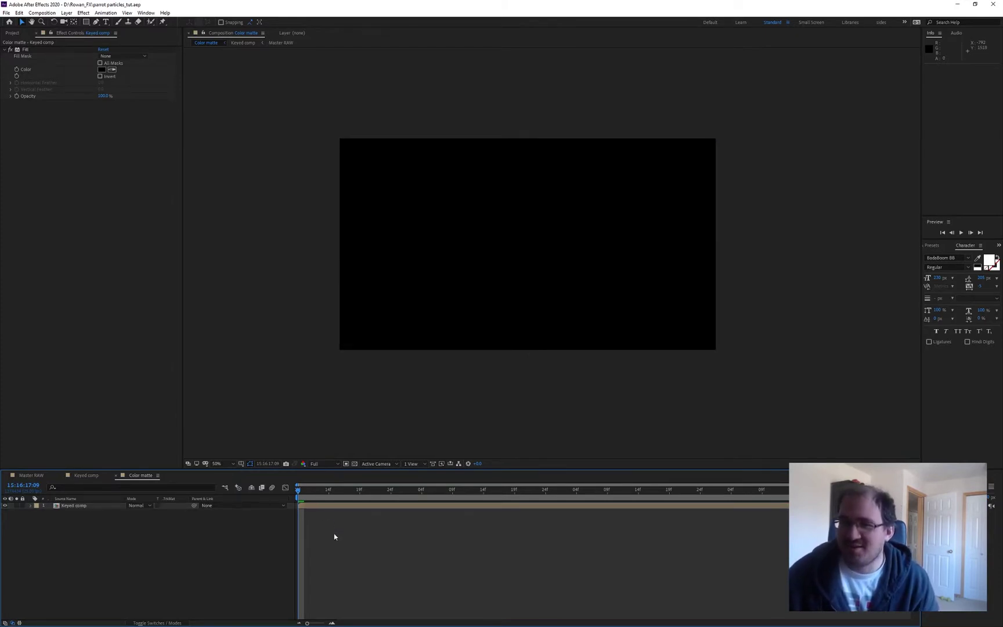
pyautogui.click(323, 506)
pyautogui.click(335, 541)
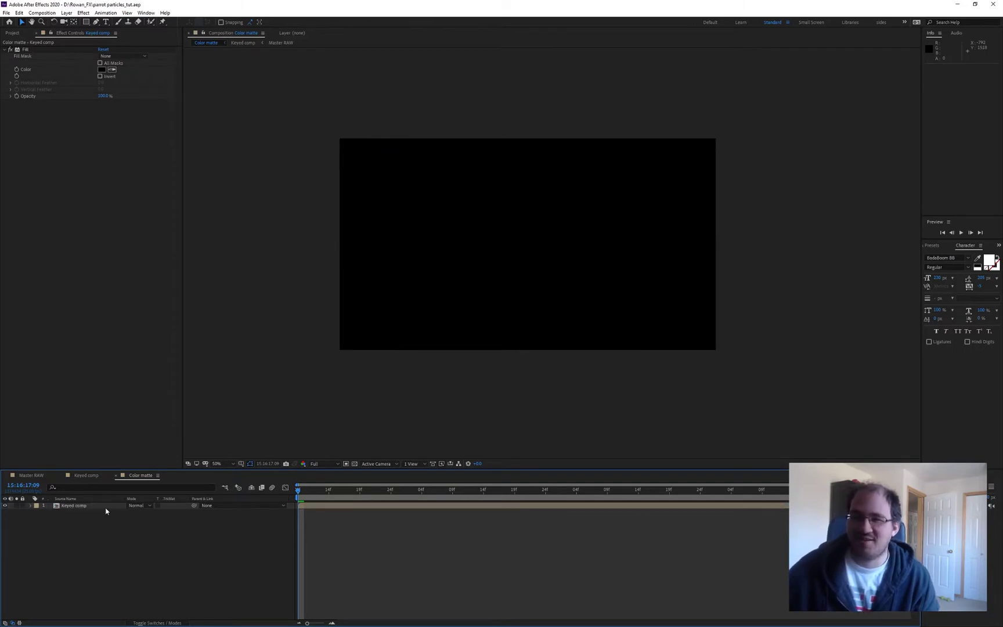
pyautogui.click(105, 511)
pyautogui.click(367, 555)
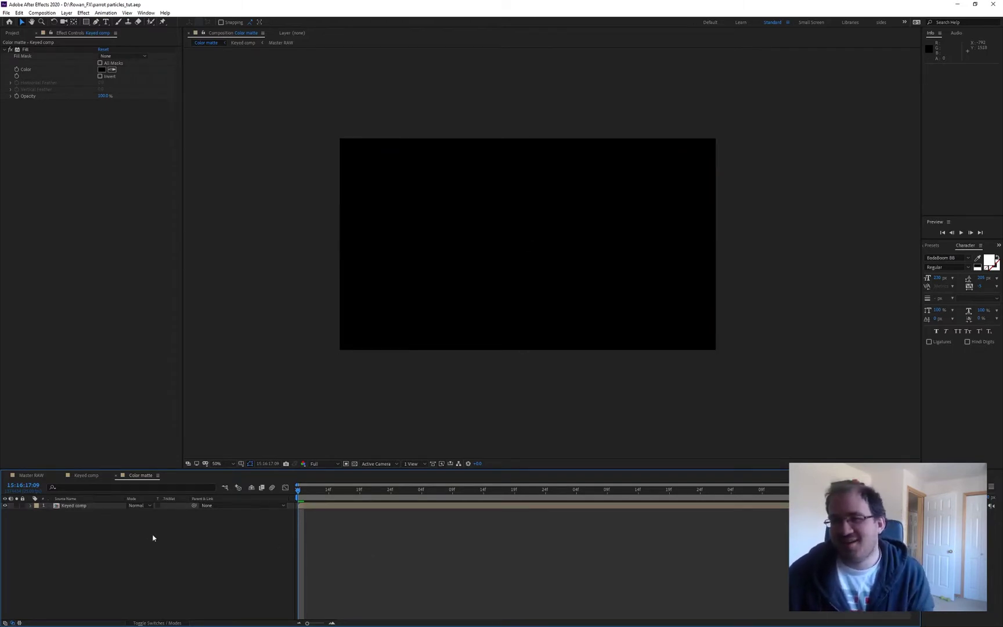
pyautogui.click(96, 506)
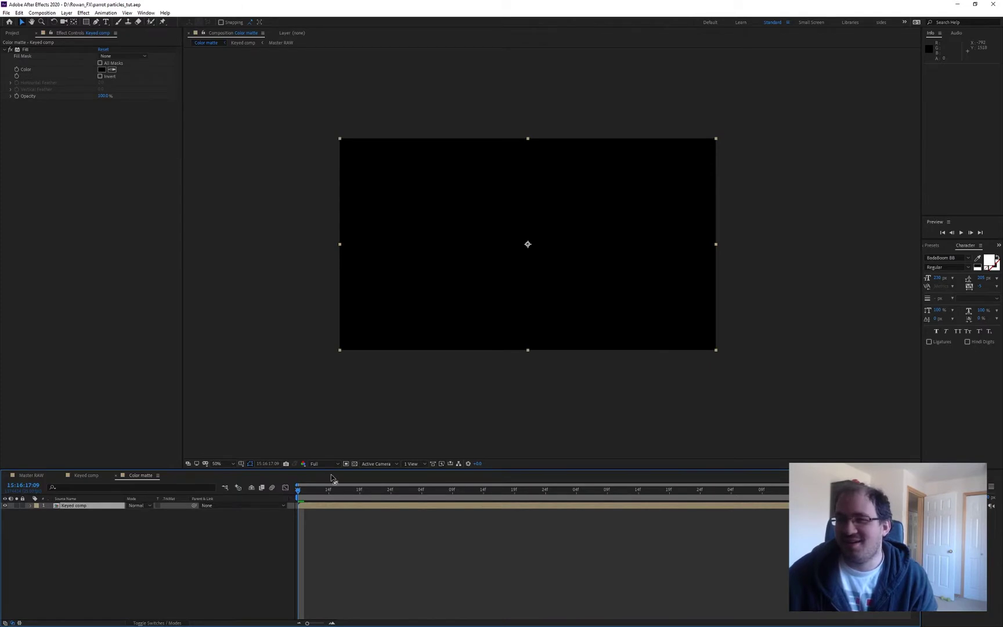
pyautogui.click(355, 463)
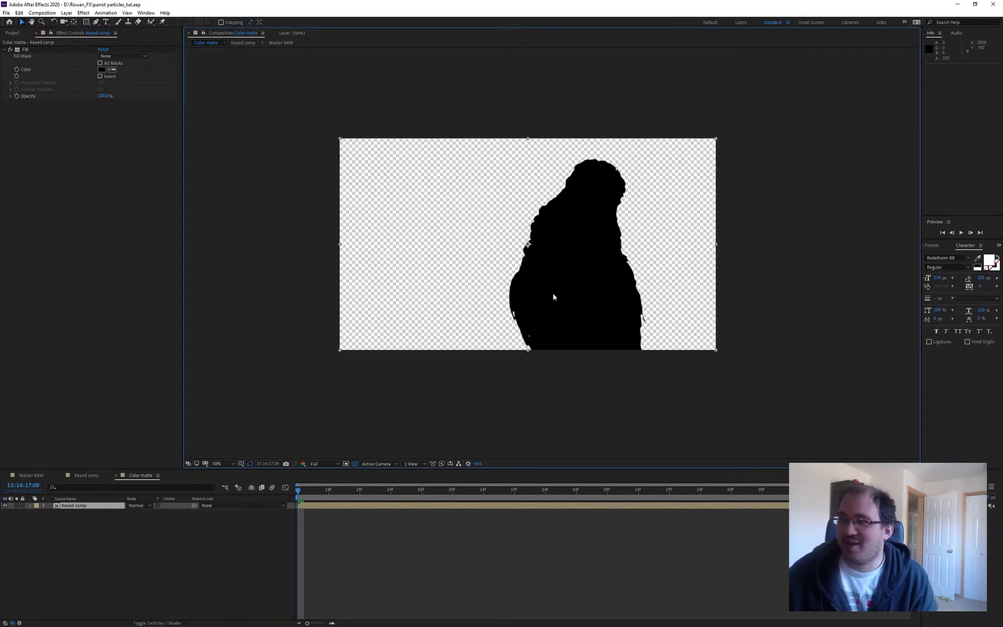
# Step: Duplicate the Keyed comp layer in Color matte and set the upper copy's Fill colour to white (FFFFFF)
pyautogui.click(99, 509)
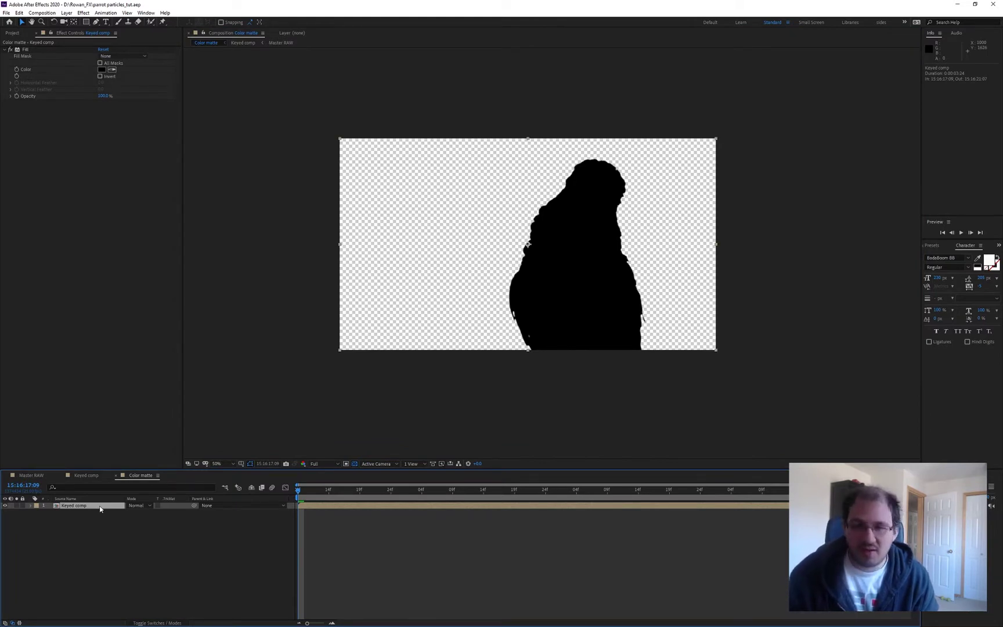
pyautogui.hotkey('ctrl', 'd')
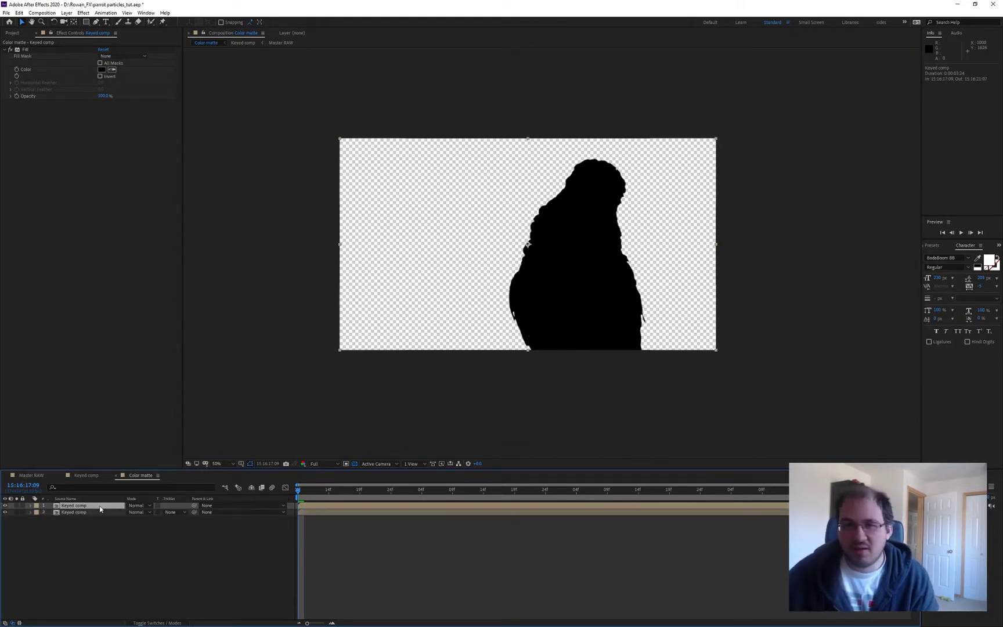
pyautogui.click(102, 70)
pyautogui.moveTo(77, 384); pyautogui.dragTo(2, 279)
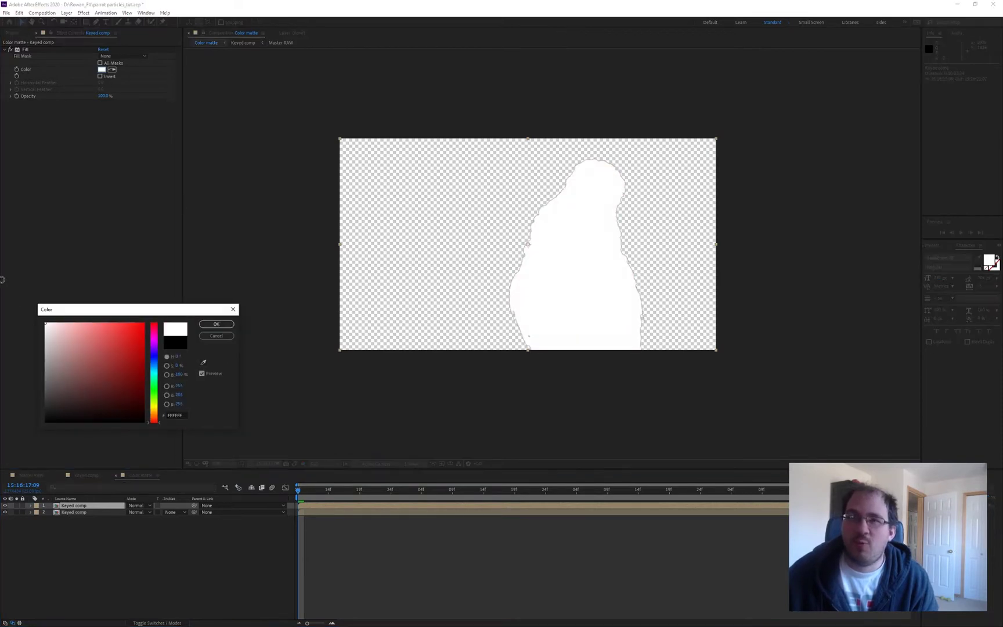
pyautogui.click(216, 324)
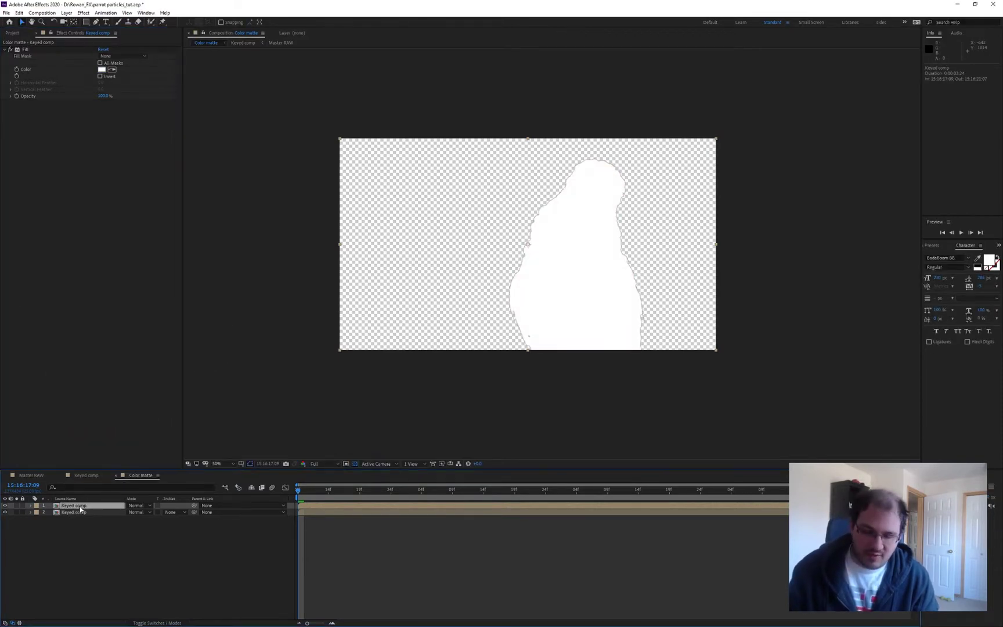
# Step: Apply Simple Choker to the white Keyed comp layer and raise Choke Matte to expose a thin black outline from the layer beneath
pyautogui.hotkey('ctrl', 'space')
pyautogui.write('sim')
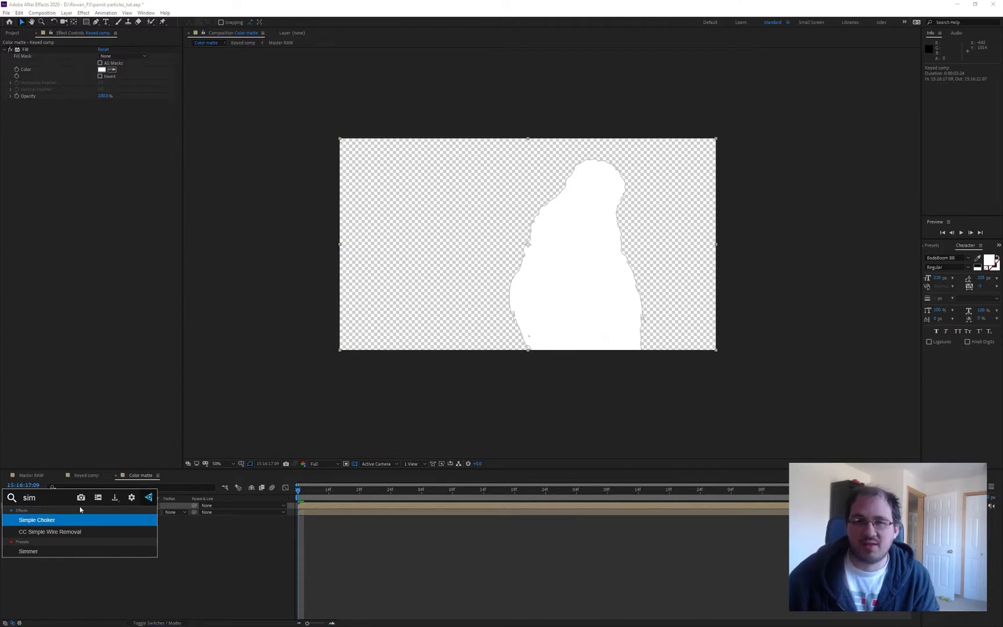
pyautogui.press('Return')
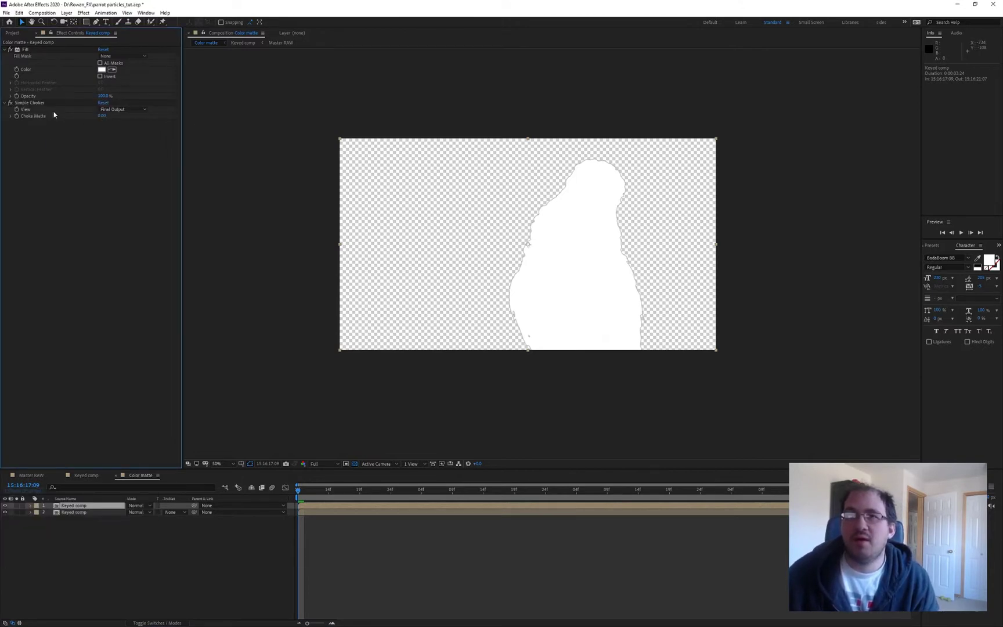
pyautogui.click(29, 103)
pyautogui.moveTo(102, 116); pyautogui.dragTo(302, 112)
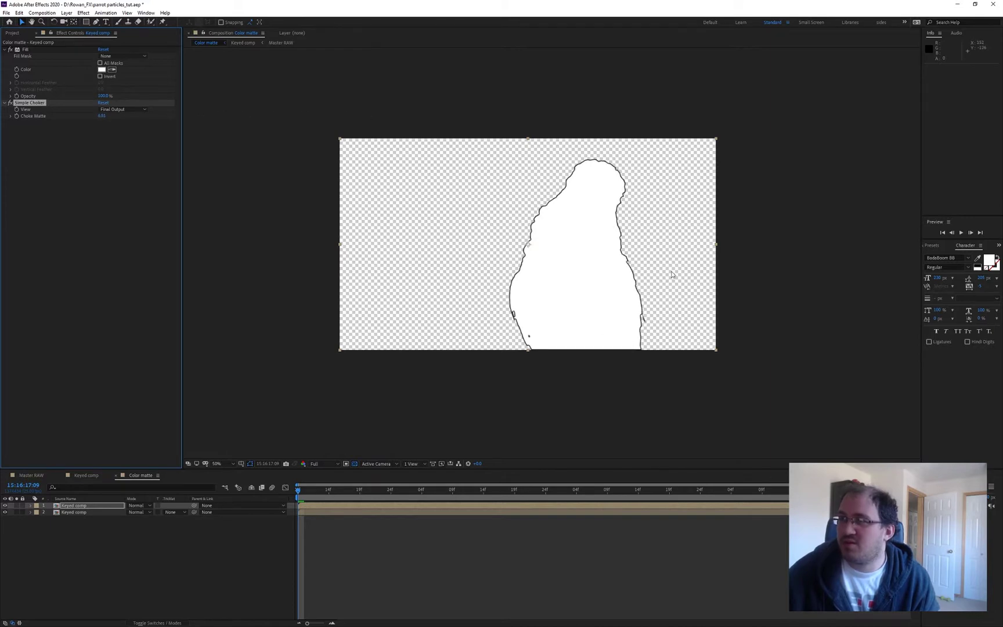
# Step: Increase Choke Matte further to thicken the black outline around the white silhouette and save the project
pyautogui.scroll(2, 672, 274)
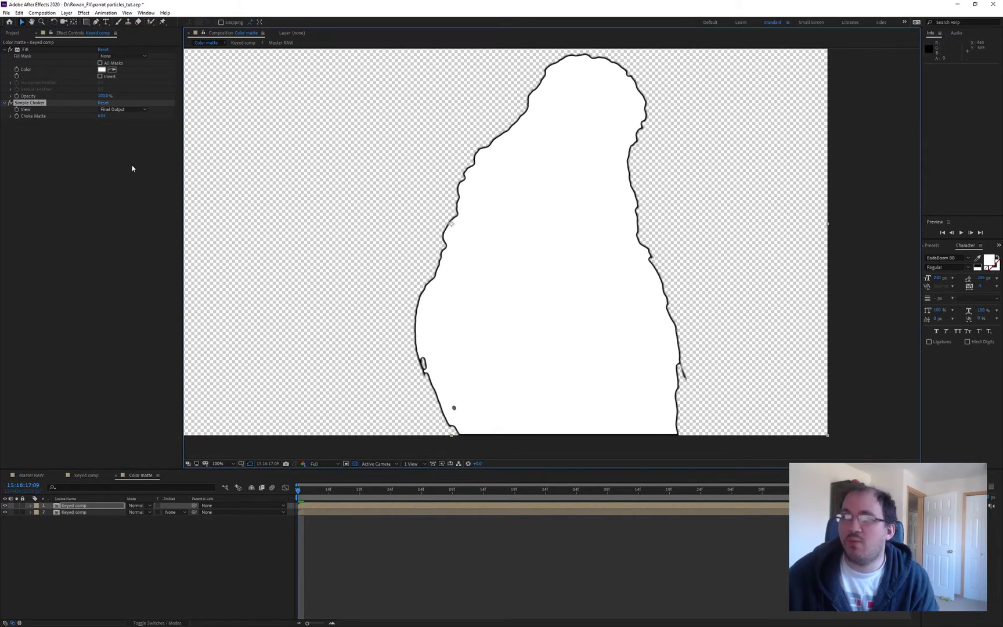
pyautogui.moveTo(102, 117); pyautogui.dragTo(267, 118)
pyautogui.click(82, 548)
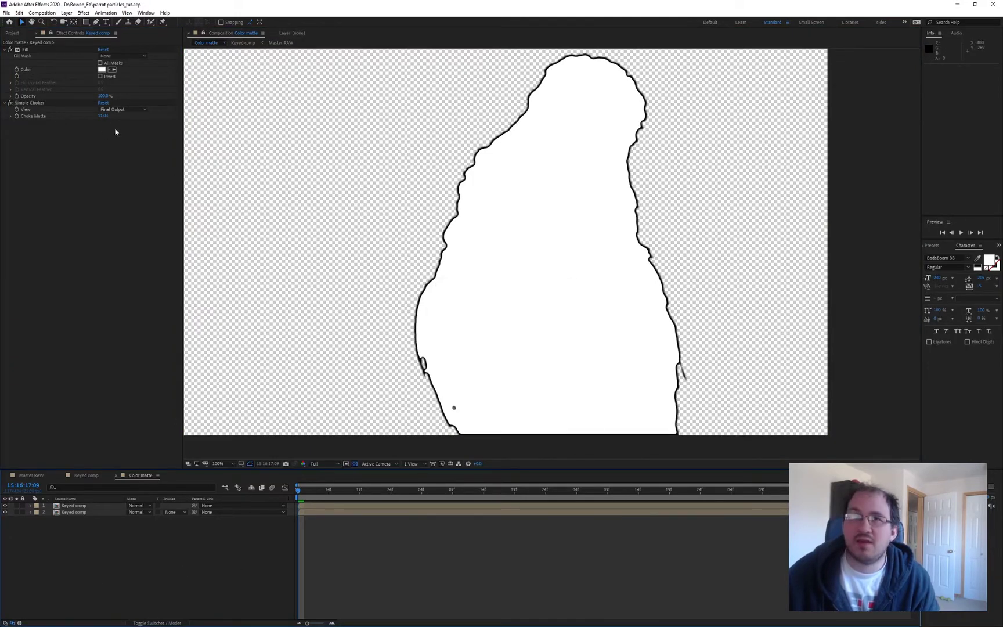
pyautogui.moveTo(102, 116)
pyautogui.mouseDown()
pyautogui.moveTo(121, 116)
pyautogui.moveTo(110, 116)
pyautogui.mouseUp()
pyautogui.click(448, 577)
pyautogui.hotkey('ctrl', 's')
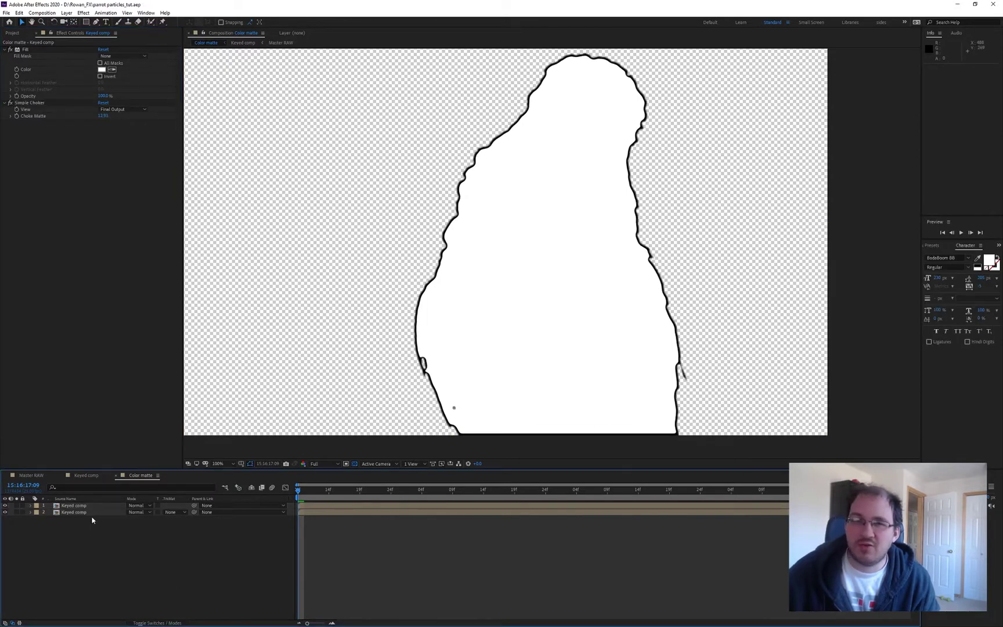
pyautogui.press(',')
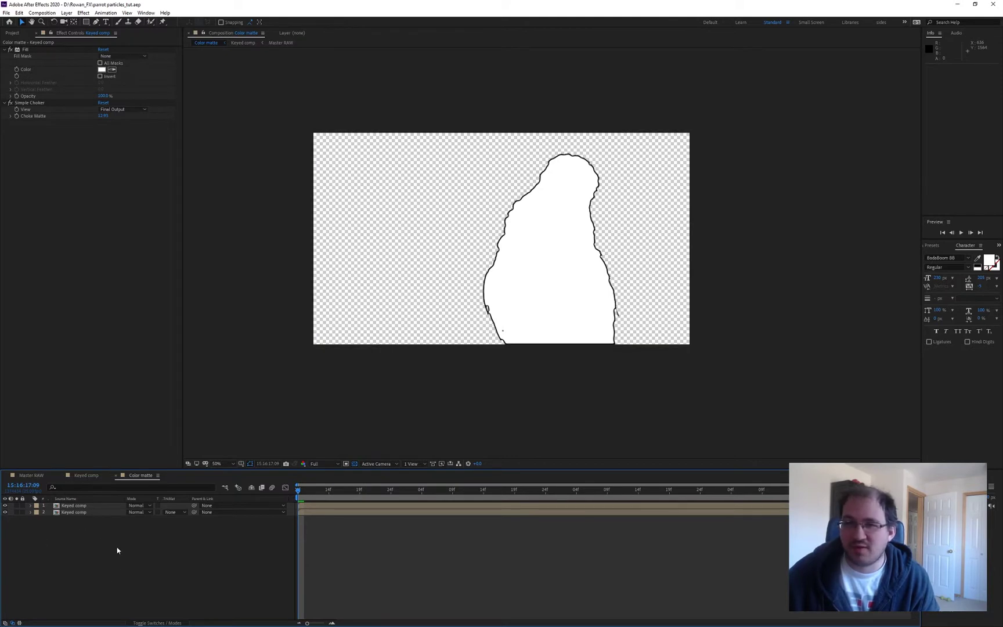
# Step: Centre the parrot in Master RAW by shifting the footage horizontally to about X 666 using the Title/Action Safe guides, and save
pyautogui.click(32, 475)
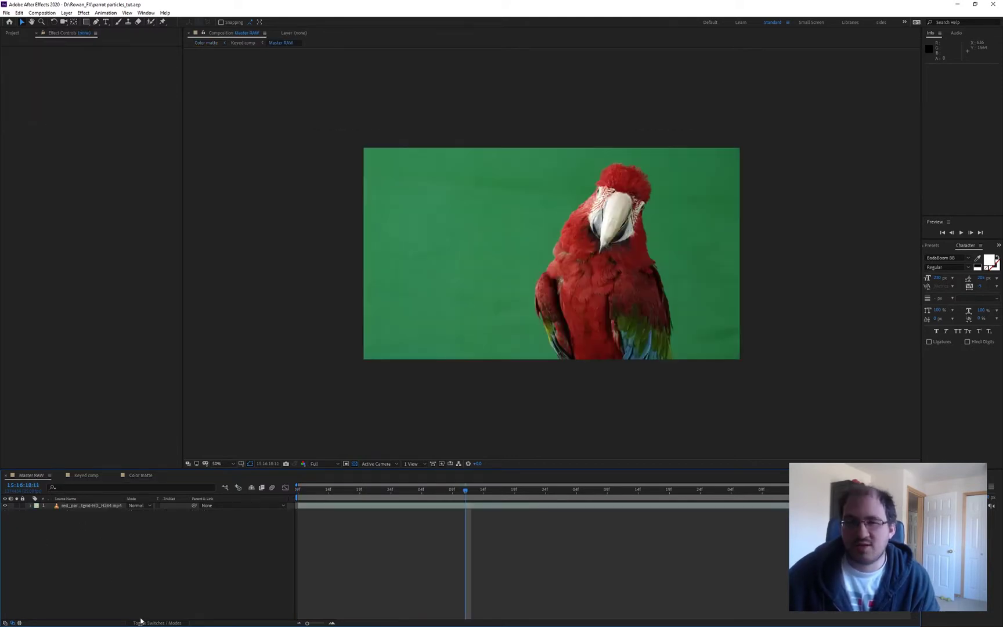
pyautogui.click(98, 506)
pyautogui.moveTo(619, 291); pyautogui.dragTo(566, 295)
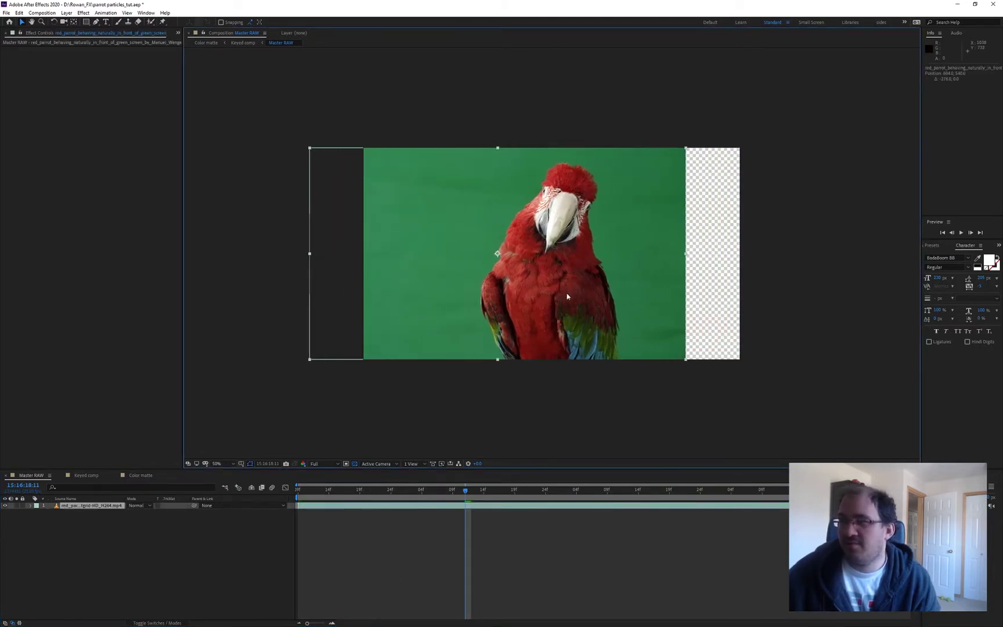
pyautogui.click(242, 464)
pyautogui.click(253, 474)
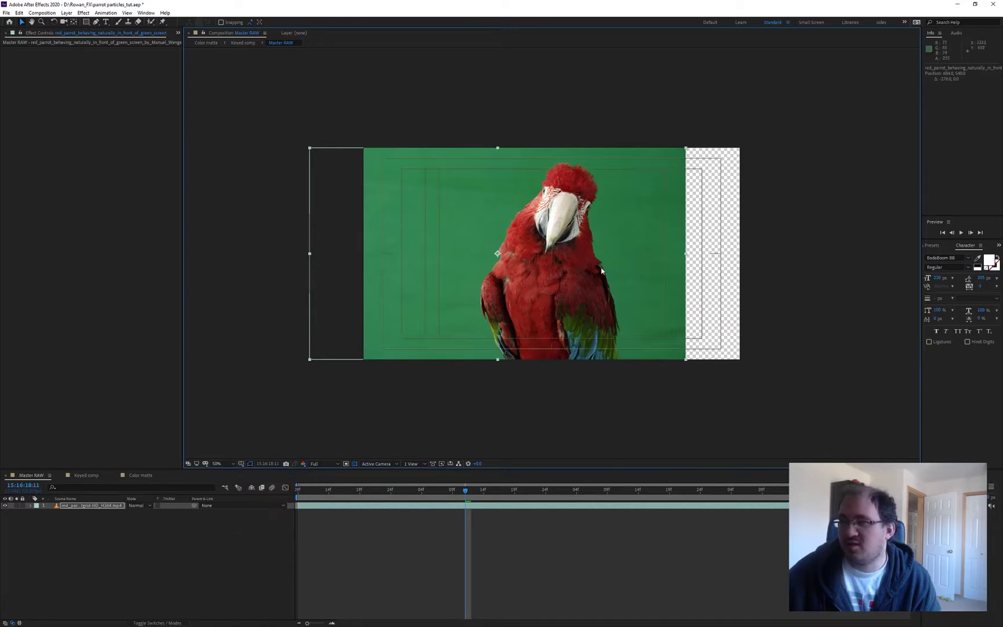
pyautogui.moveTo(598, 274); pyautogui.dragTo(595, 275)
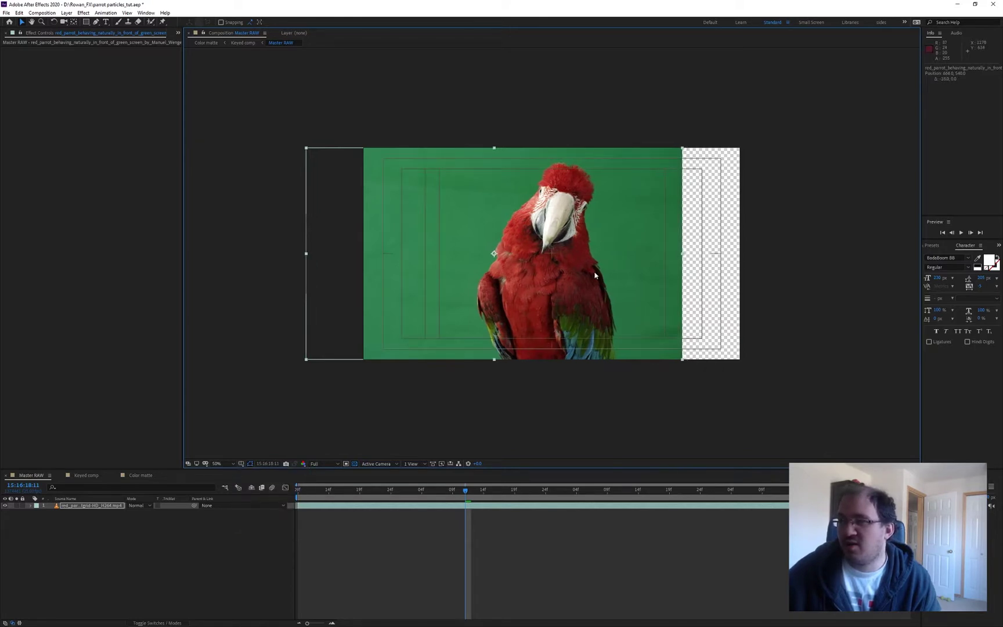
pyautogui.click(428, 535)
pyautogui.moveTo(313, 491); pyautogui.dragTo(218, 475)
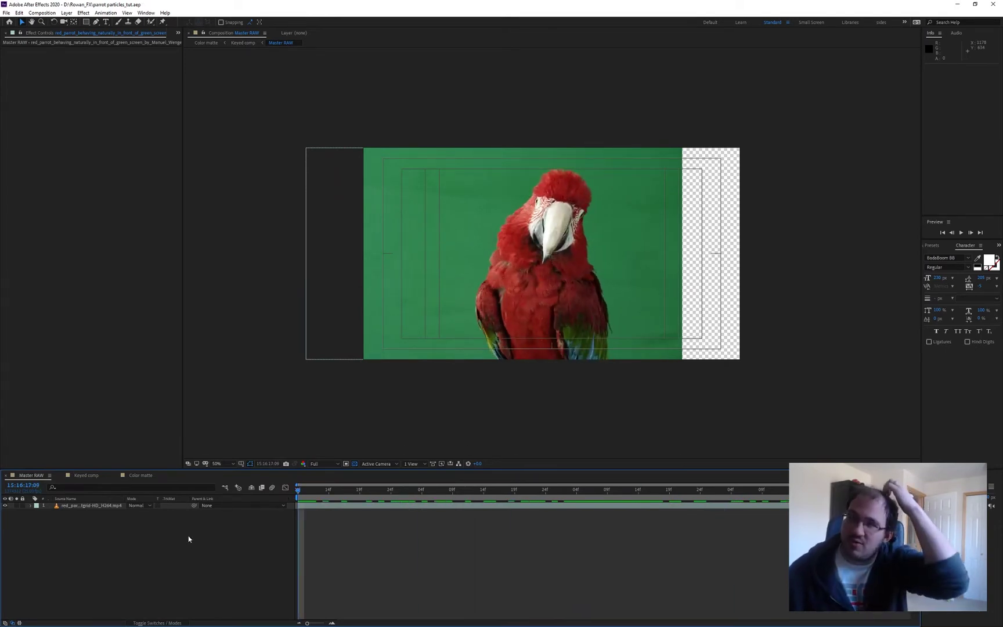
# Step: Create a new composition from the Color matte comp, rename it MAASTER COMP and save the project
pyautogui.click(134, 476)
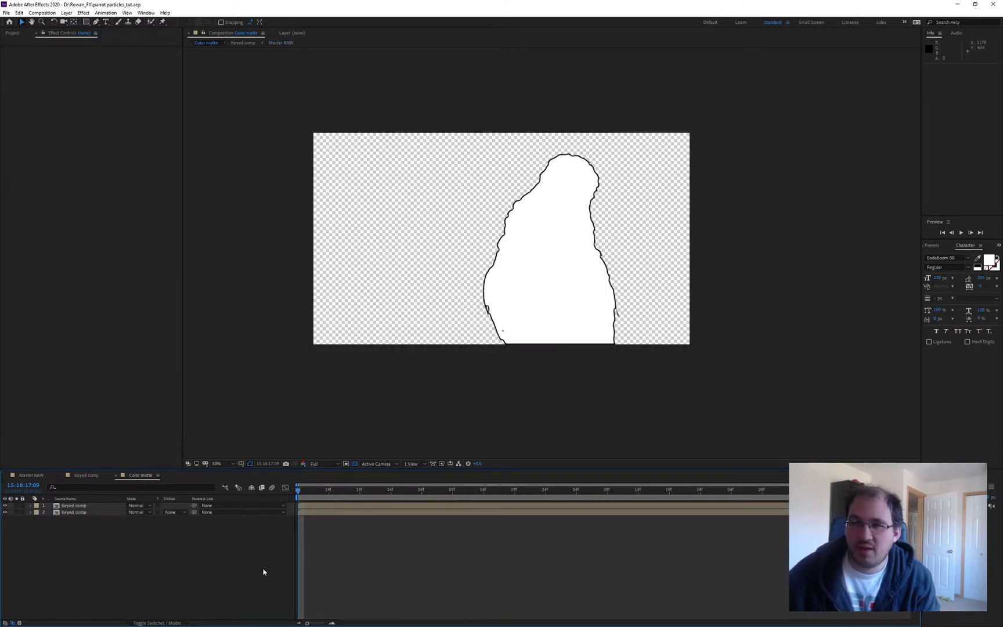
pyautogui.click(13, 33)
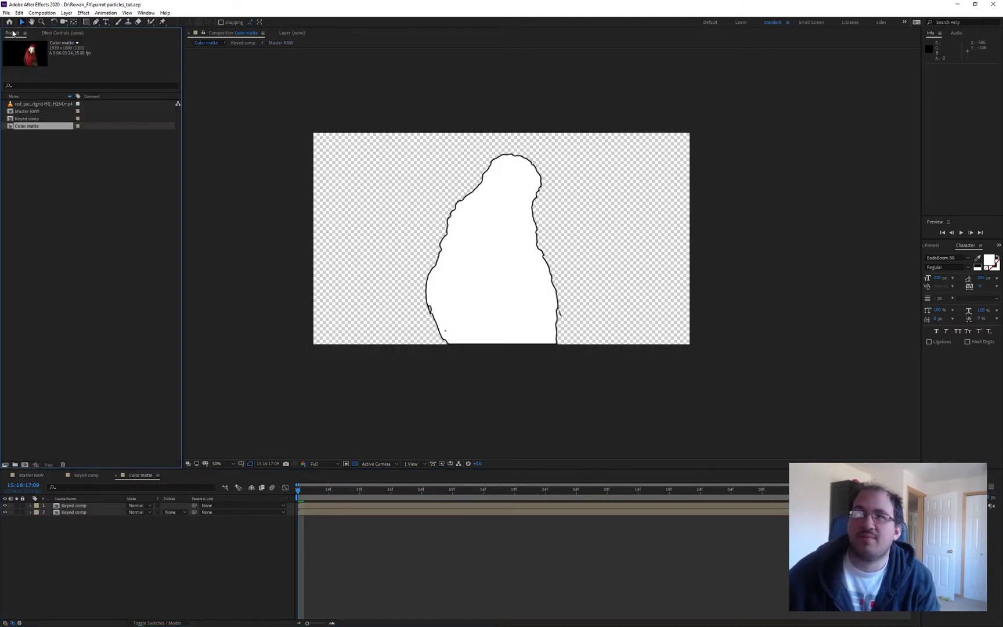
pyautogui.click(26, 111)
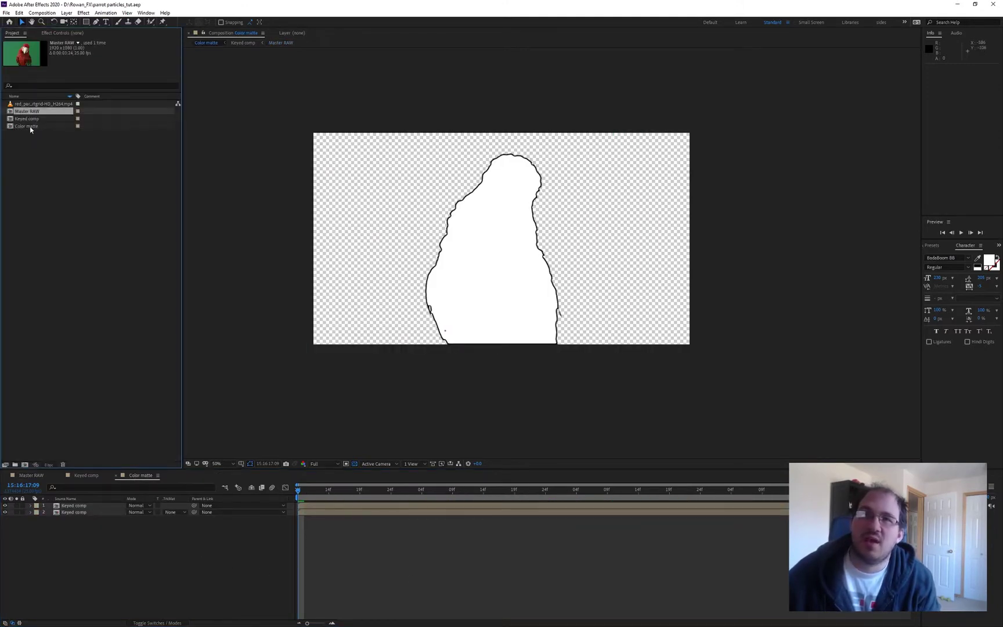
pyautogui.click(27, 126)
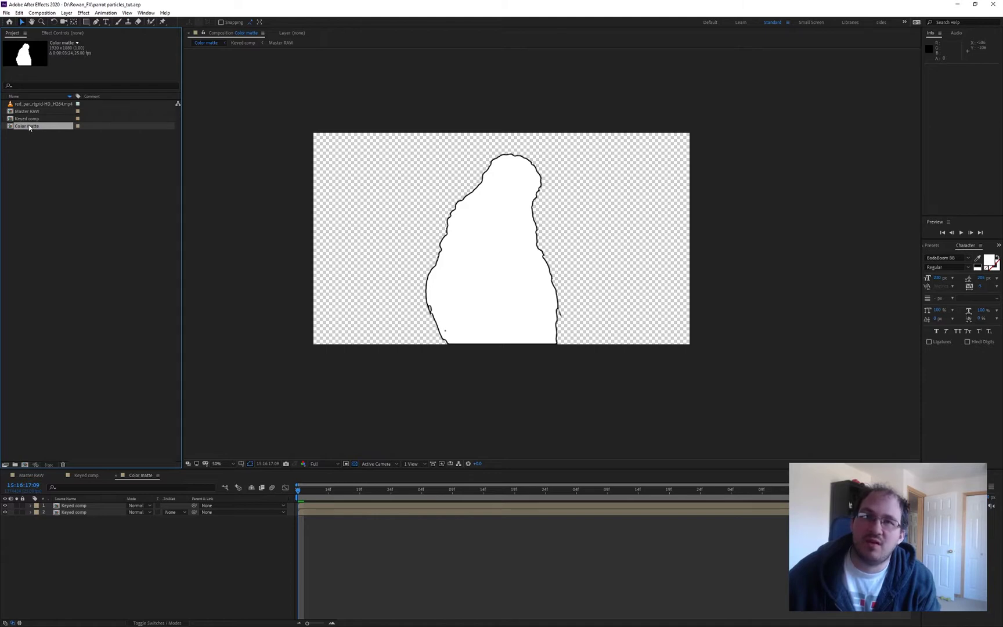
pyautogui.click(25, 465)
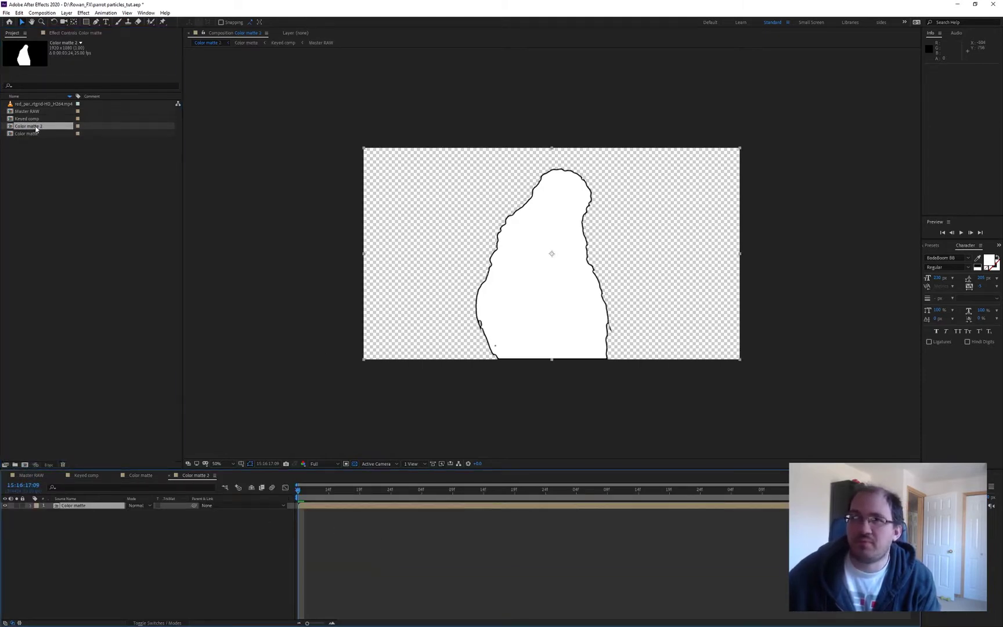
pyautogui.press('Return')
pyautogui.write('M')
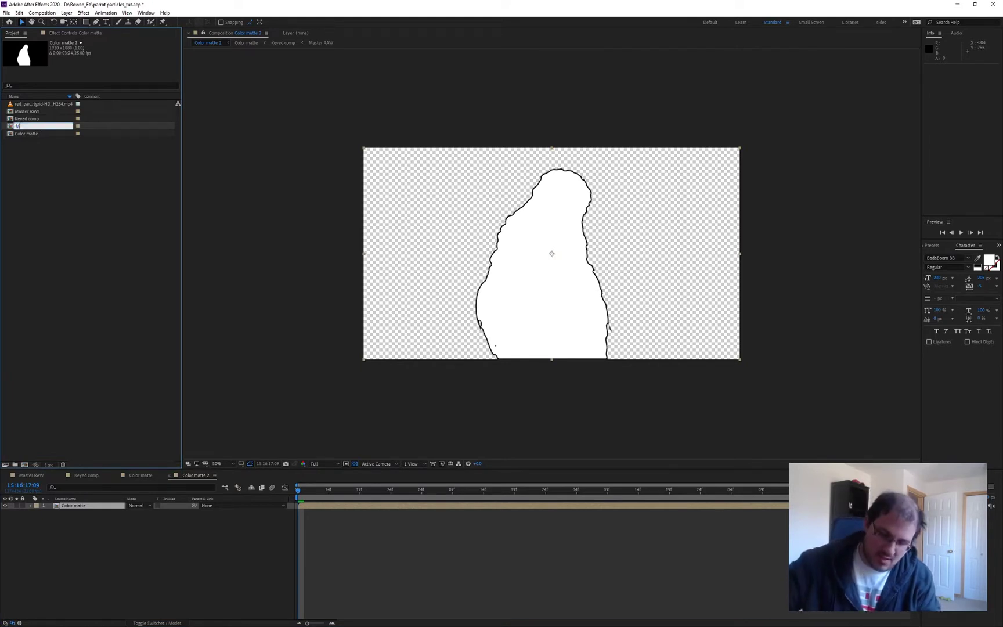
pyautogui.write('AAST')
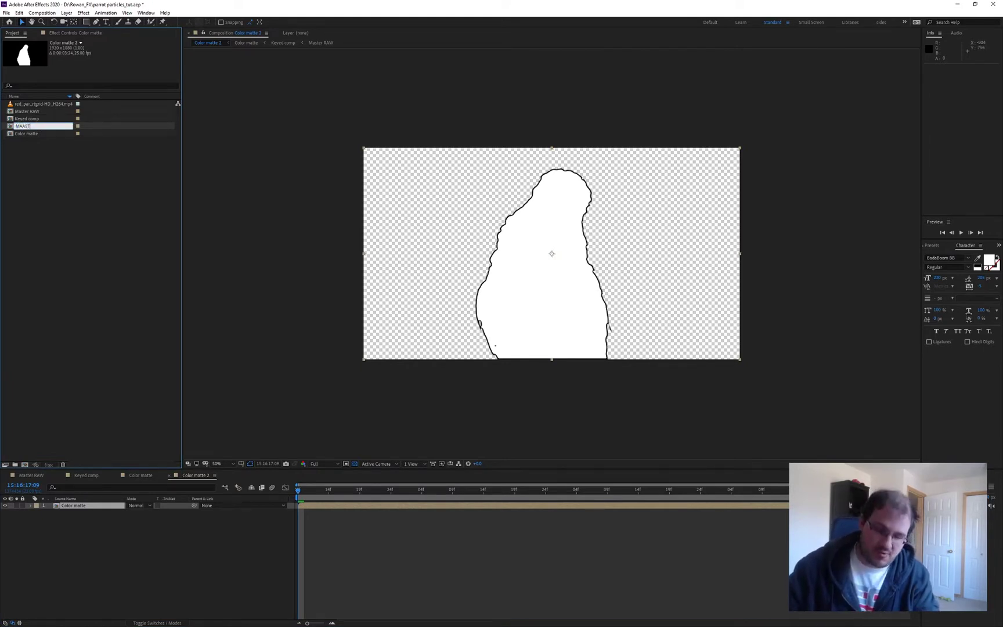
pyautogui.write('ER COMP')
pyautogui.press('Return')
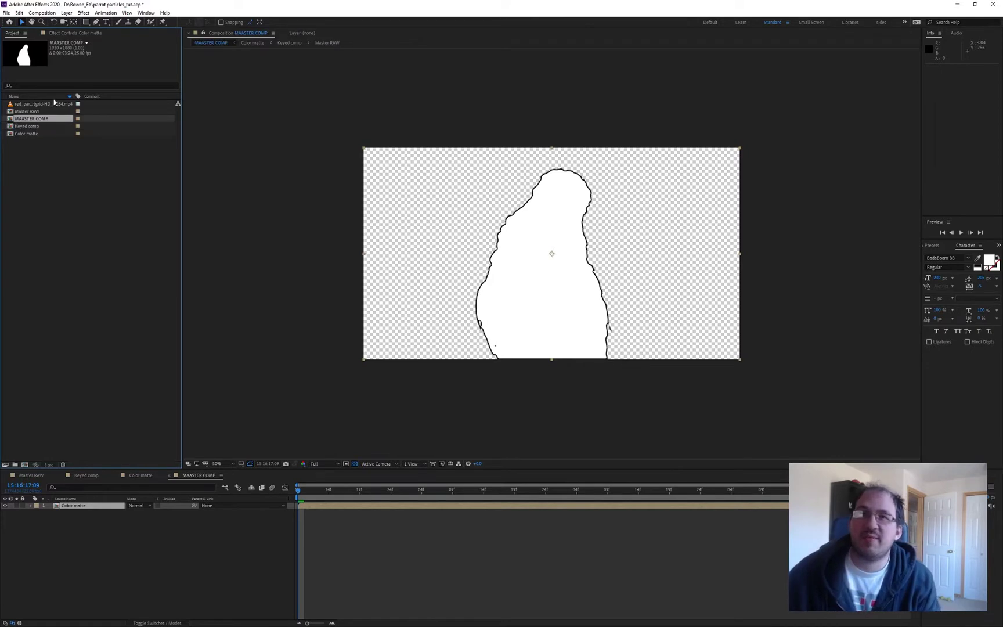
pyautogui.click(37, 120)
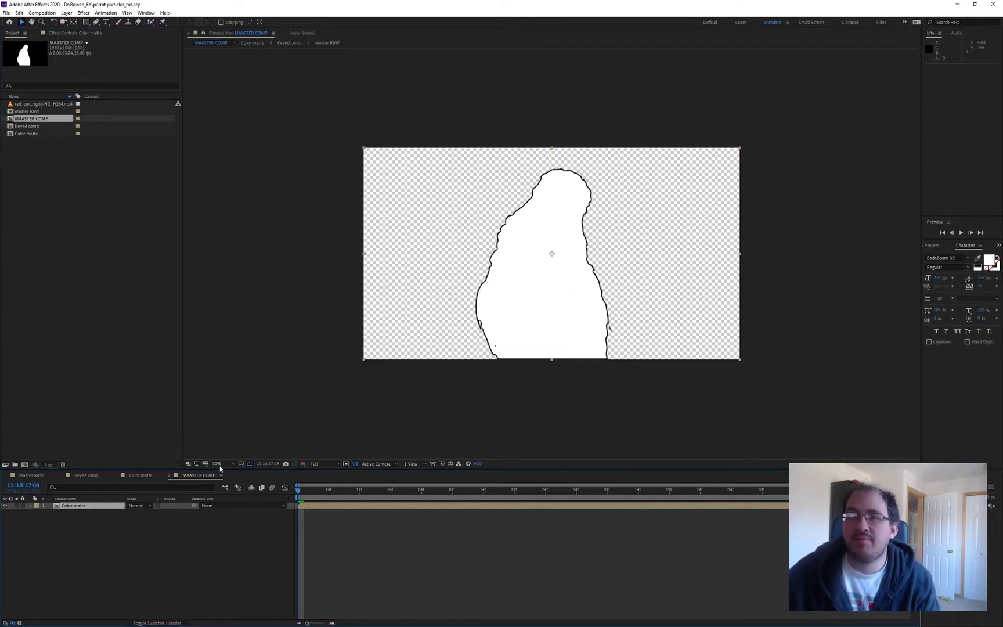
# Step: Hide the Color matte layer in MAASTER COMP and place the Keyed comp above it
pyautogui.click(6, 506)
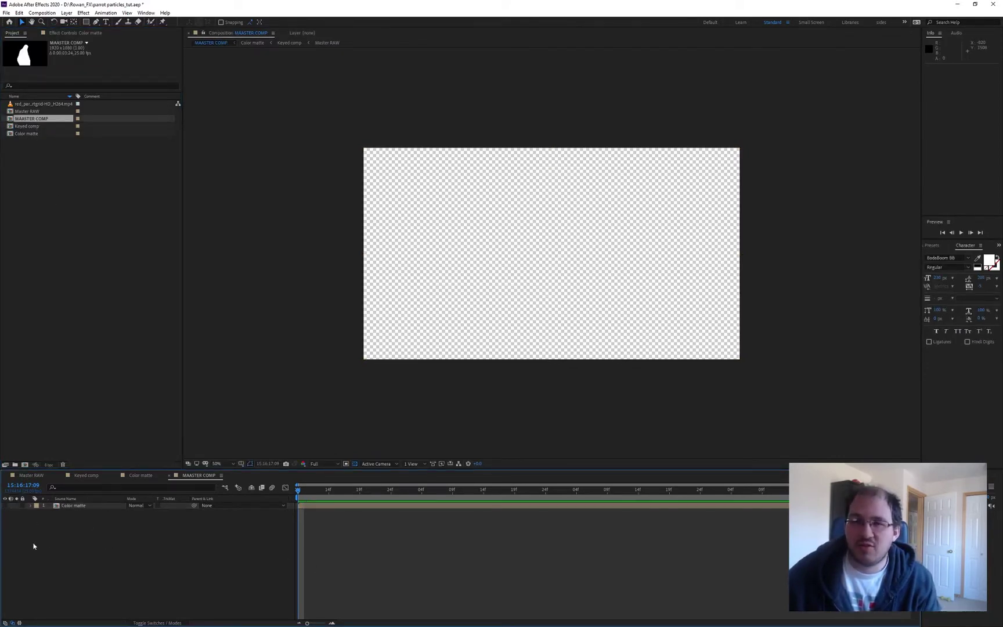
pyautogui.click(27, 111)
pyautogui.moveTo(32, 126); pyautogui.dragTo(88, 510)
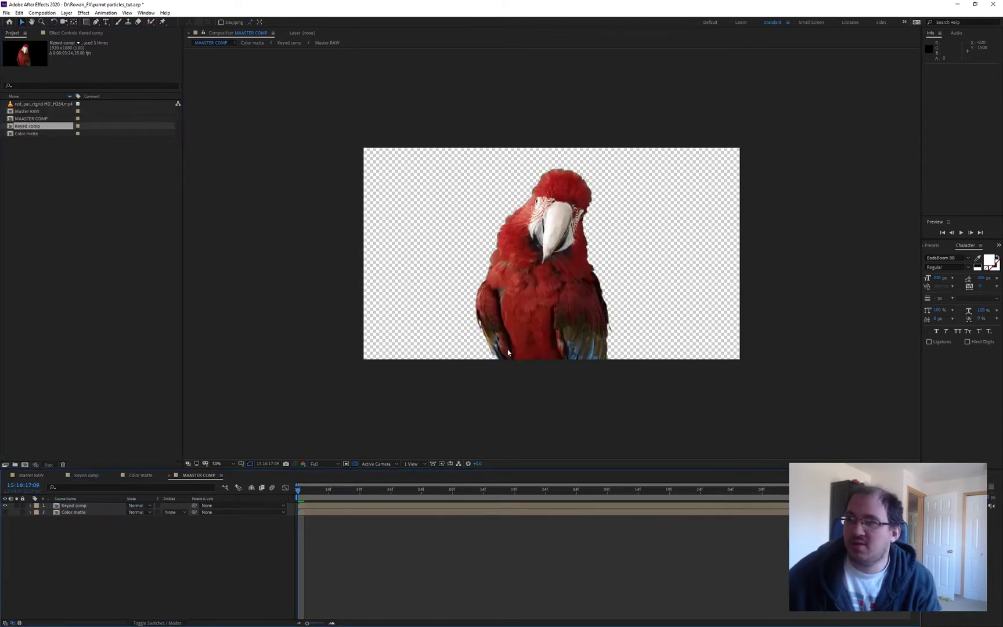
# Step: Compare the Color matte and Keyed comp layers by swapping their visibility, and play back the keyed parrot alone
pyautogui.click(6, 505)
pyautogui.click(73, 512)
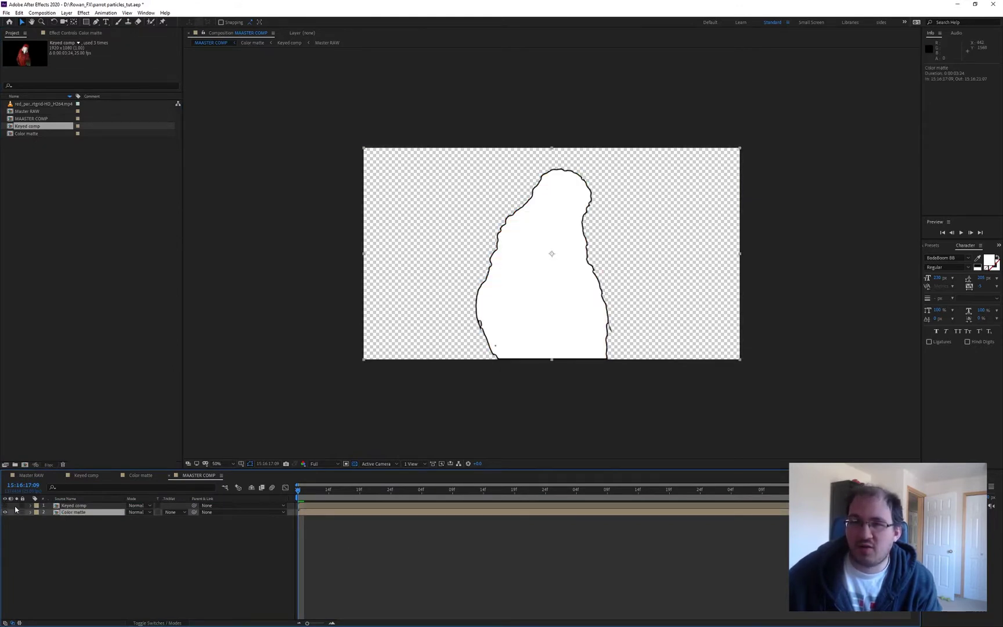
pyautogui.click(5, 513)
pyautogui.click(5, 505)
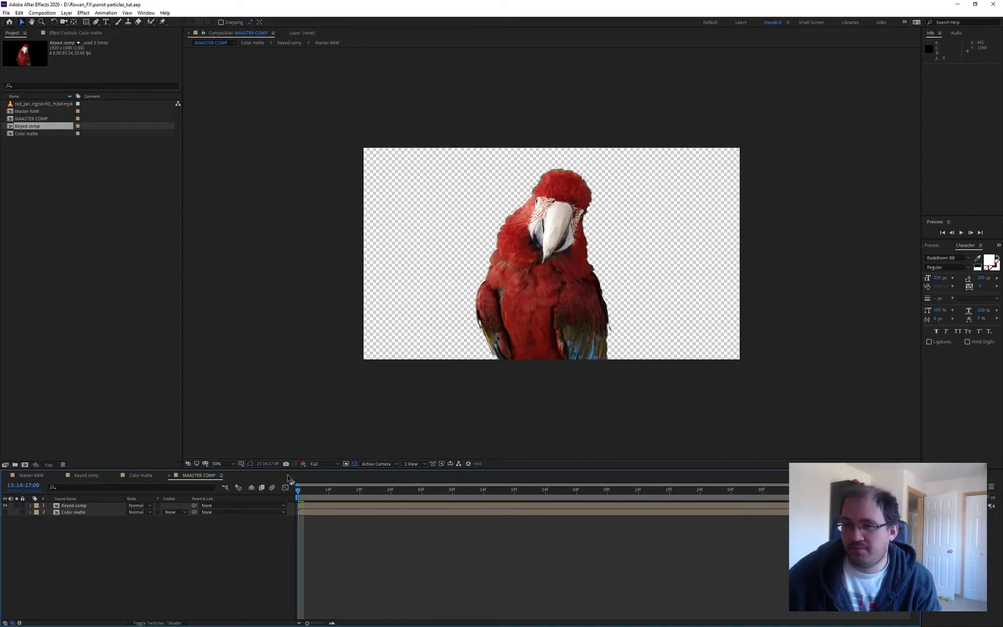
pyautogui.press('space')
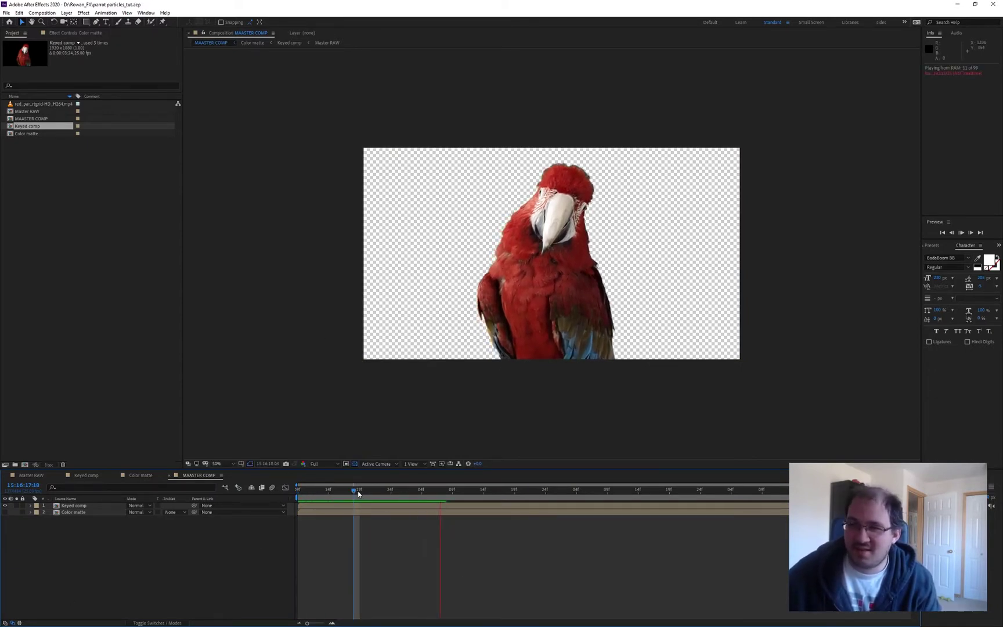
pyautogui.press('space')
pyautogui.click(5, 506)
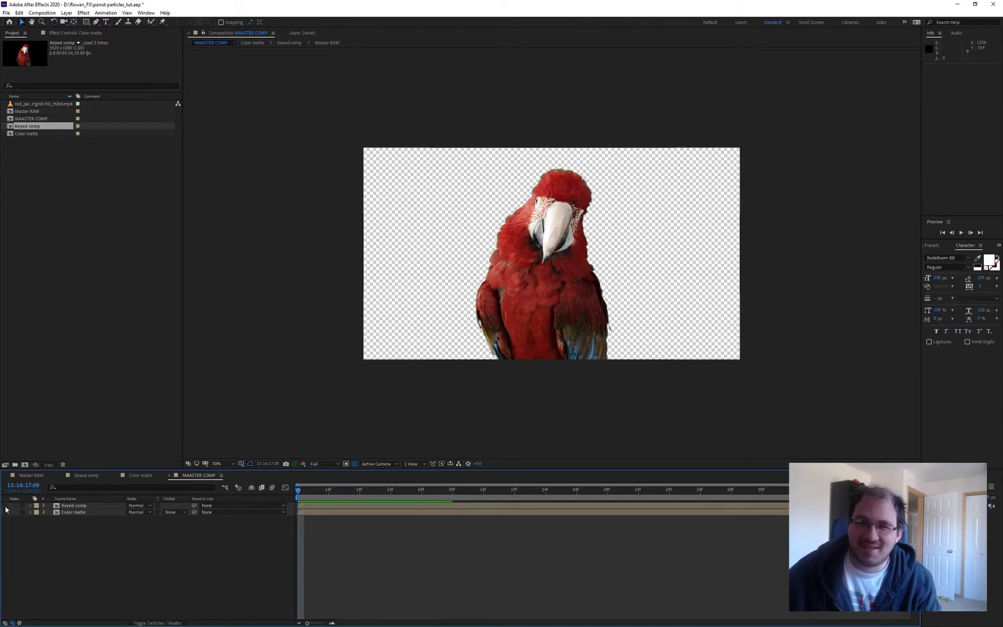
pyautogui.rightClick(112, 560)
pyautogui.click(26, 558)
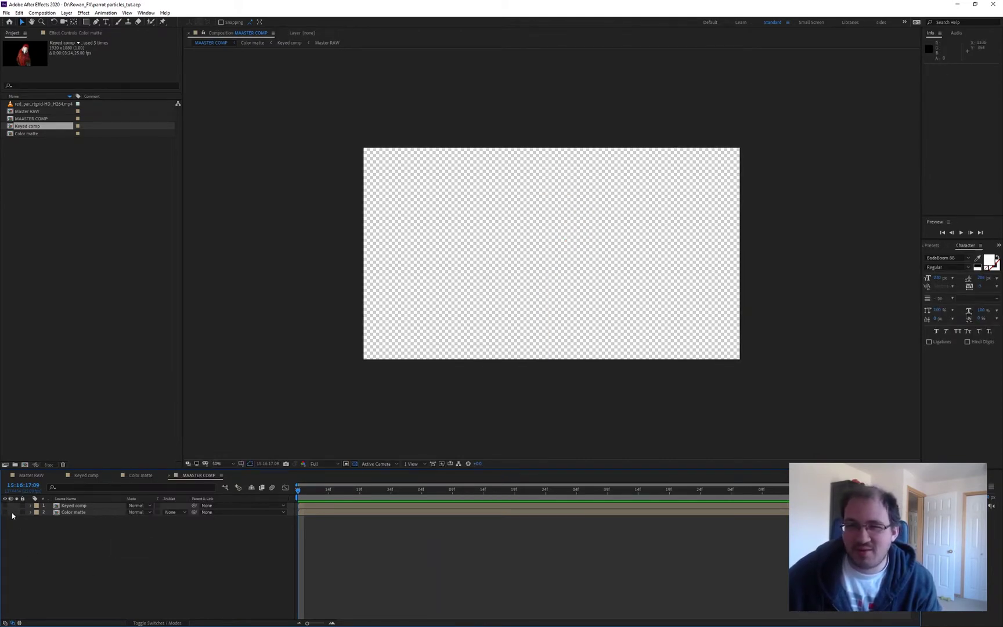
pyautogui.click(6, 506)
# Step: Create a blue solid named Particle layer above the Keyed comp in MAASTER COMP
pyautogui.rightClick(82, 554)
pyautogui.moveTo(145, 470)
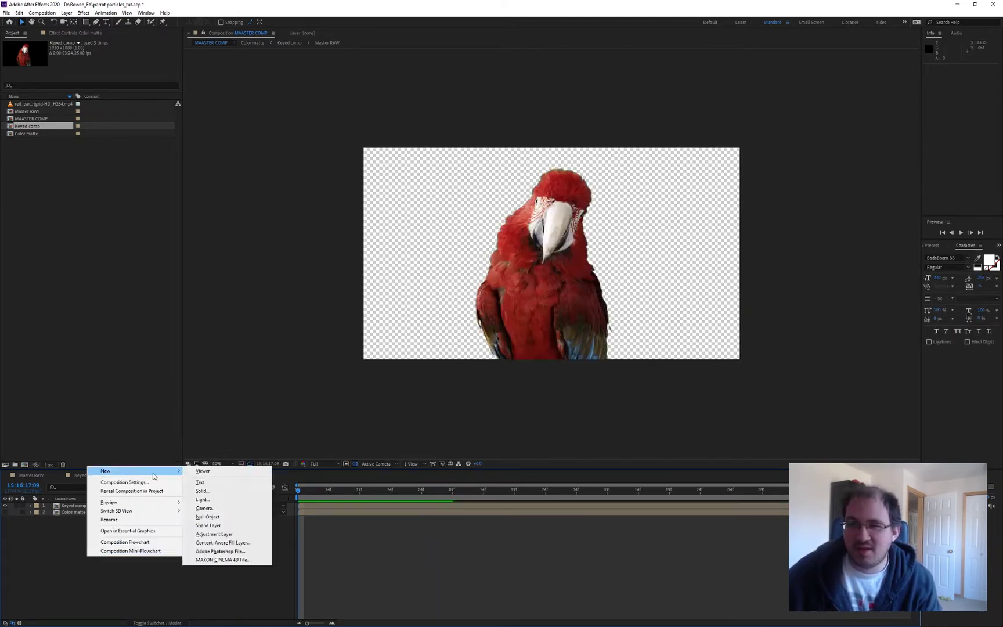
pyautogui.click(212, 492)
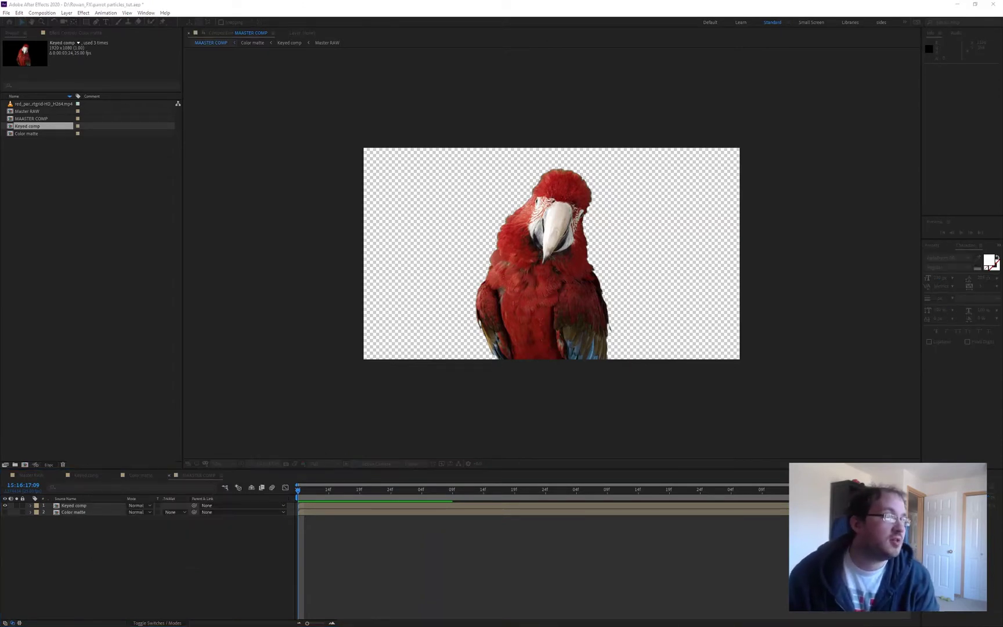
pyautogui.press('Return')
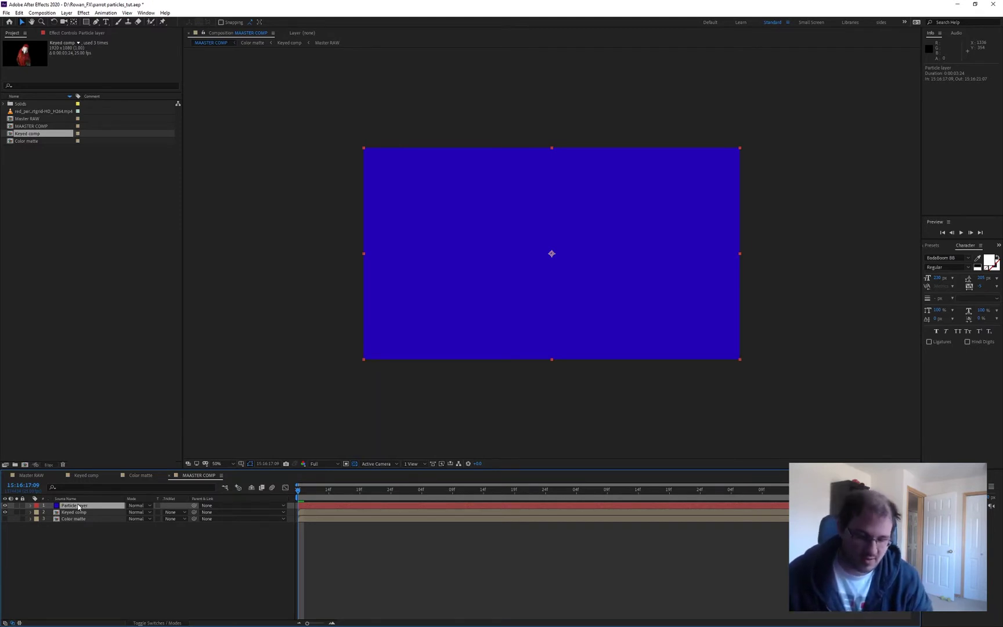
# Step: Apply the Stardust effect to the Particle layer
pyautogui.hotkey('ctrl', 'space')
pyautogui.write('star')
pyautogui.press('Return')
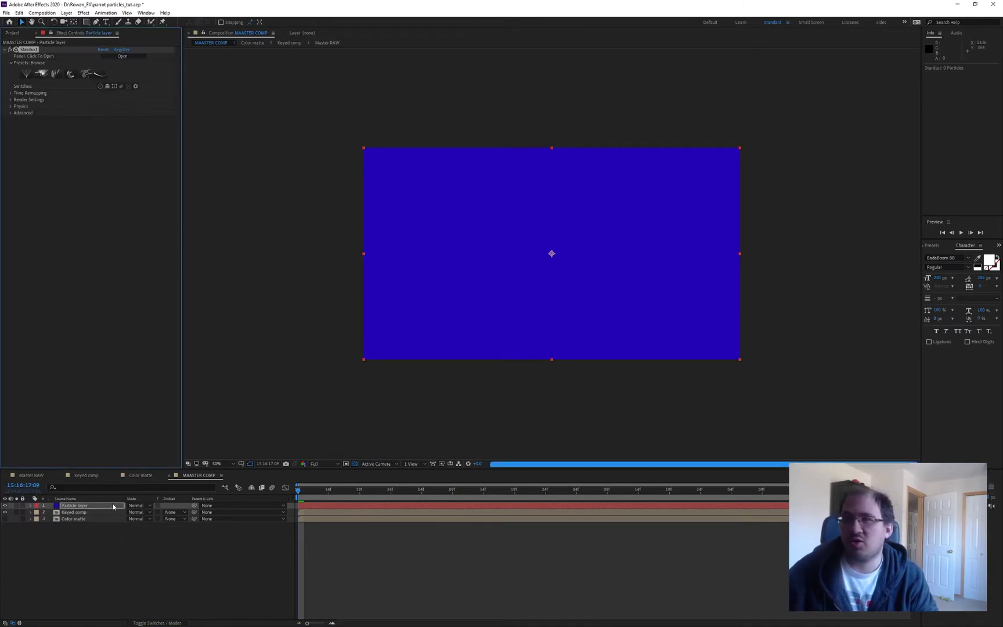
# Step: Solo the Particle layer, turn off the transparency grid and play back the default Stardust particles
pyautogui.click(16, 505)
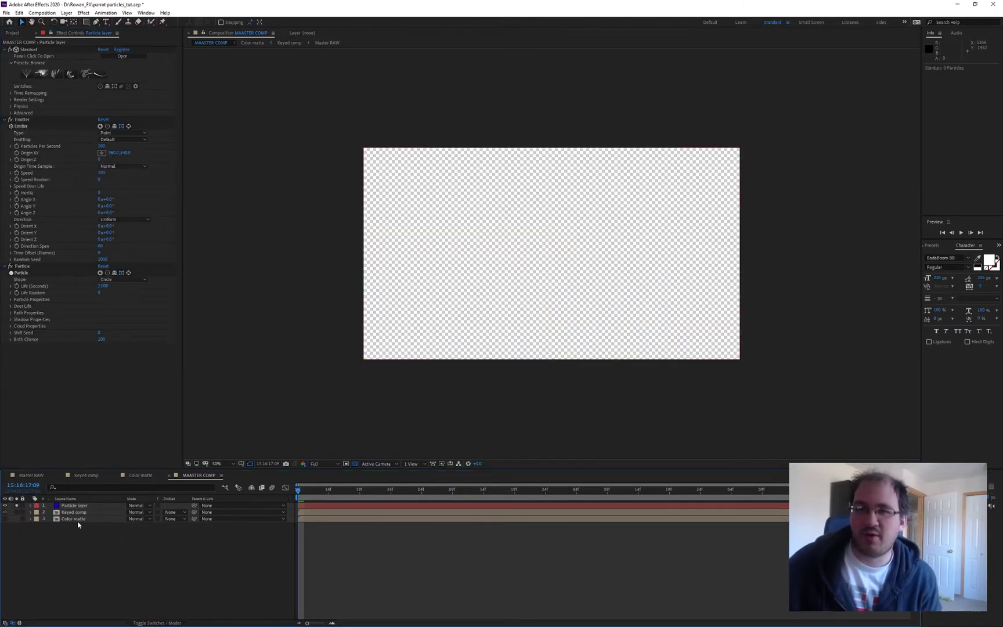
pyautogui.click(355, 464)
pyautogui.press('space')
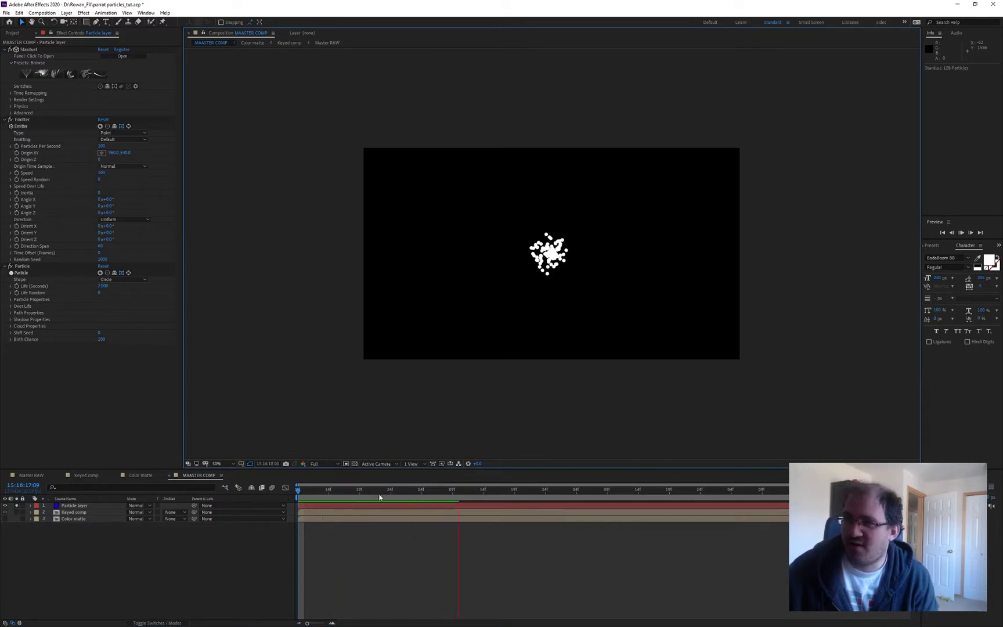
pyautogui.press('space')
pyautogui.press('space')
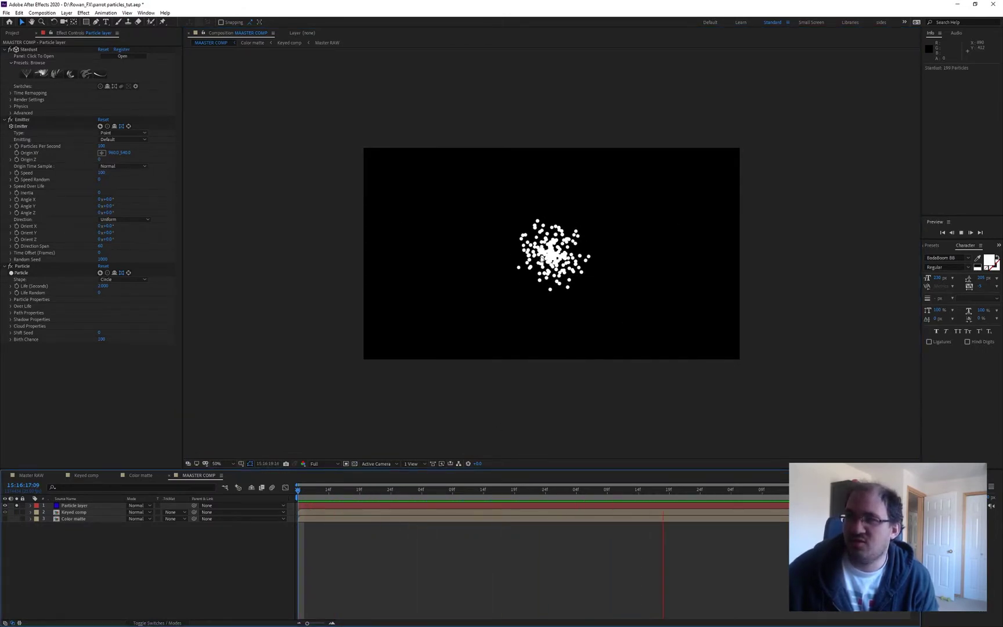
pyautogui.press('space')
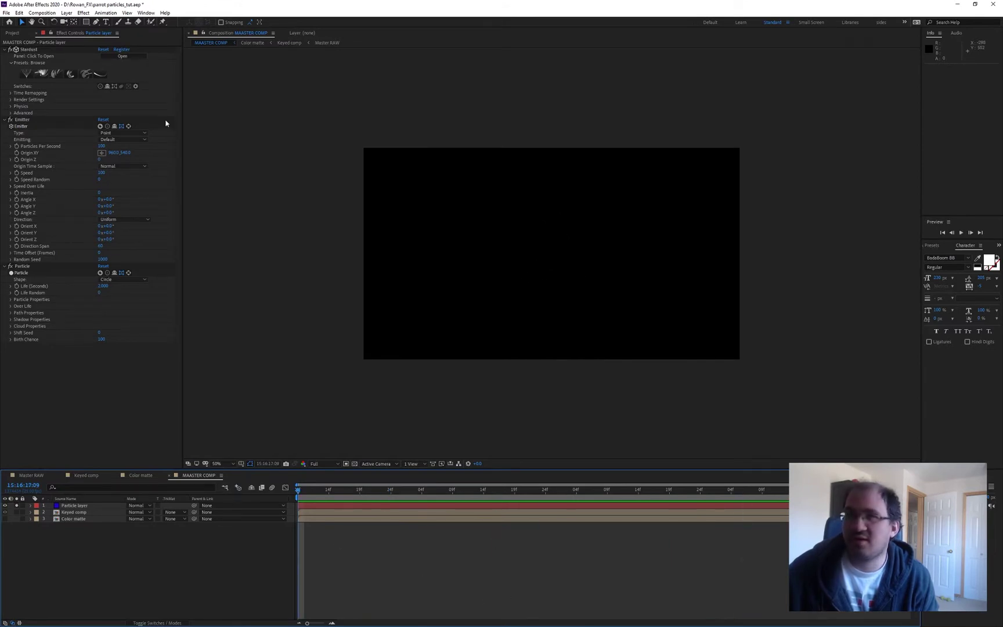
# Step: Look over the Stardust and Emitter settings of the Particle layer and save the project
pyautogui.click(27, 50)
pyautogui.click(22, 119)
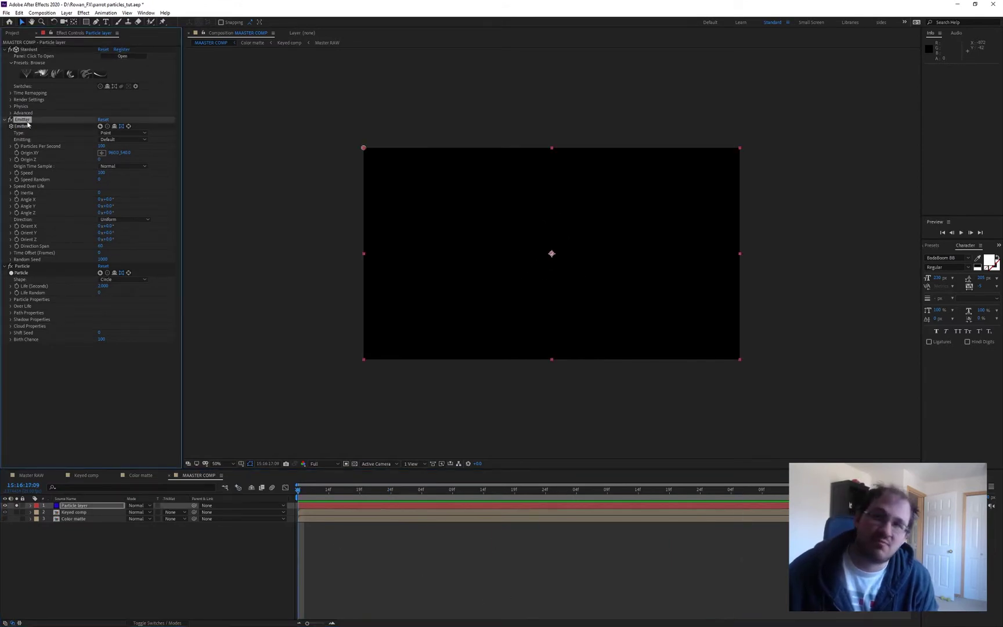
pyautogui.click(102, 146)
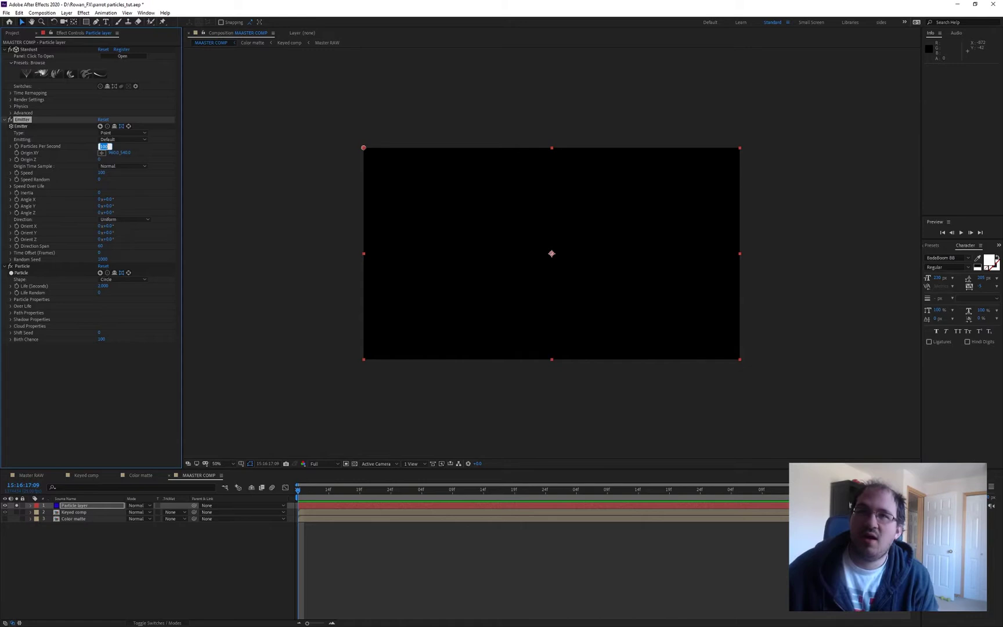
pyautogui.click(26, 121)
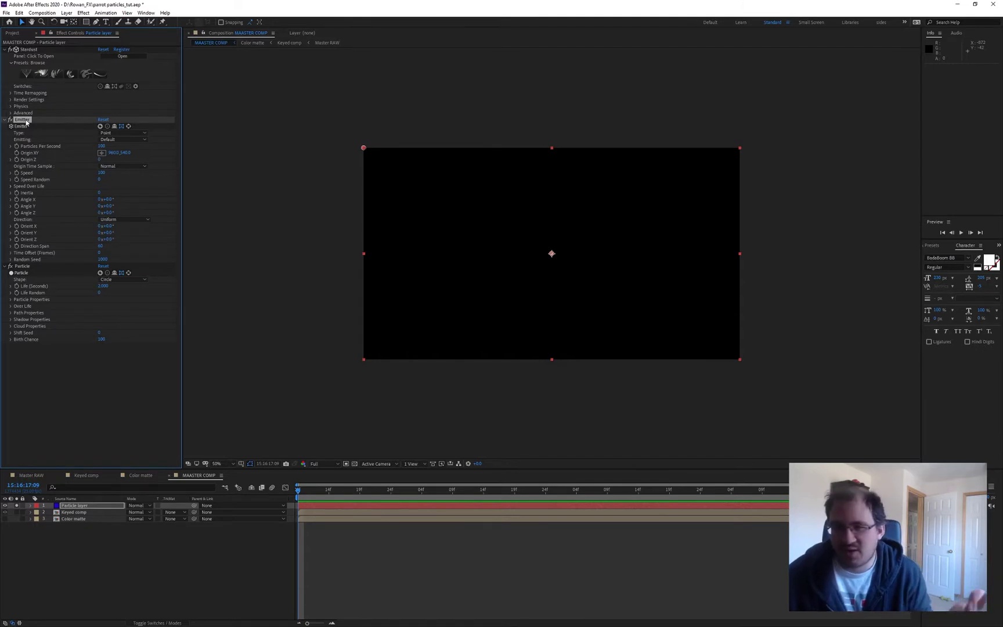
pyautogui.click(161, 566)
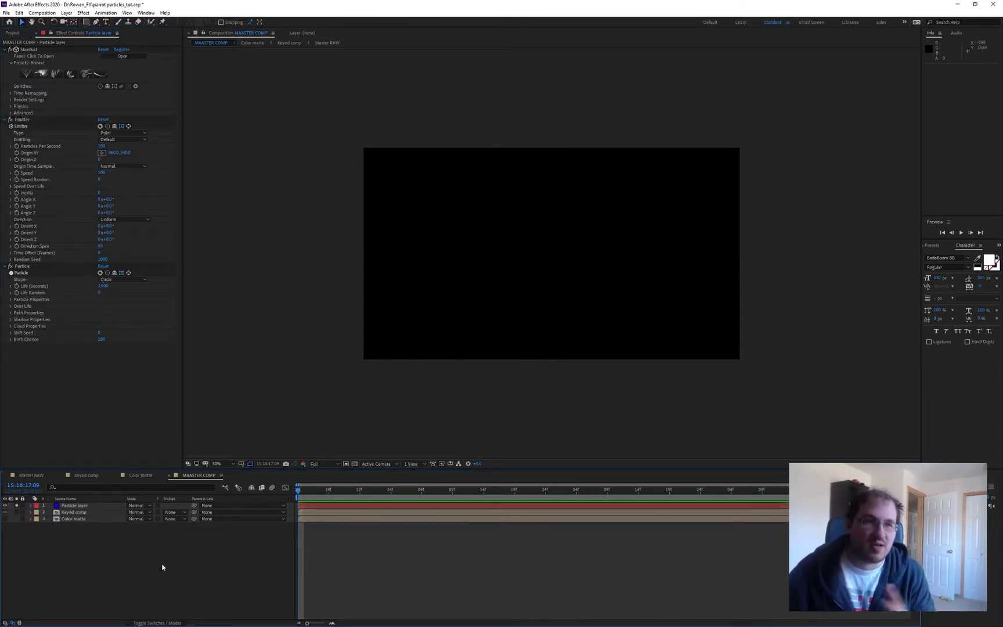
pyautogui.hotkey('ctrl', 's')
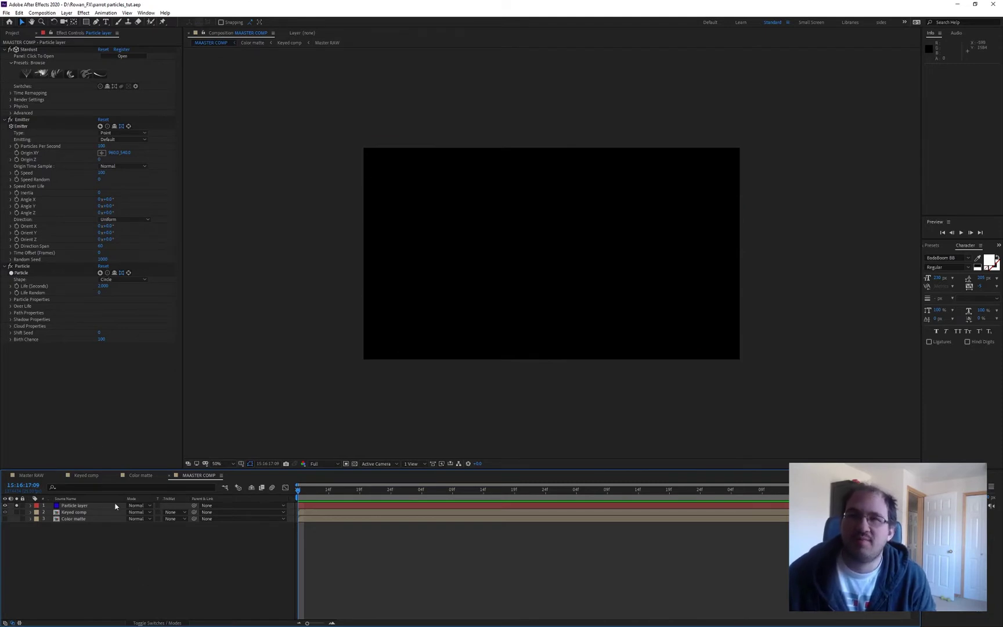
# Step: Set the Emitter's Particles Per Second to 5 and play back the result
pyautogui.click(25, 120)
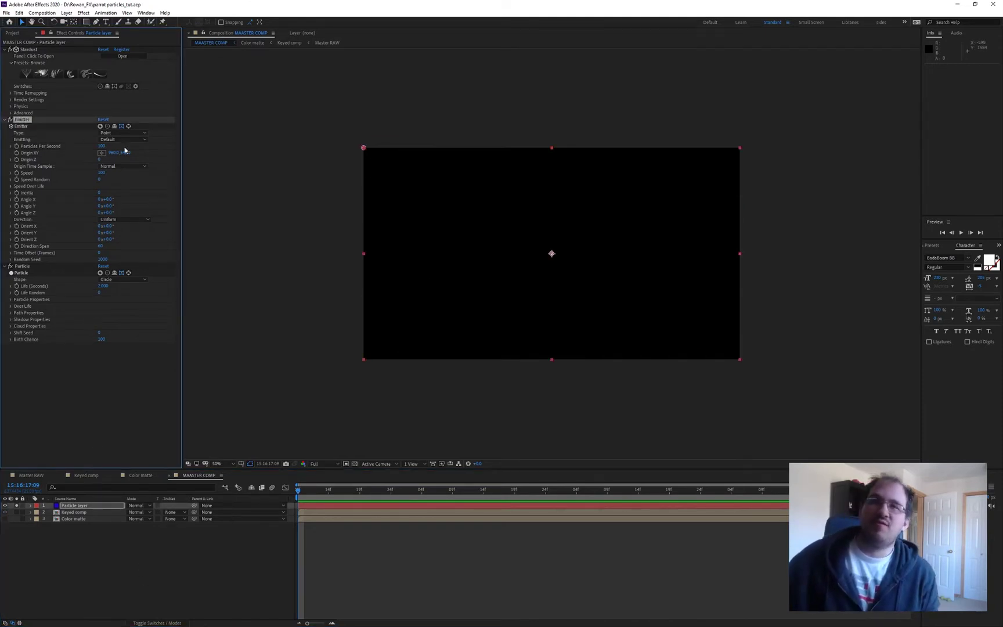
pyautogui.click(102, 146)
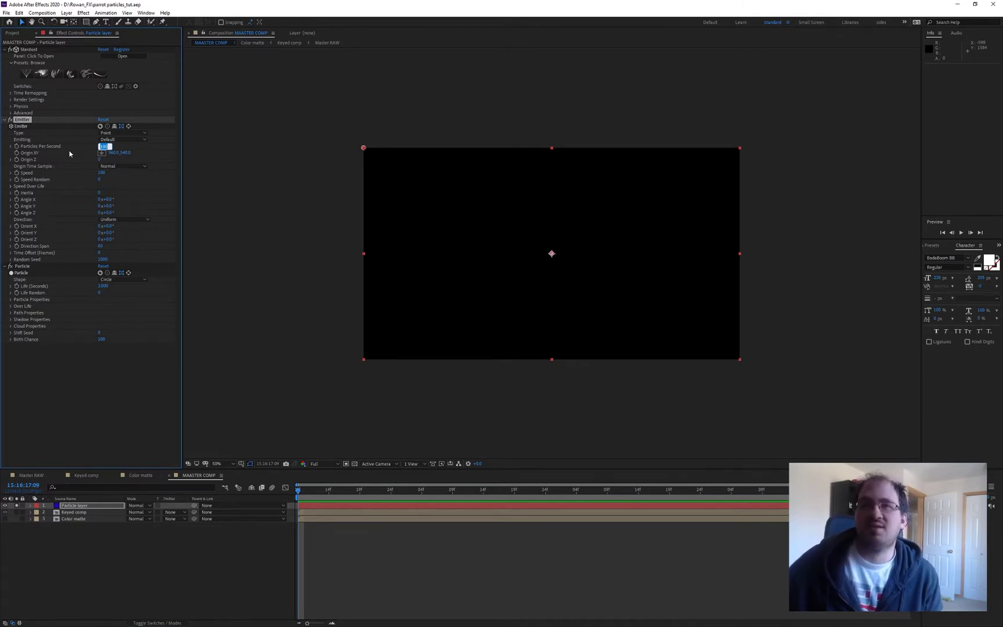
pyautogui.write('5')
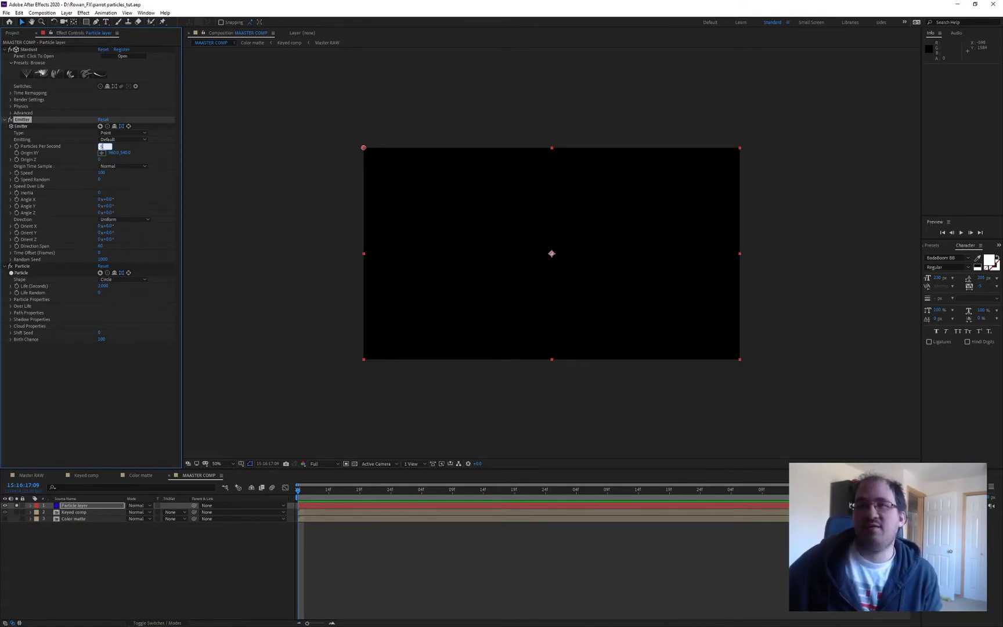
pyautogui.press('Return')
pyautogui.click(385, 573)
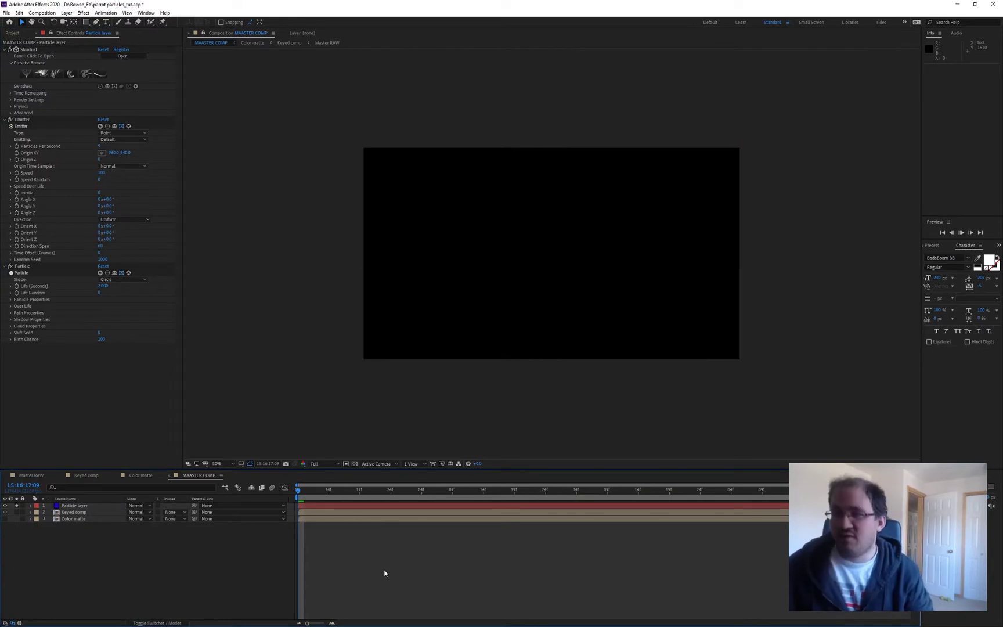
pyautogui.press('space')
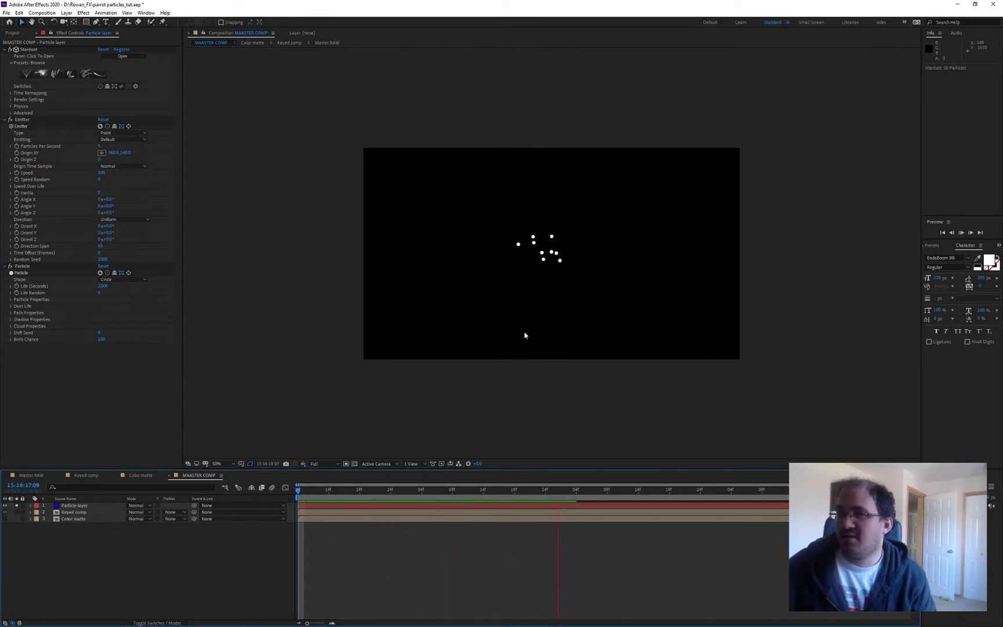
pyautogui.press('space')
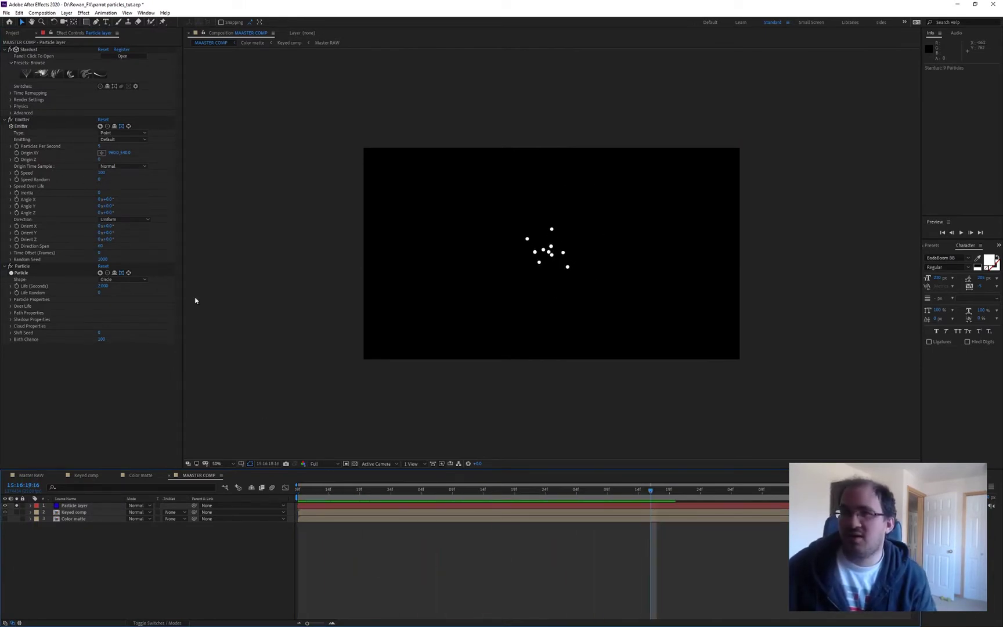
# Step: Set the Emitter's Speed to 0, play back the particles from the start and save the project
pyautogui.click(103, 174)
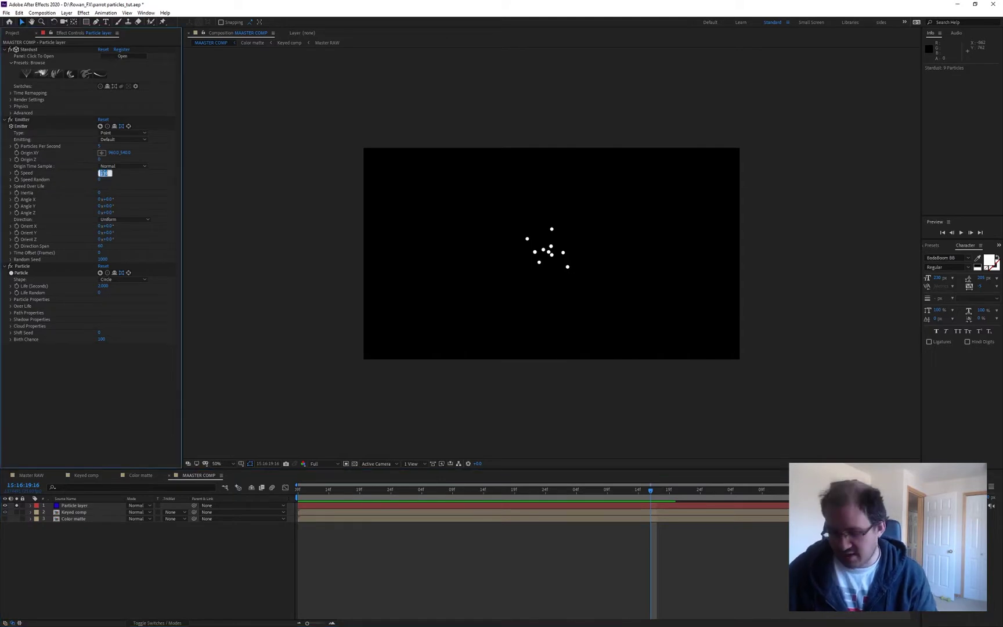
pyautogui.write('0')
pyautogui.press('Return')
pyautogui.click(377, 535)
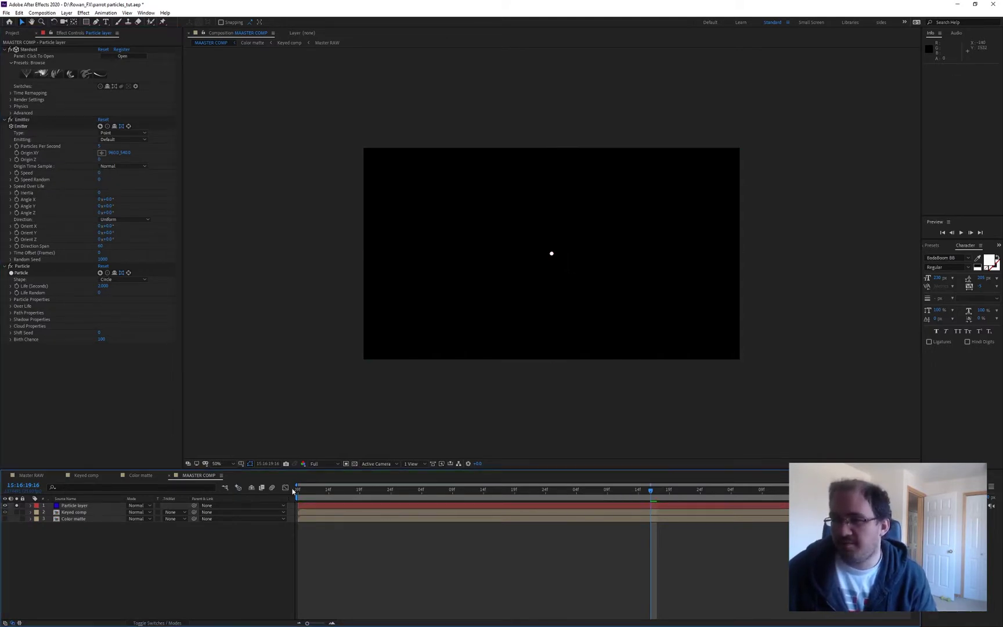
pyautogui.press('space')
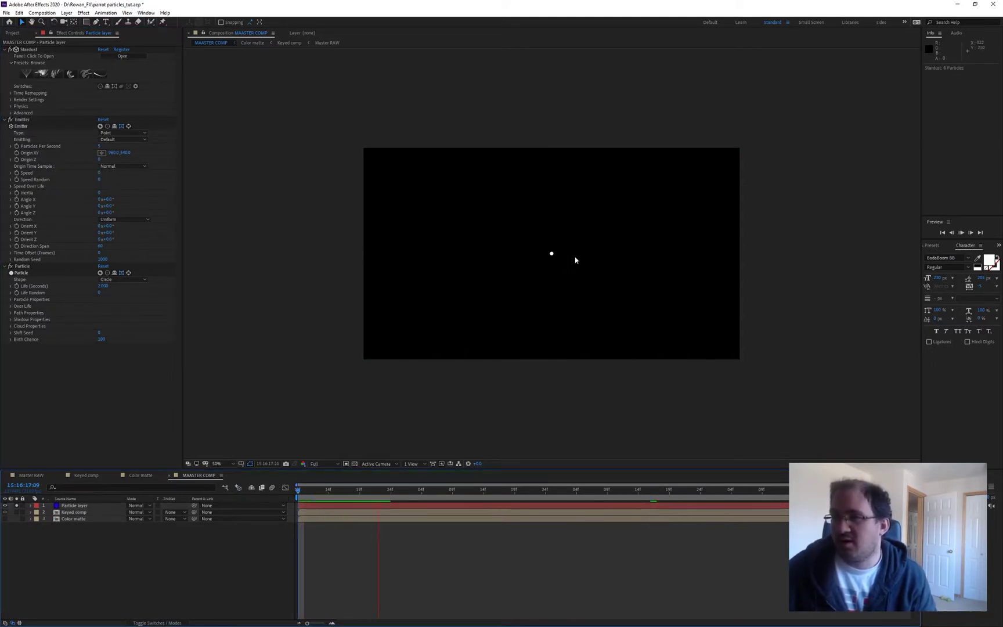
pyautogui.scroll(5, 553, 255)
pyautogui.scroll(-6, 562, 224)
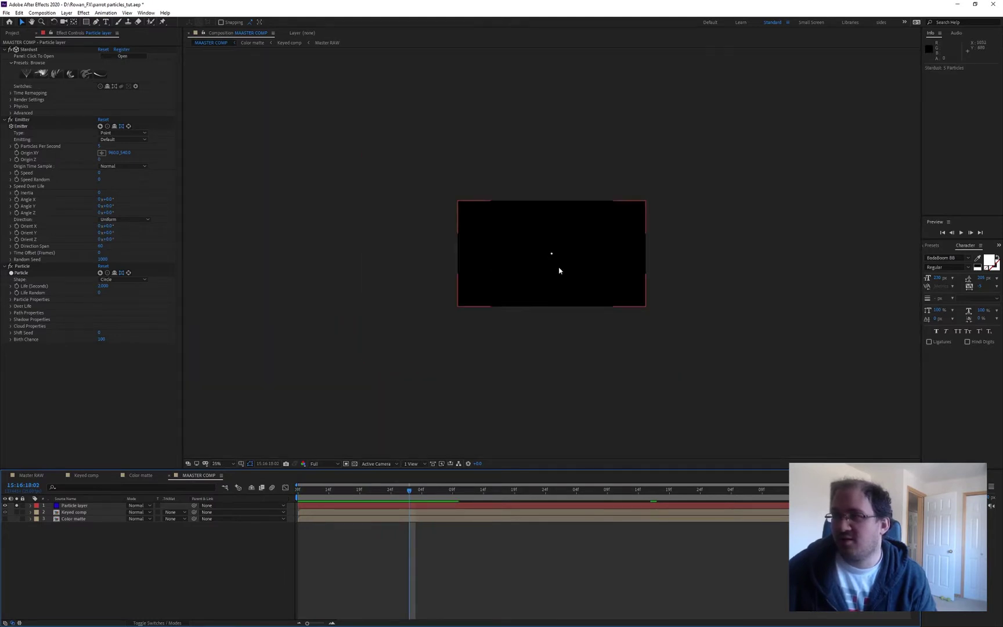
pyautogui.scroll(1, 559, 269)
pyautogui.hotkey('ctrl', 's')
# Step: Change the Particle shape to Texture and use the Color matte layer as its texture source
pyautogui.click(23, 179)
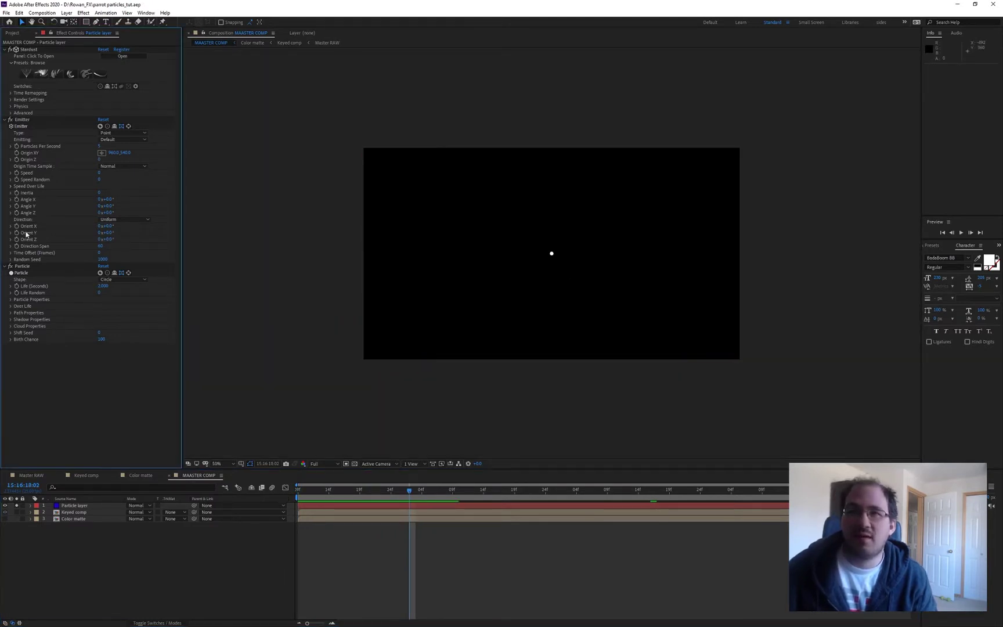
pyautogui.click(24, 266)
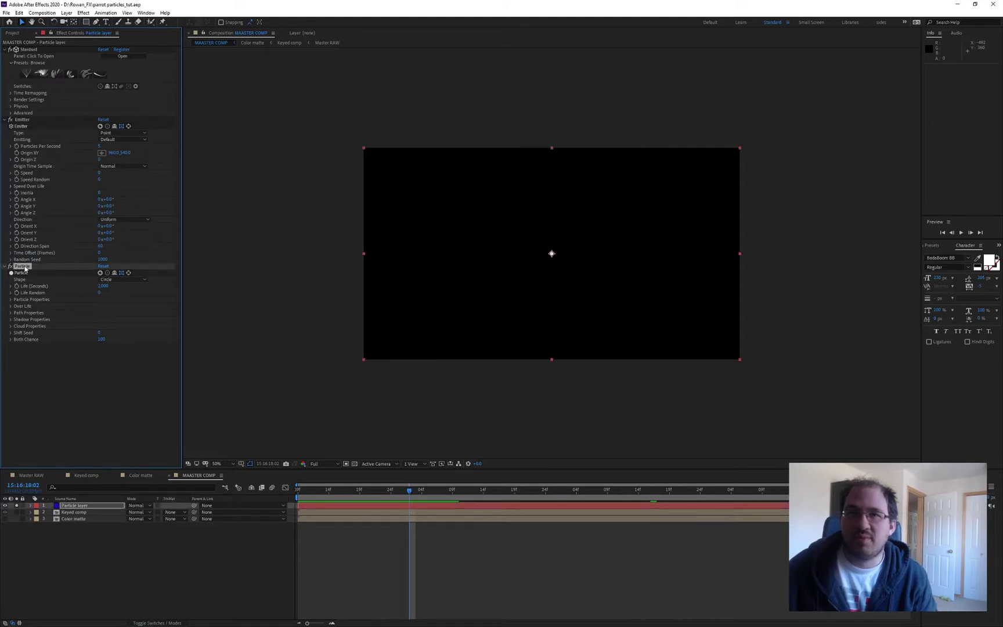
pyautogui.click(120, 279)
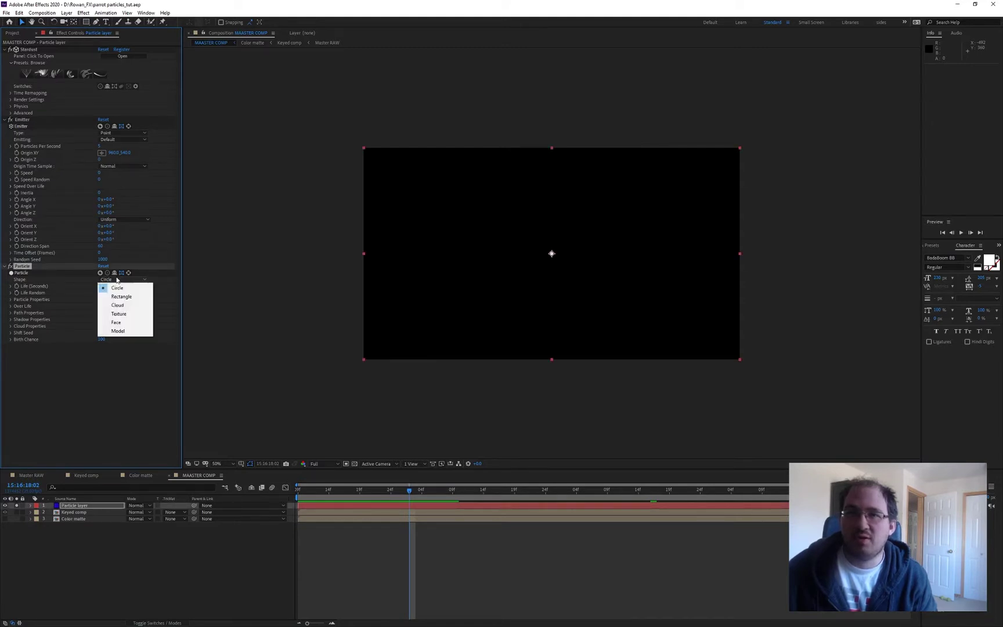
pyautogui.click(118, 314)
pyautogui.scroll(-1, 87, 290)
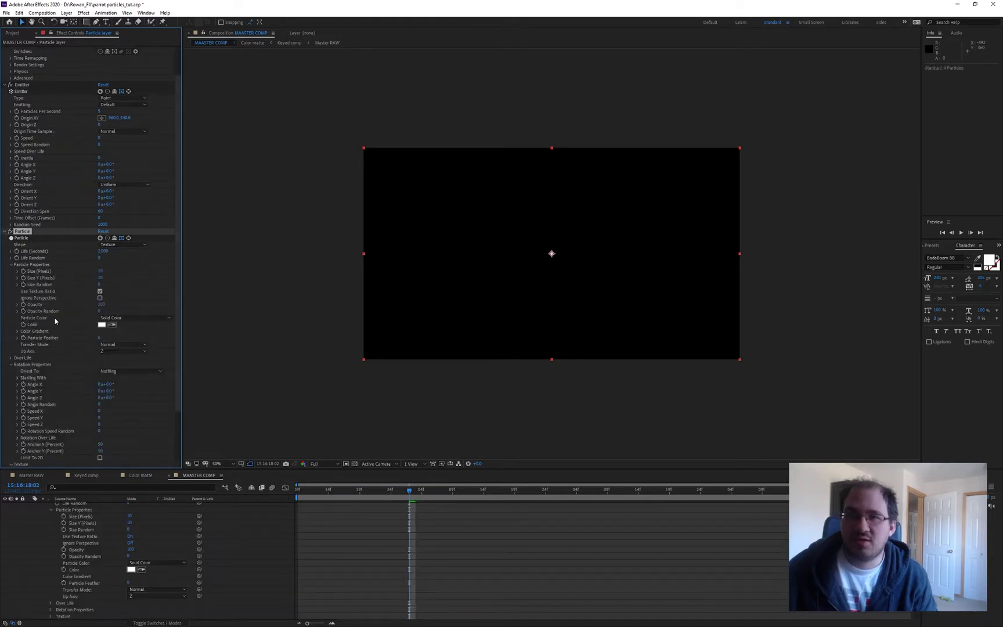
pyautogui.scroll(-2, 35, 355)
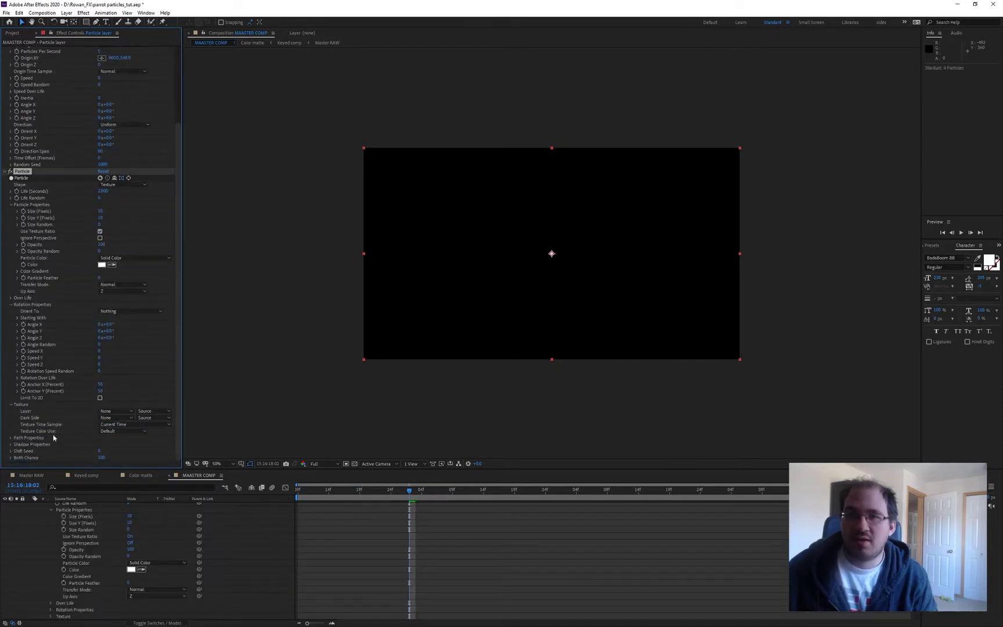
pyautogui.click(109, 414)
pyautogui.click(128, 449)
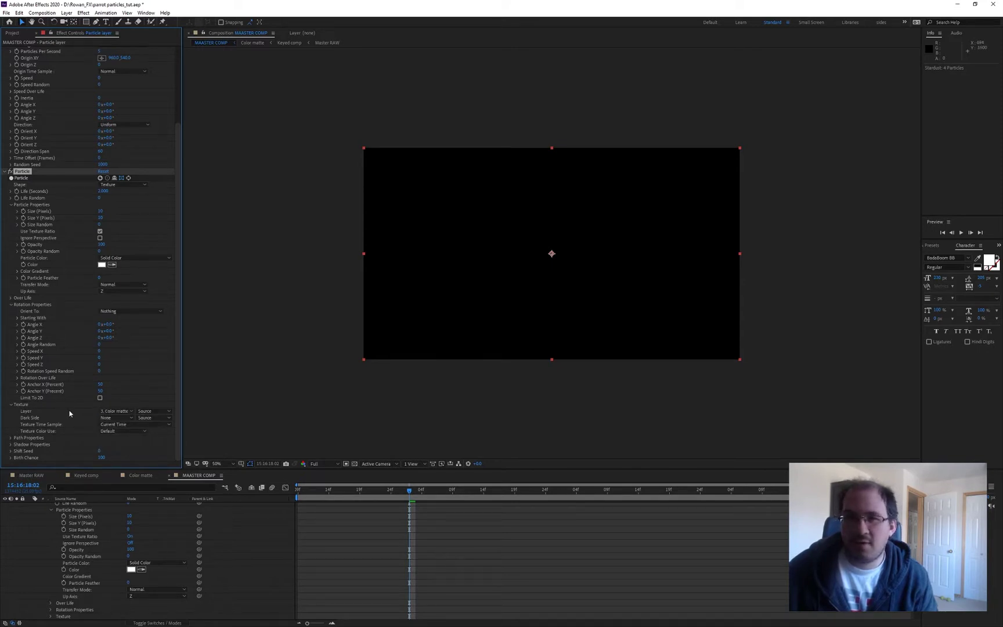
# Step: Increase the particle Size to about 479 pixels and play back the parrot-shaped particles from the start
pyautogui.click(100, 211)
pyautogui.write('15')
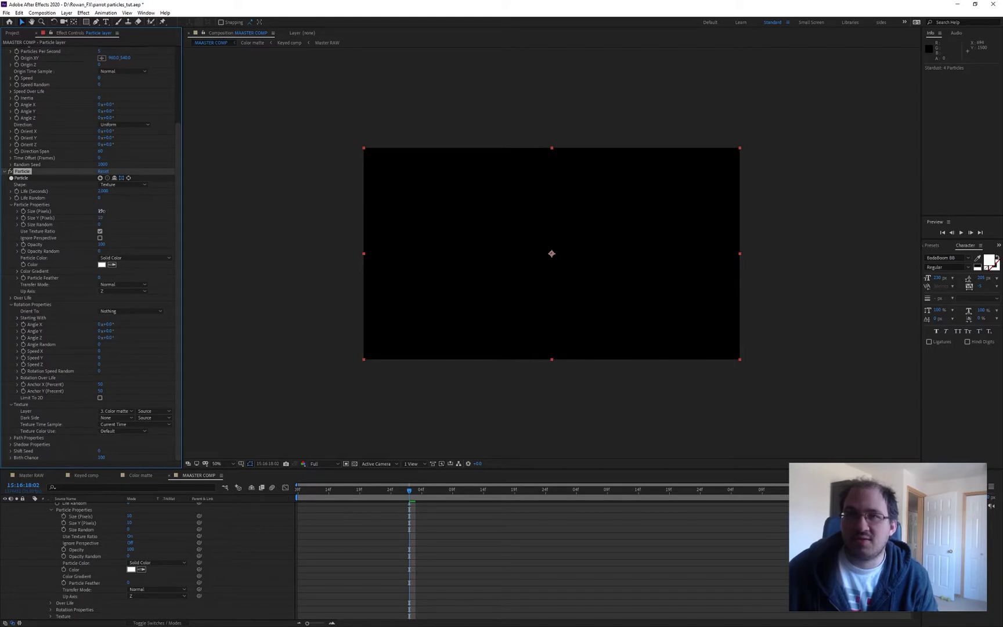
pyautogui.moveTo(101, 210); pyautogui.dragTo(286, 209)
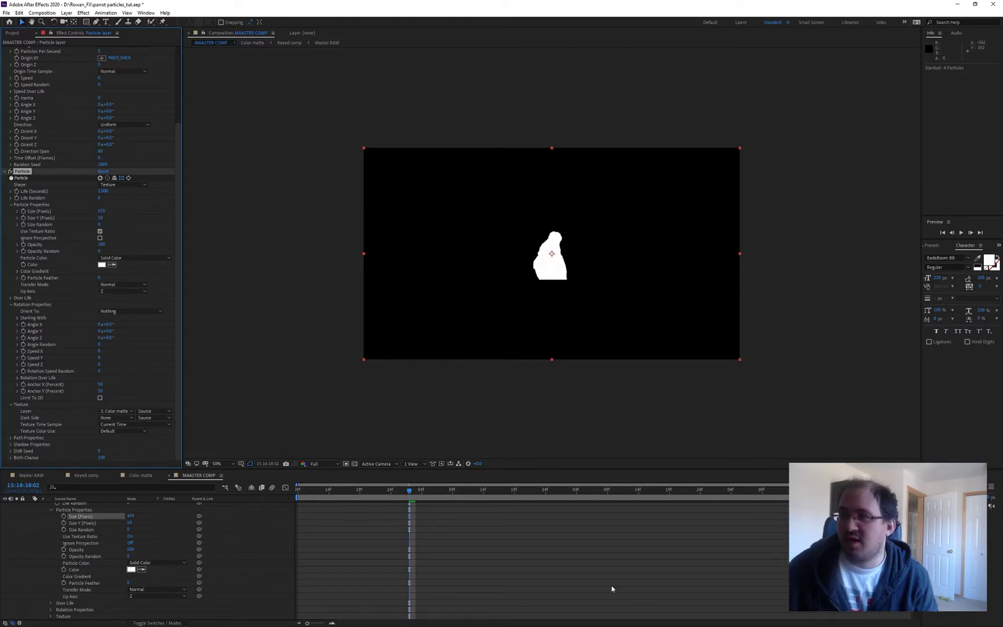
pyautogui.click(613, 588)
pyautogui.scroll(2, 544, 249)
pyautogui.click(298, 497)
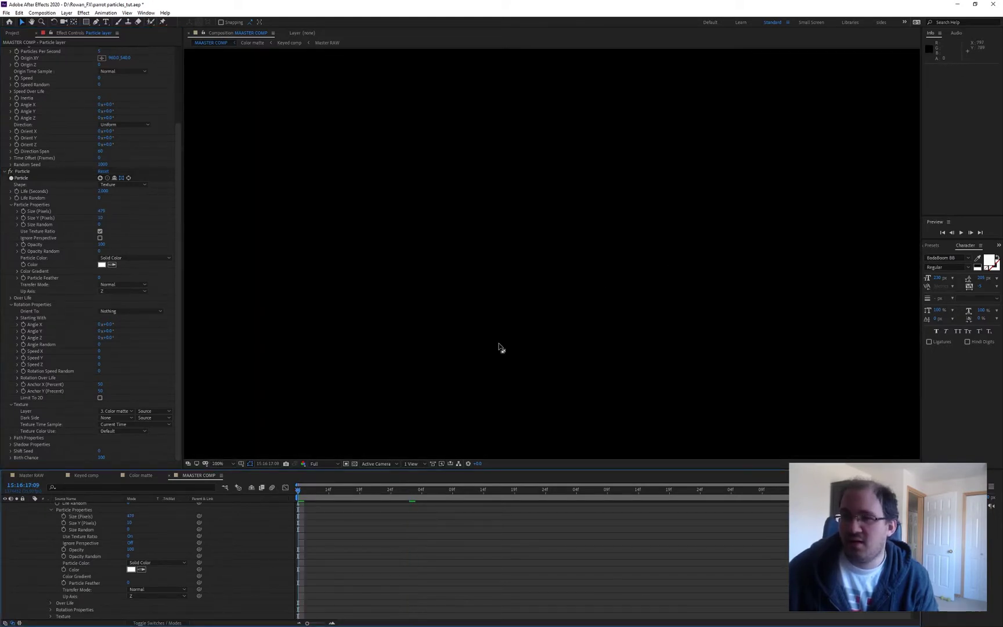
pyautogui.press('space')
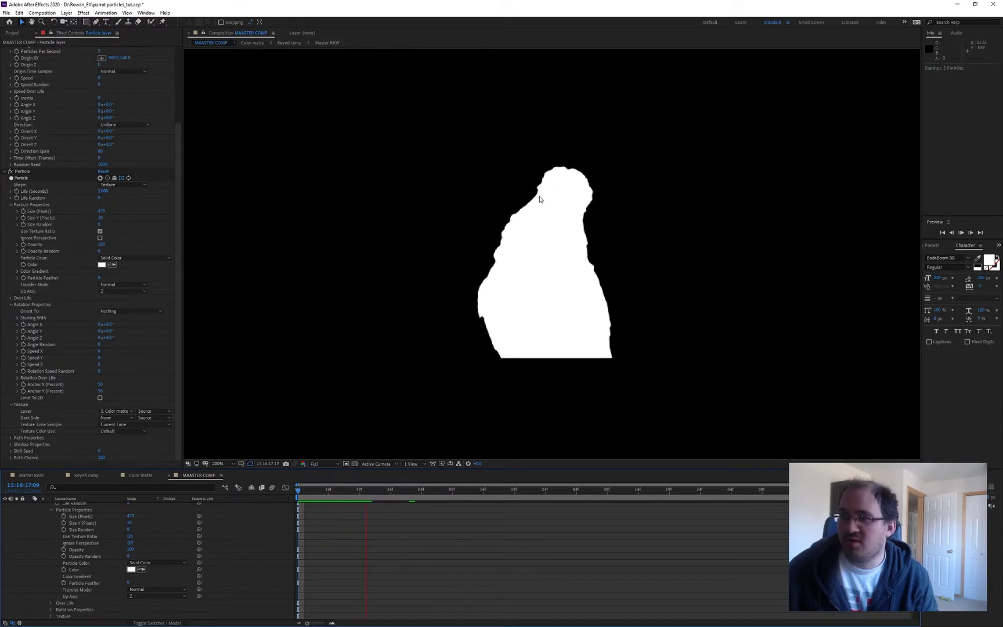
# Step: Stop the playback, move further into the composition and try the Keyed comp layer as the particle texture
pyautogui.press('space')
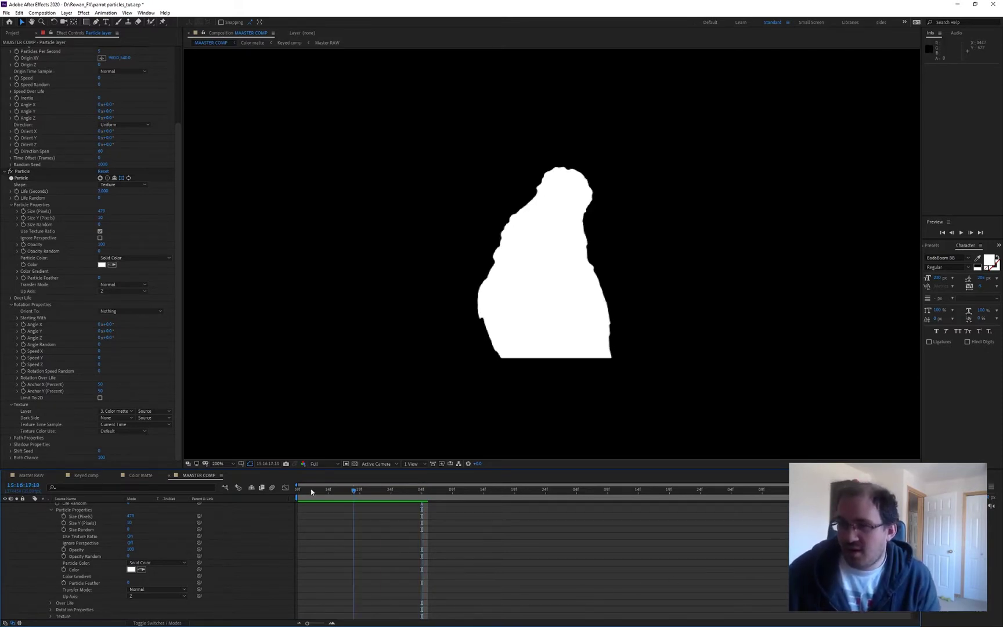
pyautogui.click(397, 489)
pyautogui.click(116, 411)
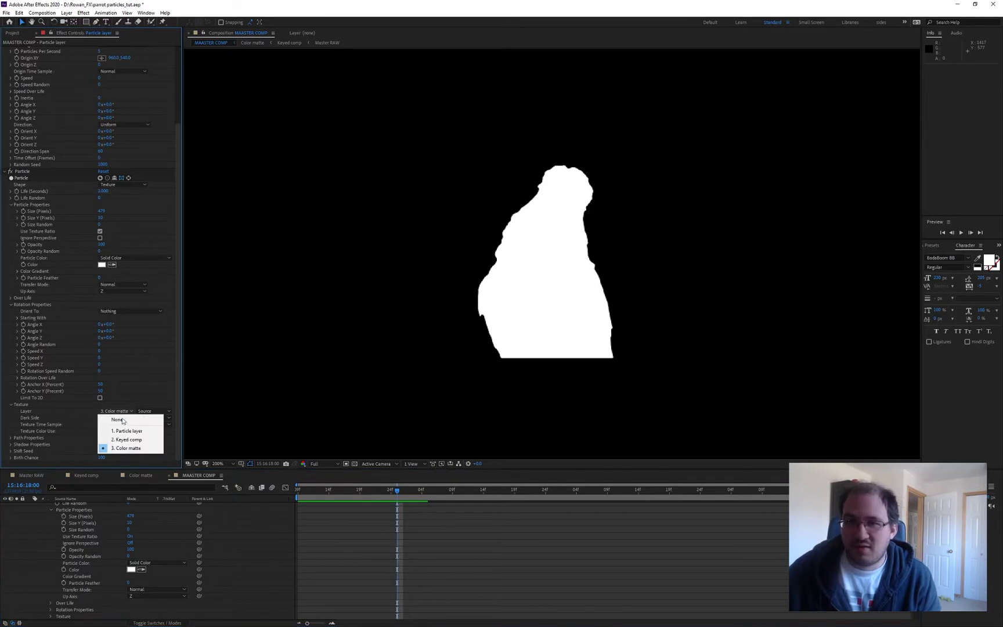
pyautogui.click(127, 439)
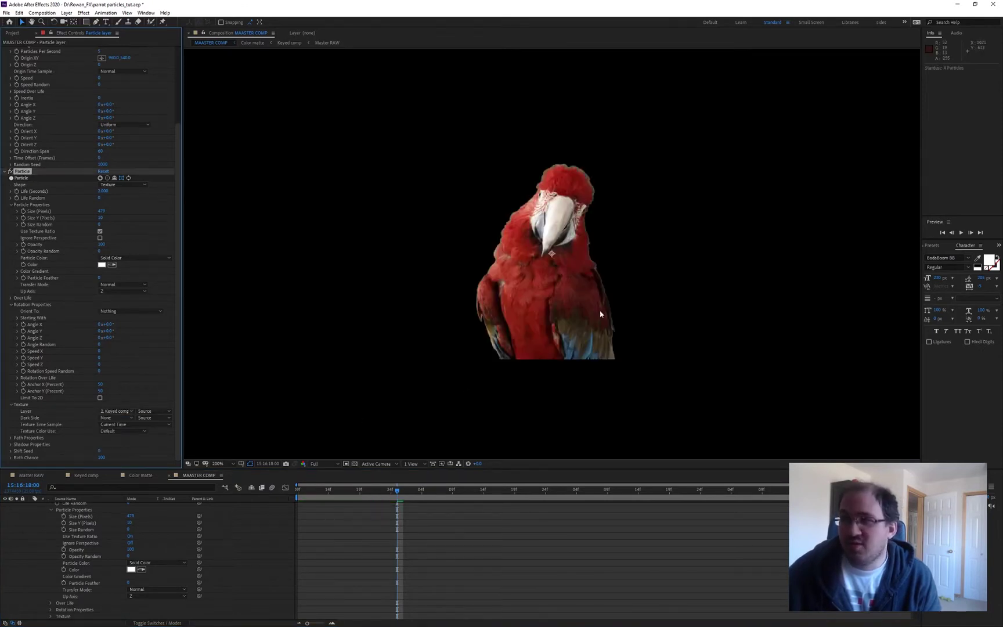
pyautogui.scroll(1, 66, 131)
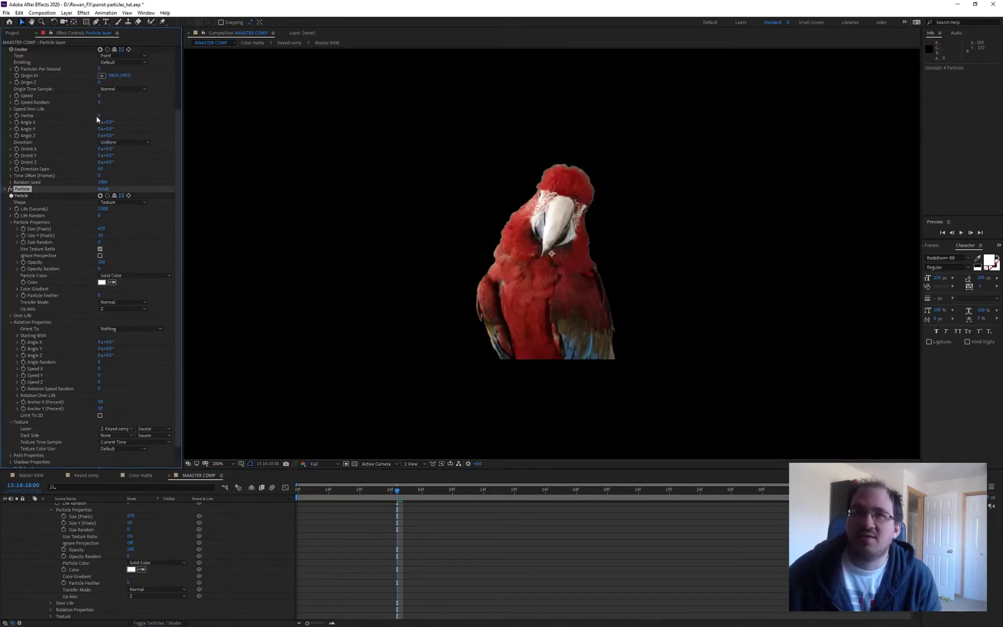
# Step: Try a higher Emitter Speed, play back the scattered parrots from the start, and undo both the speed and texture changes
pyautogui.moveTo(100, 96); pyautogui.dragTo(111, 96)
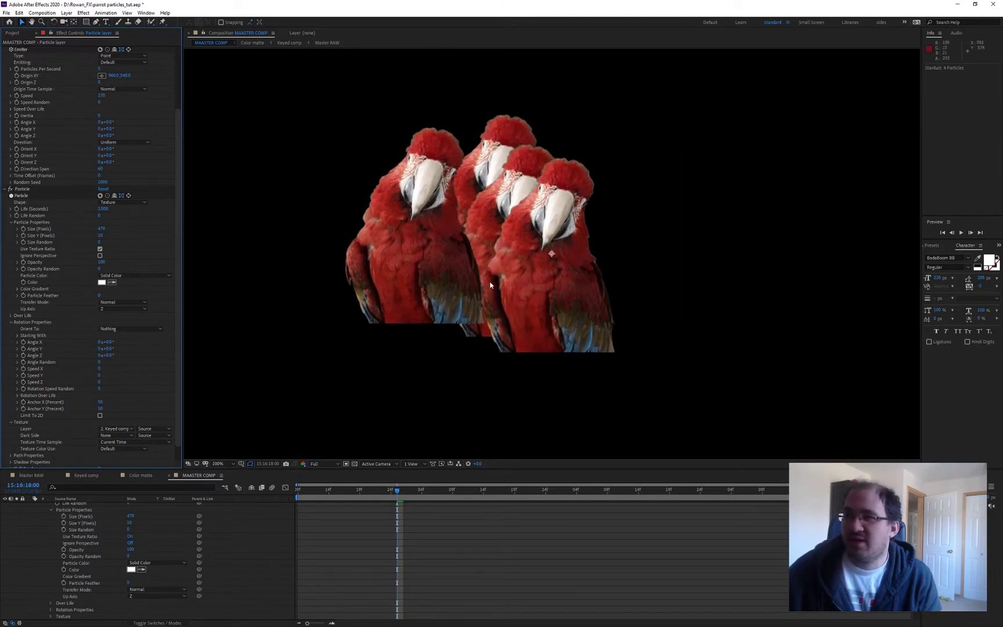
pyautogui.scroll(-1, 492, 285)
pyautogui.moveTo(331, 492); pyautogui.dragTo(265, 487)
pyautogui.press('space')
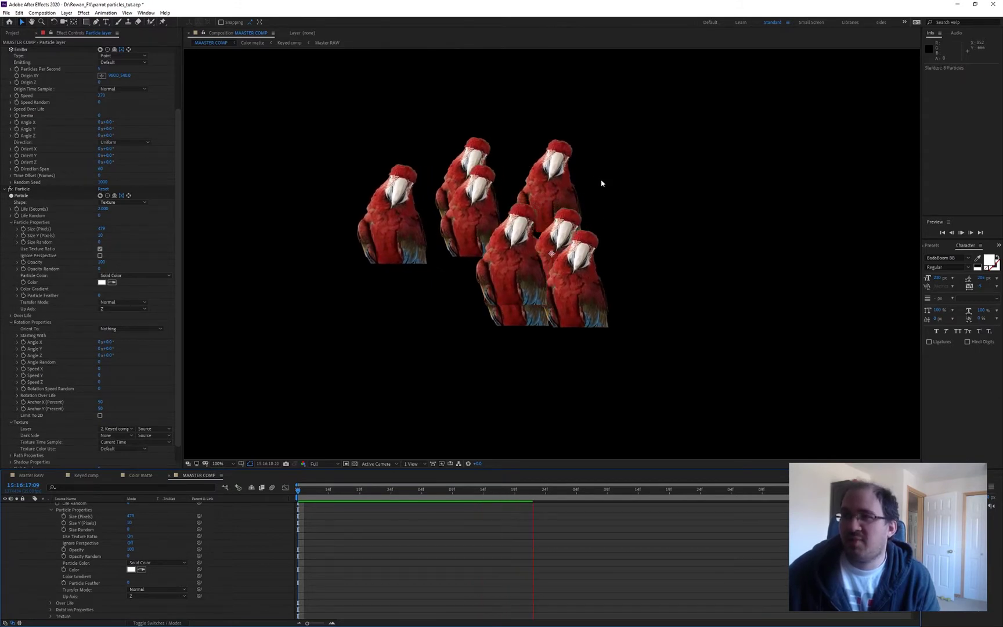
pyautogui.press('space')
pyautogui.hotkey('ctrl', 'z')
pyautogui.hotkey('ctrl', 'z')
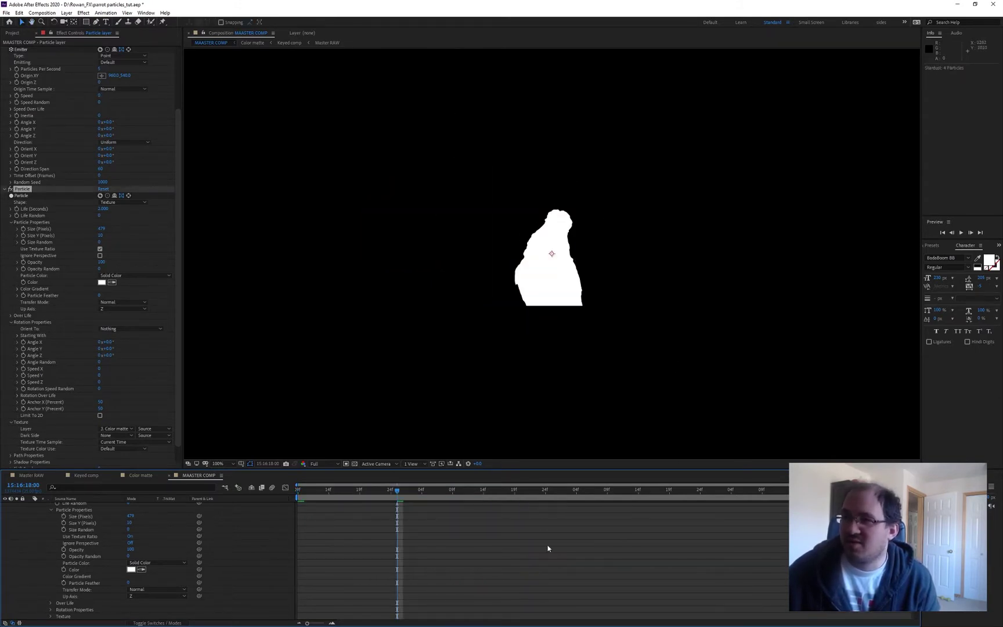
# Step: Increase the particle Size to about 874 pixels
pyautogui.scroll(3, 42, 389)
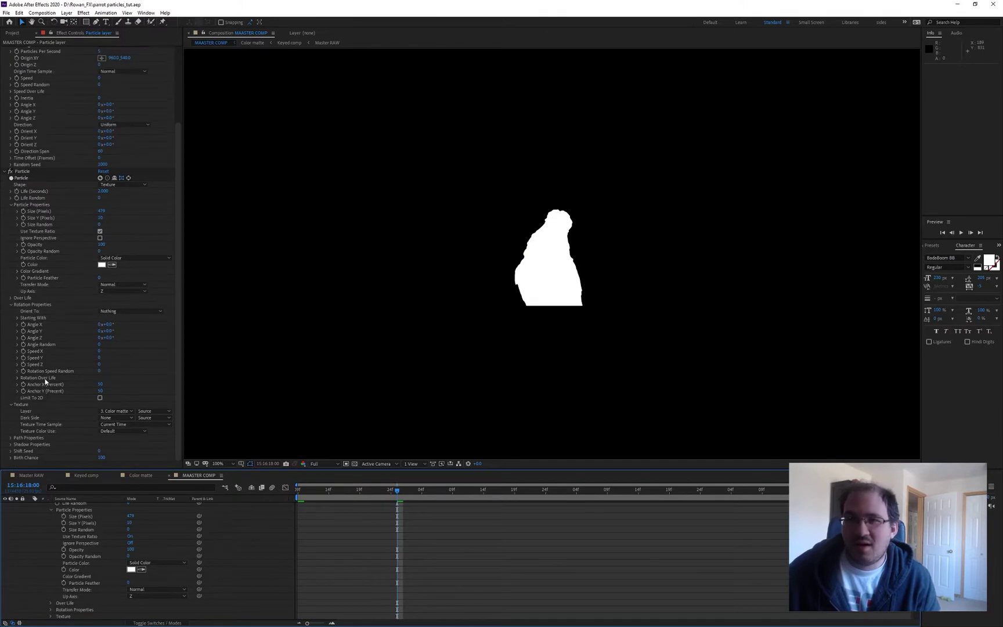
pyautogui.click(23, 260)
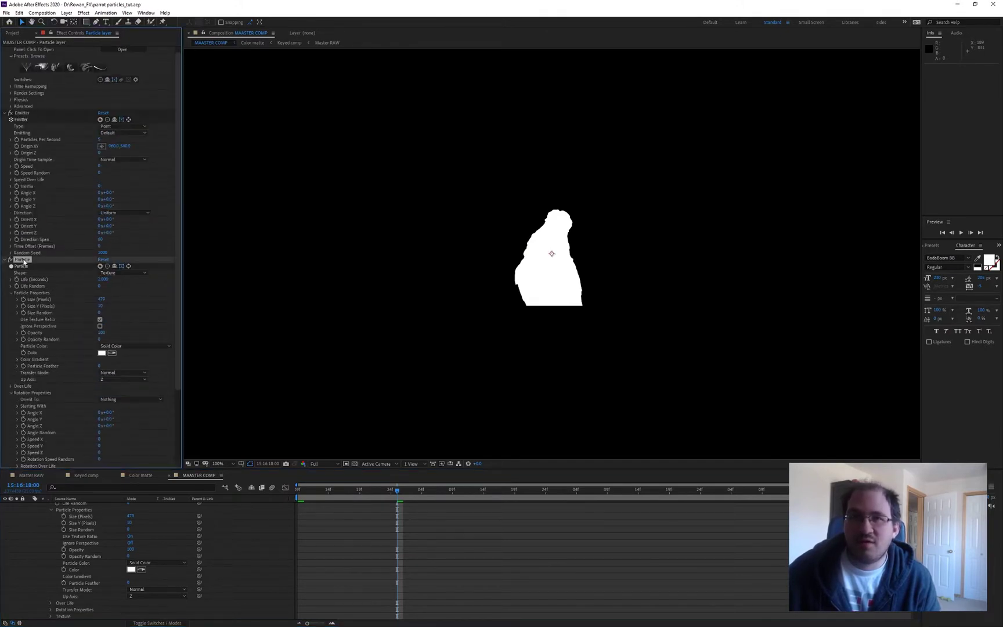
pyautogui.moveTo(102, 299); pyautogui.dragTo(254, 296)
# Step: Collapse the layer properties, make Keyed comp visible, and solo both the Keyed comp and Particle layer
pyautogui.scroll(2, 19, 521)
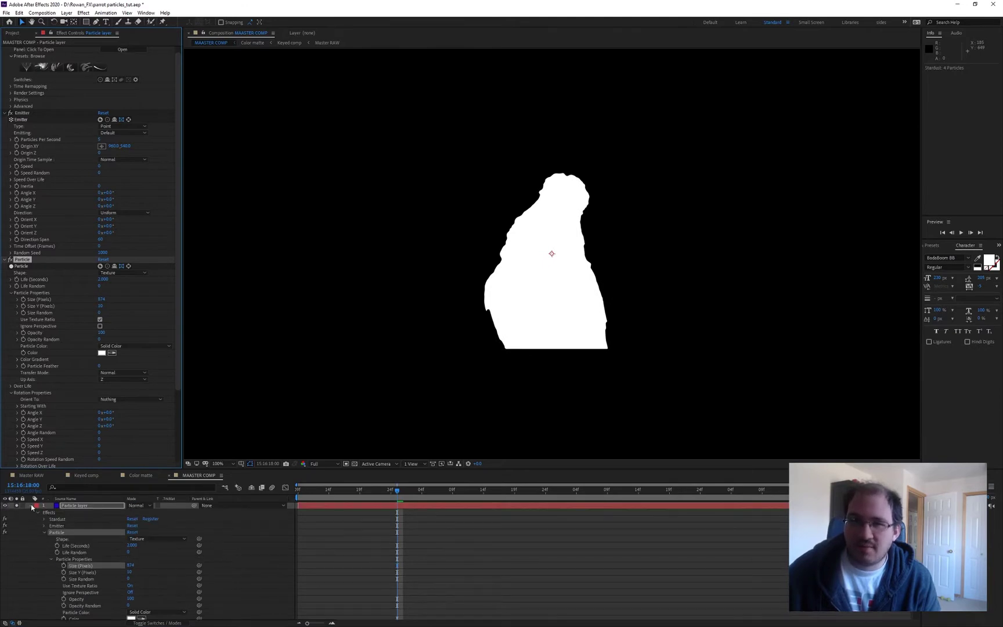
pyautogui.click(30, 505)
pyautogui.click(34, 546)
pyautogui.click(6, 512)
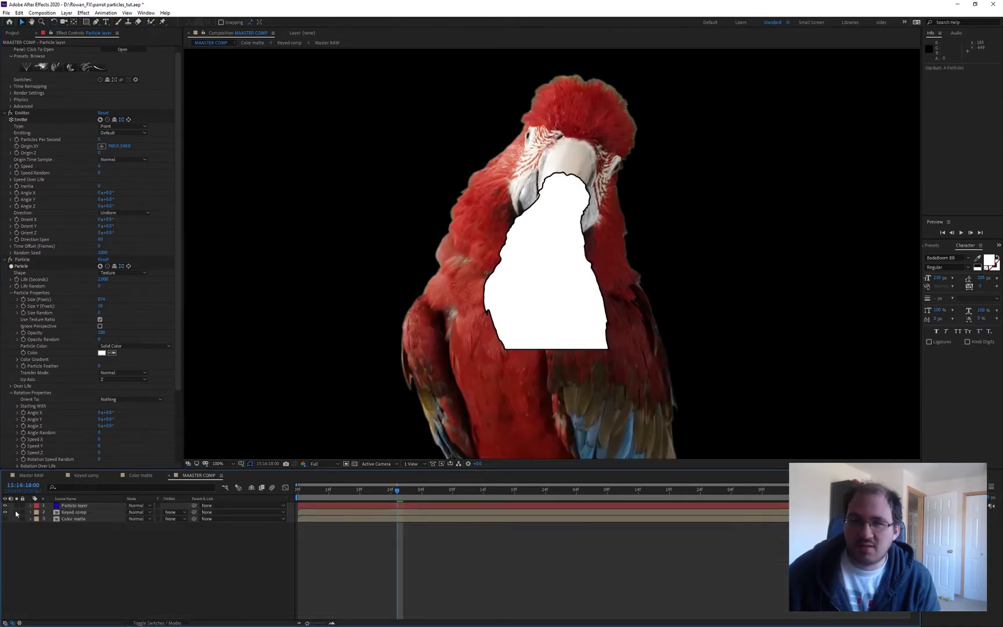
pyautogui.click(17, 512)
pyautogui.scroll(-2, 565, 253)
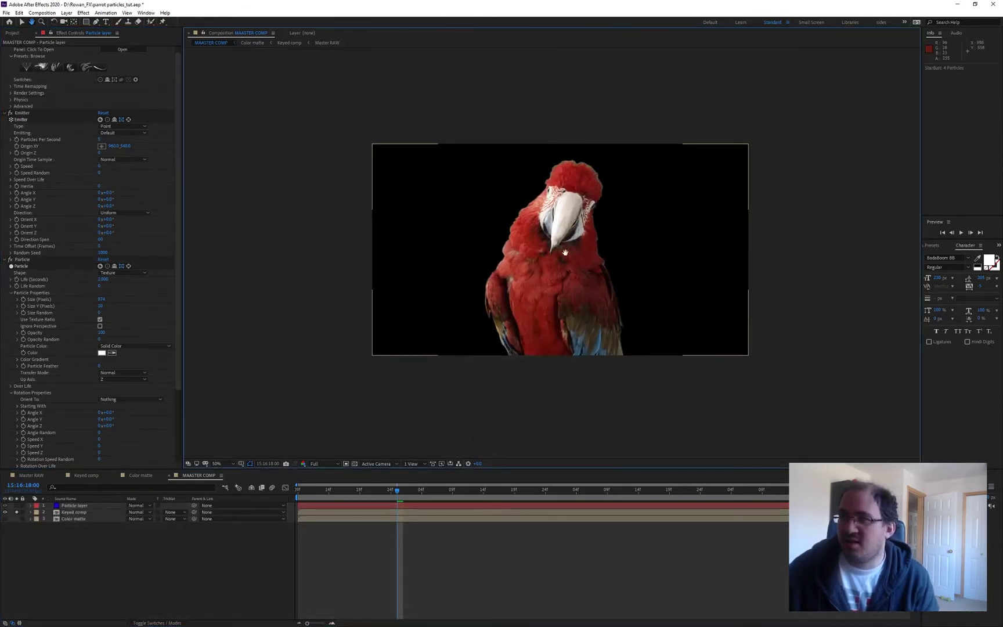
pyautogui.click(75, 513)
pyautogui.click(81, 506)
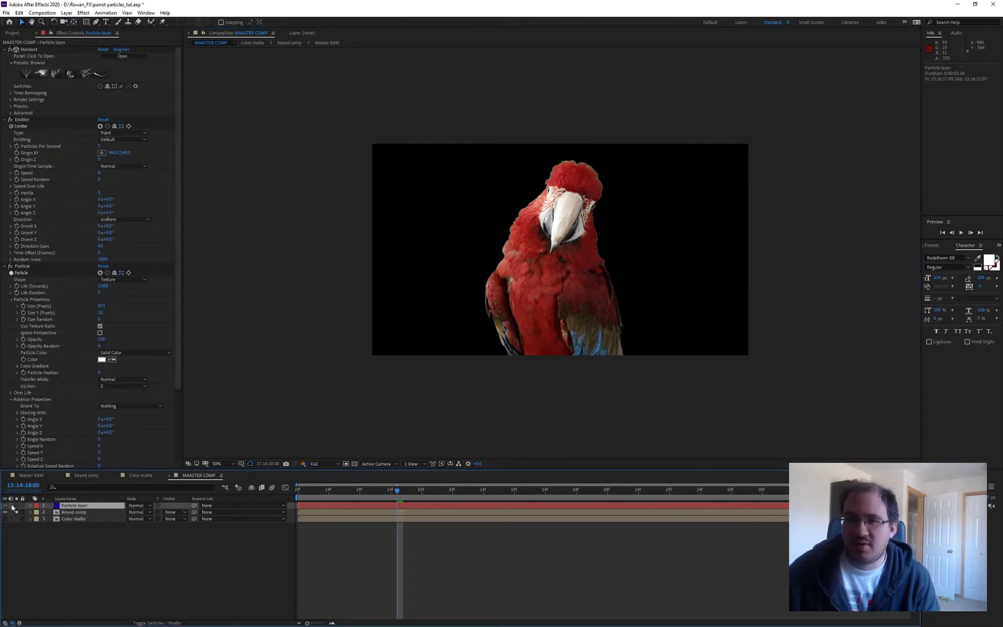
pyautogui.click(17, 505)
# Step: At the composition's second frame, lower the Emitter's Origin Z to about -1065 and save the project
pyautogui.press('Home')
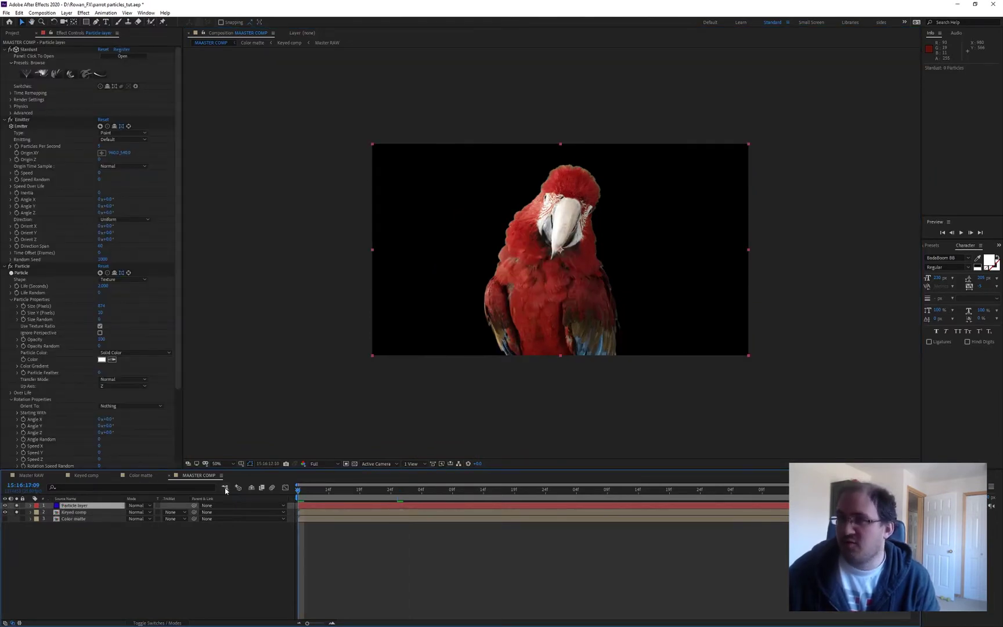
pyautogui.press('pagedown')
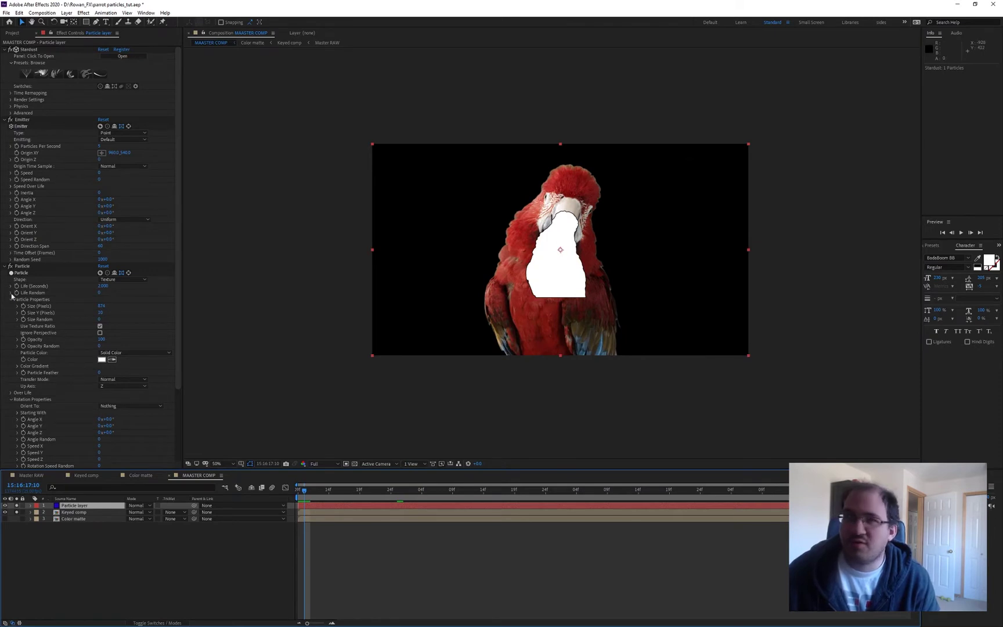
pyautogui.scroll(-3, 57, 358)
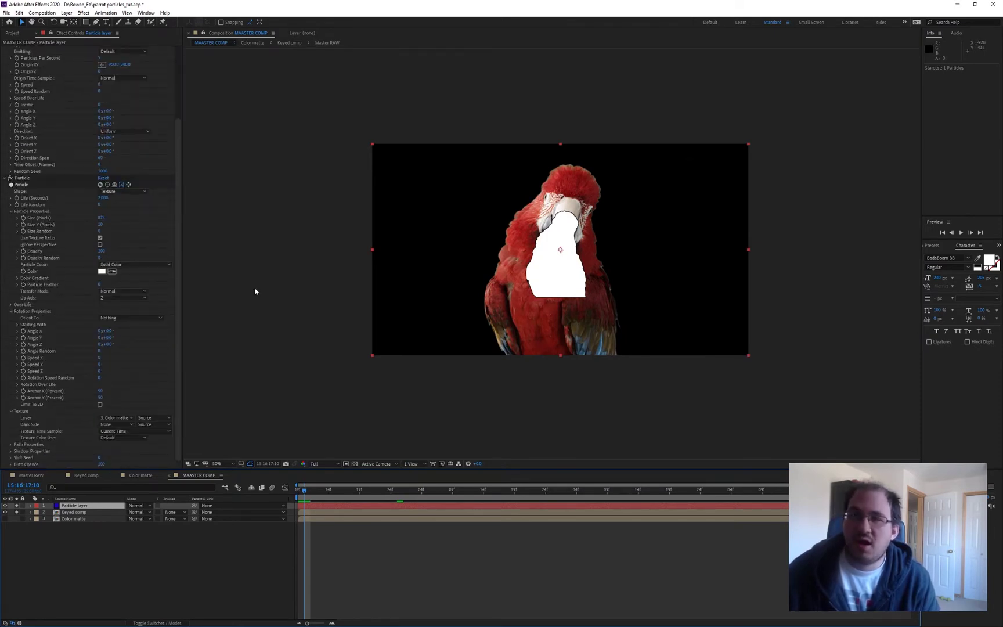
pyautogui.scroll(2, 551, 254)
pyautogui.scroll(-2, 587, 320)
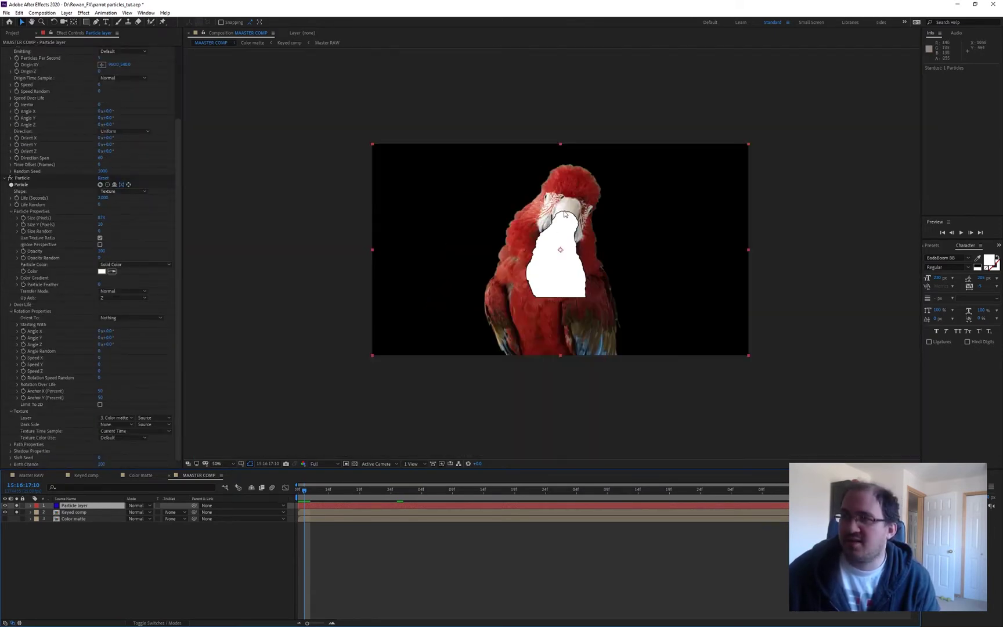
pyautogui.click(23, 180)
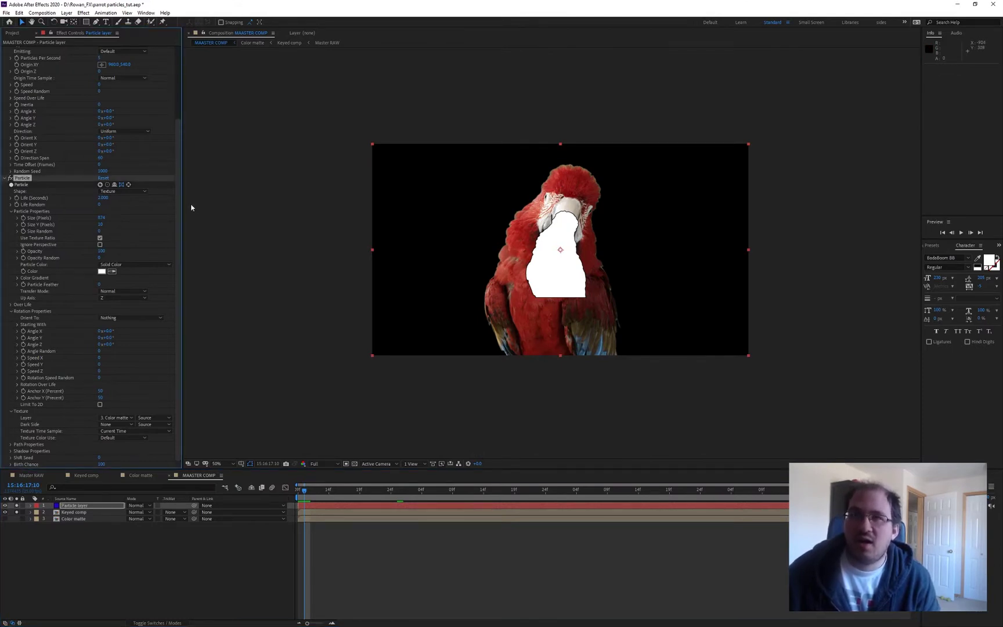
pyautogui.scroll(5, 116, 145)
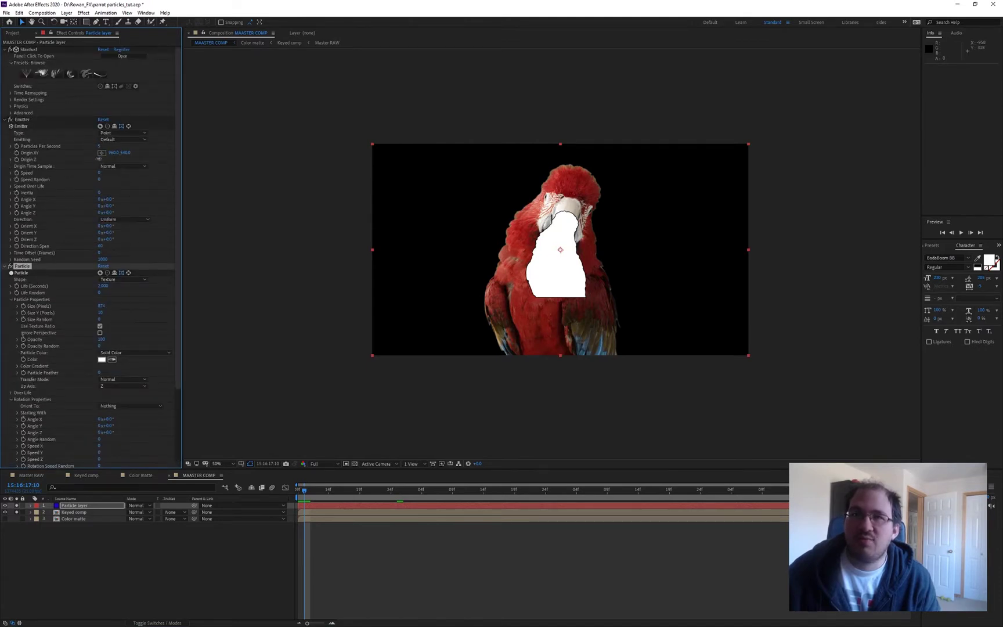
pyautogui.moveTo(98, 159); pyautogui.dragTo(51, 163)
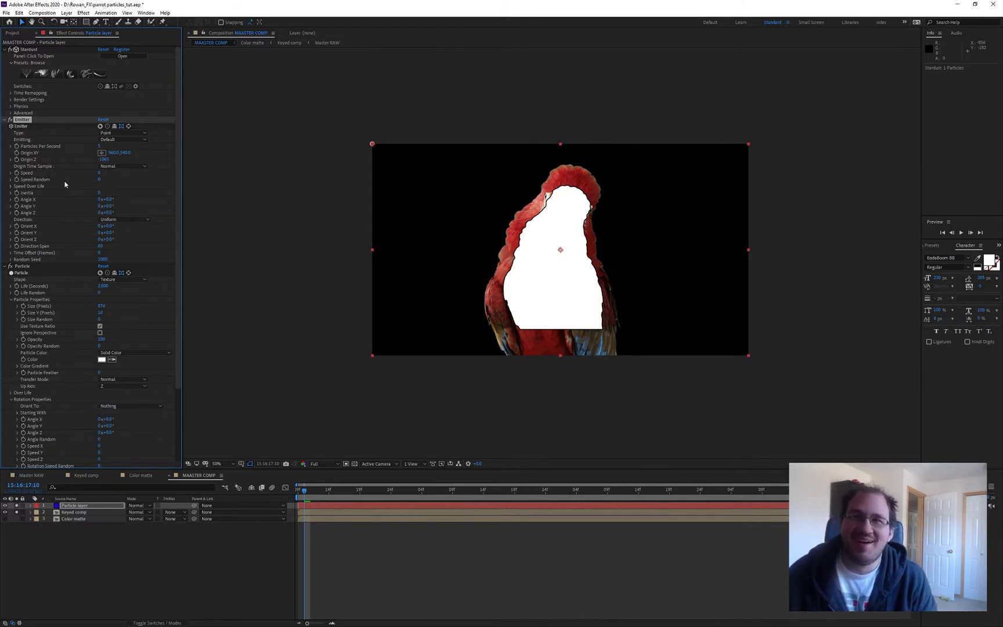
pyautogui.click(376, 569)
pyautogui.hotkey('ctrl', 's')
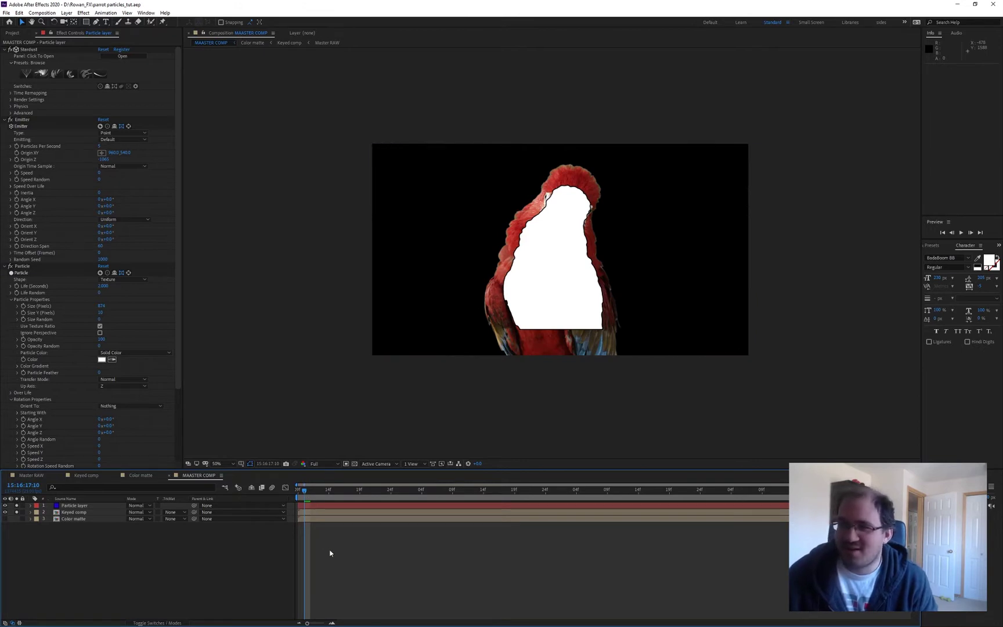
# Step: Raise the particle Size to about 922 pixels, save the project and play back the result
pyautogui.click(34, 267)
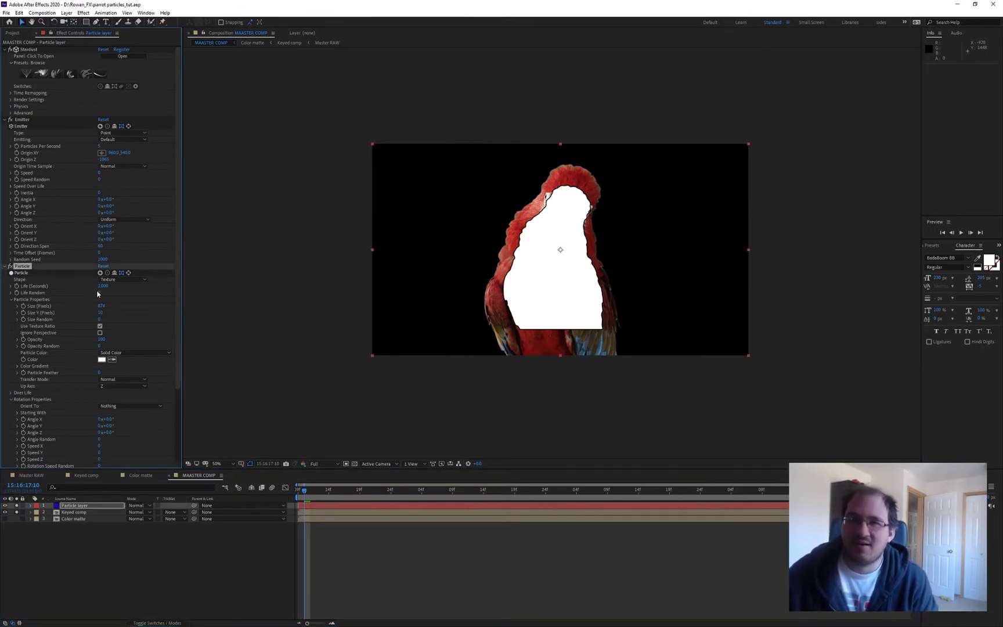
pyautogui.scroll(-2, 77, 297)
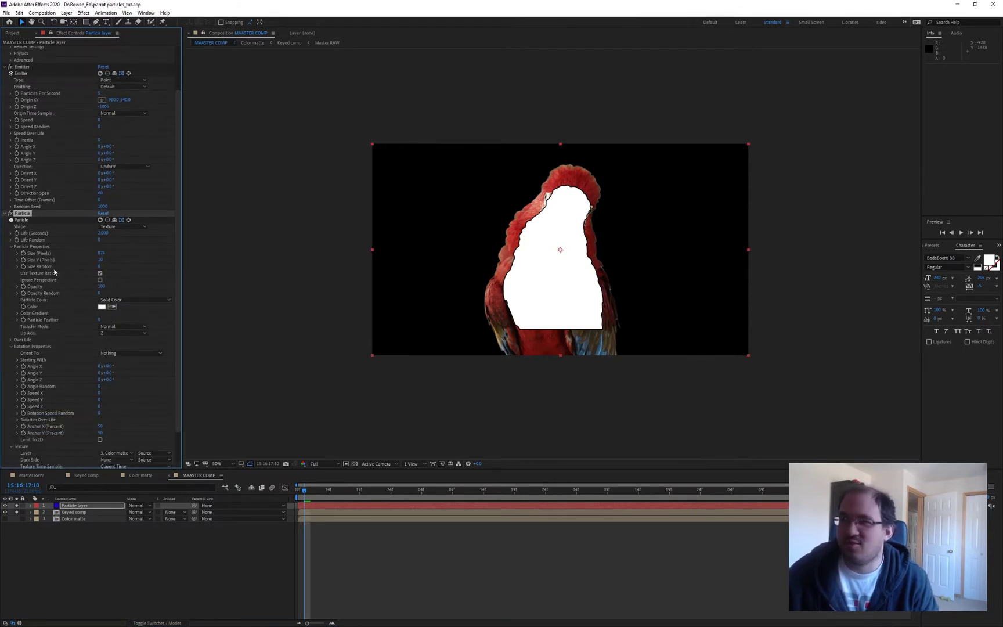
pyautogui.moveTo(101, 253); pyautogui.dragTo(294, 256)
pyautogui.scroll(-1, 53, 354)
pyautogui.click(416, 565)
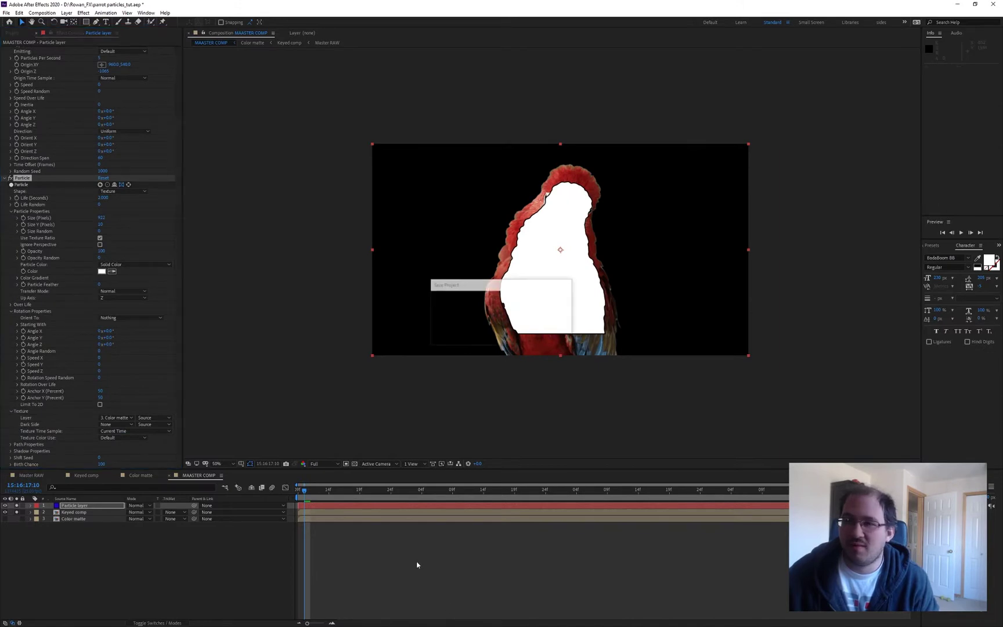
pyautogui.press('space')
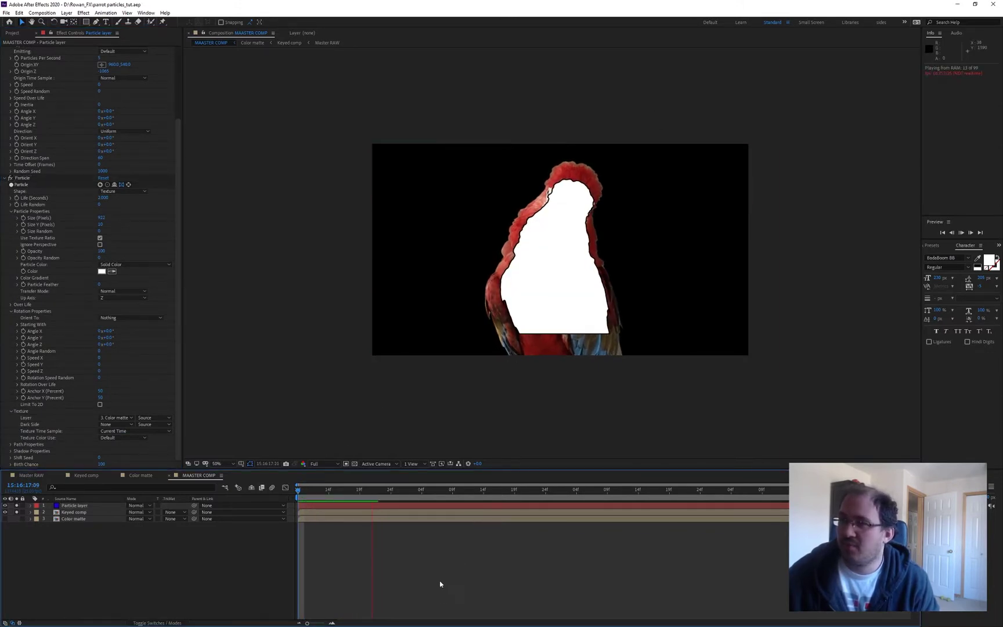
pyautogui.press('space')
# Step: At the second frame, lower the start point of the particle's Size Over Life curve to a value of 19
pyautogui.moveTo(343, 493); pyautogui.dragTo(249, 489)
pyautogui.press('pagedown')
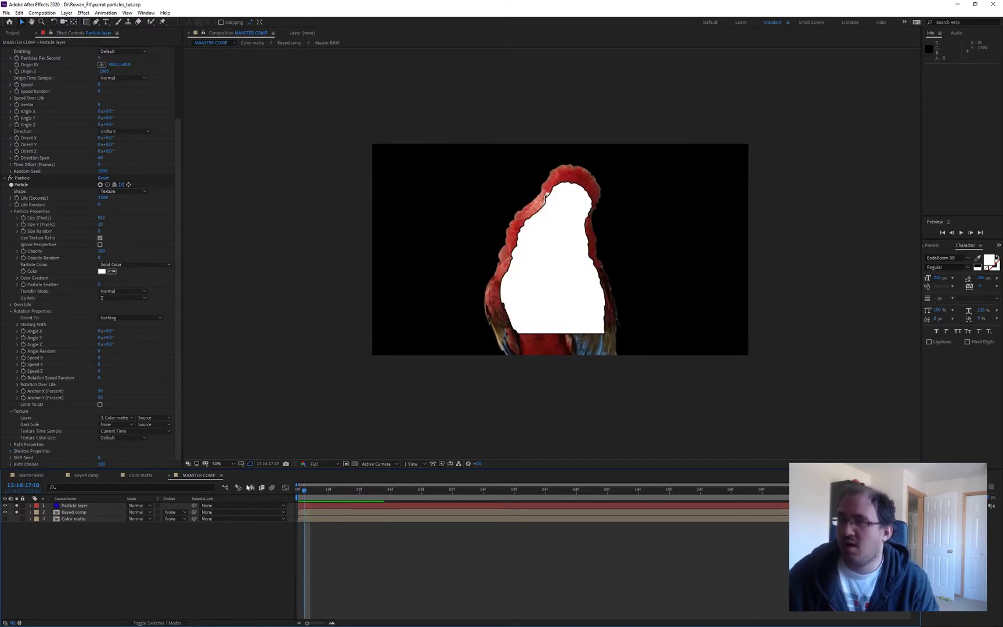
pyautogui.click(10, 306)
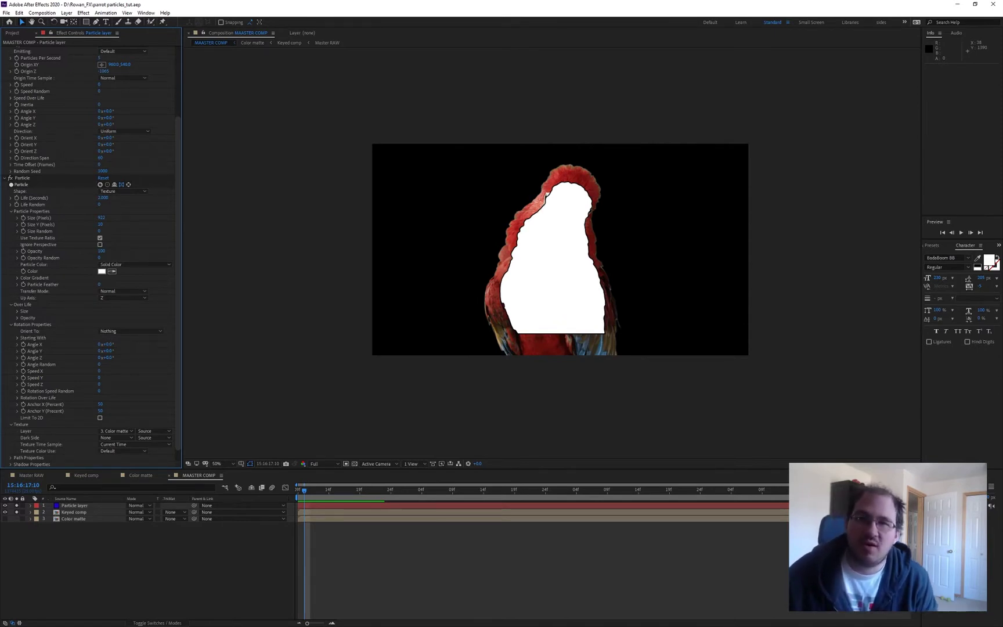
pyautogui.click(18, 312)
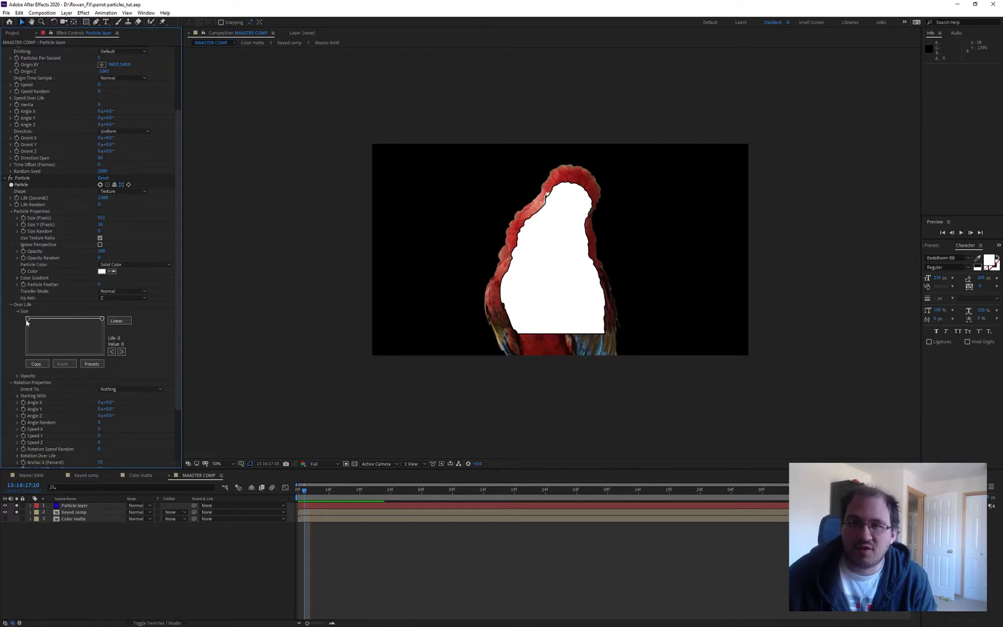
pyautogui.moveTo(27, 320); pyautogui.dragTo(12, 350)
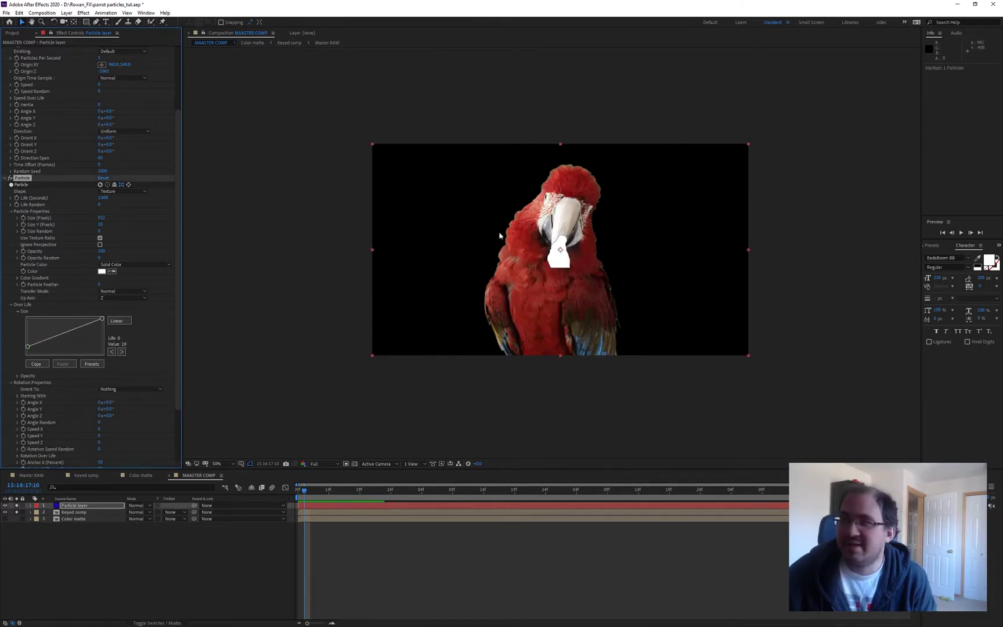
# Step: Play back the growing parrot silhouettes from the start, and return to the composition's second frame
pyautogui.scroll(2, 558, 246)
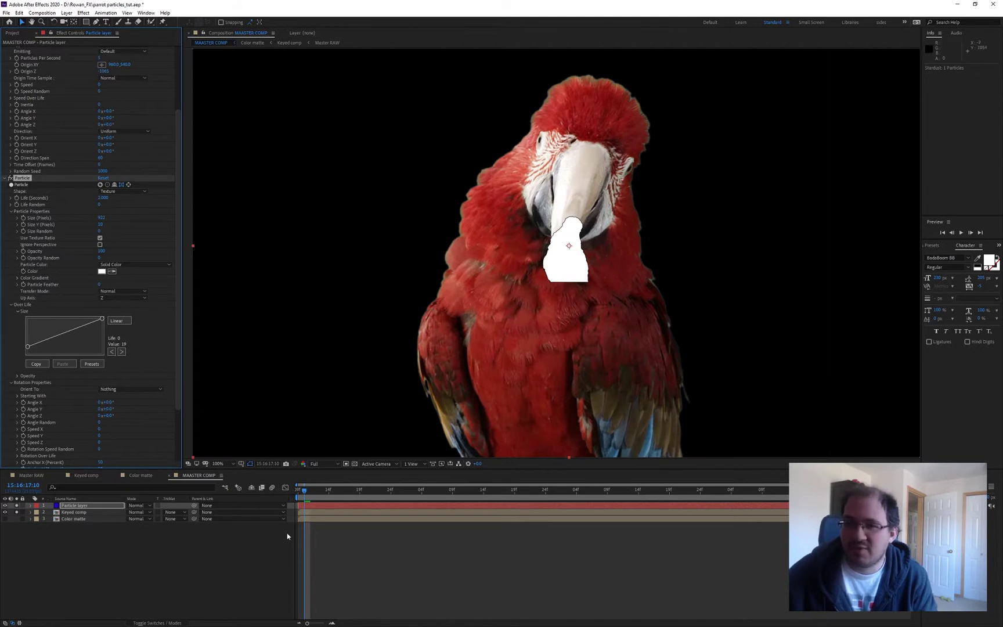
pyautogui.press('space')
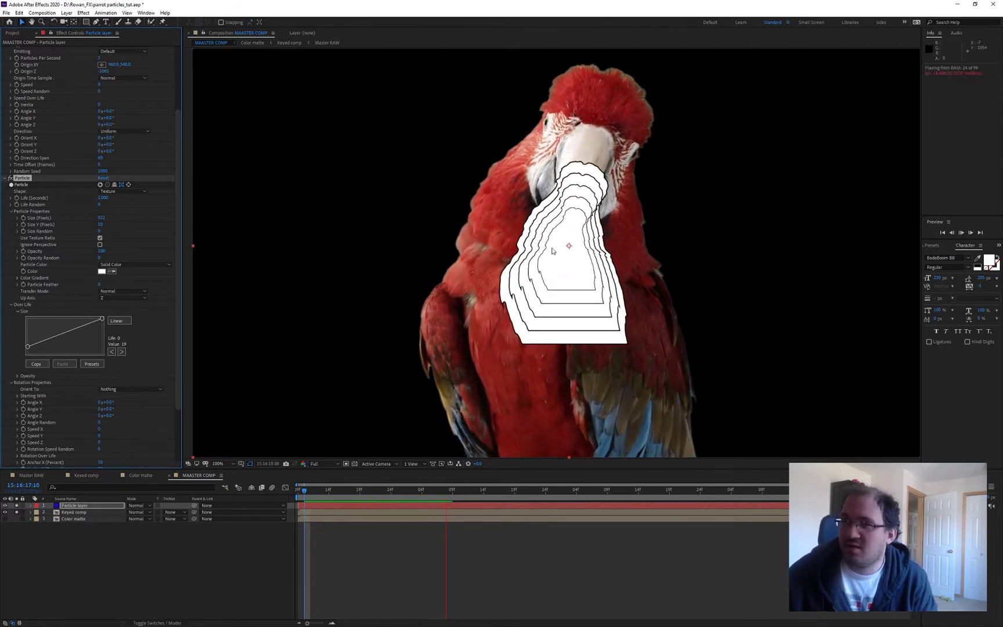
pyautogui.click(296, 493)
pyautogui.press('space')
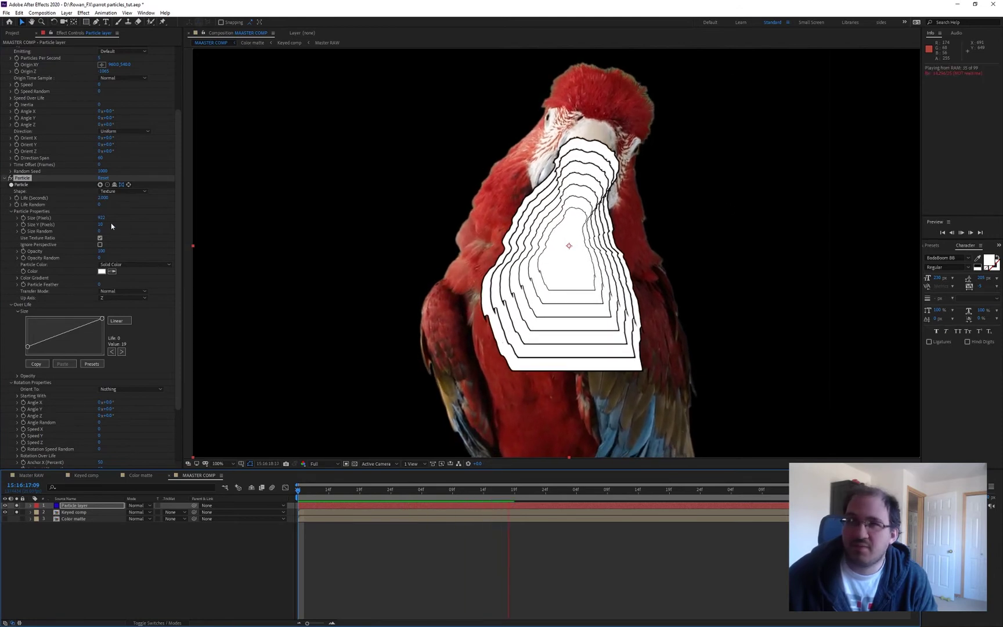
pyautogui.press('space')
pyautogui.click(460, 569)
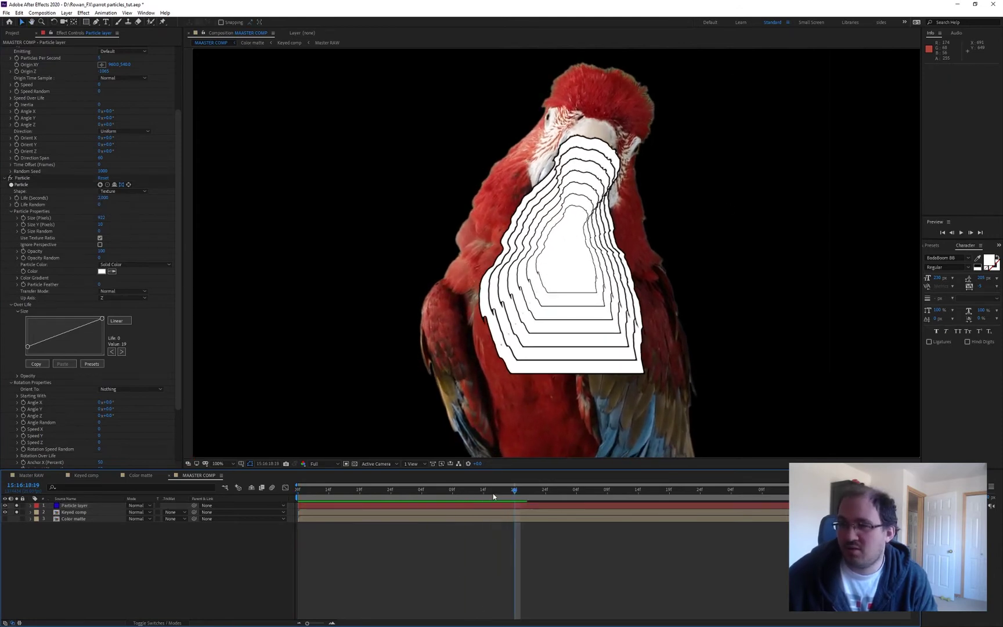
pyautogui.moveTo(503, 491); pyautogui.dragTo(223, 484)
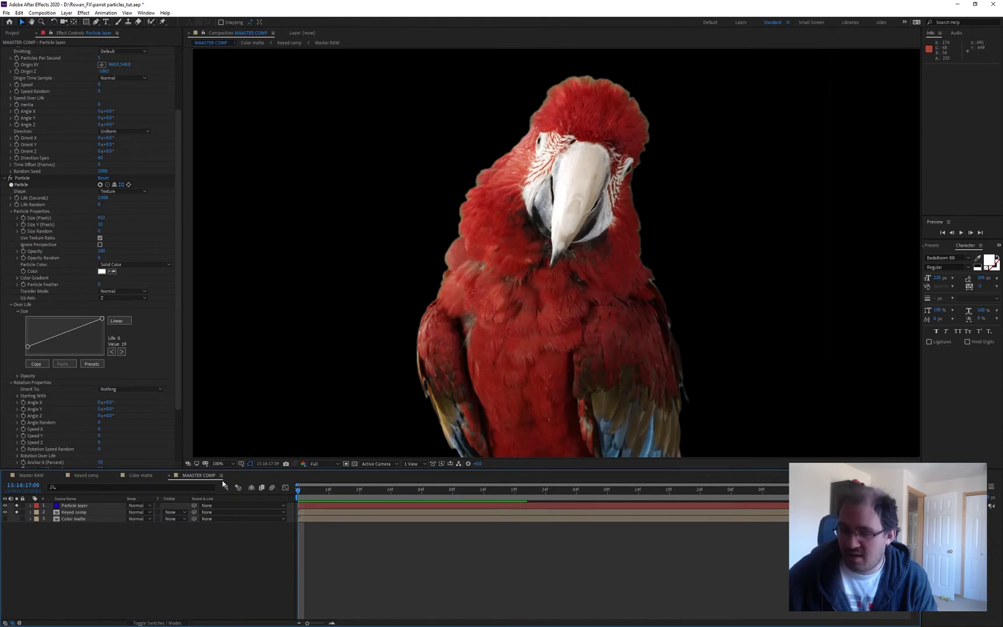
pyautogui.press('pagedown')
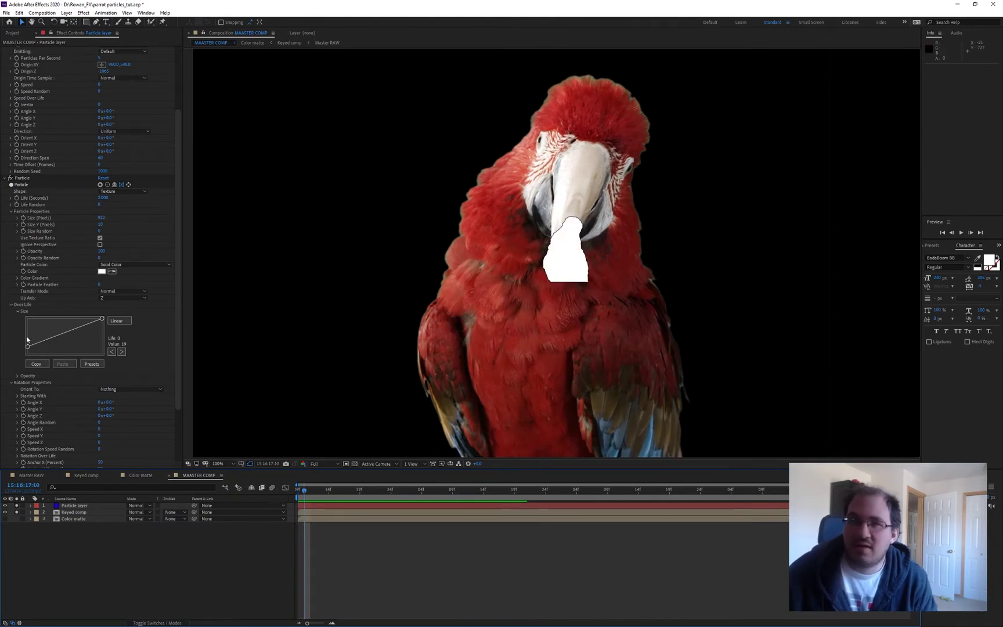
# Step: Set the particle Size to 3000 pixels and lower the Emitter's Origin Z to enlarge the parrot silhouette
pyautogui.moveTo(101, 219); pyautogui.dragTo(159, 219)
pyautogui.scroll(3, 70, 144)
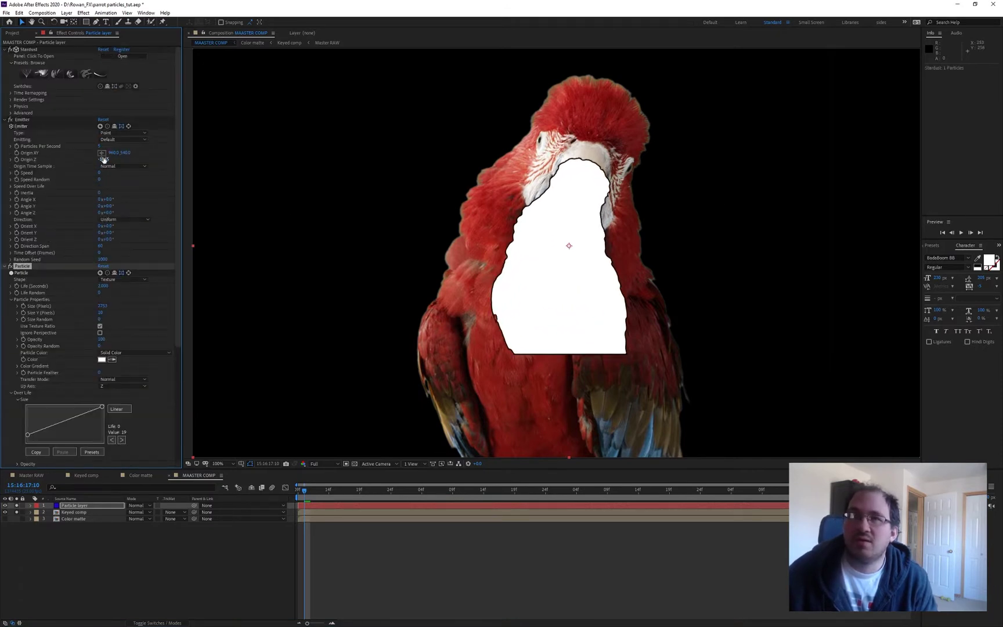
pyautogui.moveTo(104, 160); pyautogui.dragTo(87, 159)
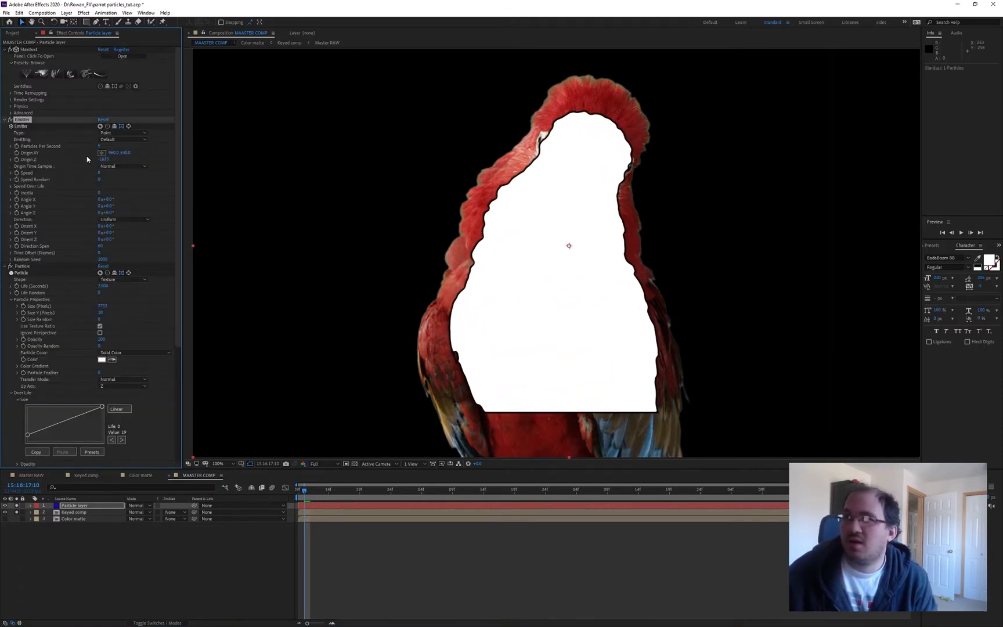
pyautogui.scroll(-1, 101, 255)
pyautogui.moveTo(102, 289); pyautogui.dragTo(257, 284)
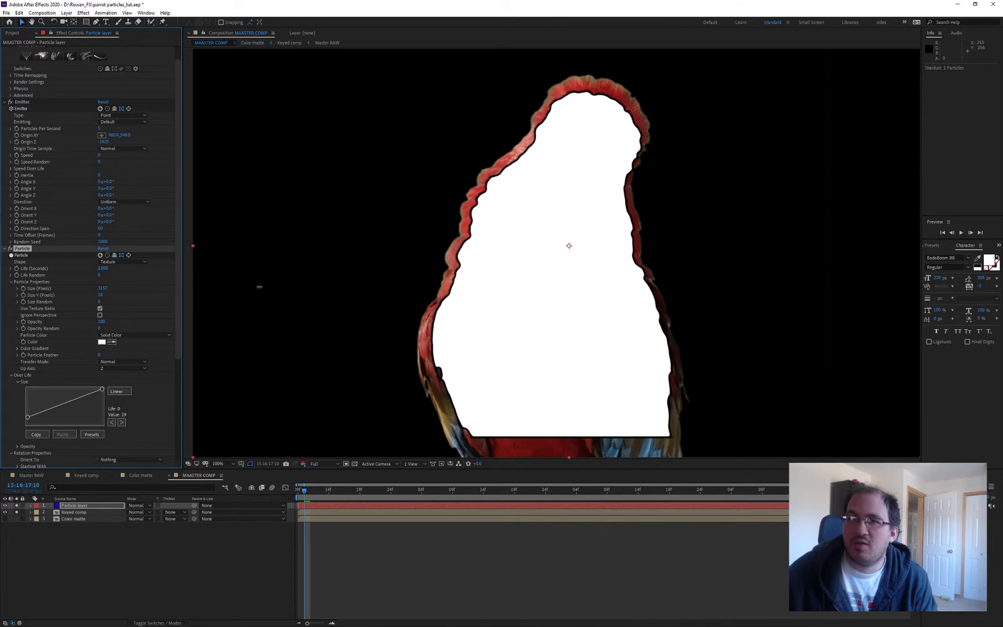
pyautogui.click(103, 289)
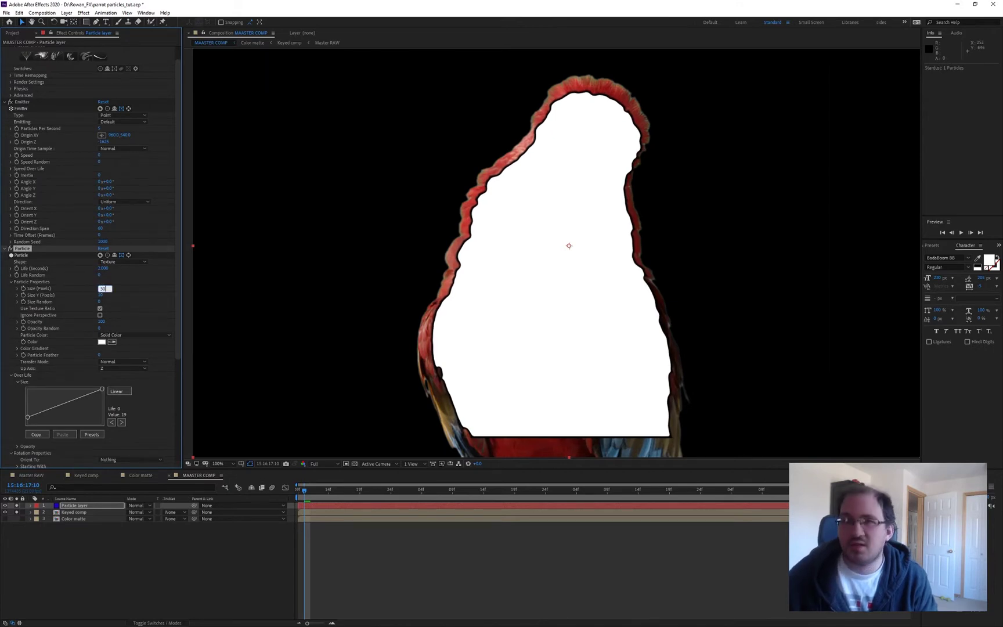
pyautogui.press('Return')
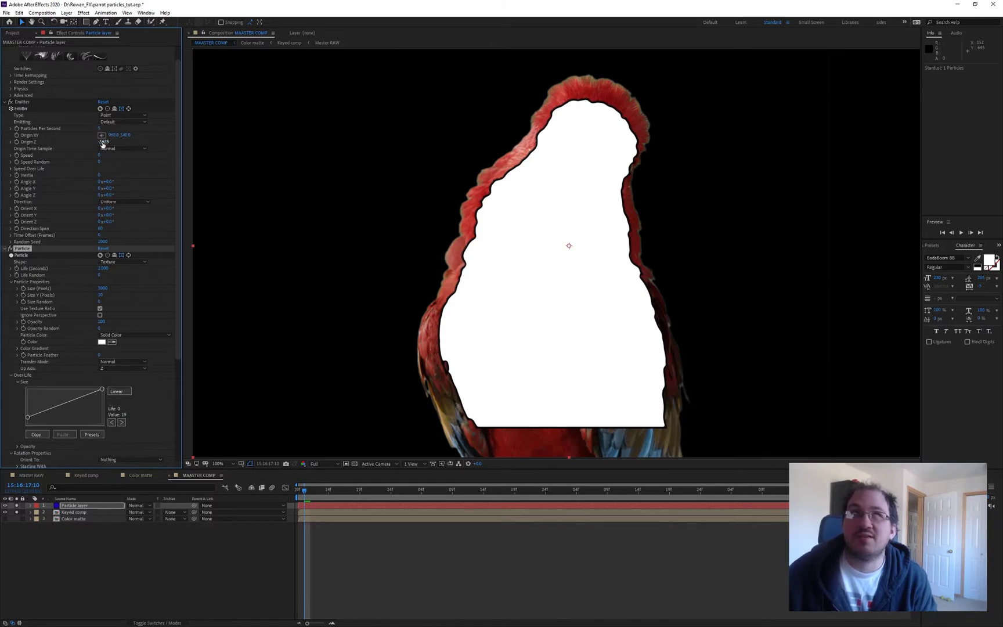
# Step: Lower the Emitter's Origin Z to about -1764 so the silhouette matches the parrot's outline, save the project and play it back
pyautogui.moveTo(104, 141); pyautogui.dragTo(79, 143)
pyautogui.click(445, 602)
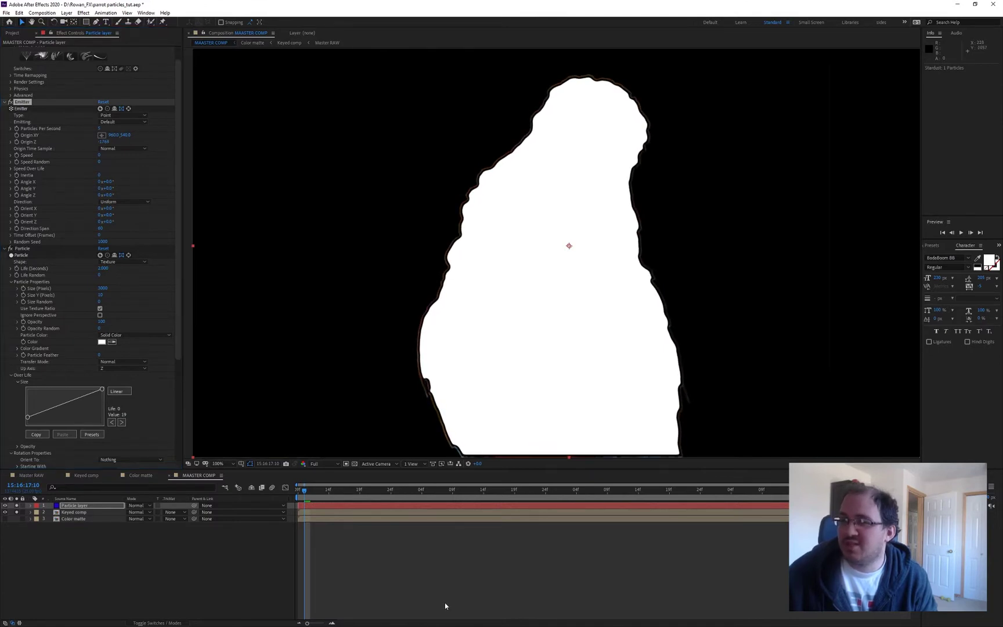
pyautogui.hotkey('ctrl', 's')
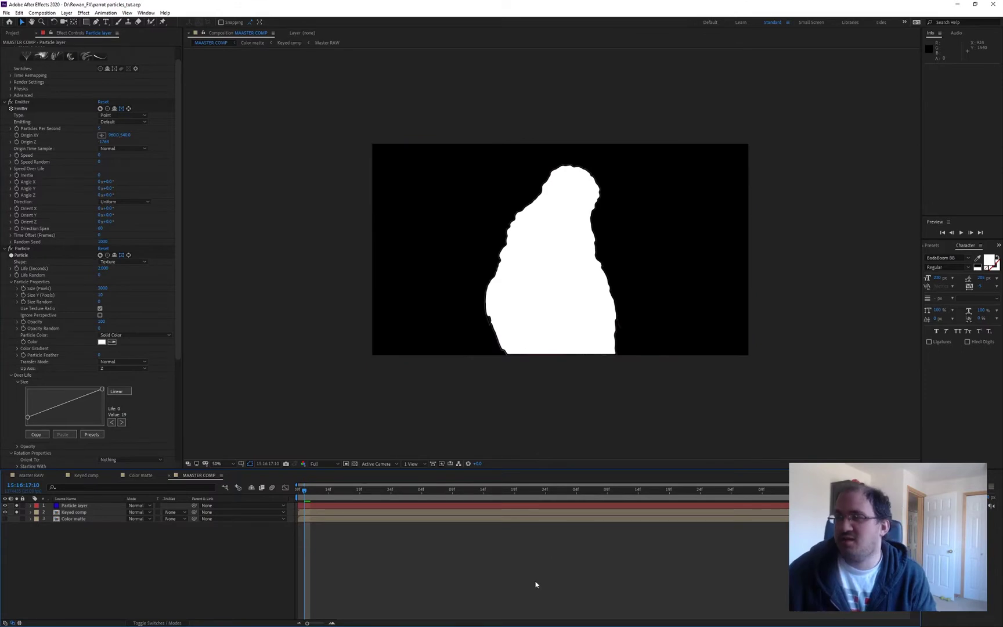
pyautogui.press('space')
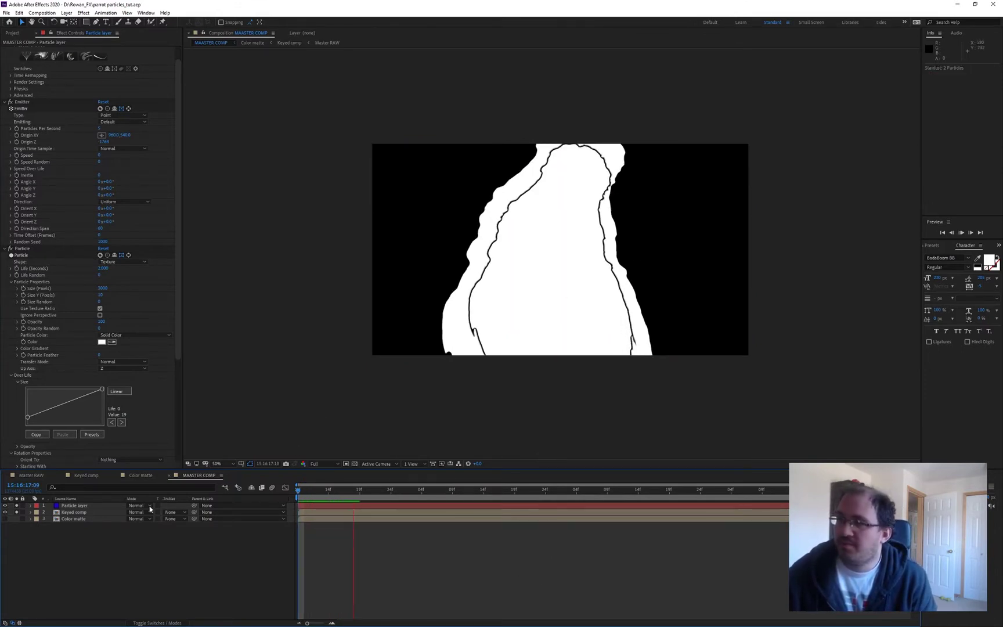
# Step: Move the Particle layer beneath the Keyed comp layer and play back the contours from the start
pyautogui.click(79, 506)
pyautogui.moveTo(80, 506); pyautogui.dragTo(80, 519)
pyautogui.press('space')
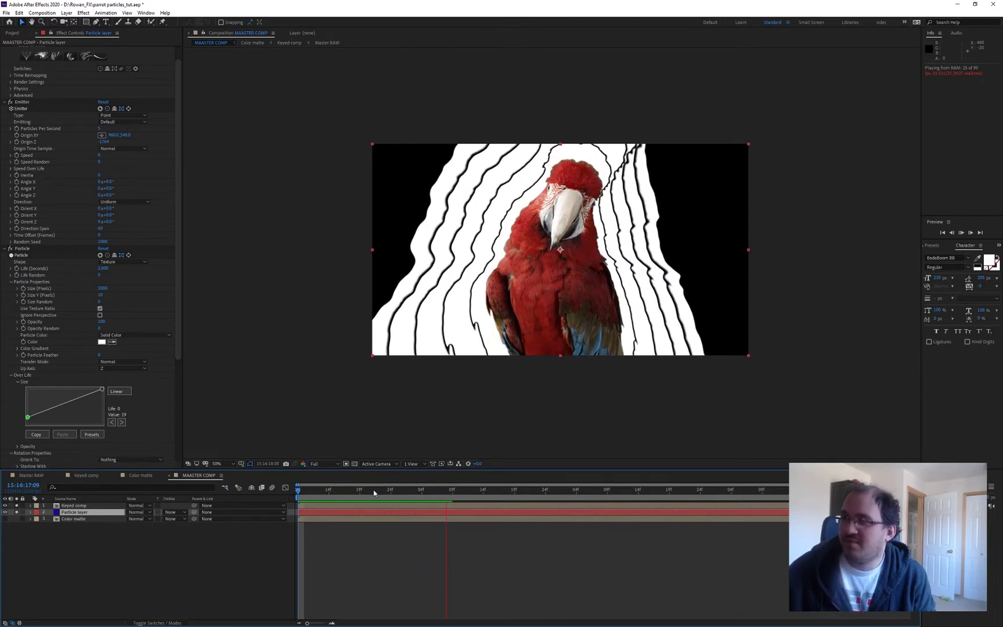
pyautogui.click(299, 496)
pyautogui.press('space')
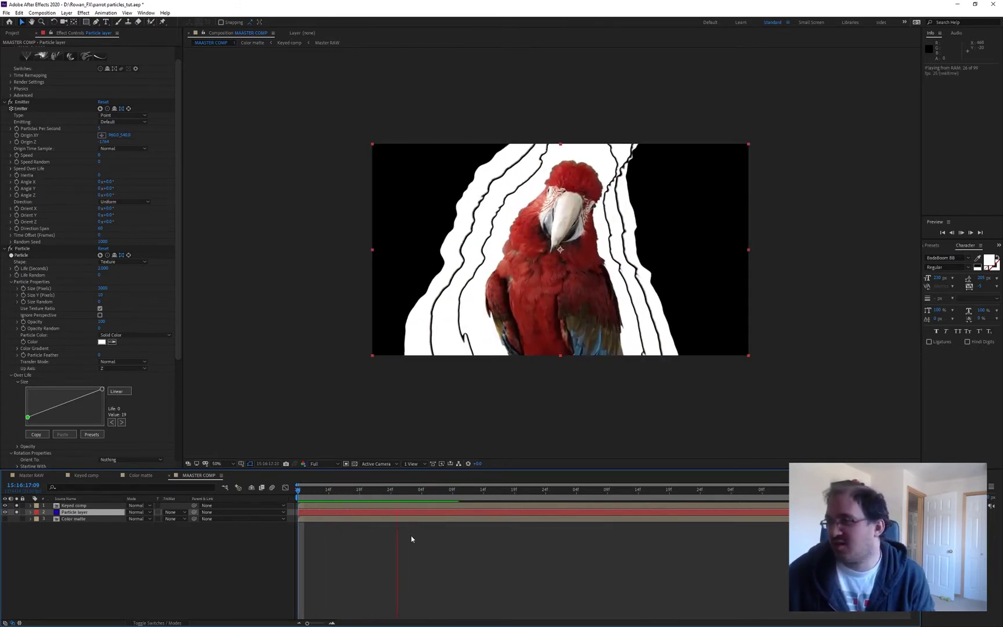
pyautogui.press('space')
# Step: Shape the particle's Opacity Over Life into a Bezier curve falling to 0 at about life 89, and play back the fade from the start
pyautogui.scroll(-5, 90, 268)
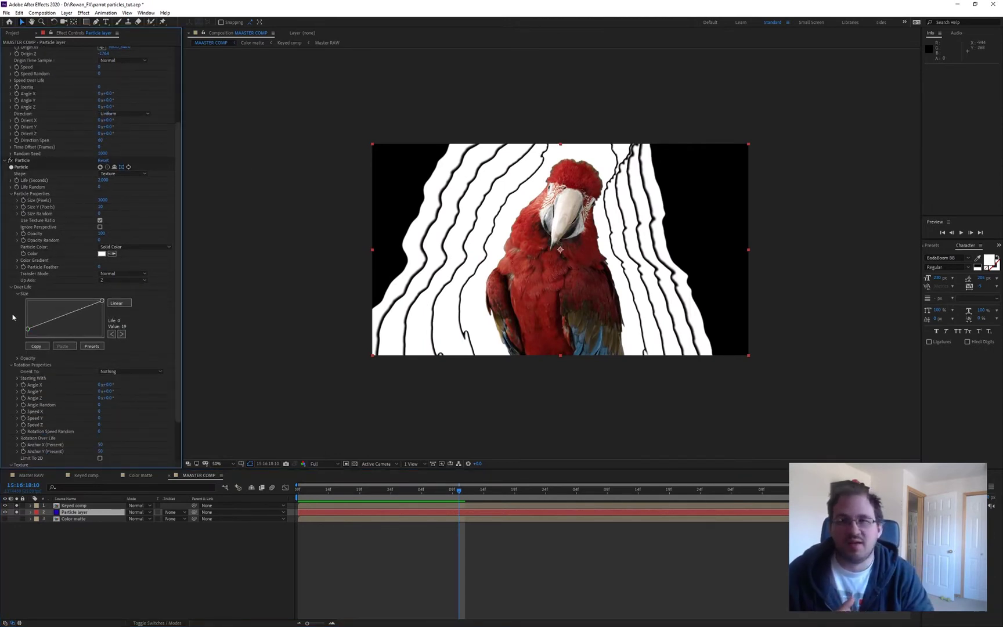
pyautogui.click(17, 359)
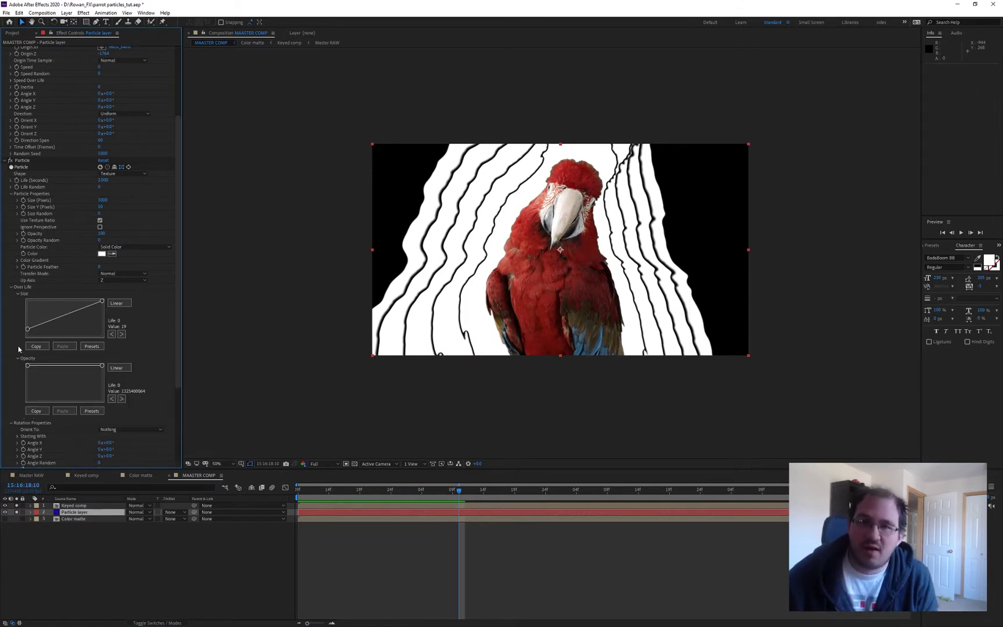
pyautogui.scroll(-2, 19, 353)
pyautogui.moveTo(101, 331); pyautogui.dragTo(94, 369)
pyautogui.click(64, 340)
pyautogui.click(390, 578)
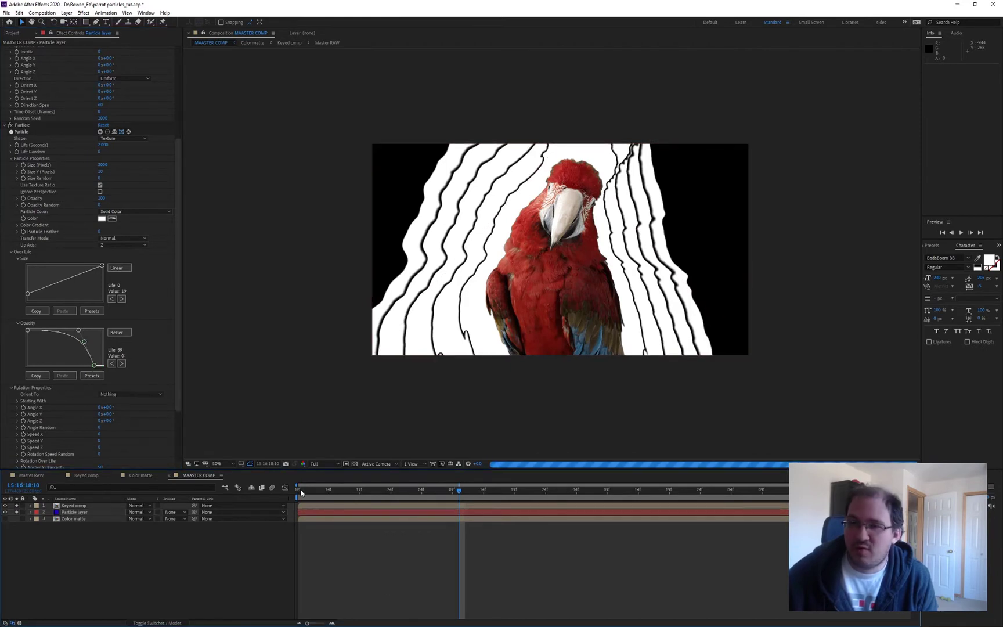
pyautogui.click(298, 494)
pyautogui.press('space')
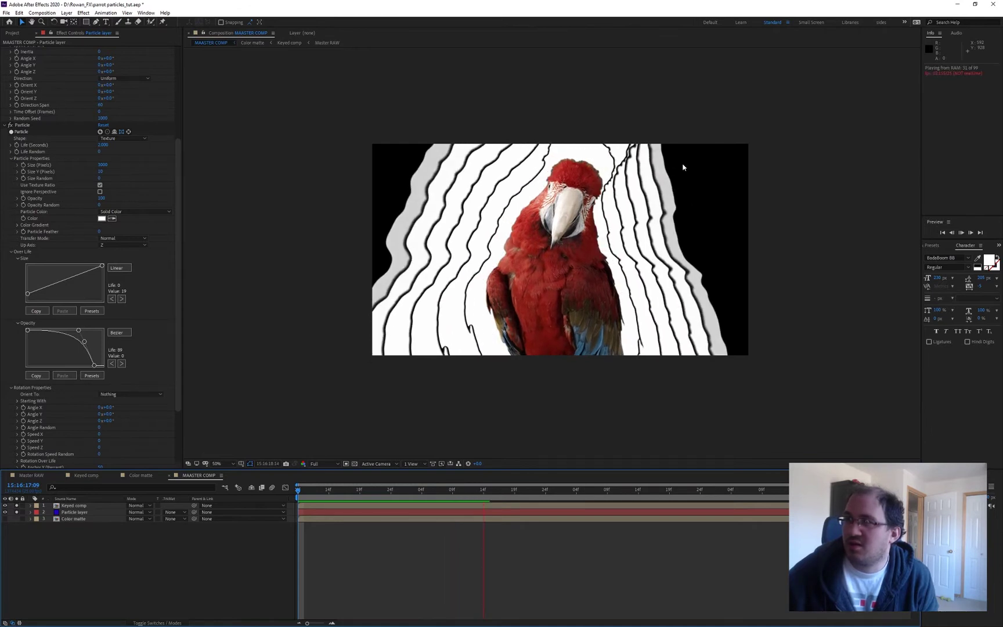
pyautogui.press('space')
# Step: Create a new light cyan solid layer in MAASTER COMP
pyautogui.rightClick(124, 572)
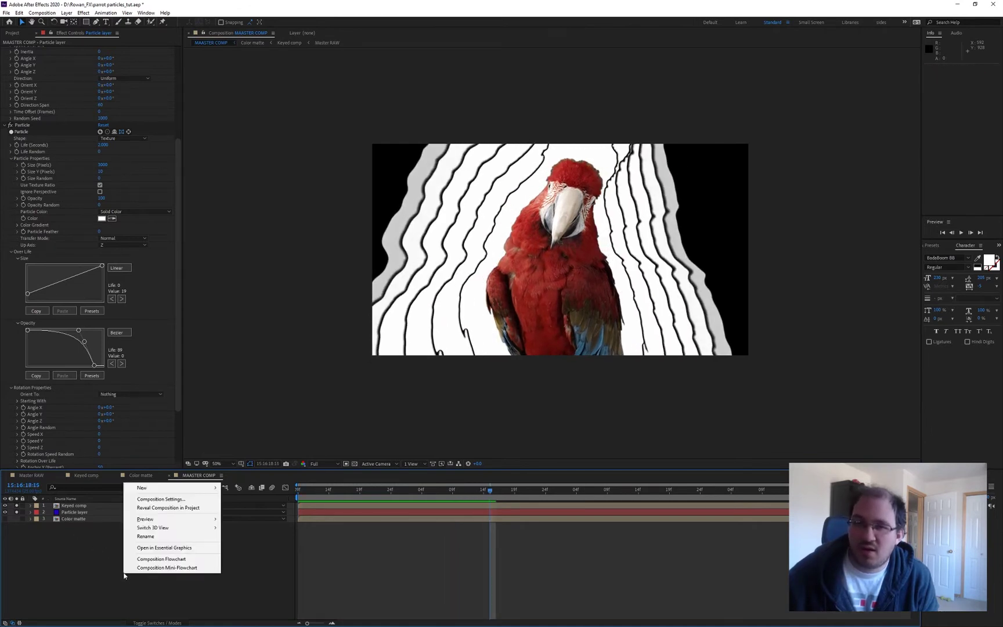
pyautogui.moveTo(167, 492)
pyautogui.click(255, 508)
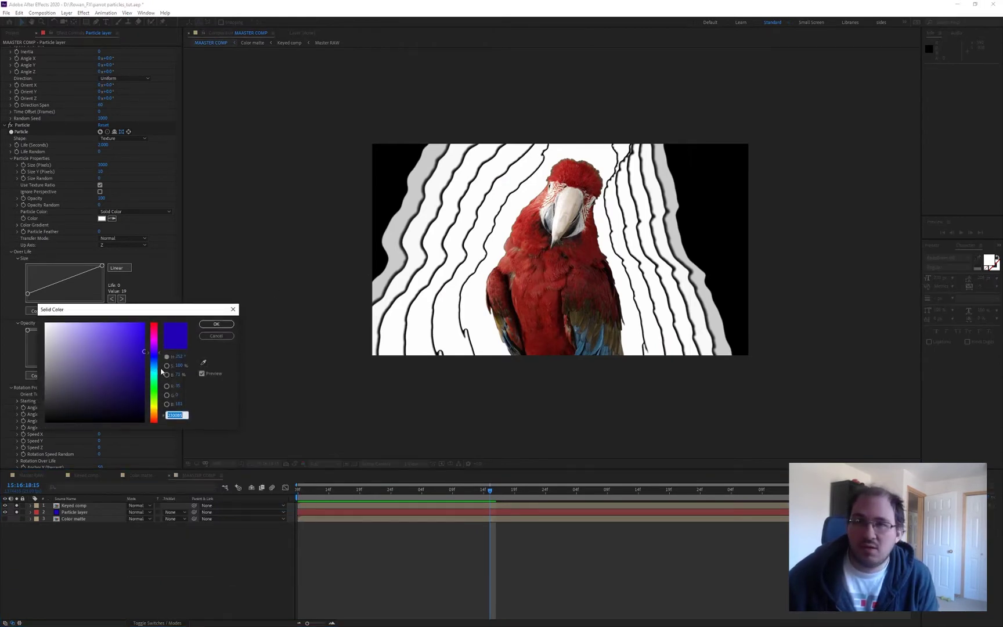
pyautogui.moveTo(138, 361)
pyautogui.mouseDown()
pyautogui.moveTo(54, 347)
pyautogui.moveTo(161, 371)
pyautogui.moveTo(161, 357)
pyautogui.moveTo(161, 372)
pyautogui.mouseUp()
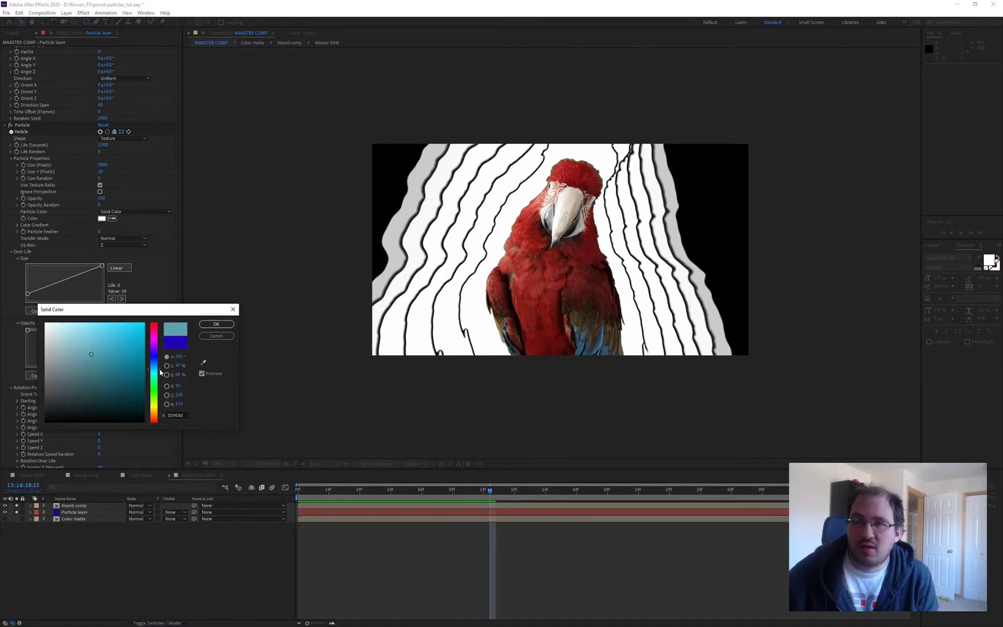
pyautogui.click(216, 324)
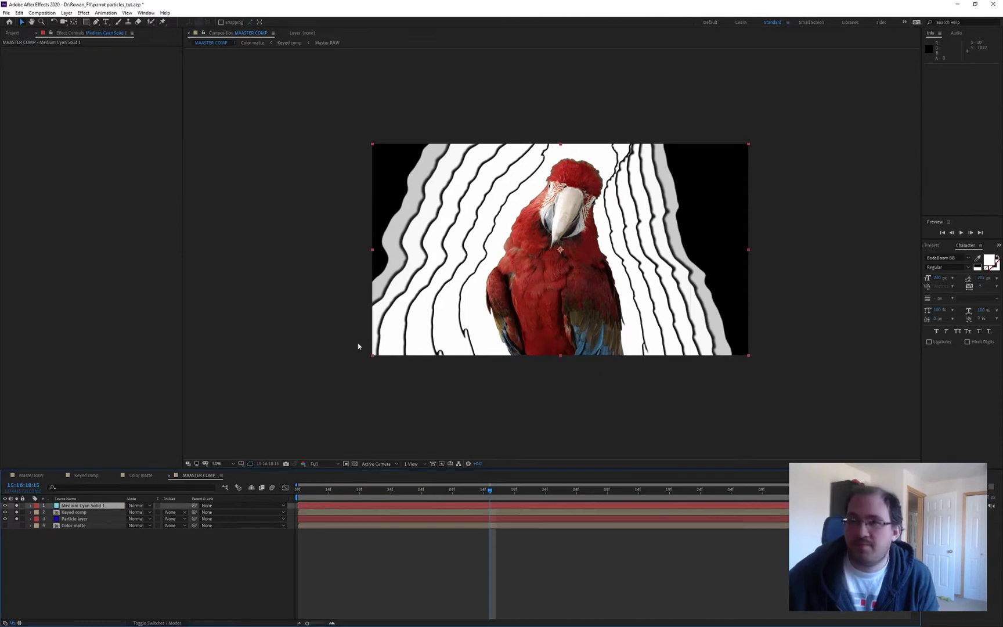
# Step: Move the cyan solid beneath the Particle layer as the background, save the project and play back the composition
pyautogui.moveTo(81, 505); pyautogui.dragTo(86, 522)
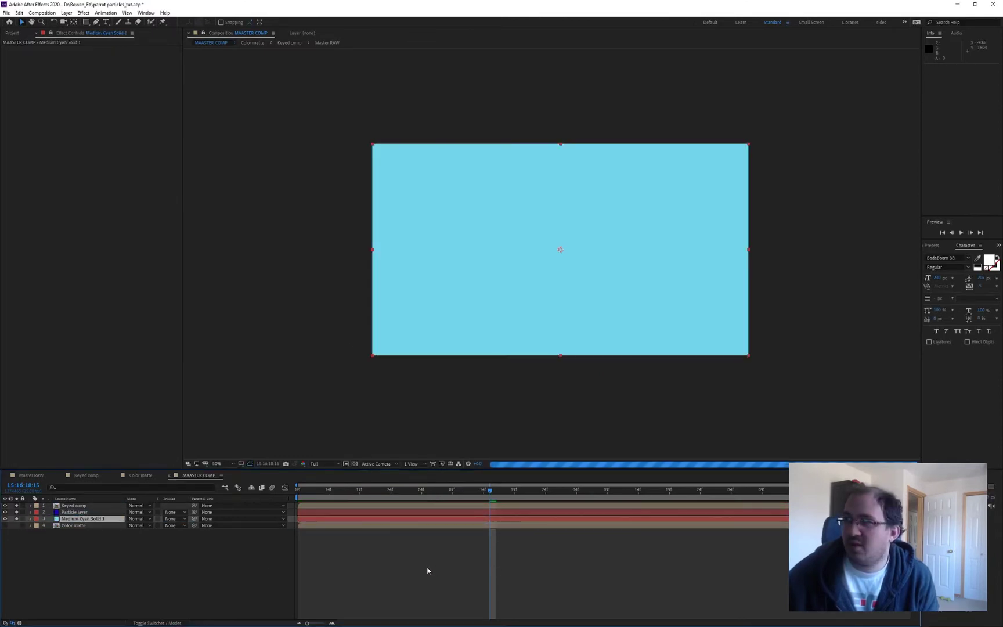
pyautogui.click(375, 579)
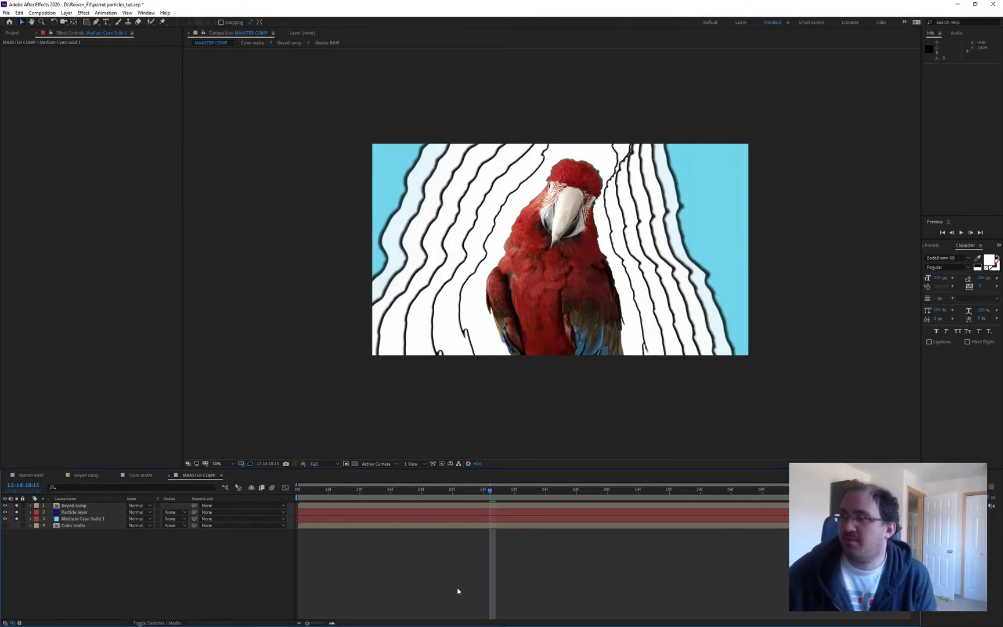
pyautogui.hotkey('ctrl', 's')
pyautogui.scroll(1, 723, 258)
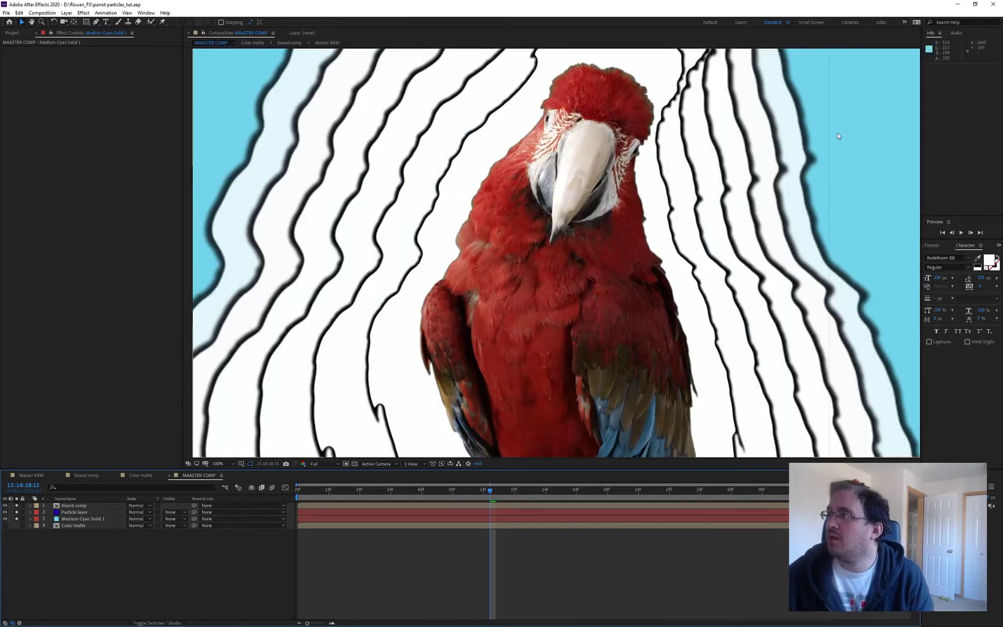
pyautogui.scroll(-1, 723, 257)
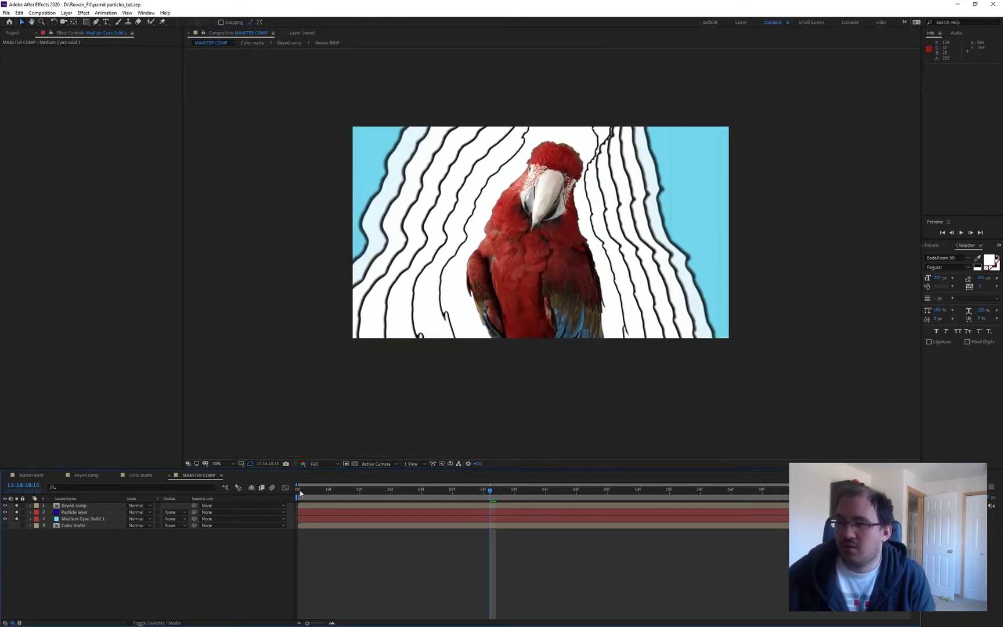
pyautogui.press('space')
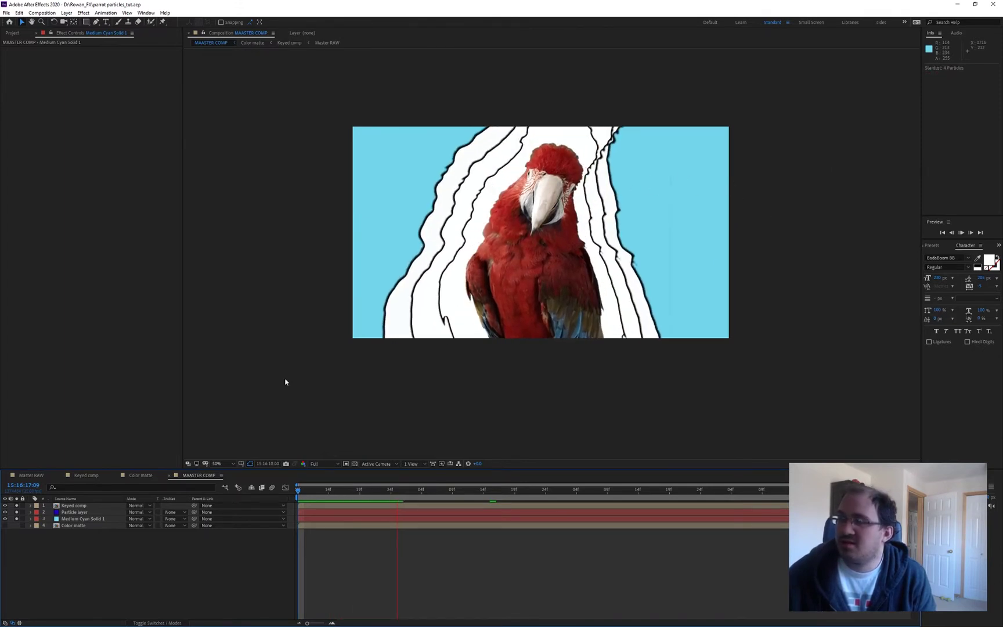
pyautogui.press('space')
# Step: In Keyed comp, draw a rectangular mask on the Master RAW layer enclosing the whole parrot, extending beyond the frame above and below
pyautogui.click(31, 476)
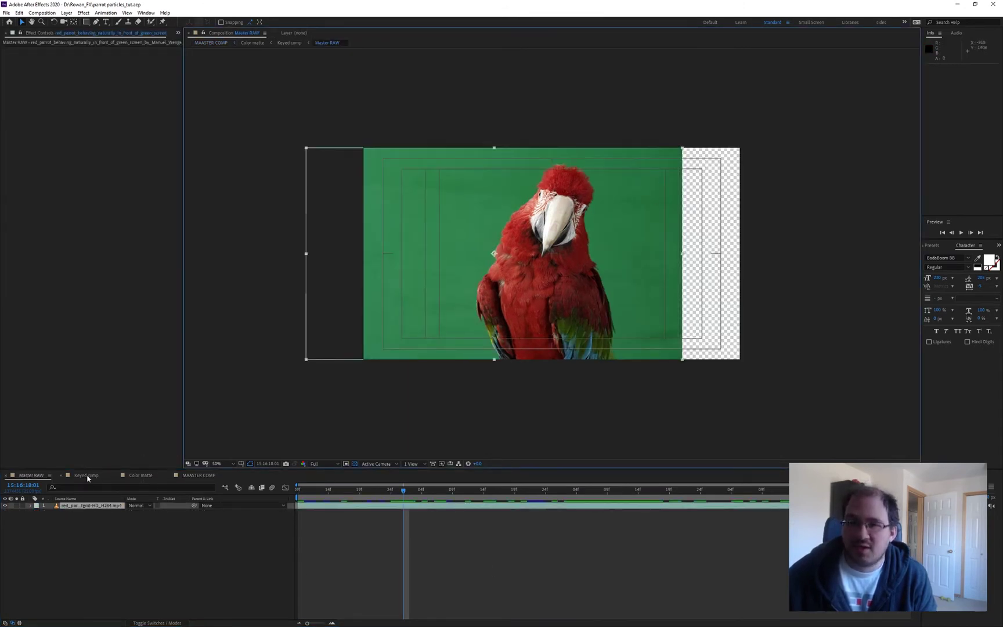
pyautogui.click(83, 476)
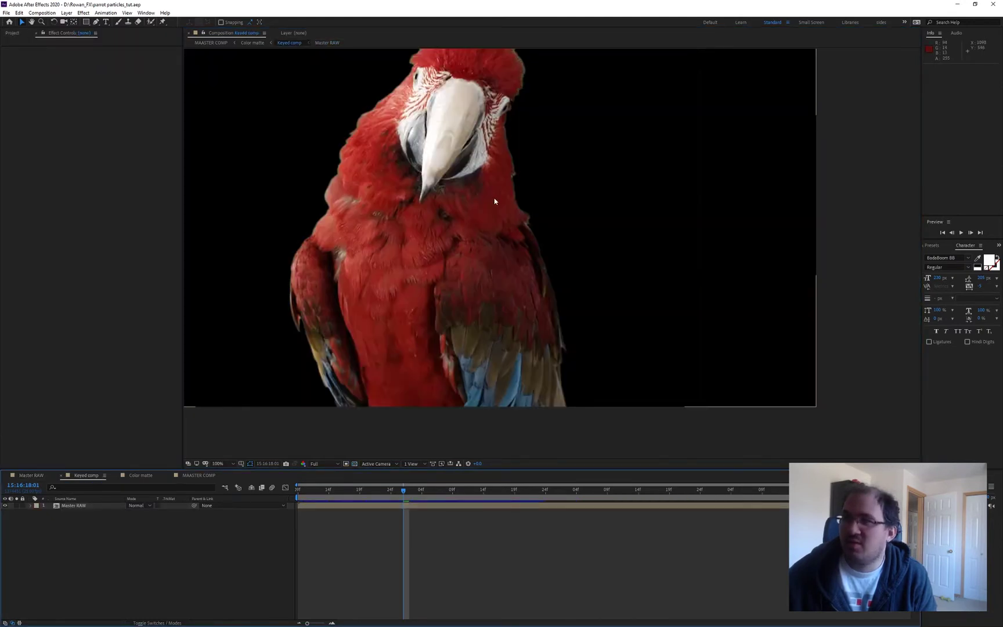
pyautogui.click(86, 21)
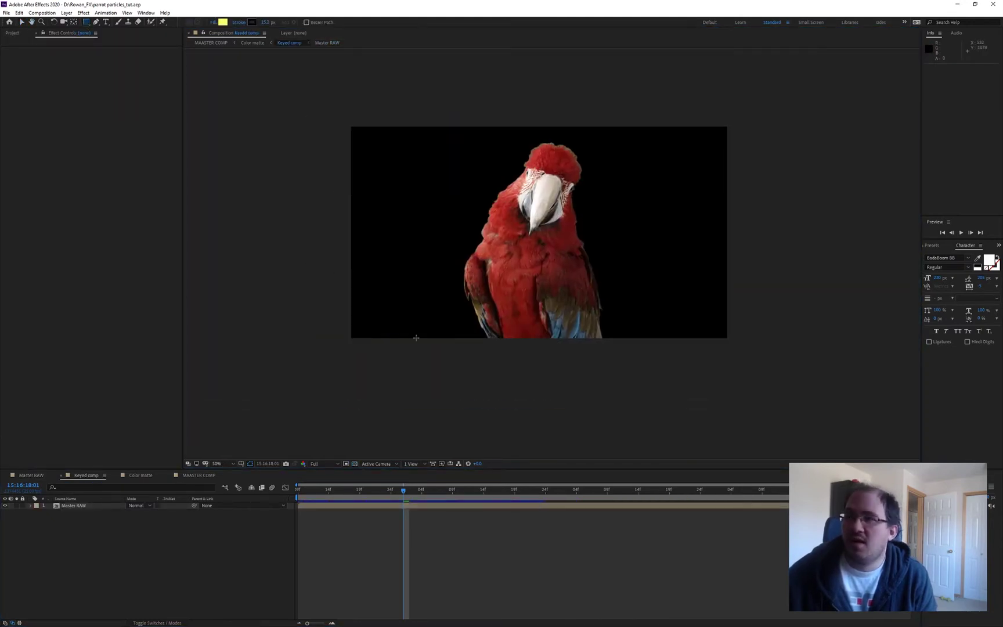
pyautogui.click(81, 506)
pyautogui.moveTo(416, 115)
pyautogui.mouseDown()
pyautogui.moveTo(679, 377)
pyautogui.moveTo(635, 357)
pyautogui.mouseUp()
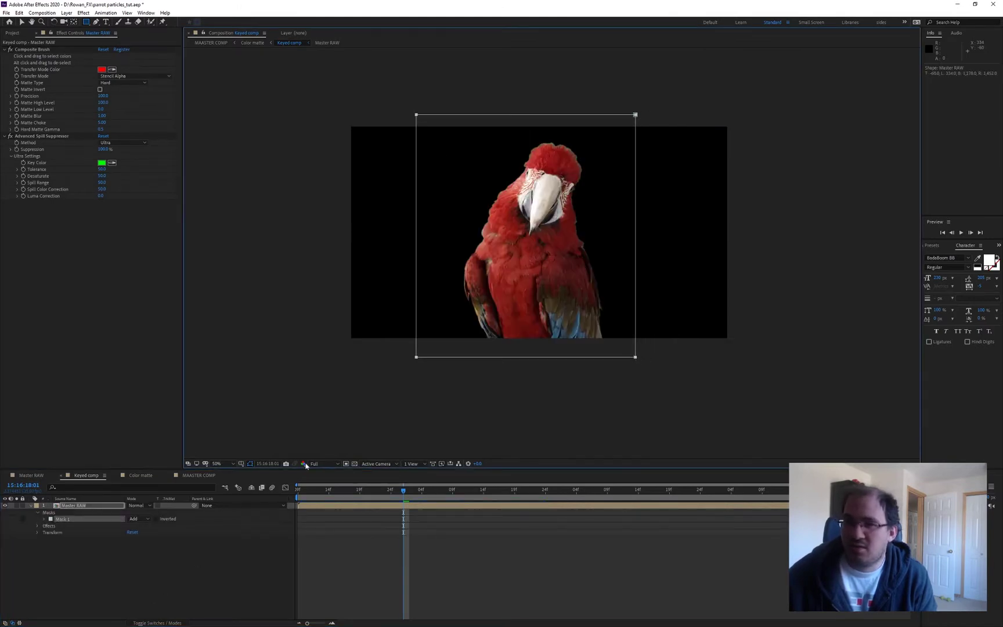
# Step: Inspect the masked parrot with the transparency grid and altered viewer exposure, restore both view settings and return to MAASTER COMP
pyautogui.click(355, 464)
pyautogui.click(560, 565)
pyautogui.press('v')
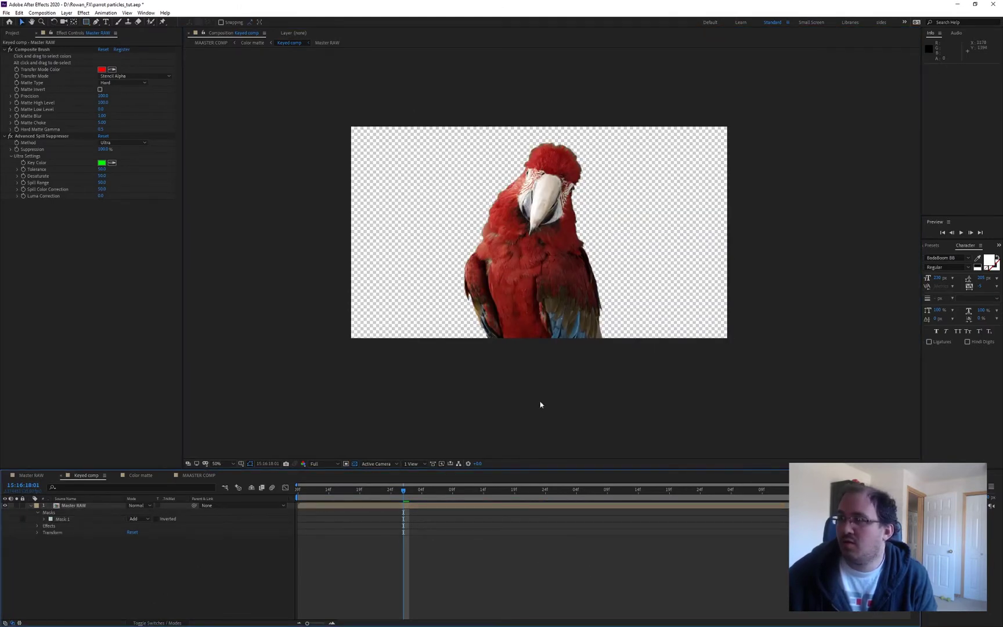
pyautogui.click(355, 464)
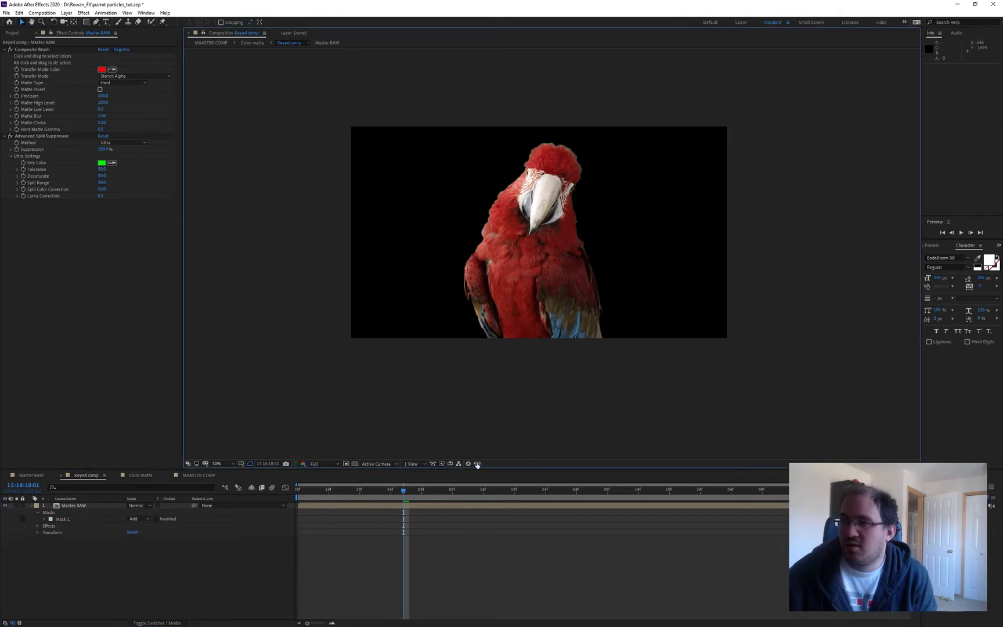
pyautogui.moveTo(478, 464); pyautogui.dragTo(314, 504)
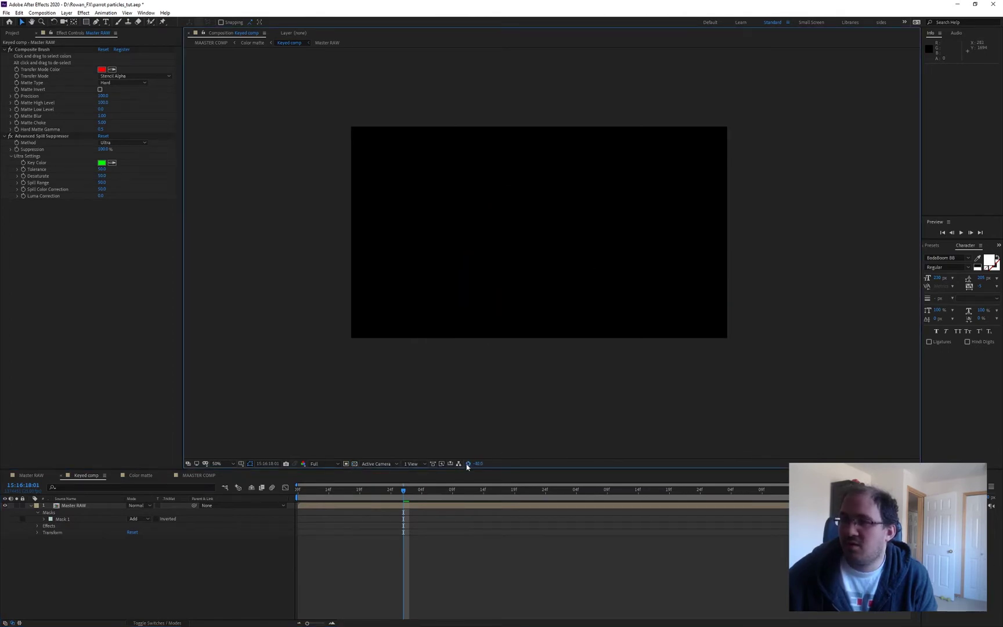
pyautogui.click(468, 465)
pyautogui.click(98, 571)
pyautogui.click(25, 476)
pyautogui.click(211, 476)
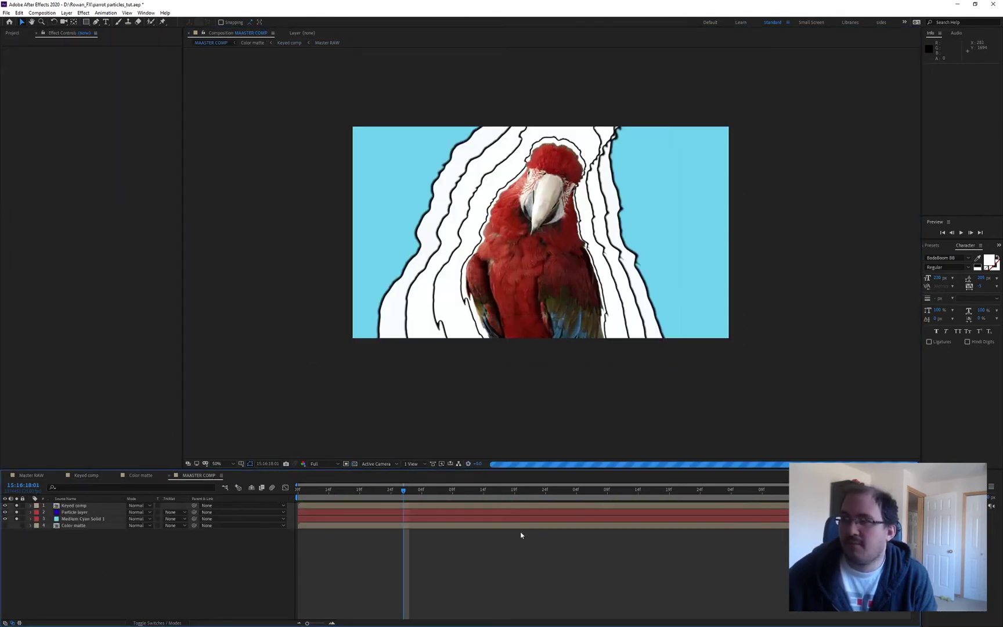
# Step: Play the composition from its first frame to review the outlines expanding around the parrot
pyautogui.press('Home')
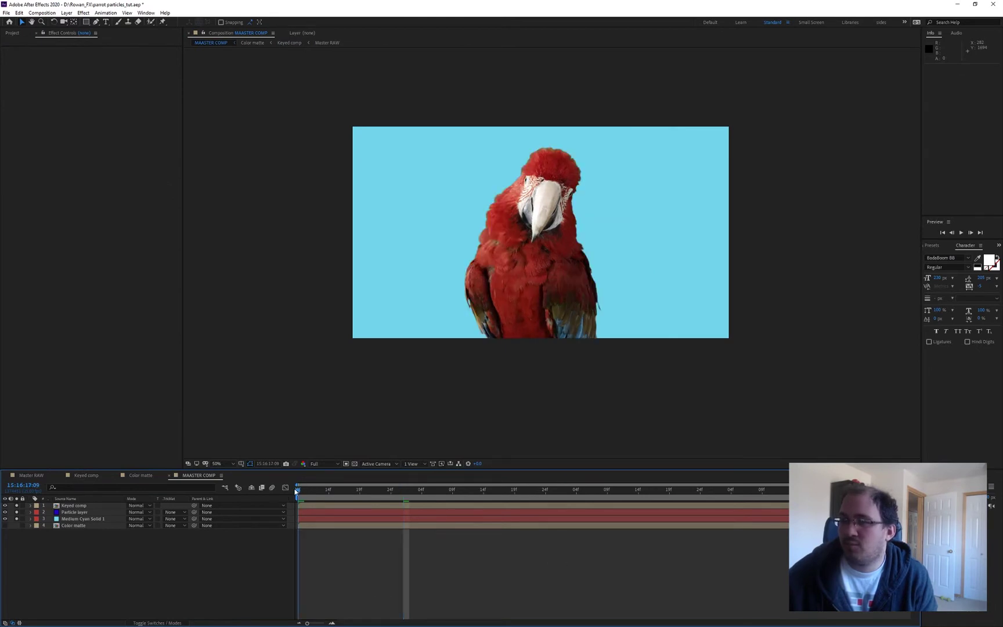
pyautogui.press('space')
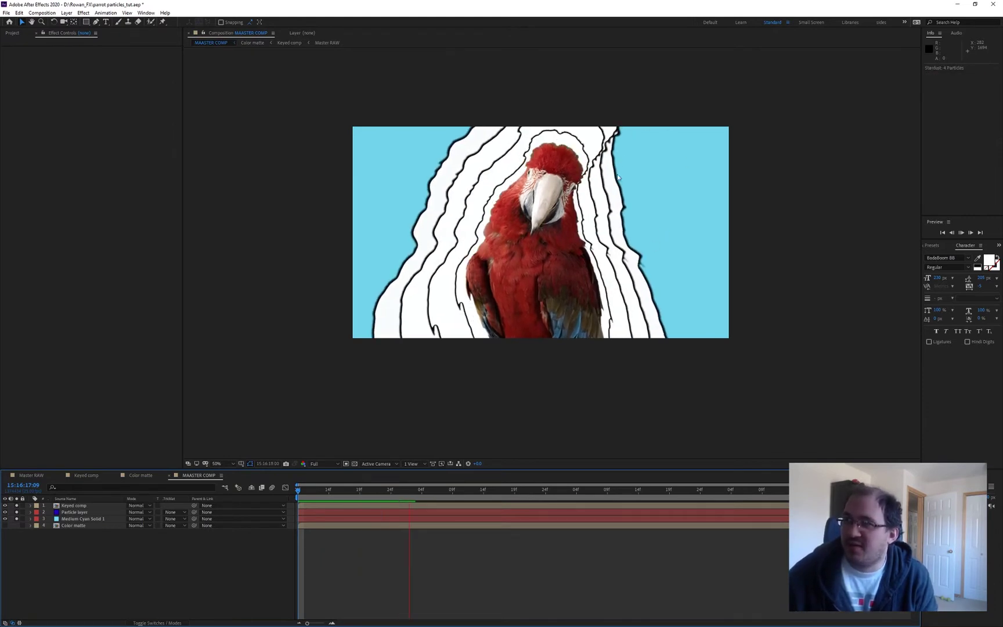
pyautogui.press('space')
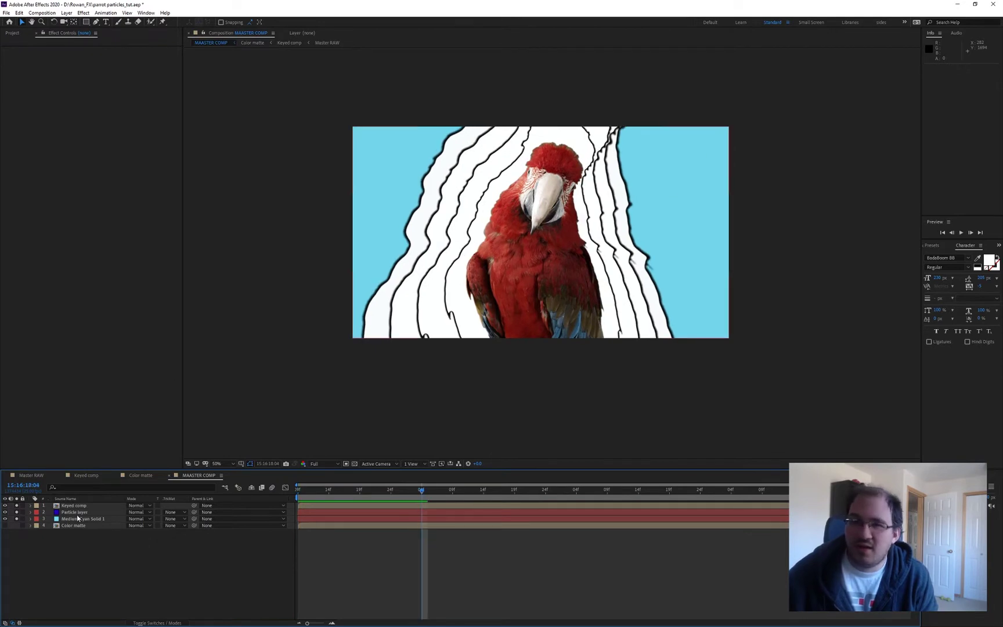
# Step: Switch the Particle layer's size-over-life curve to Bezier, shape it into an S-curve with three added points, and preview the animation
pyautogui.click(75, 512)
pyautogui.scroll(-4, 55, 391)
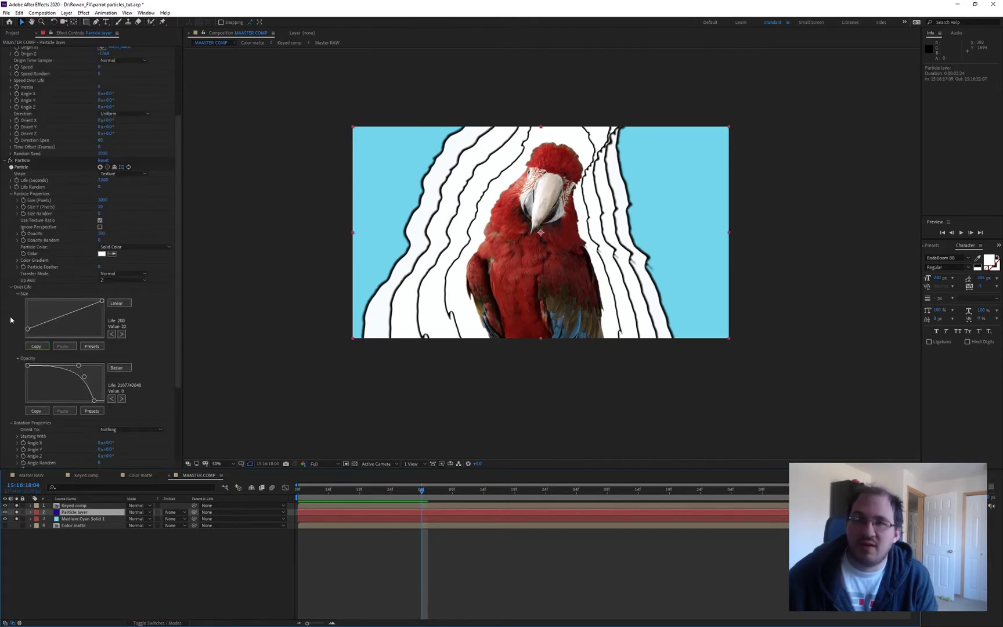
pyautogui.click(115, 303)
pyautogui.click(42, 327)
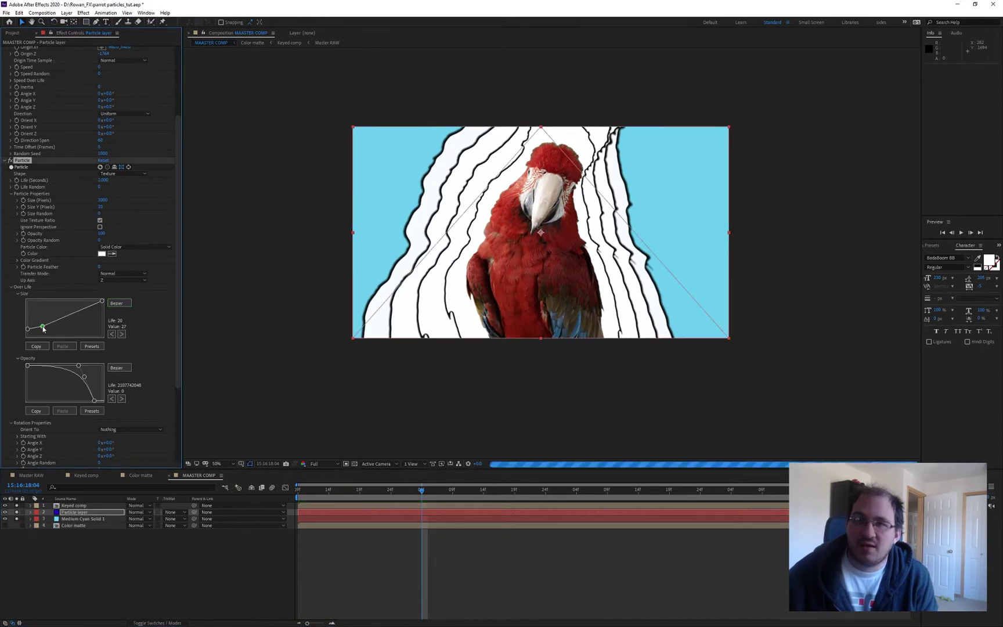
pyautogui.click(47, 317)
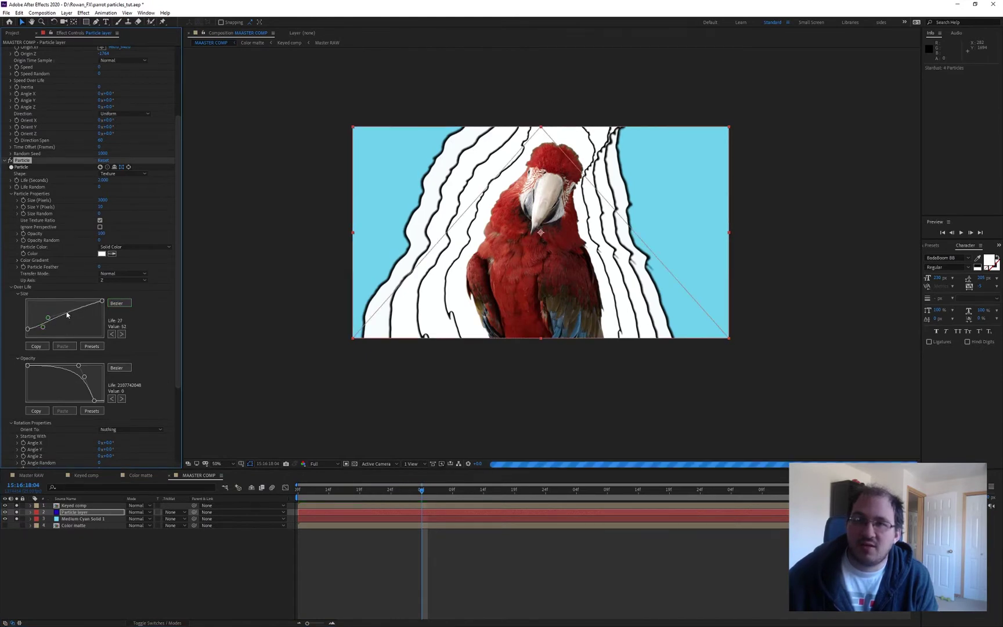
pyautogui.click(53, 308)
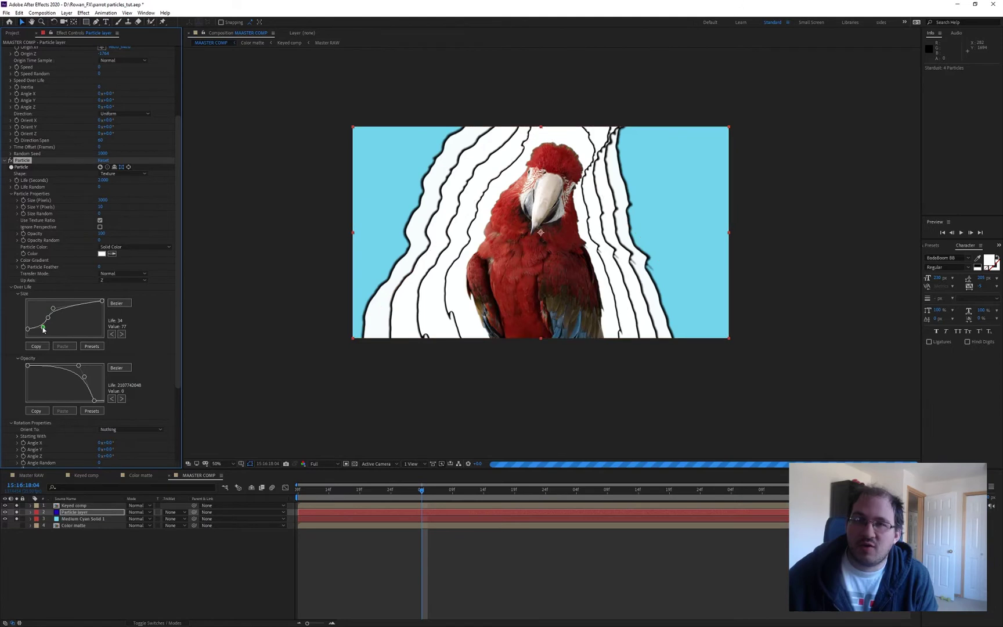
pyautogui.moveTo(42, 327)
pyautogui.mouseDown()
pyautogui.moveTo(63, 307)
pyautogui.moveTo(48, 329)
pyautogui.mouseUp()
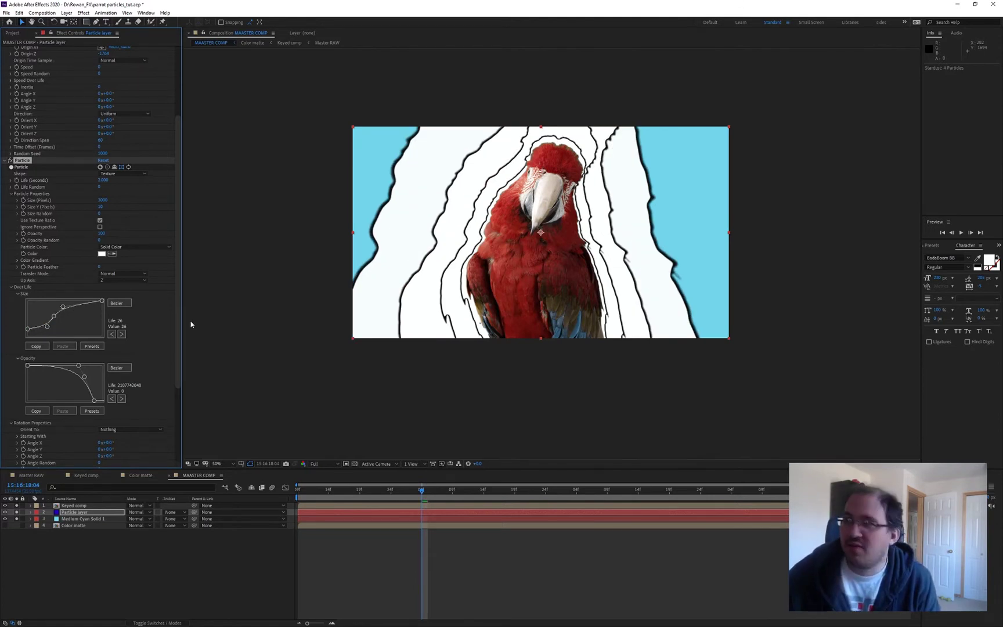
pyautogui.press('space')
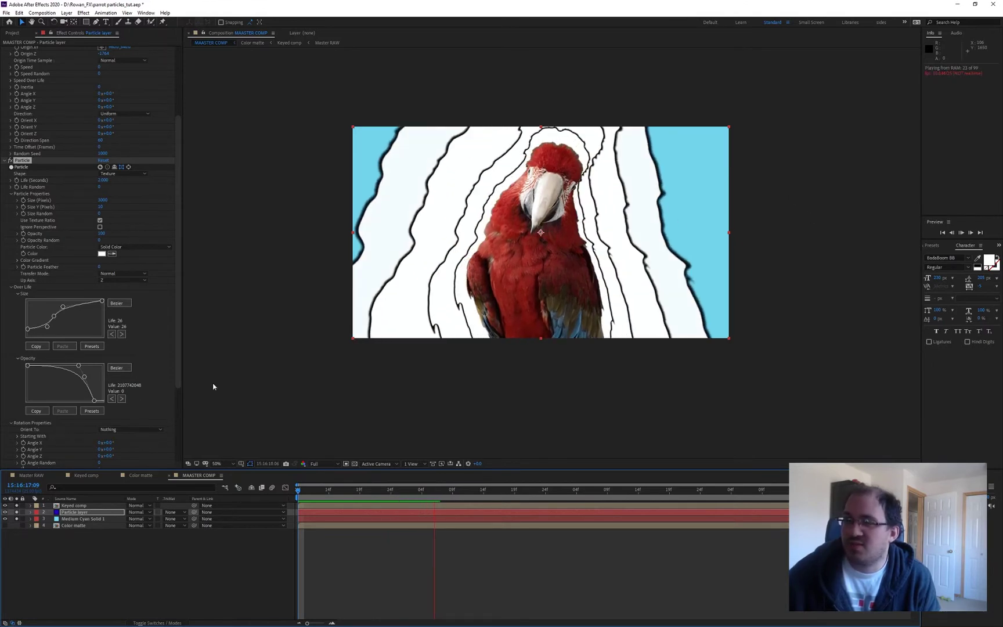
pyautogui.press('space')
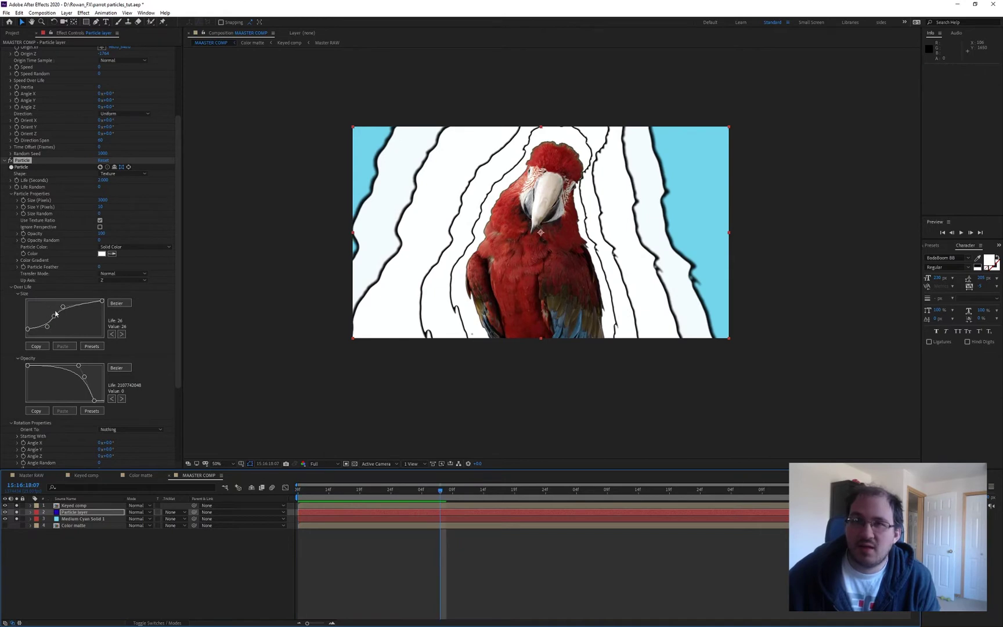
# Step: Move the size curve's steep middle section earlier in life, with its upper point at life 25, value 65, and preview the result
pyautogui.moveTo(64, 310); pyautogui.dragTo(62, 327)
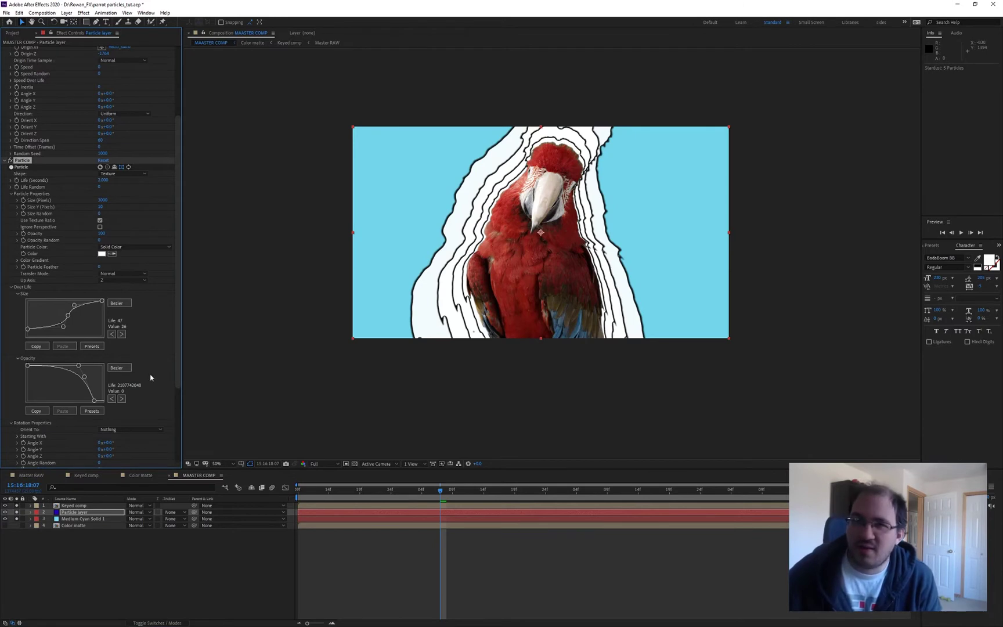
pyautogui.moveTo(42, 330)
pyautogui.mouseDown()
pyautogui.moveTo(72, 307)
pyautogui.moveTo(49, 310)
pyautogui.mouseUp()
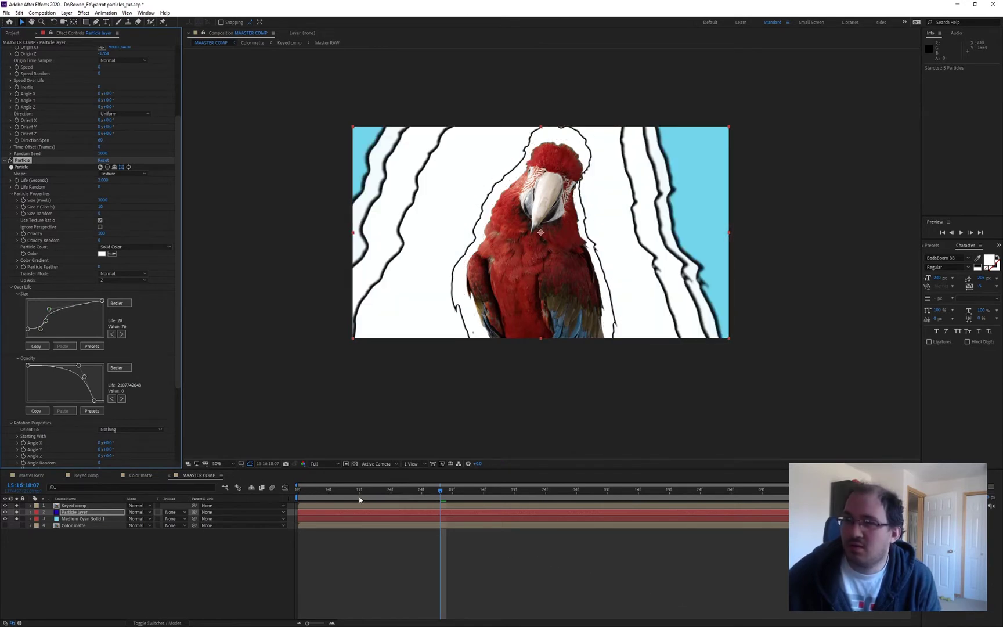
pyautogui.press('space')
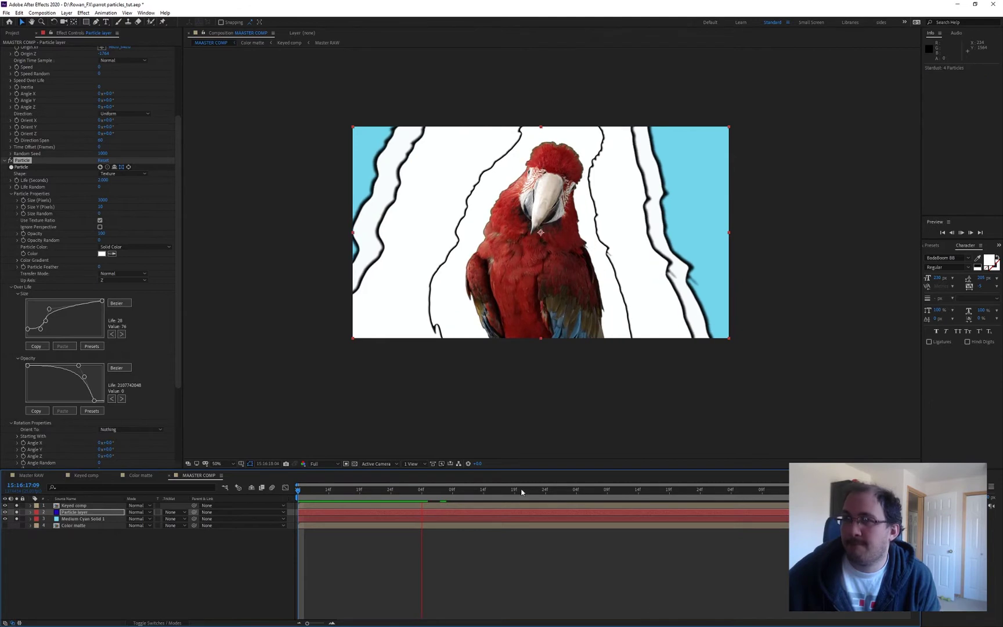
pyautogui.moveTo(52, 310); pyautogui.dragTo(46, 313)
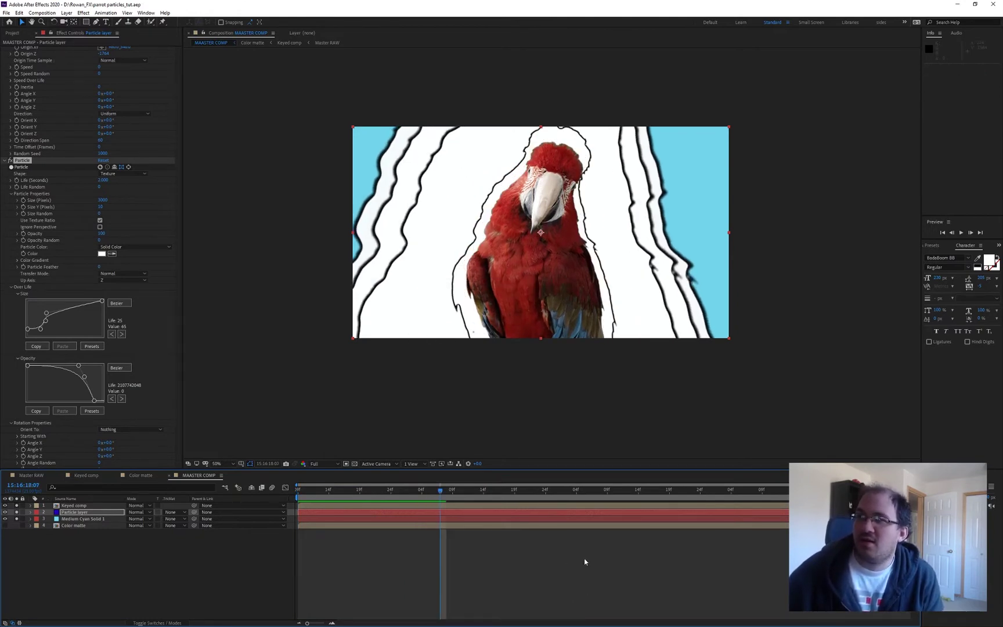
pyautogui.press('space')
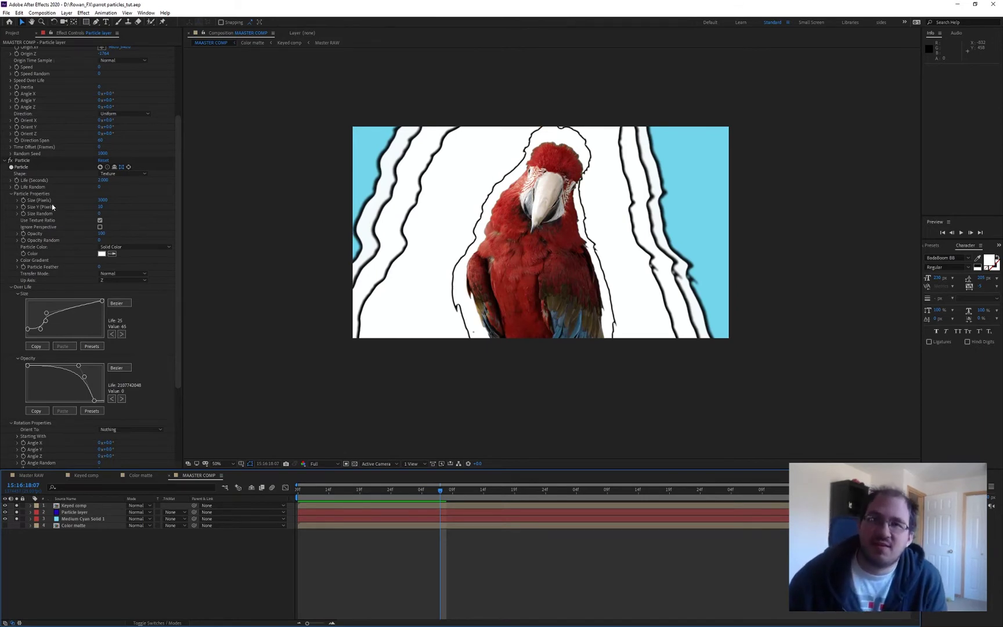
# Step: Set the Particle layer's particle color to Color Over Life
pyautogui.click(8, 215)
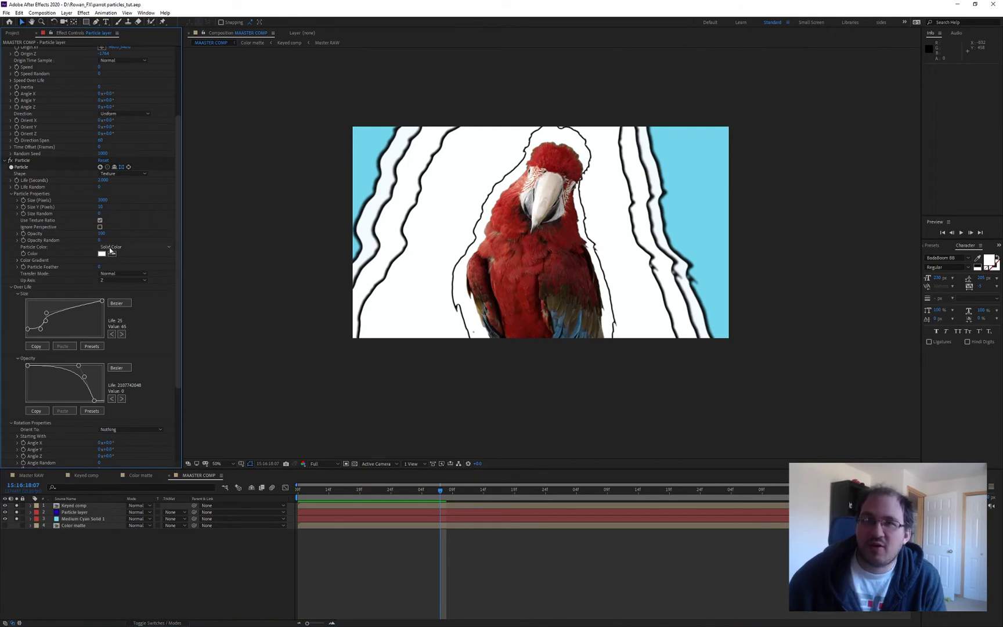
pyautogui.click(23, 160)
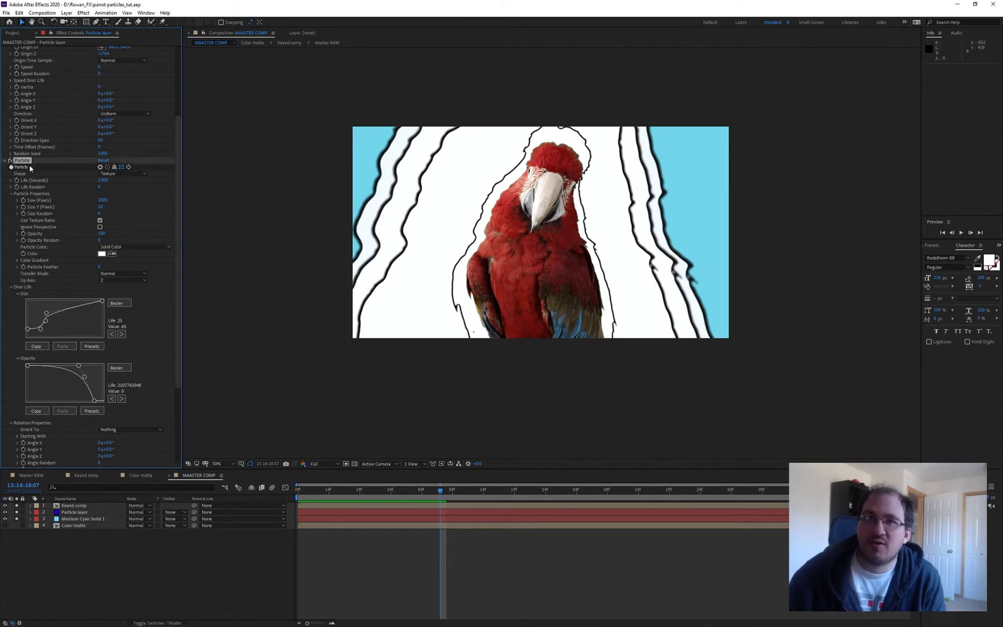
pyautogui.click(123, 247)
pyautogui.click(126, 264)
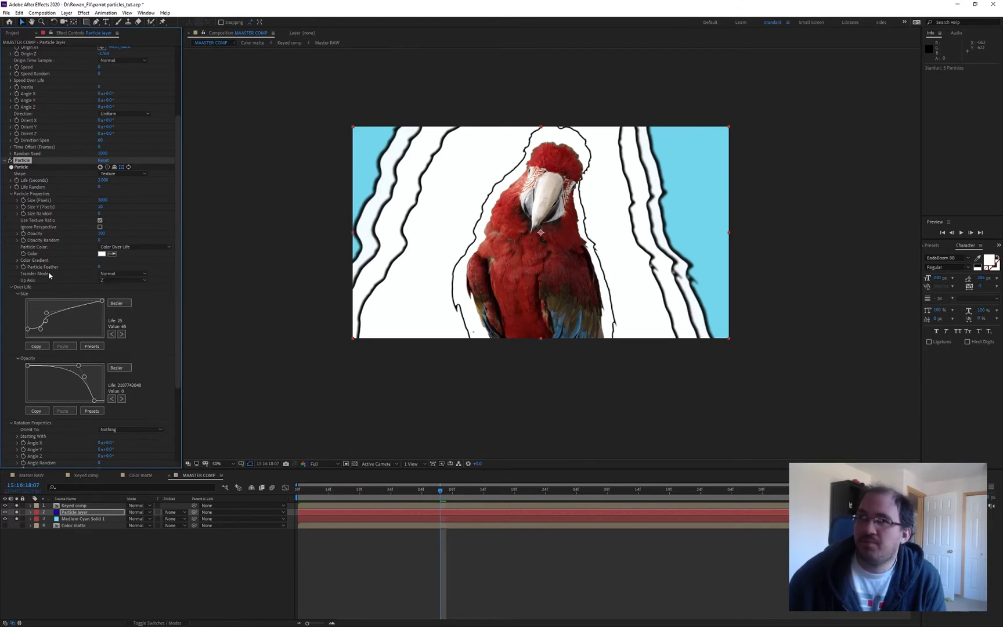
# Step: Apply the five-stop yellow, red and blue preset to the particles' color gradient
pyautogui.click(17, 261)
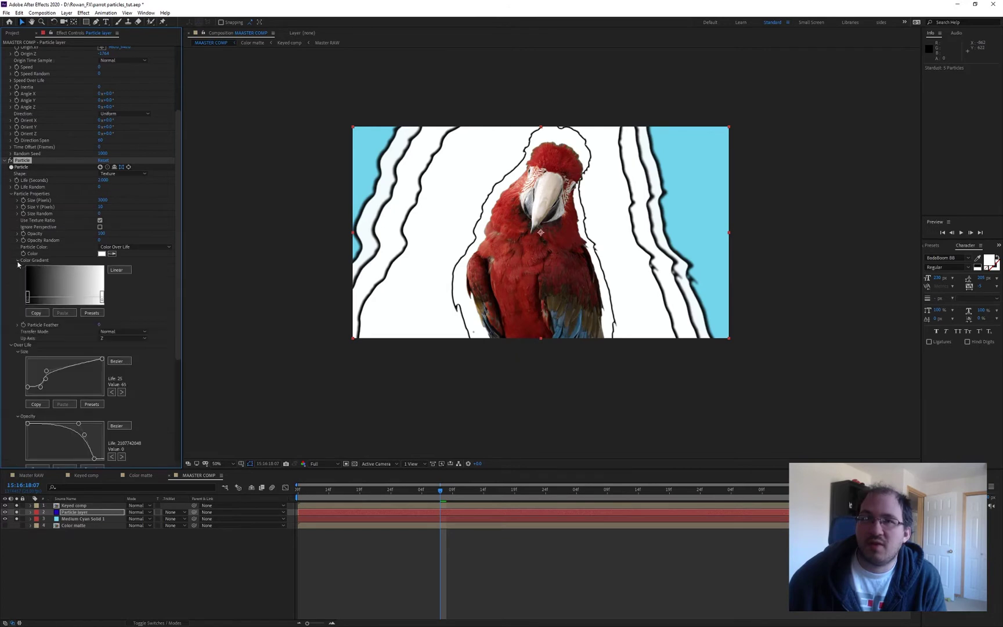
pyautogui.scroll(-2, 41, 267)
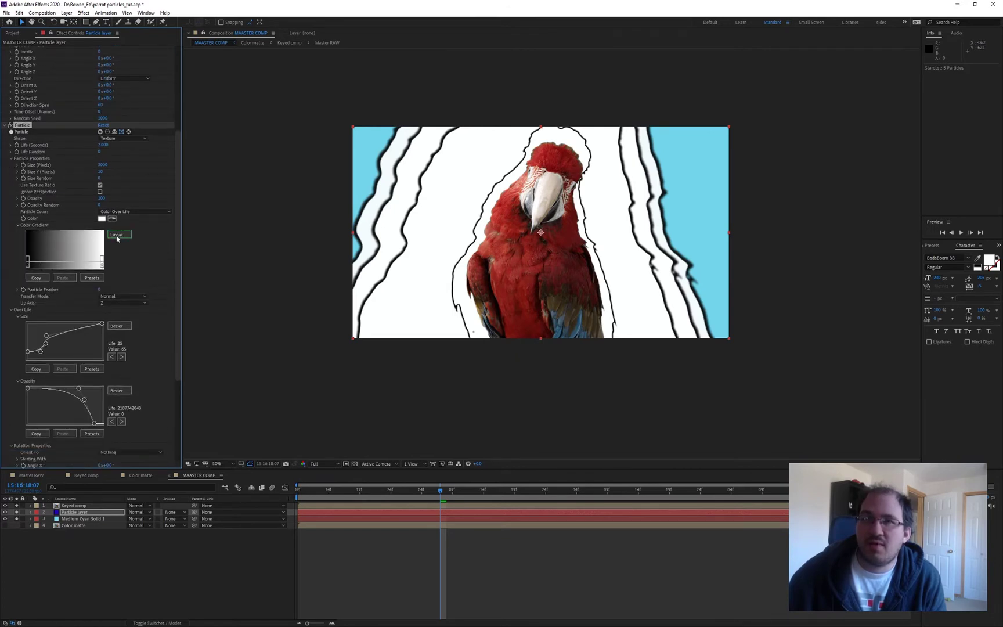
pyautogui.click(92, 279)
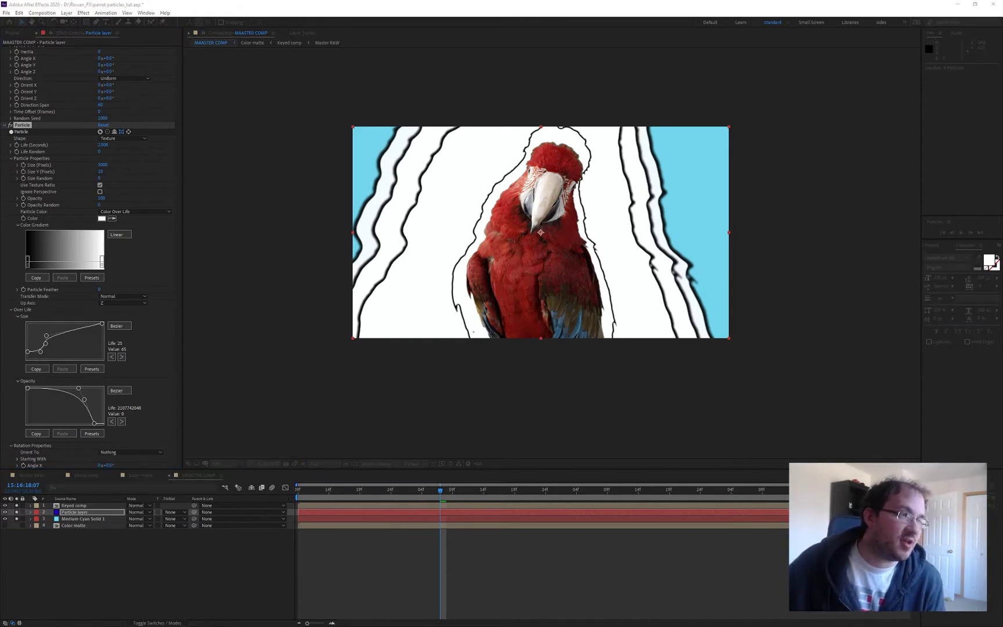
pyautogui.click(302, 283)
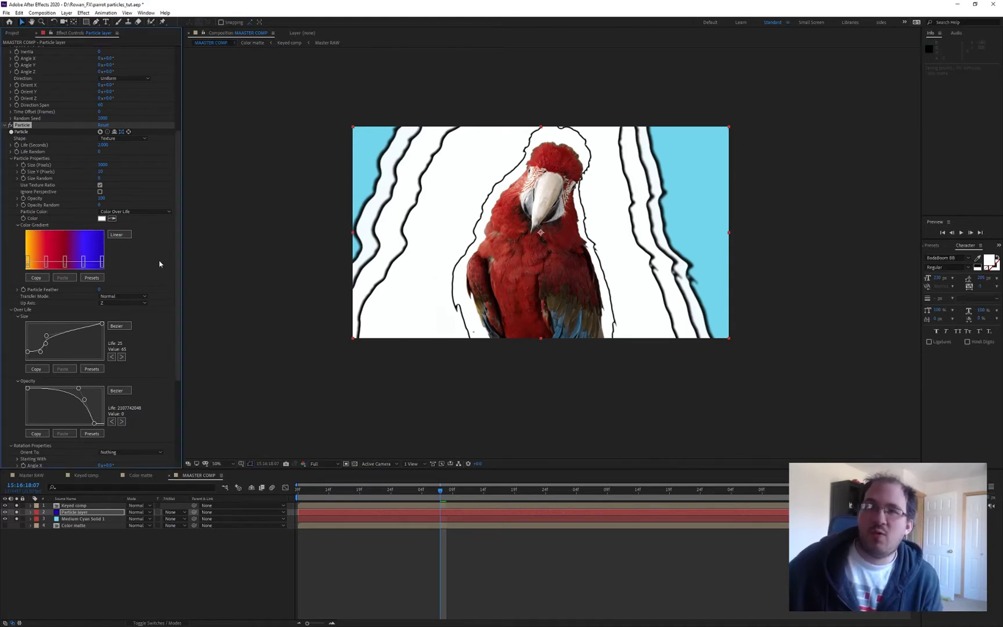
# Step: Set the Particle layer's texture color use to Lightness so the gradient tints the outlines
pyautogui.scroll(-5, 180, 256)
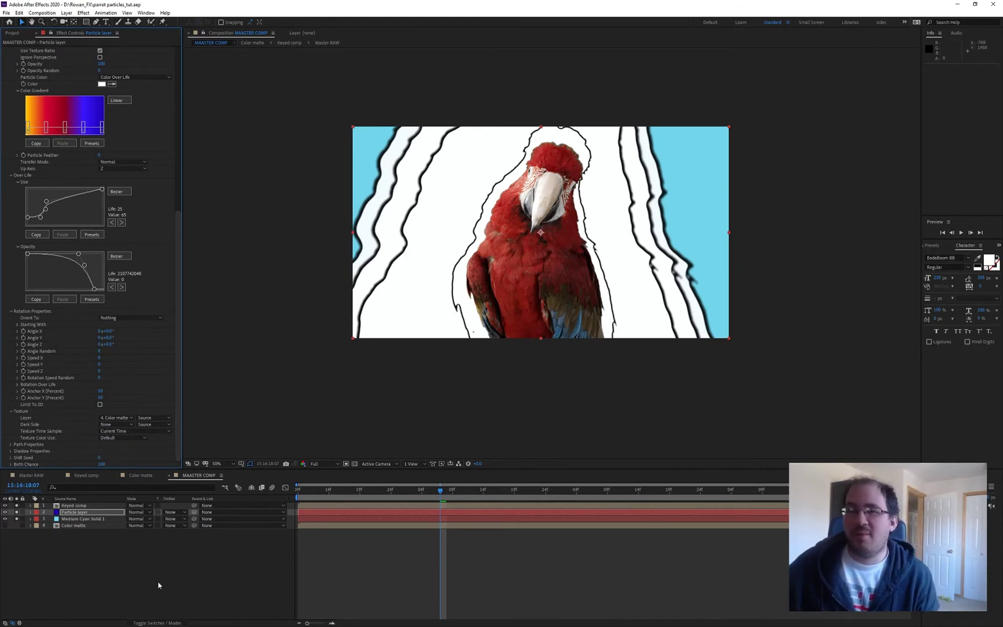
pyautogui.click(68, 524)
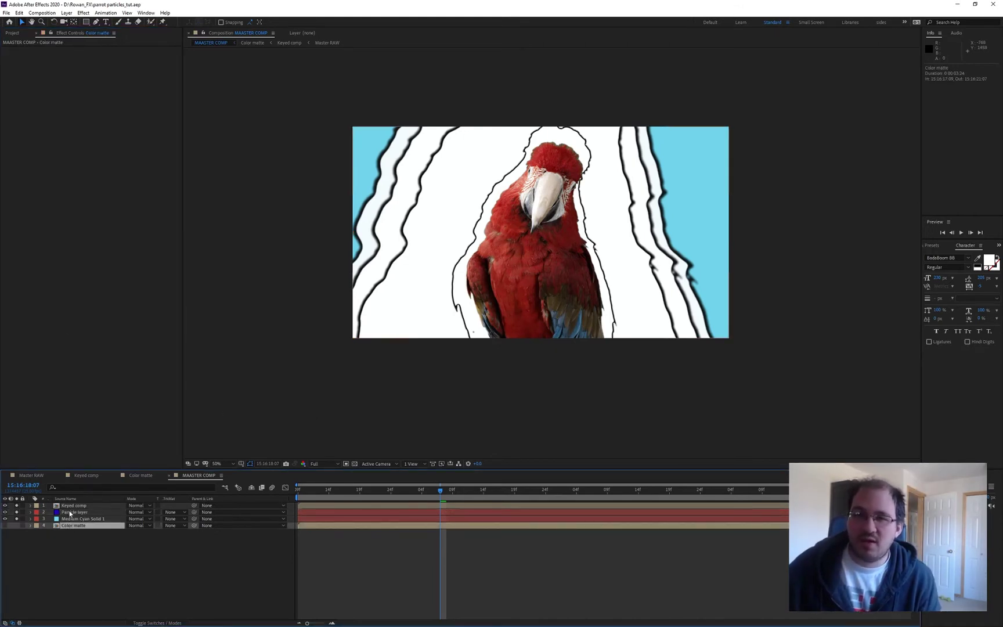
pyautogui.click(70, 514)
pyautogui.scroll(-10, 36, 263)
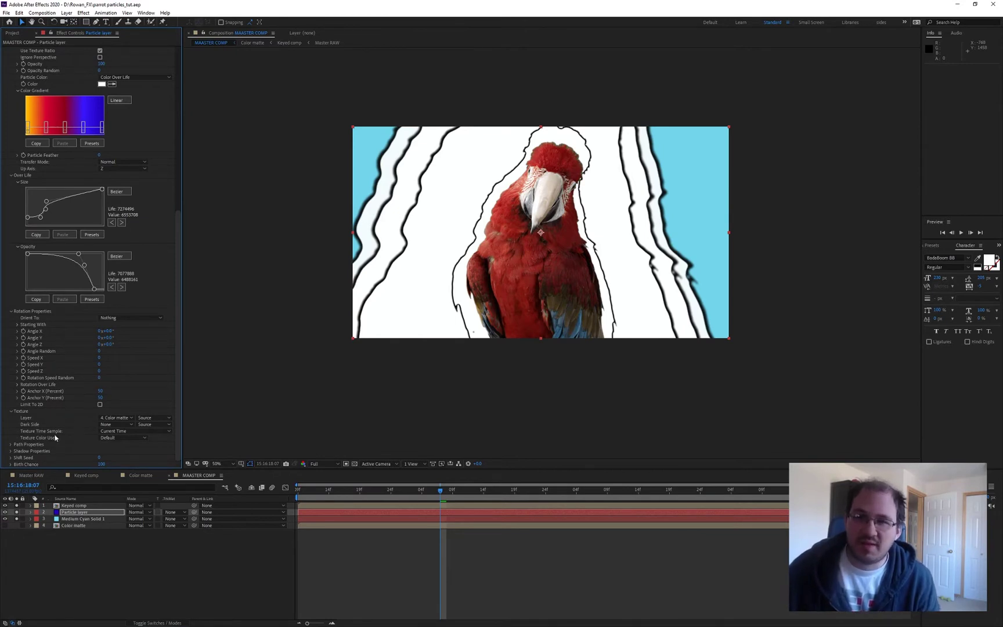
pyautogui.click(145, 439)
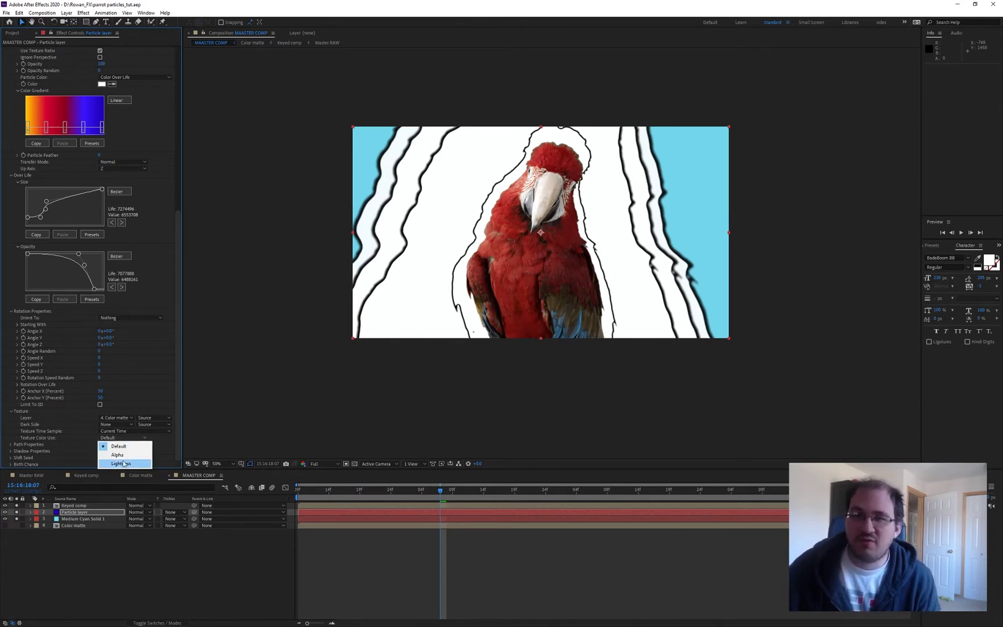
pyautogui.click(124, 463)
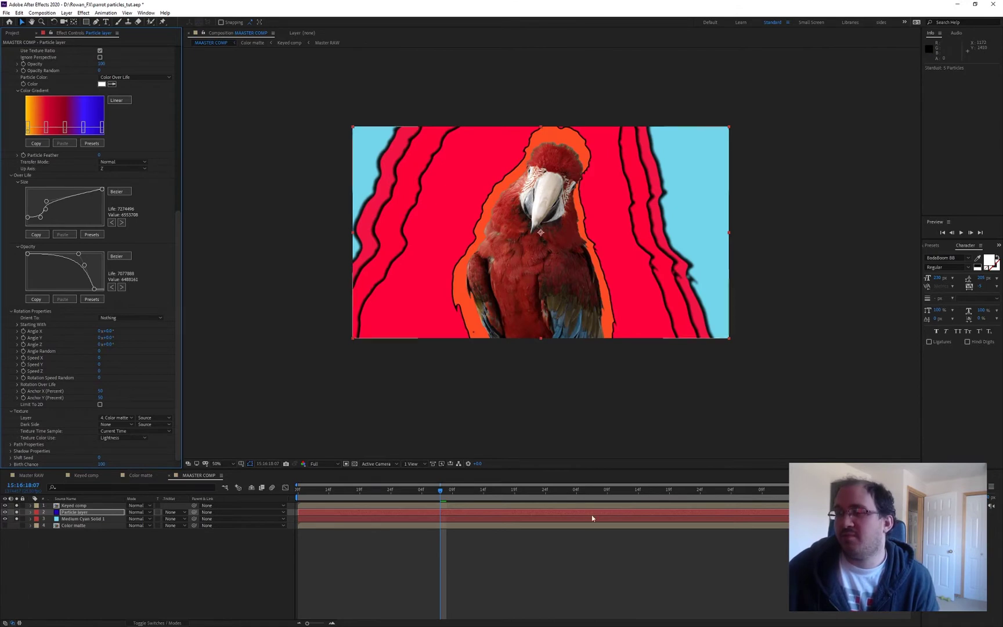
pyautogui.click(453, 498)
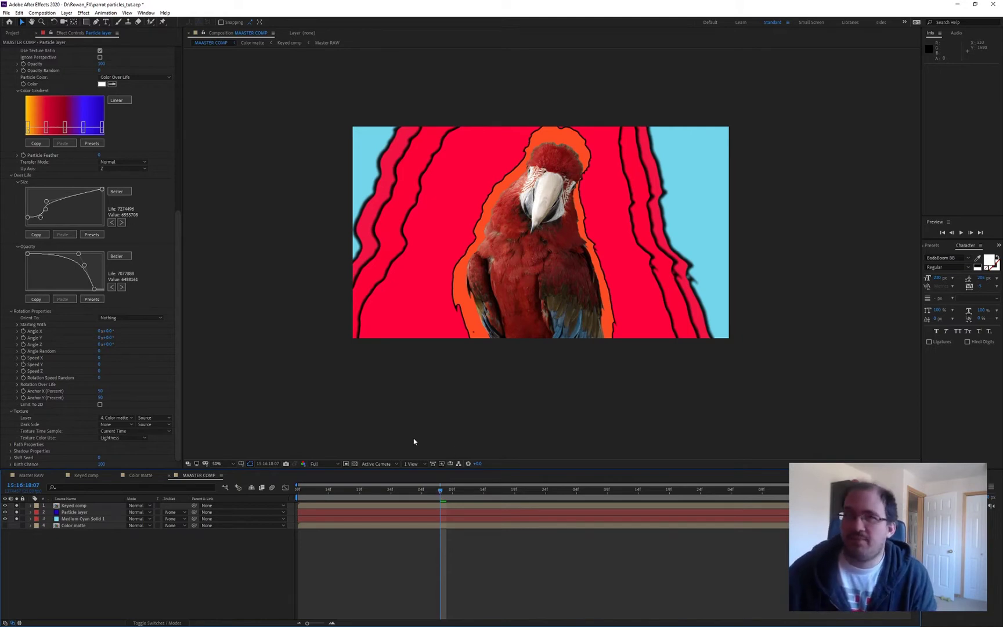
# Step: Rearrange the color gradient into four stops, moving the yellow and dark blue end stops inward, and preview the animation
pyautogui.click(66, 127)
pyautogui.moveTo(75, 127); pyautogui.dragTo(35, 127)
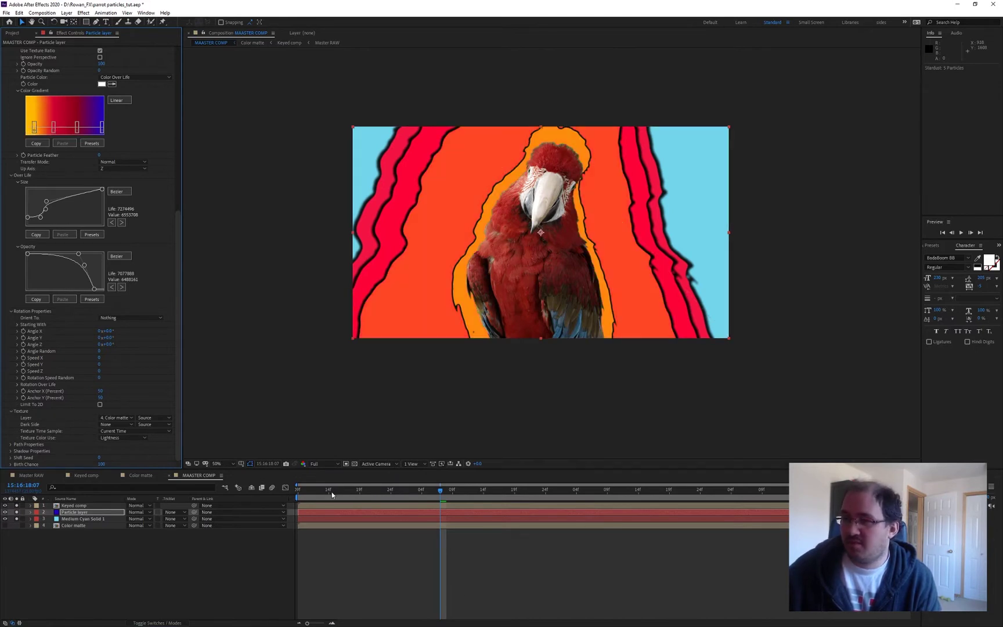
pyautogui.press('space')
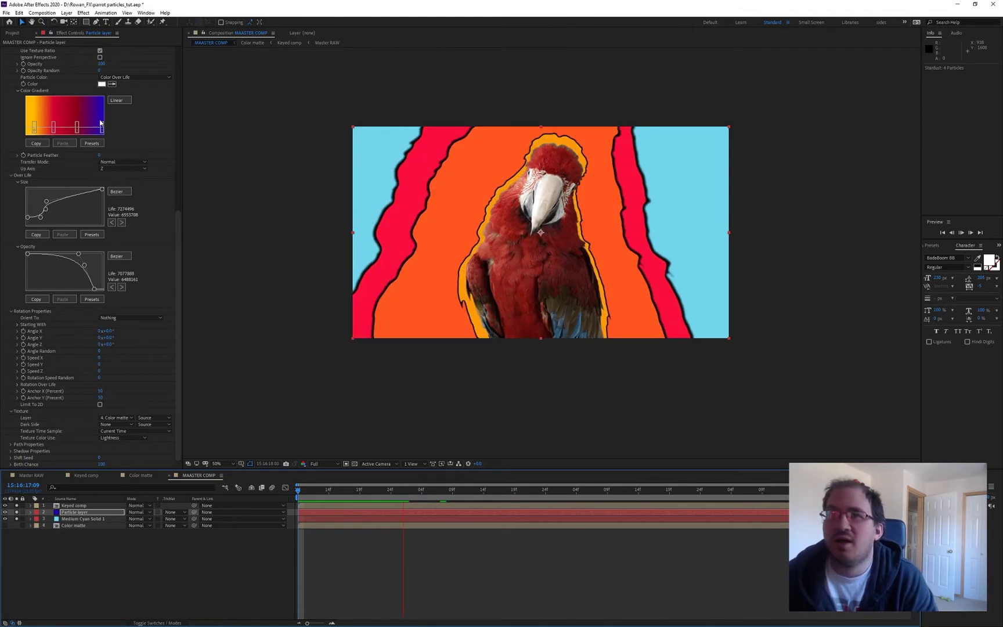
pyautogui.moveTo(102, 127); pyautogui.dragTo(98, 129)
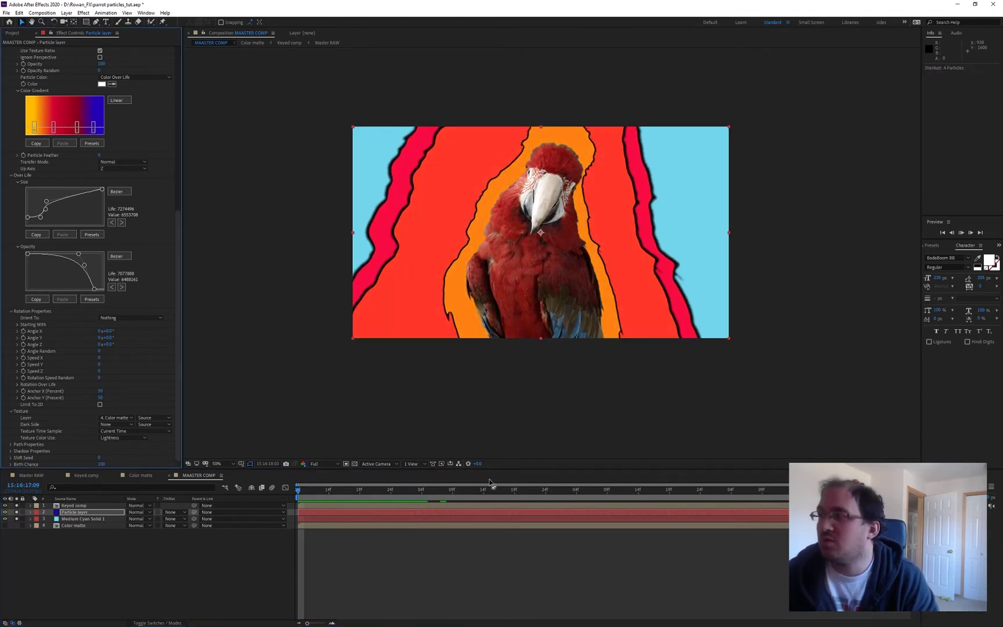
pyautogui.click(403, 584)
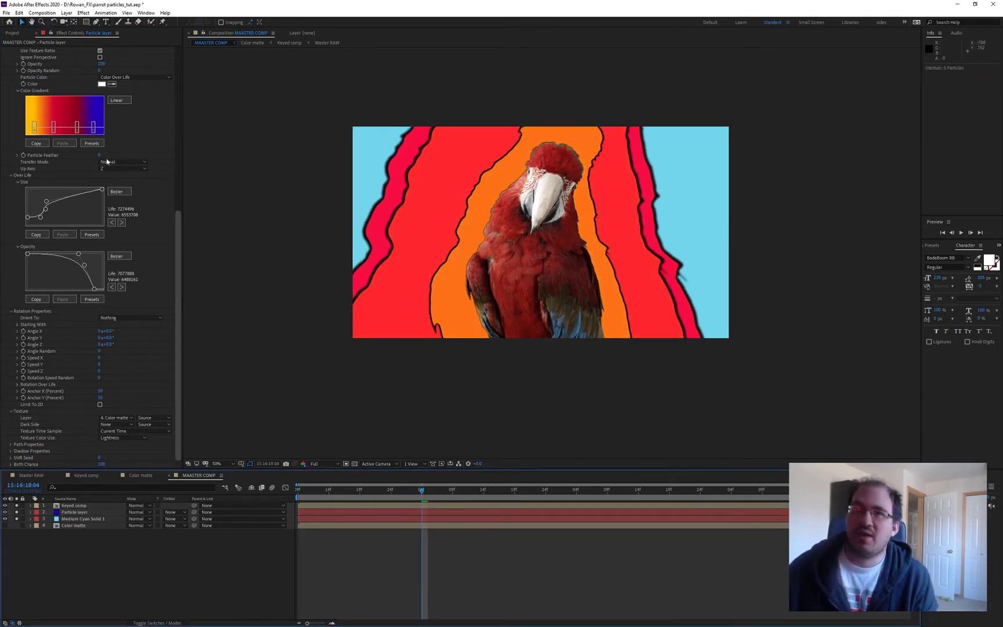
# Step: Recolor the dark blue end stop of the particle color gradient with the light cyan sampled from the background
pyautogui.click(94, 128)
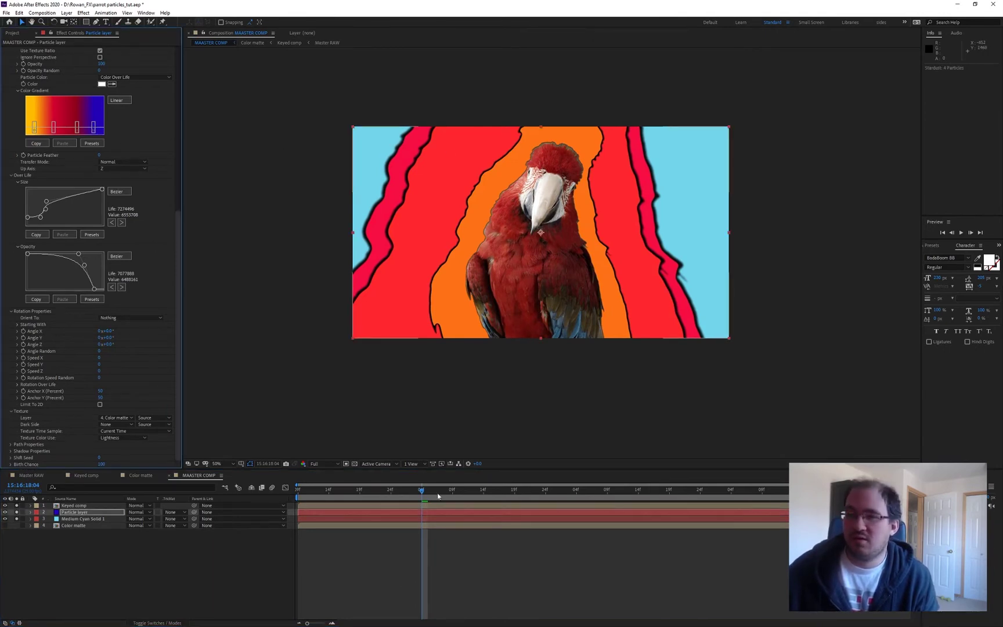
pyautogui.click(422, 491)
pyautogui.doubleClick(94, 128)
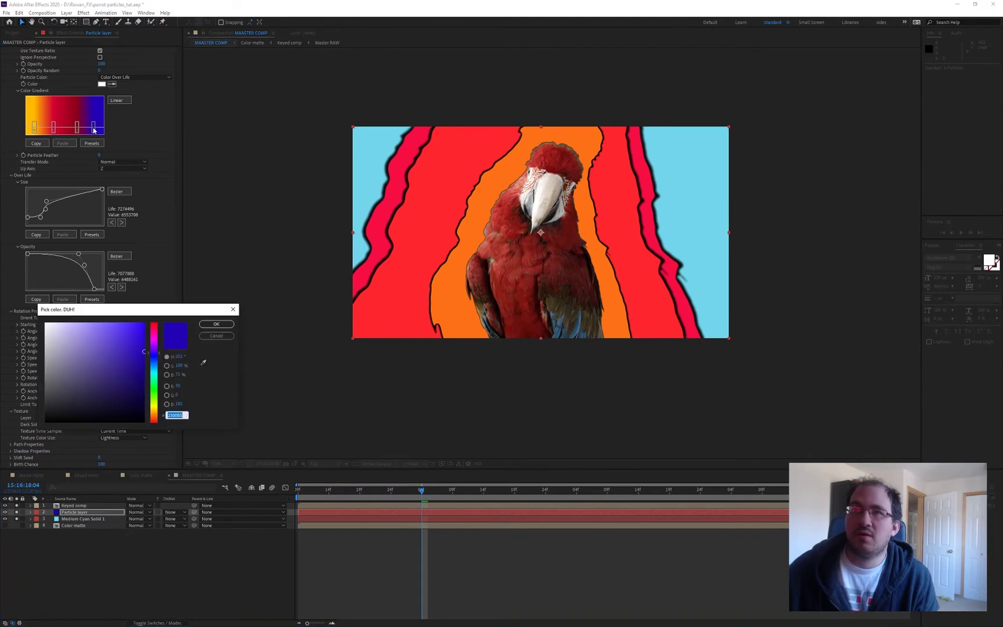
pyautogui.click(203, 364)
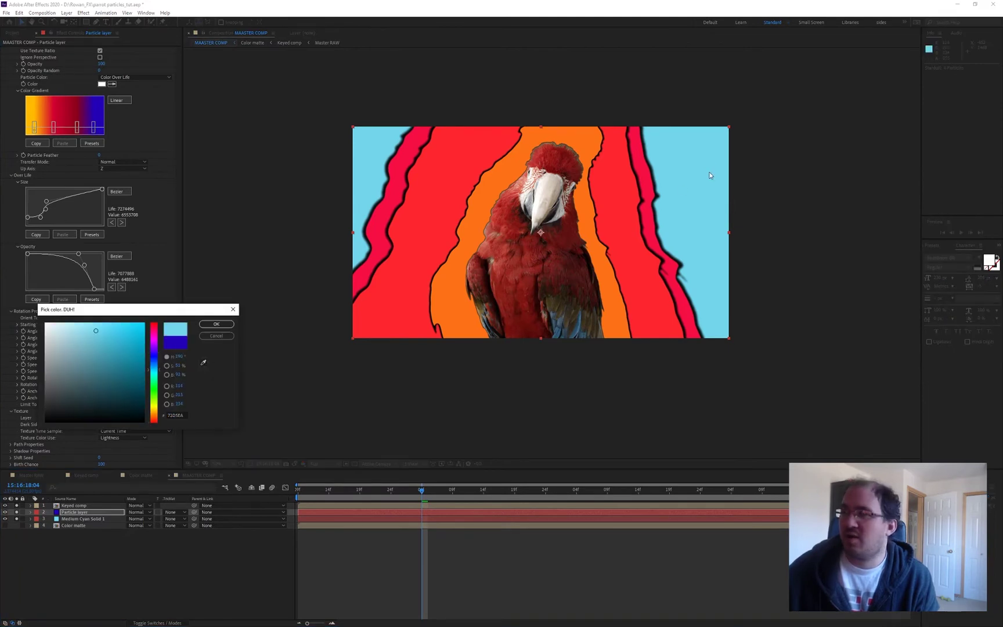
pyautogui.click(216, 324)
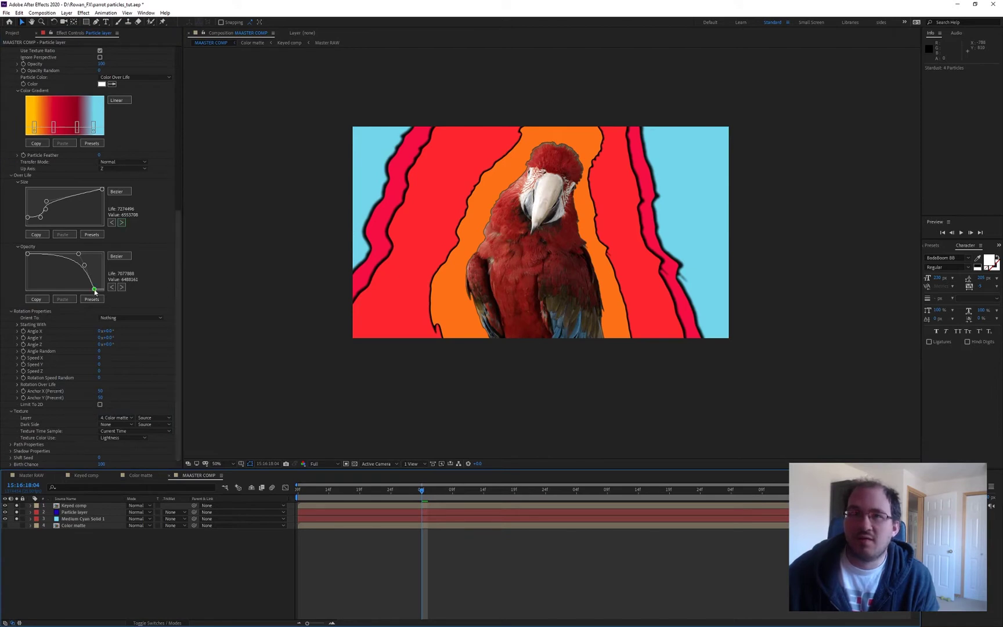
# Step: Reshape the particles' opacity curve to fade out earlier, set particle life to 1 second, and preview the animation
pyautogui.moveTo(95, 290); pyautogui.dragTo(73, 257)
pyautogui.scroll(5, 114, 177)
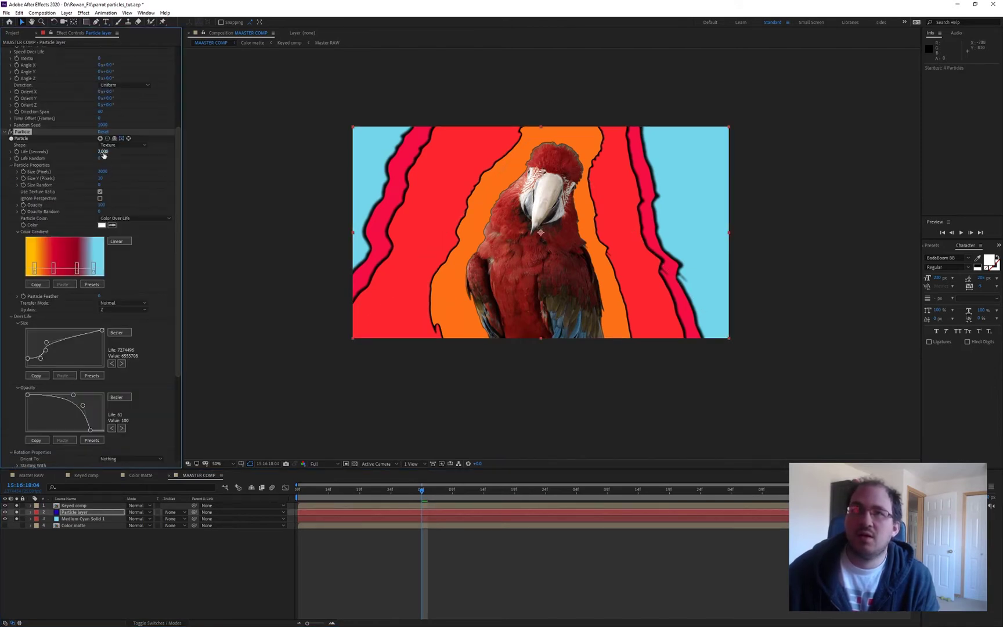
pyautogui.press('Return')
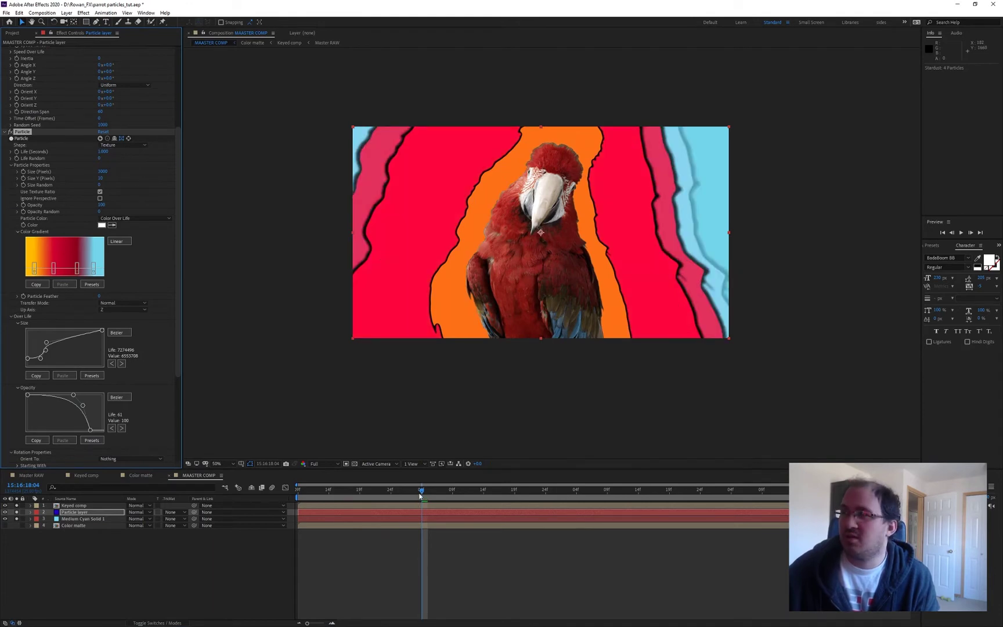
pyautogui.press('space')
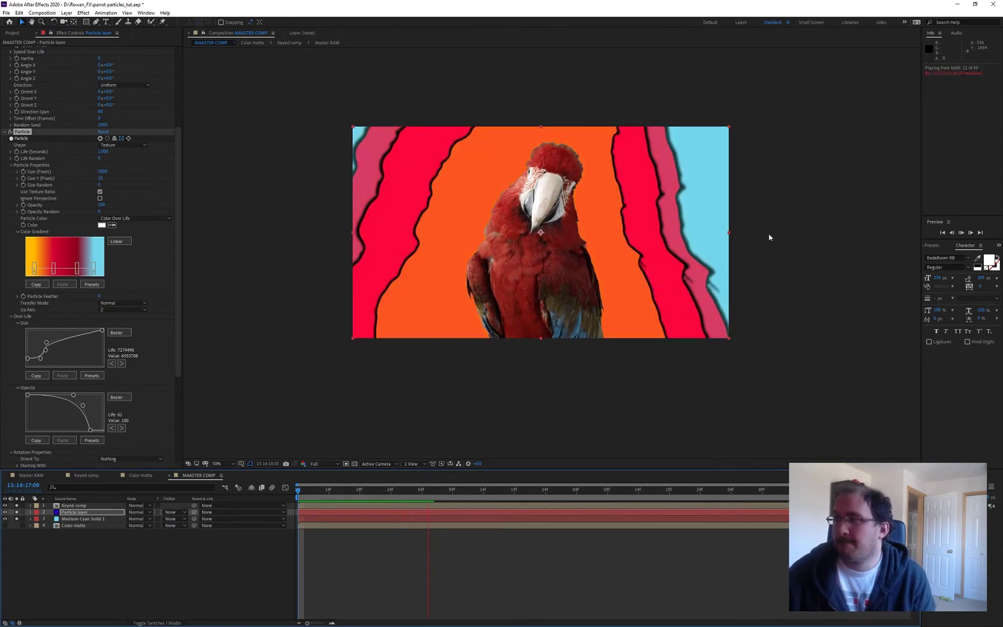
pyautogui.press('space')
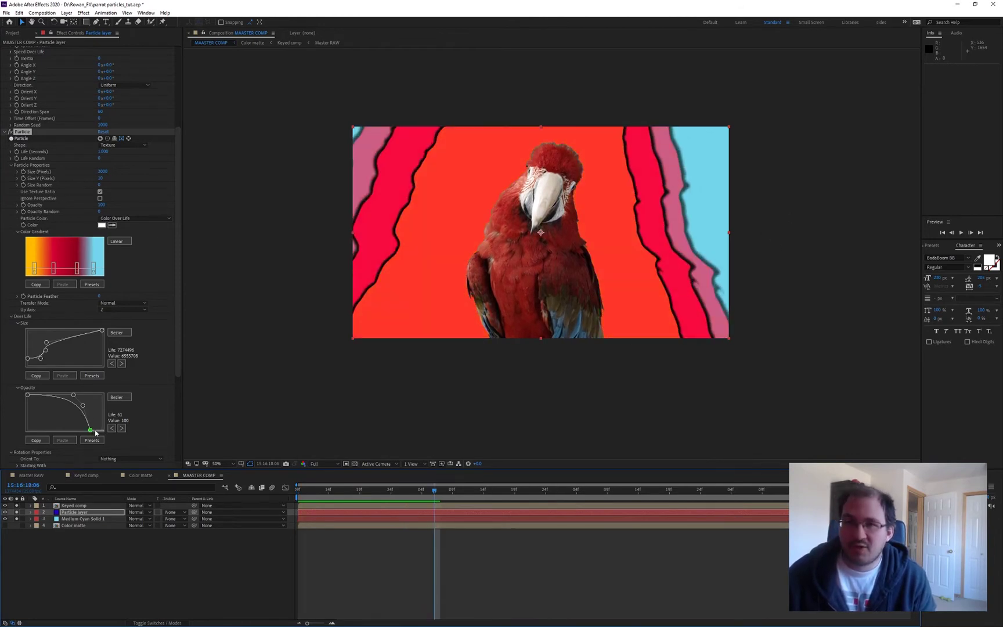
# Step: Move the end point of the opacity curve to the end of particle life at zero opacity and preview the animation
pyautogui.moveTo(96, 433); pyautogui.dragTo(103, 430)
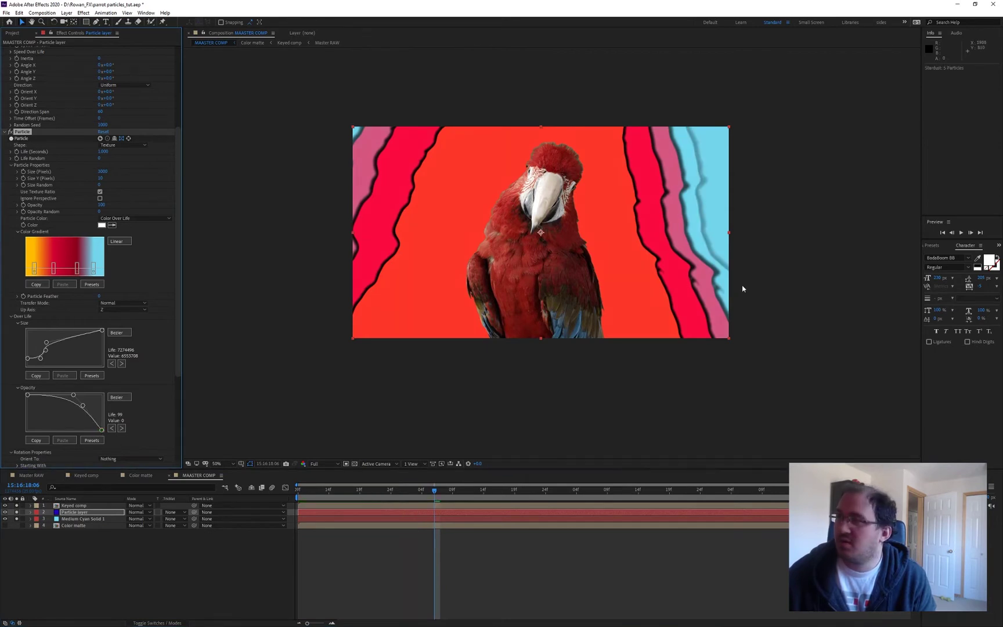
pyautogui.press('space')
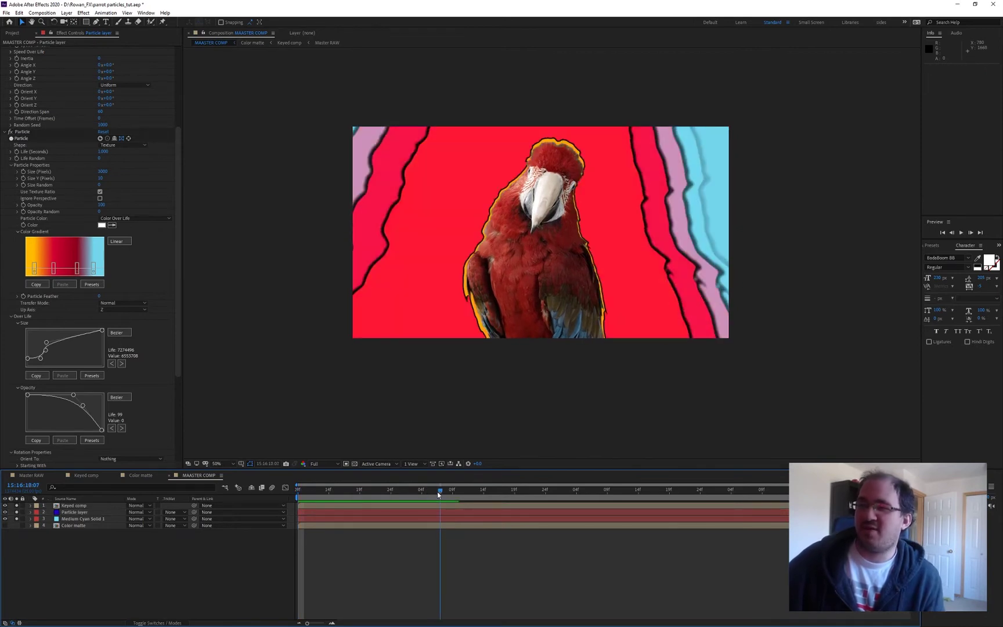
pyautogui.press('space')
pyautogui.press('space')
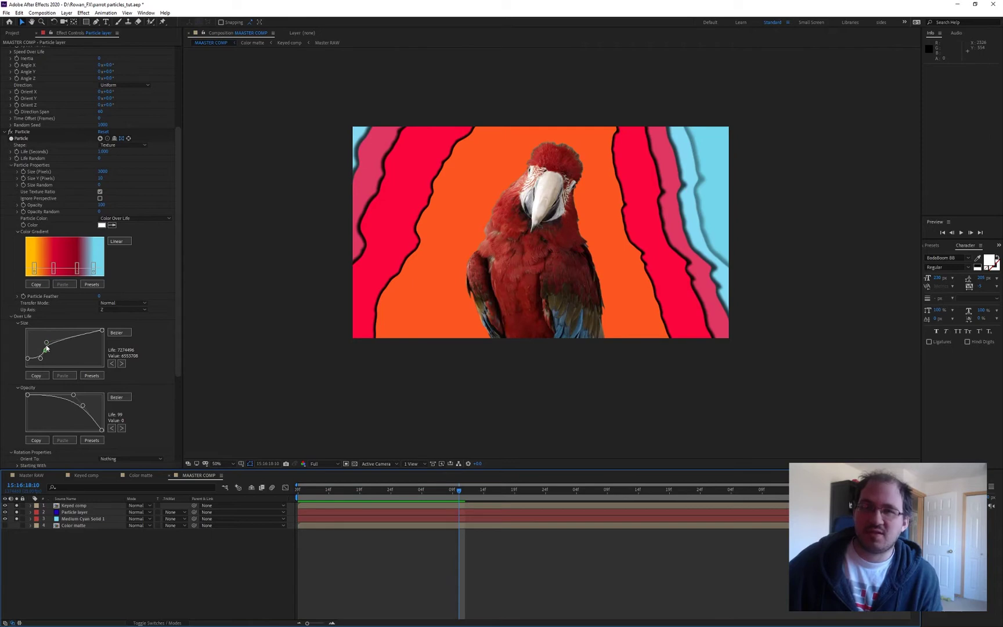
# Step: Adjust the middle of the particles' size-over-life curve and set particle life to 2 seconds
pyautogui.moveTo(47, 345)
pyautogui.mouseDown()
pyautogui.moveTo(67, 342)
pyautogui.moveTo(45, 358)
pyautogui.mouseUp()
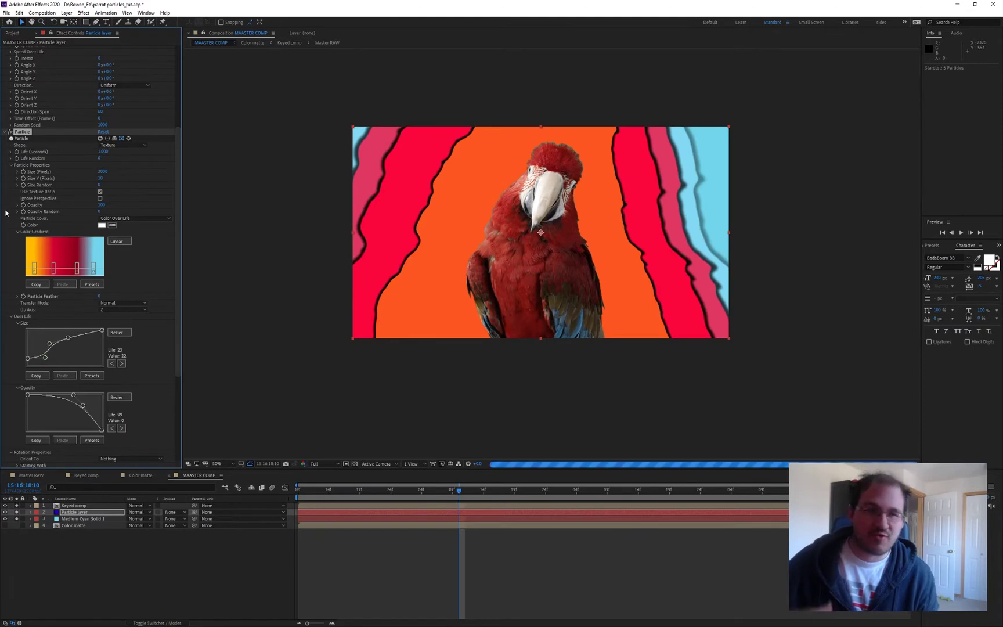
pyautogui.click(103, 151)
pyautogui.write('2')
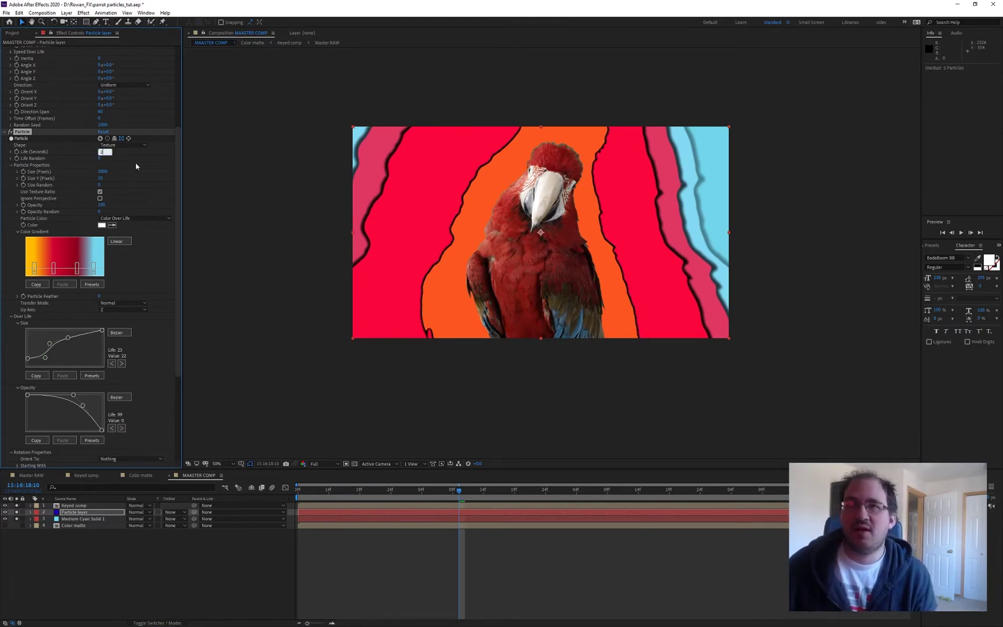
pyautogui.press('Return')
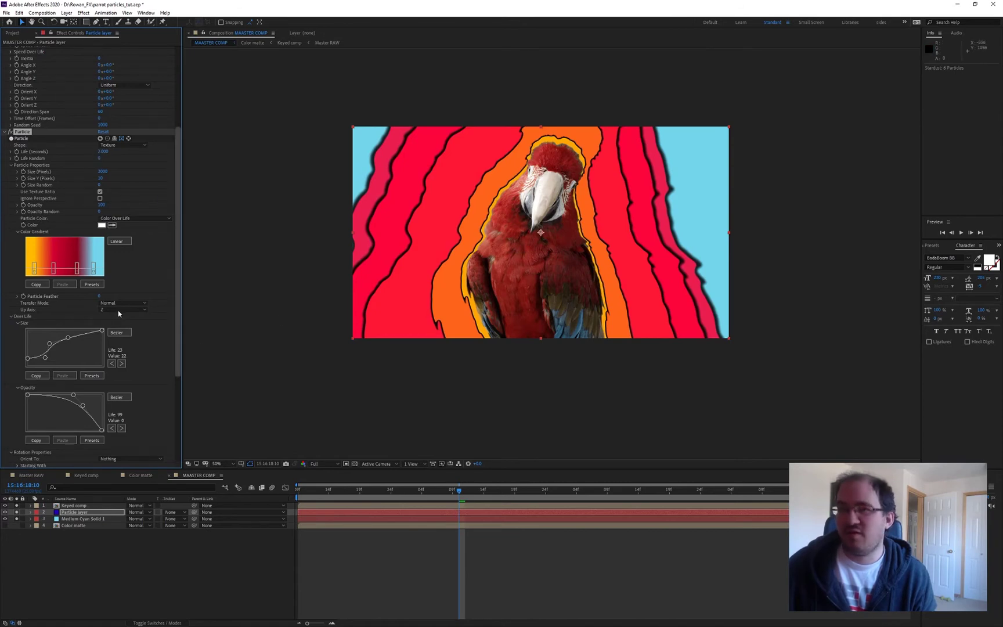
# Step: Pull the upper handle of the size curve inward for a steeper rise and preview the composition from its start
pyautogui.moveTo(68, 339)
pyautogui.mouseDown()
pyautogui.moveTo(76, 335)
pyautogui.moveTo(44, 360)
pyautogui.moveTo(68, 337)
pyautogui.moveTo(51, 342)
pyautogui.mouseUp()
pyautogui.click(401, 557)
pyautogui.press('Home')
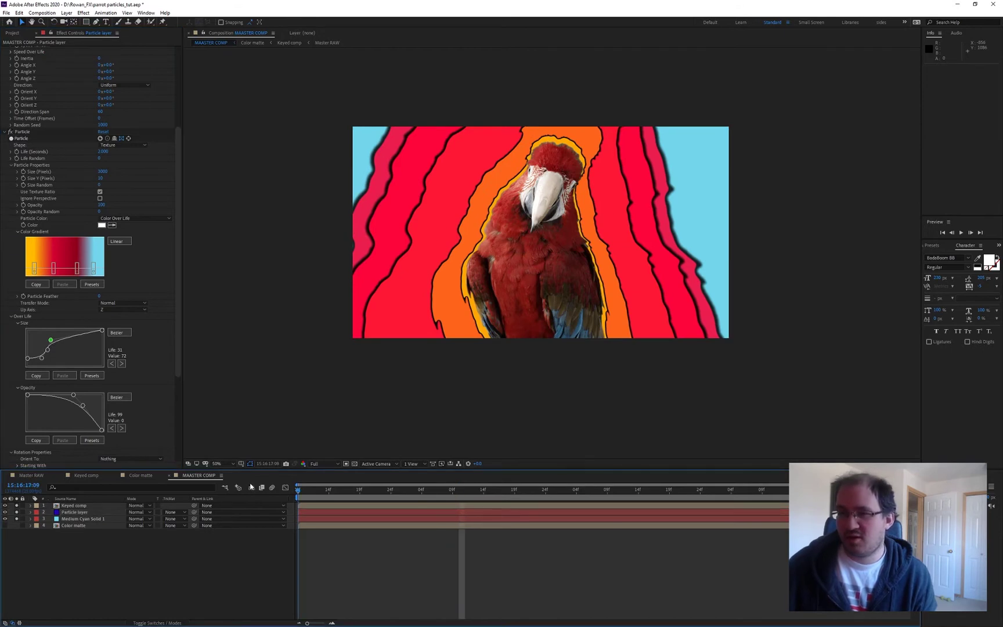
pyautogui.press('space')
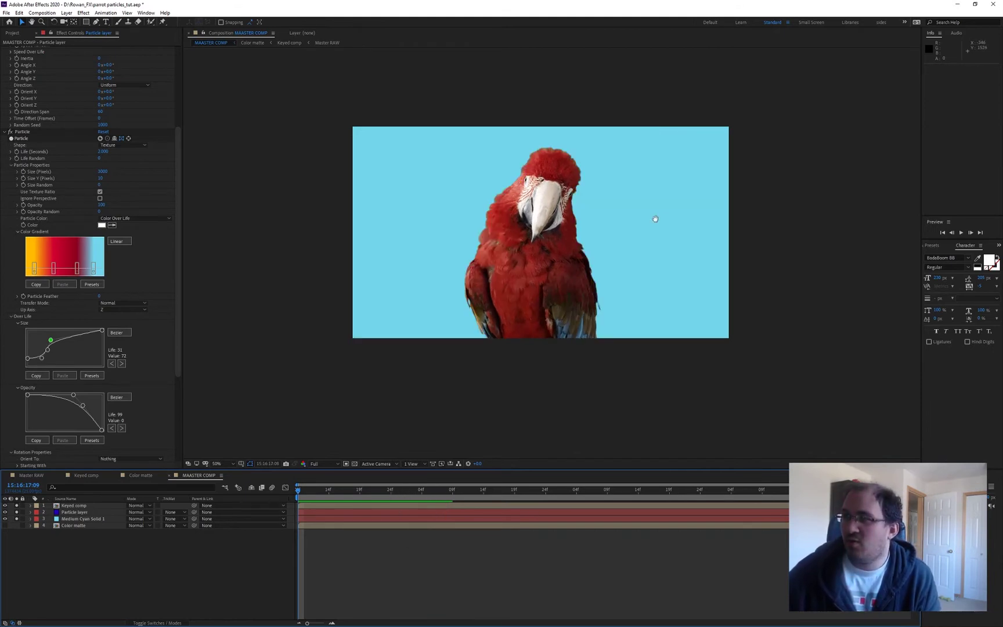
pyautogui.click(446, 491)
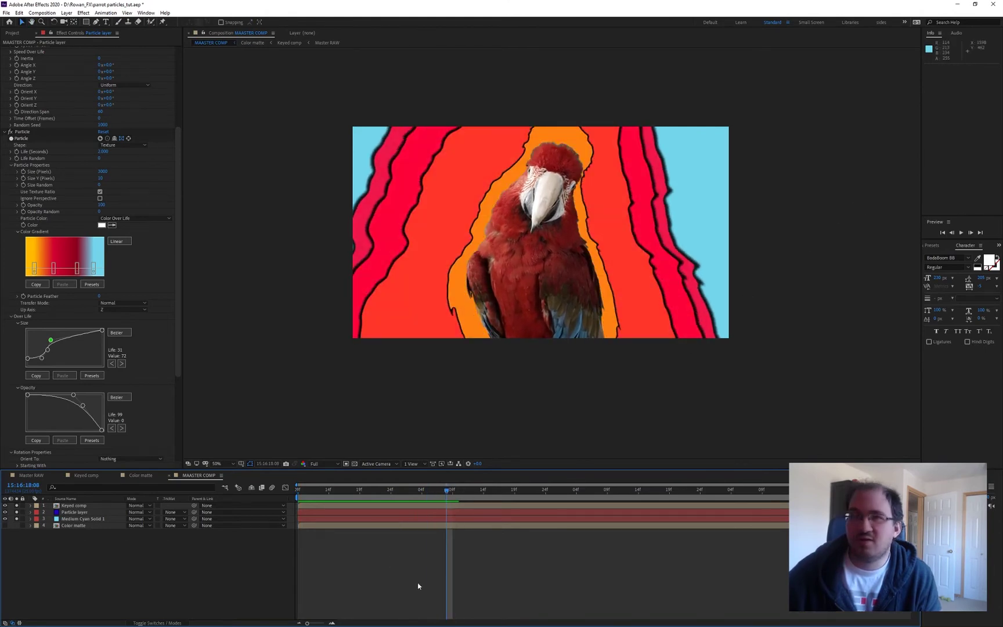
# Step: Open the Color matte composition and add the Fast Grunge 1 texture from Animation Composer above the Keyed comp layers
pyautogui.click(86, 526)
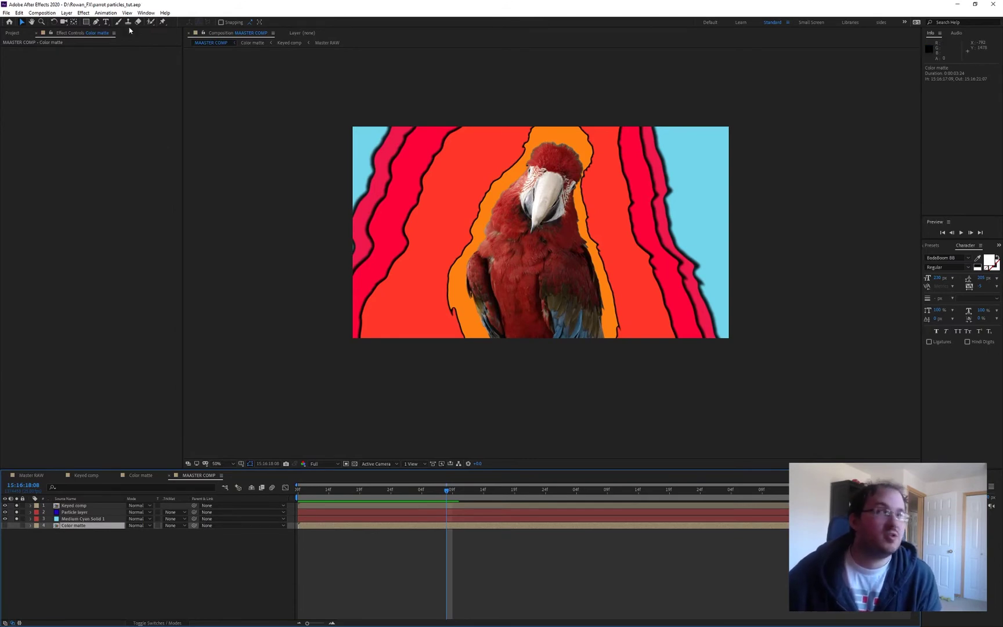
pyautogui.click(145, 13)
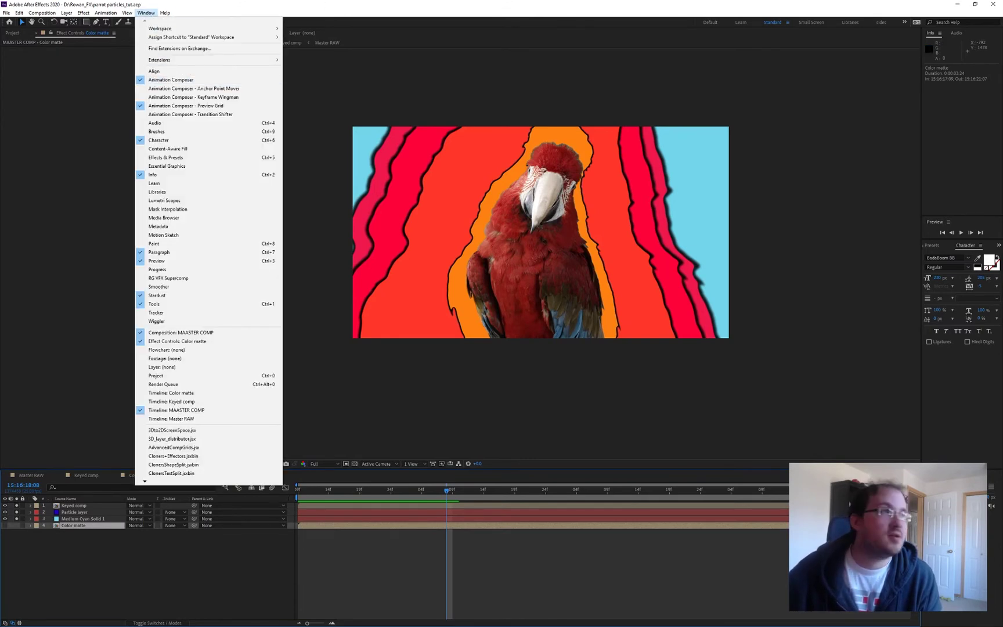
pyautogui.click(171, 80)
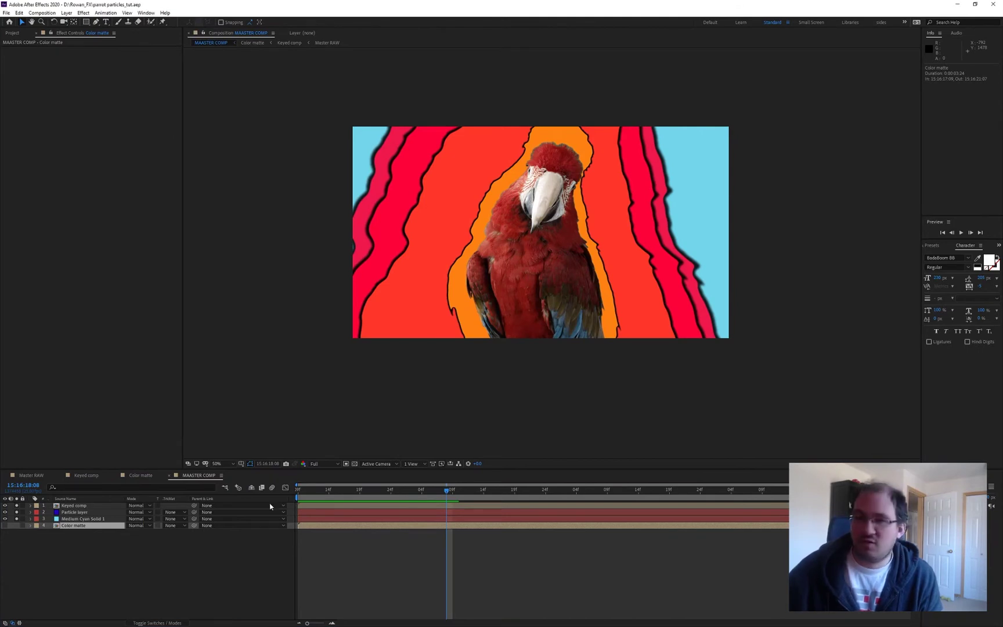
pyautogui.doubleClick(82, 526)
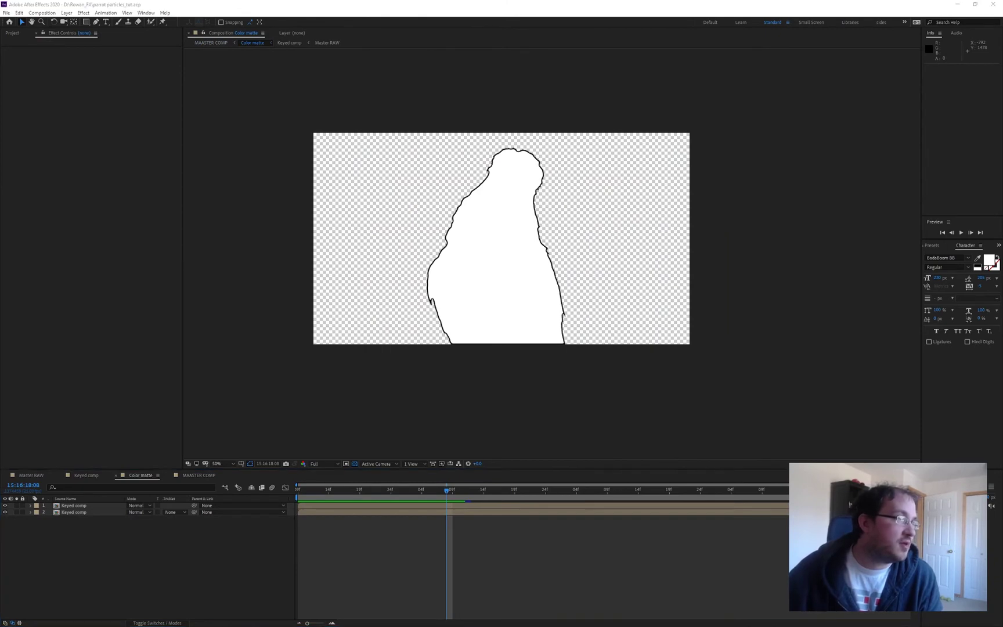
pyautogui.moveTo(496, 505); pyautogui.dragTo(332, 516)
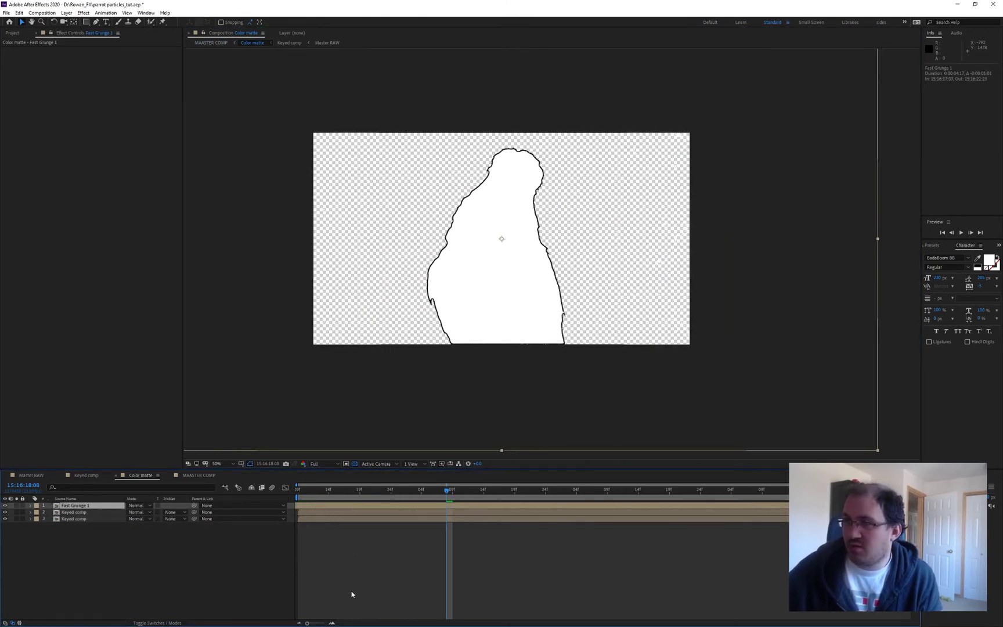
# Step: Scale the Fast Grunge 1 layer down to about 58 percent, slightly larger than the frame
pyautogui.click(352, 591)
pyautogui.press(',')
pyautogui.click(705, 178)
pyautogui.moveTo(715, 141); pyautogui.dragTo(636, 185)
# Step: Apply the Invert effect to the Fast Grunge 1 layer
pyautogui.hotkey('ctrl', 'space')
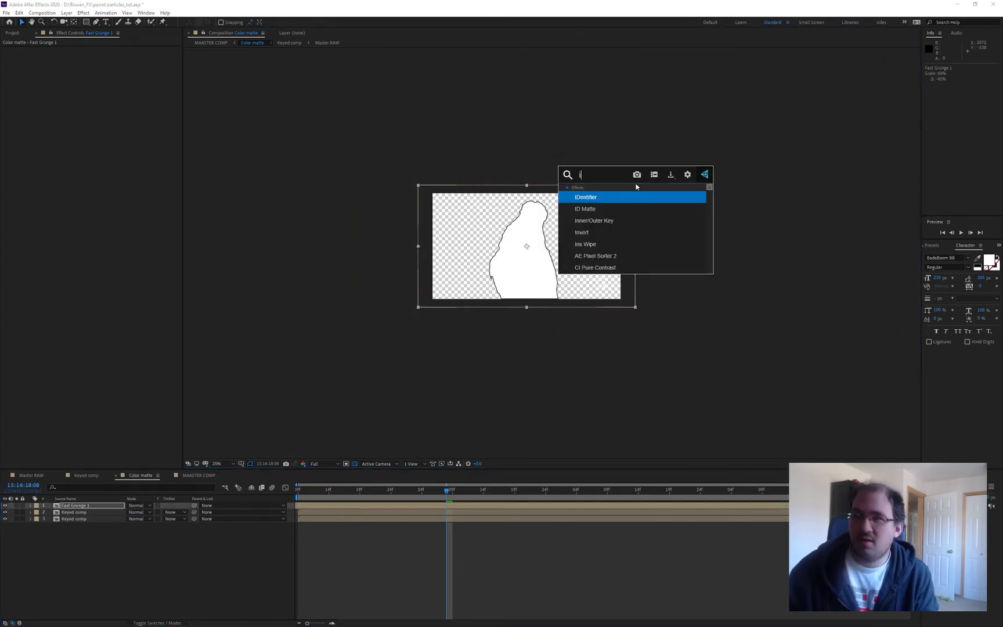
pyautogui.write('inv')
pyautogui.press('Return')
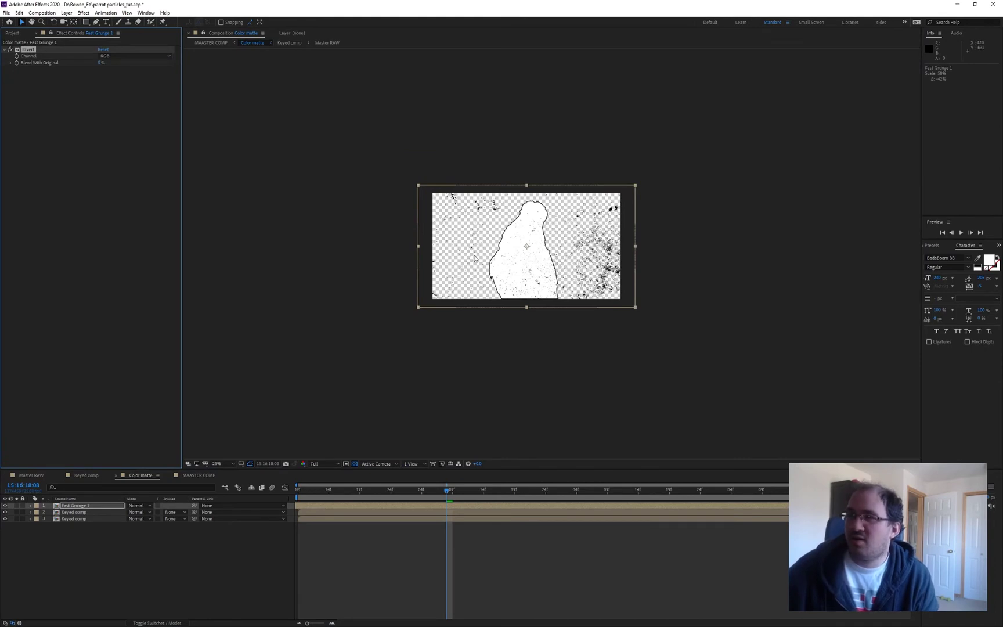
pyautogui.press('.')
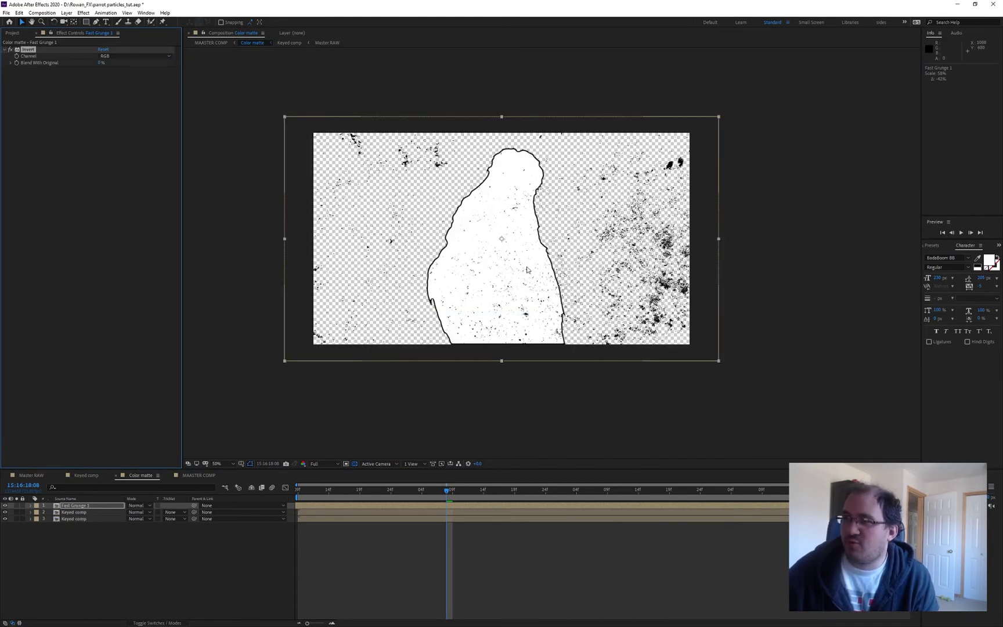
# Step: Hide the transparency grid, scale the grunge layer down to just cover the frame, and preview the texture from the start
pyautogui.click(355, 464)
pyautogui.moveTo(719, 119); pyautogui.dragTo(693, 129)
pyautogui.click(305, 491)
pyautogui.press('space')
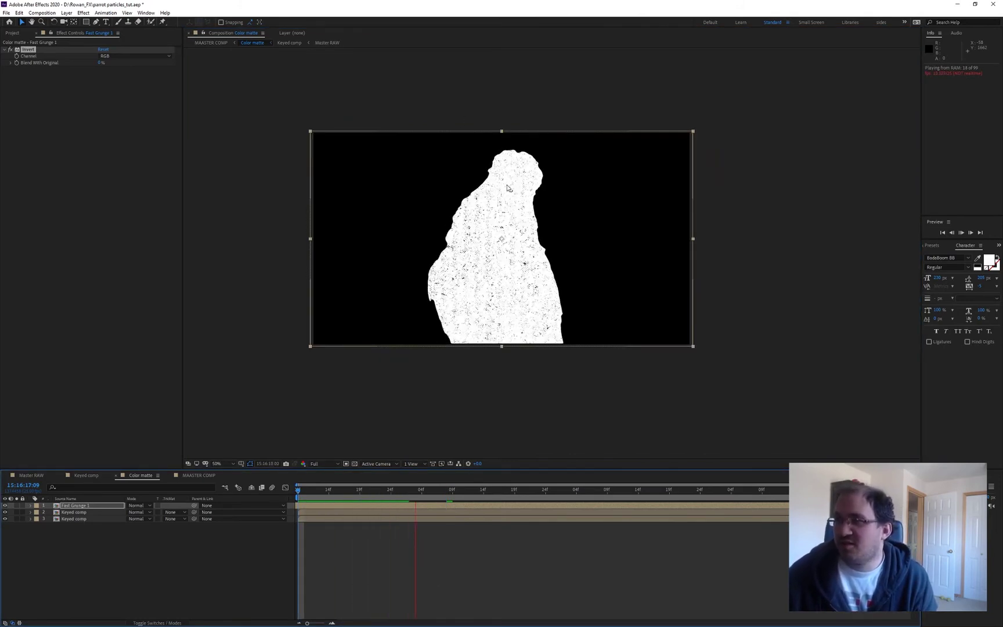
pyautogui.press('space')
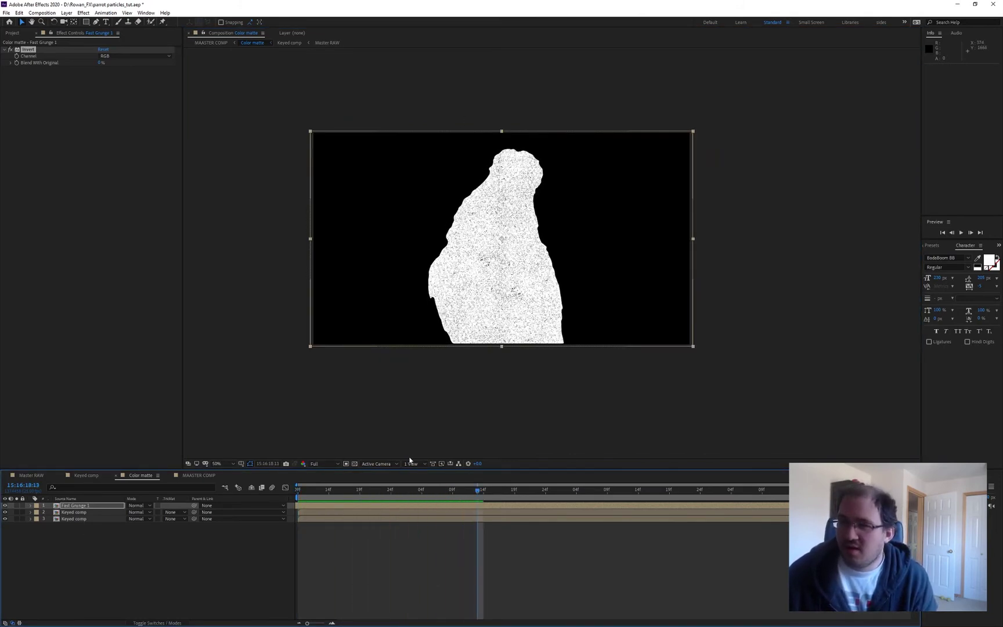
# Step: Turn the transparency grid back on and save the project
pyautogui.click(353, 464)
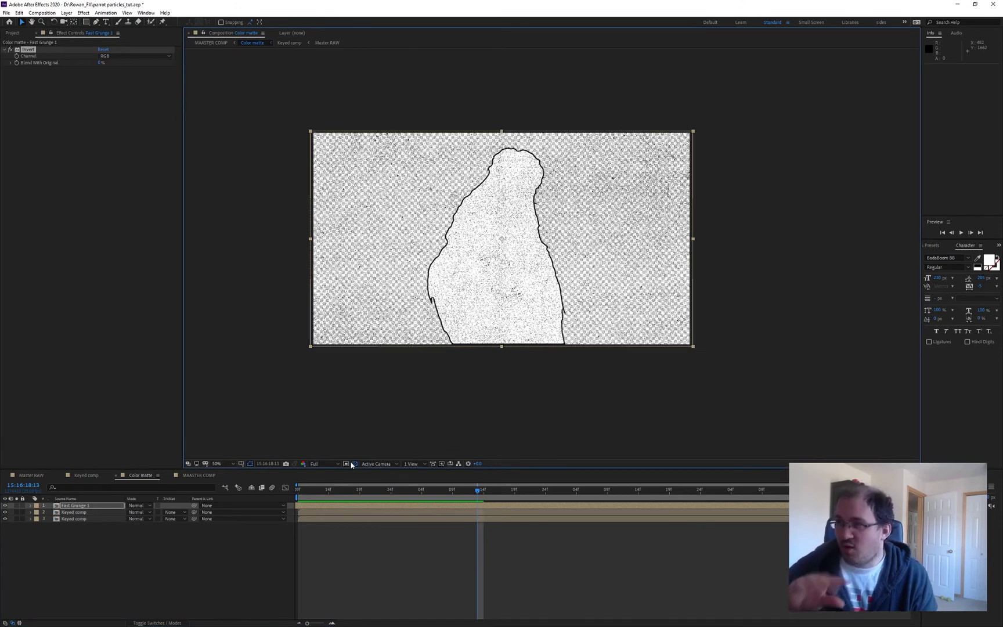
pyautogui.click(473, 566)
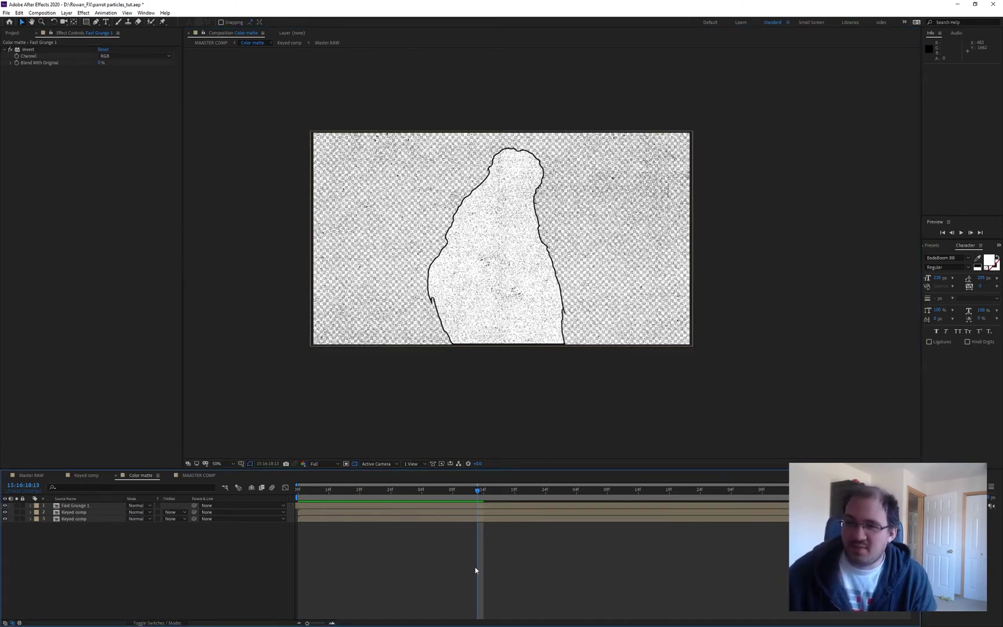
pyautogui.hotkey('ctrl', 's')
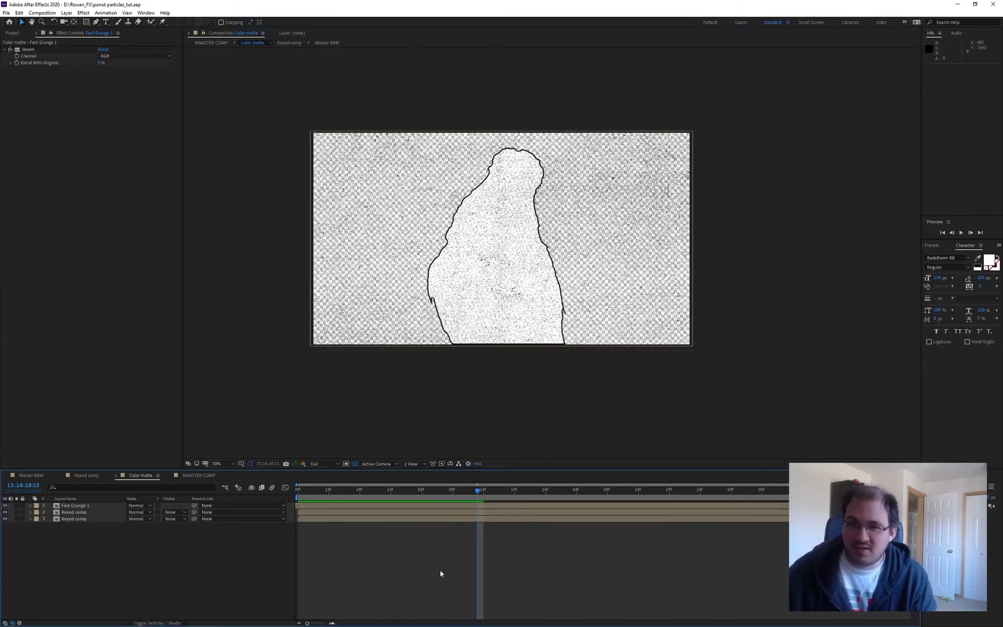
# Step: Return to MAASTER COMP and preview the grunge-textured outlines from the start
pyautogui.click(200, 476)
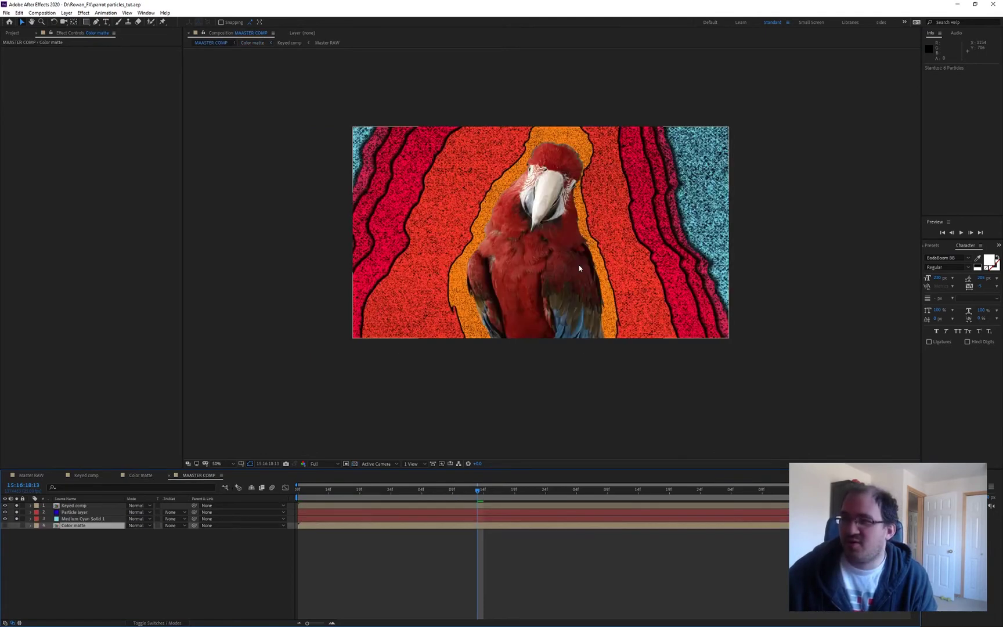
pyautogui.press('Home')
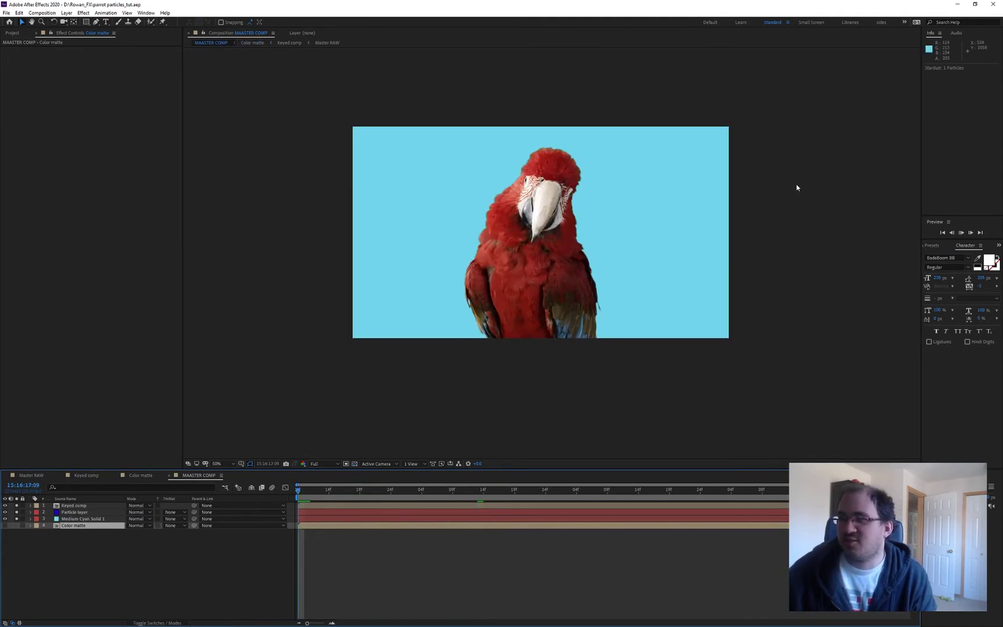
pyautogui.press('space')
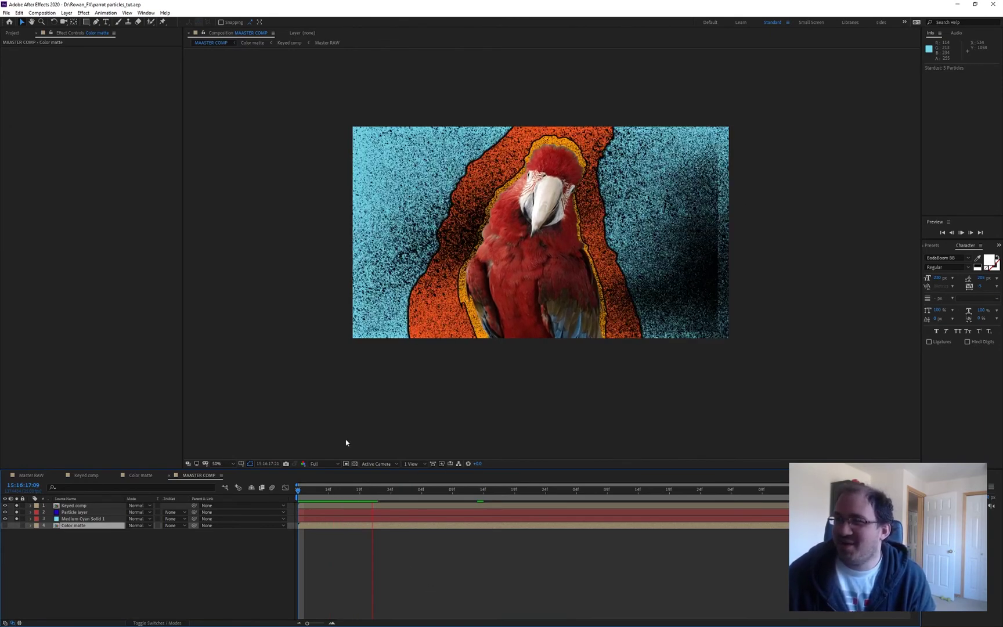
pyautogui.press('space')
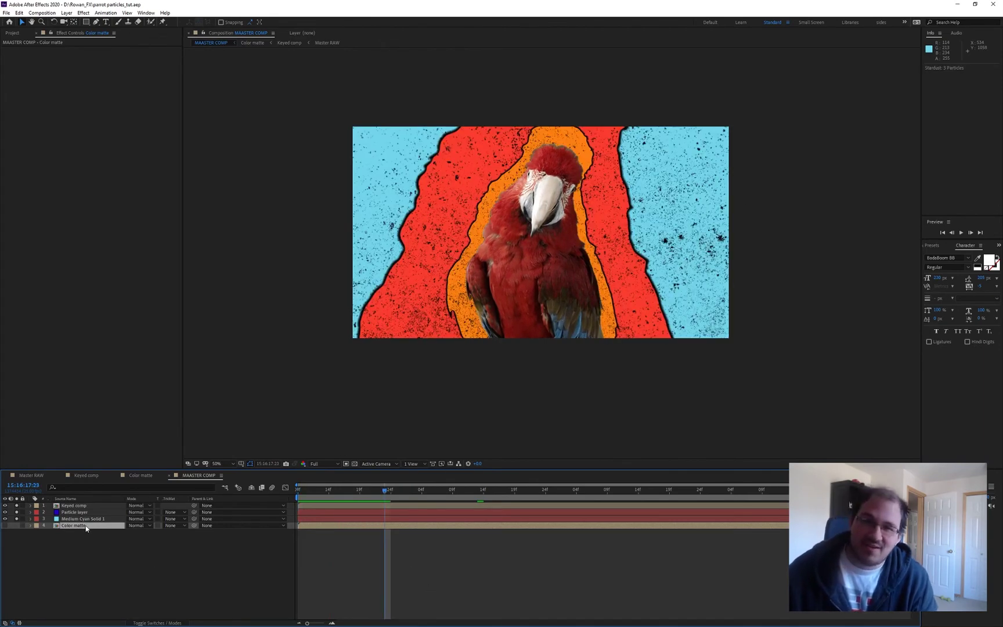
# Step: In the Color matte comp, duplicate the bottom black-filled Keyed comp layer and move the copy above Fast Grunge 1
pyautogui.doubleClick(75, 526)
pyautogui.click(77, 519)
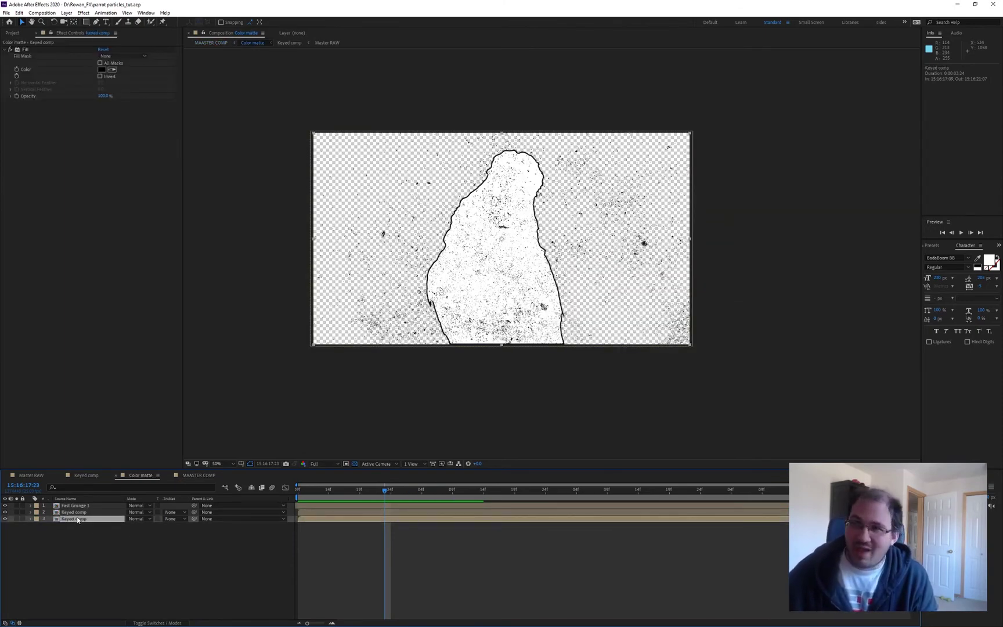
pyautogui.hotkey('ctrl', 'd')
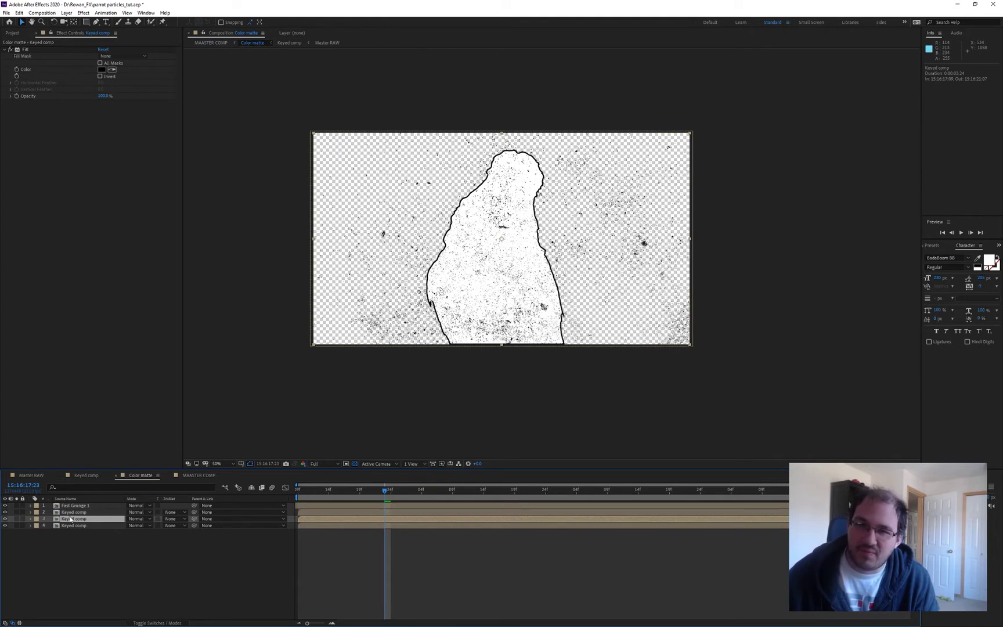
pyautogui.click(16, 519)
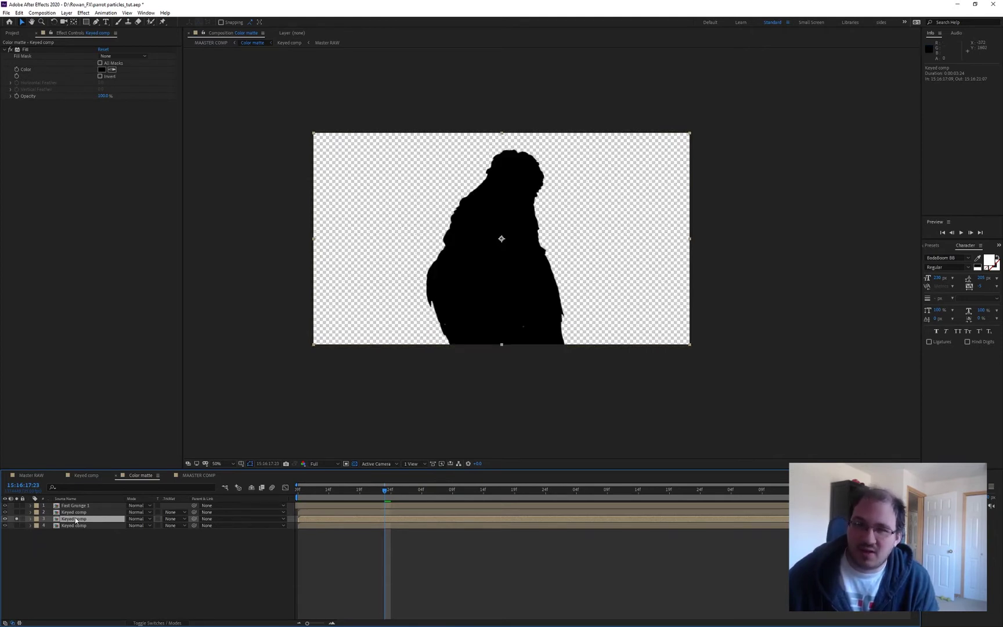
pyautogui.hotkey('ctrl', 'shift', ']')
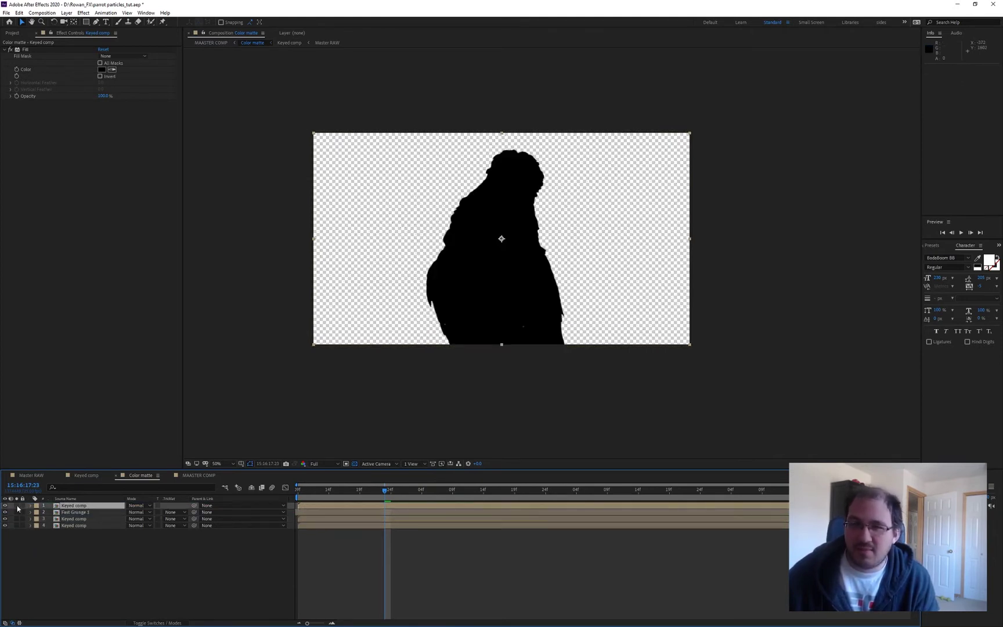
# Step: Turn off solo on the top Keyed comp layer and set its blending mode to Stencil Alpha
pyautogui.click(16, 505)
pyautogui.click(140, 505)
pyautogui.click(154, 452)
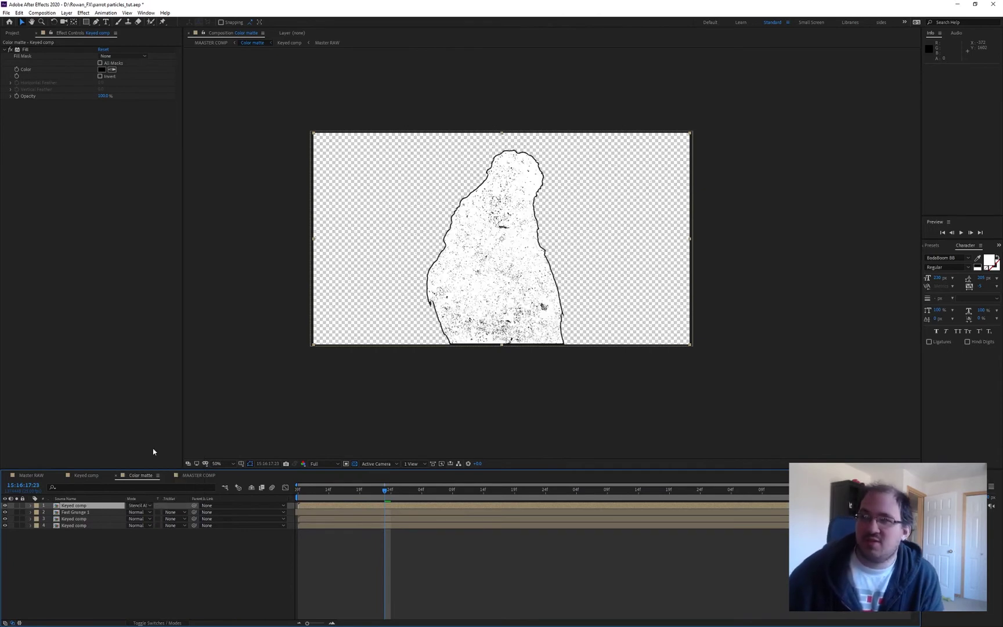
pyautogui.click(569, 597)
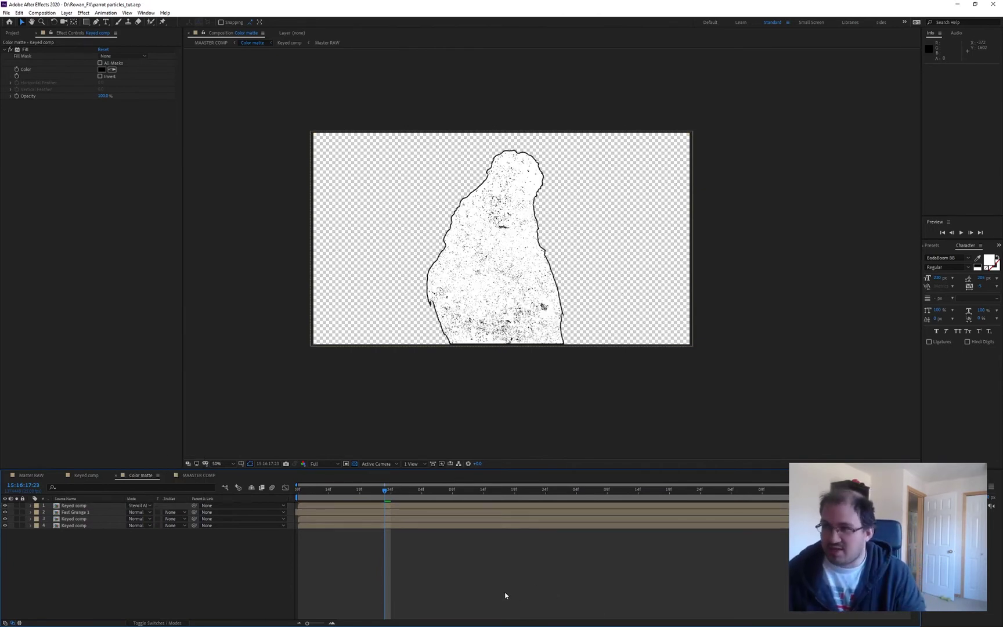
# Step: Solo the top Keyed comp layer, switch it to Normal to show its silhouette, and restore Stencil Alpha without solo
pyautogui.click(74, 505)
pyautogui.click(16, 505)
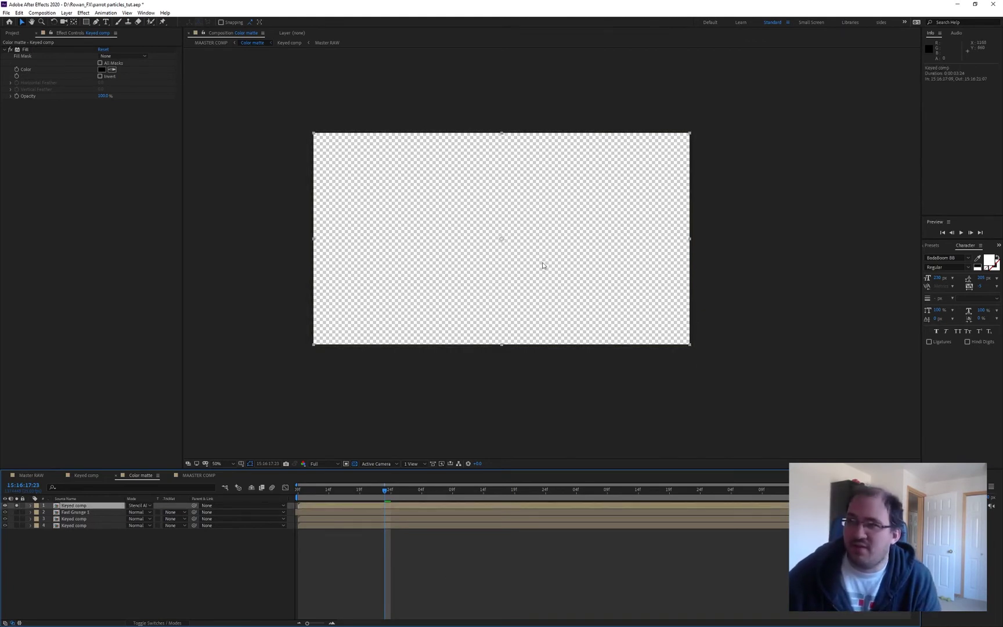
pyautogui.click(147, 505)
pyautogui.click(142, 158)
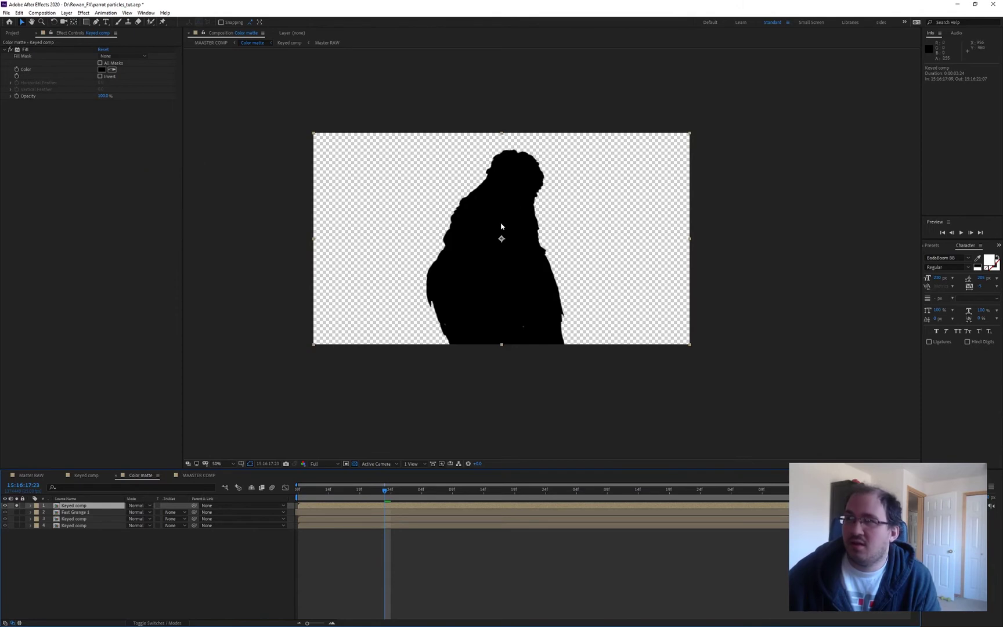
pyautogui.click(145, 507)
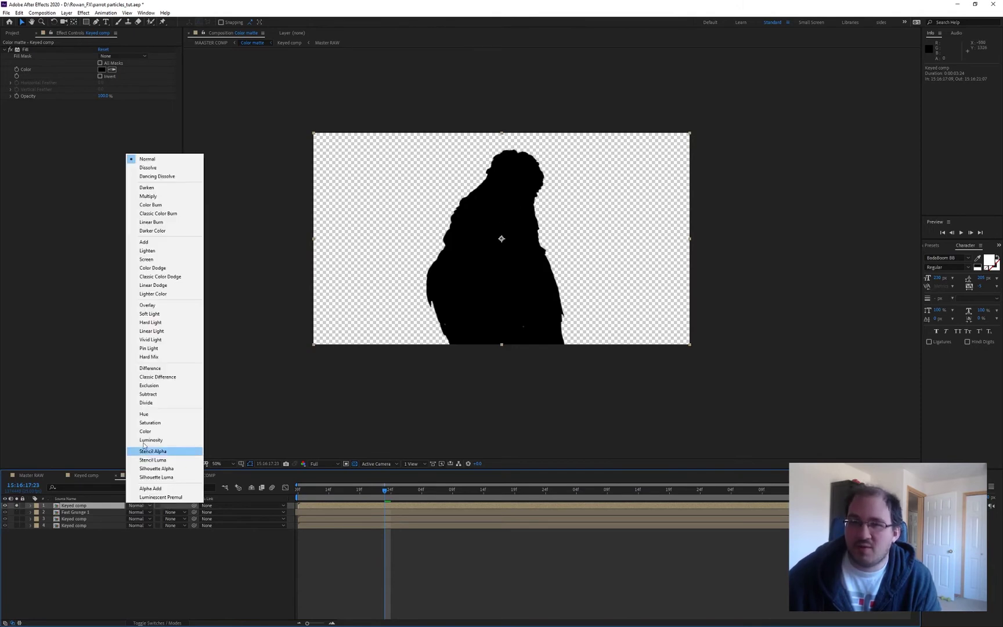
pyautogui.click(142, 452)
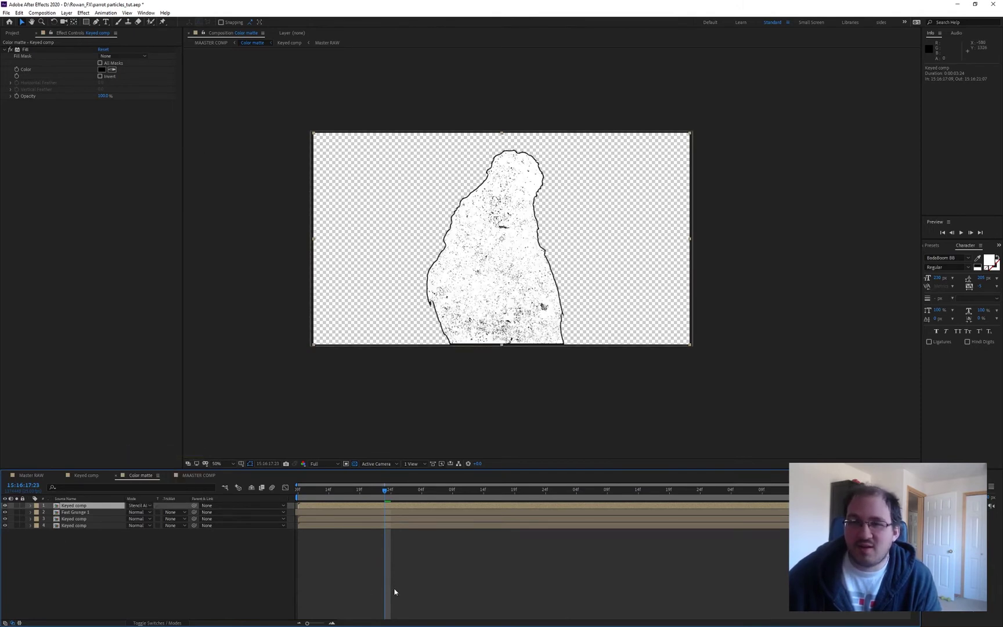
# Step: Save the project and preview the Color matte comp from the start
pyautogui.click(507, 586)
pyautogui.hotkey('ctrl', 's')
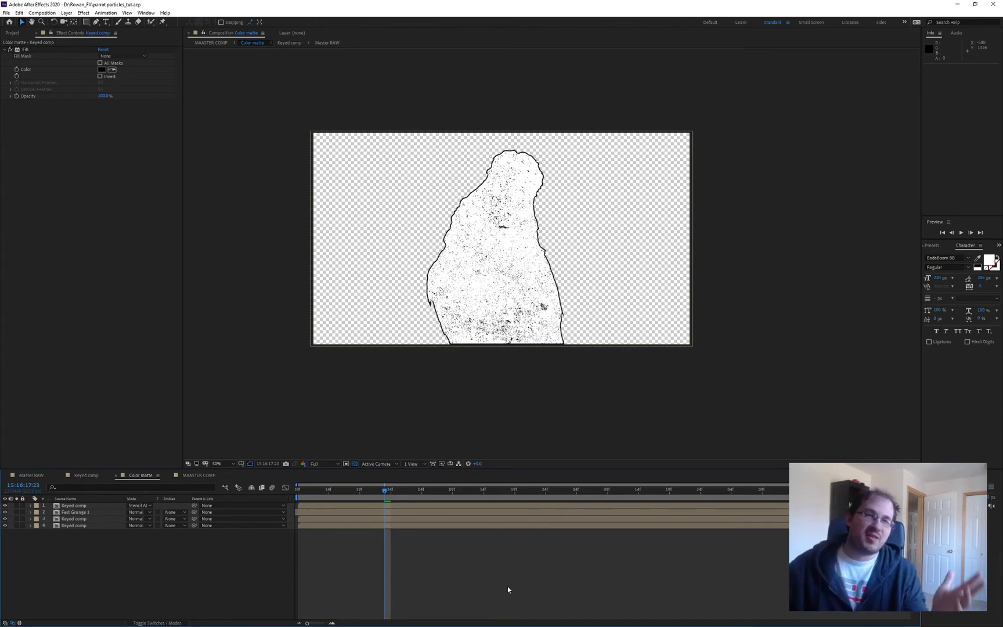
pyautogui.press('Home')
pyautogui.press('space')
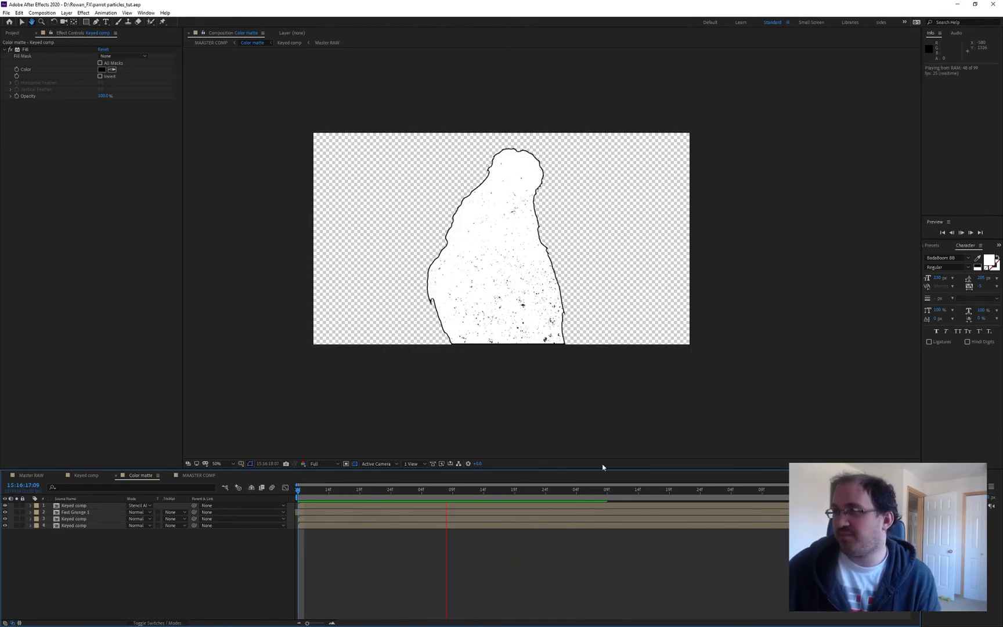
pyautogui.press('space')
pyautogui.press('space')
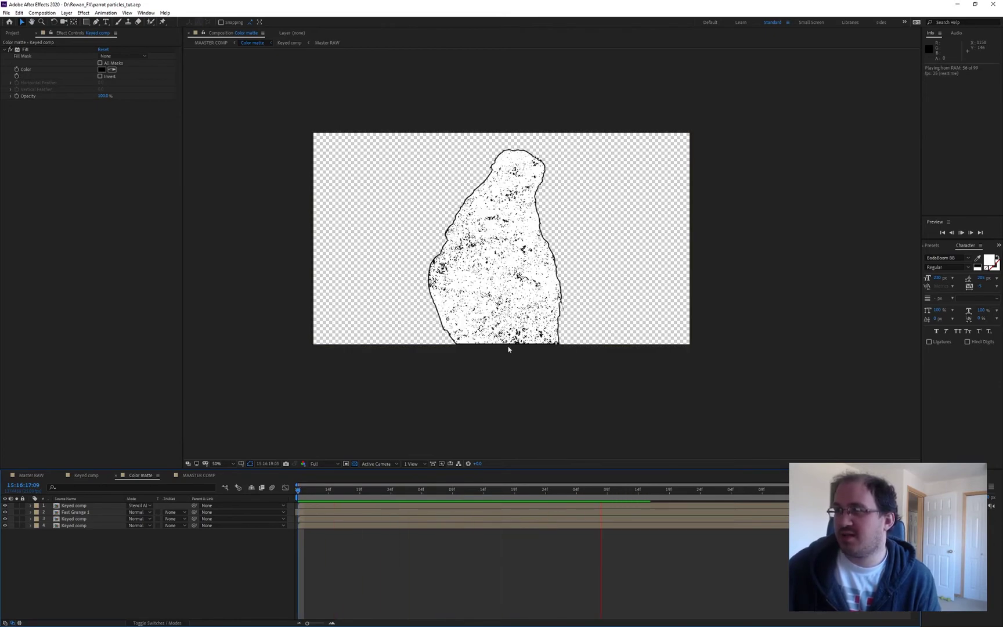
pyautogui.press('space')
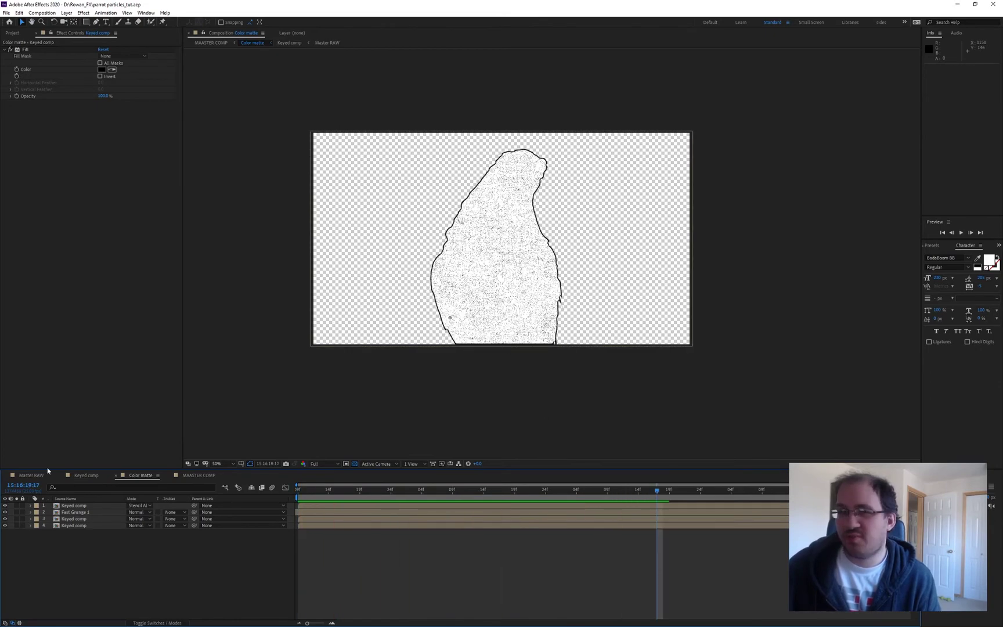
# Step: Return to MAASTER COMP, preview the stenciled outlines, and inspect the frames around 15:16:18:06
pyautogui.click(196, 476)
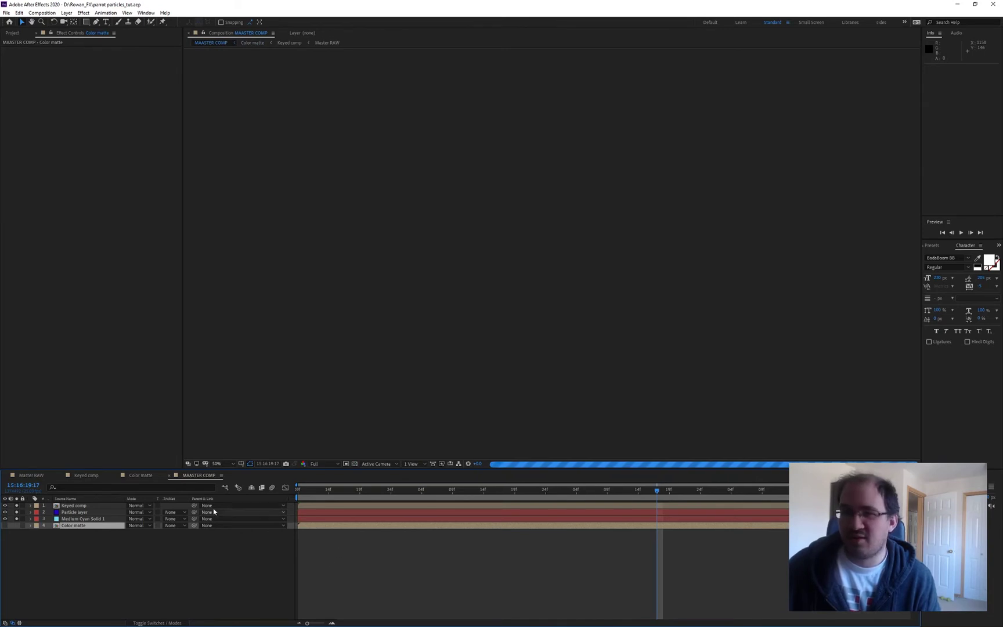
pyautogui.click(359, 596)
pyautogui.press('space')
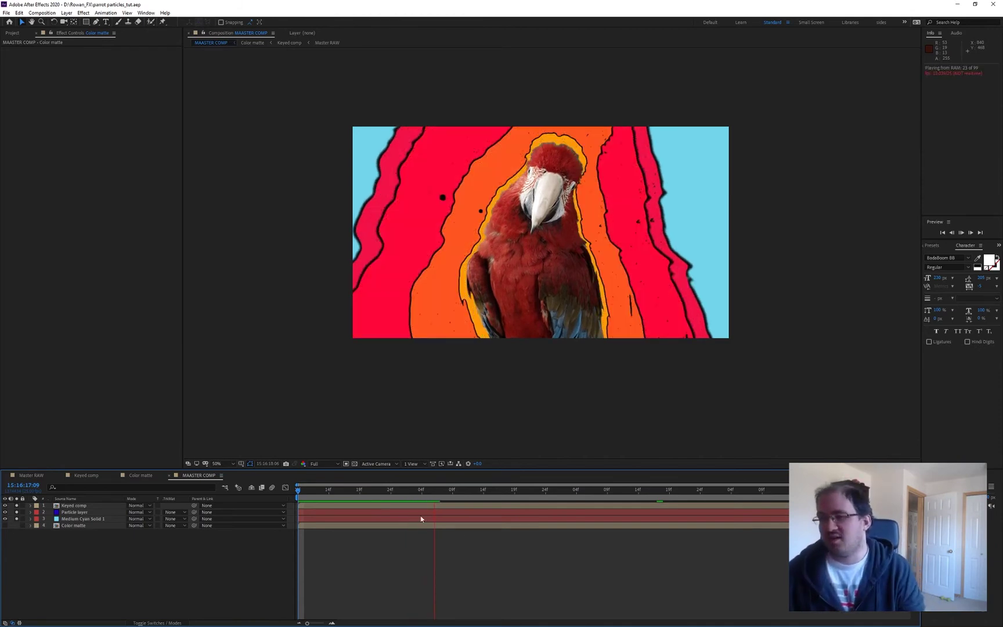
pyautogui.click(428, 491)
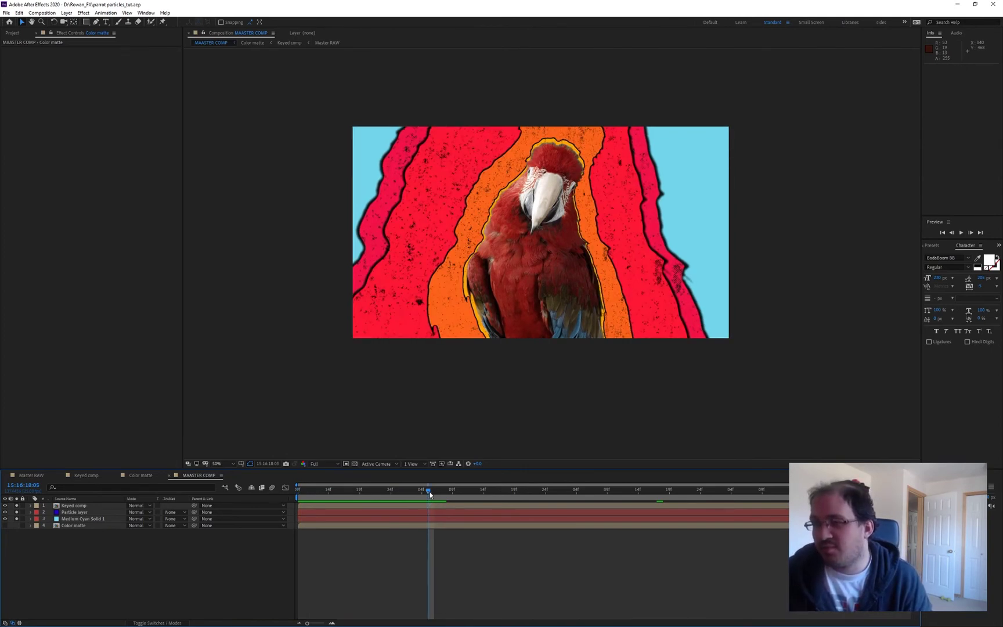
pyautogui.click(434, 492)
# Step: Show the Particle layer's texture settings and step through the opening frames up to 15:16:17:13
pyautogui.click(75, 513)
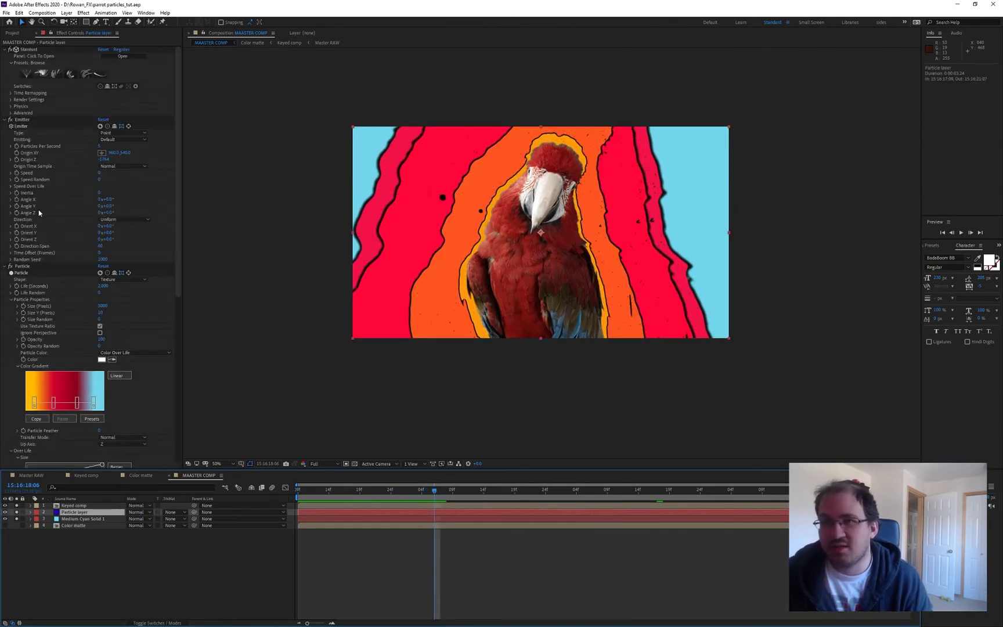
pyautogui.scroll(-10, 40, 349)
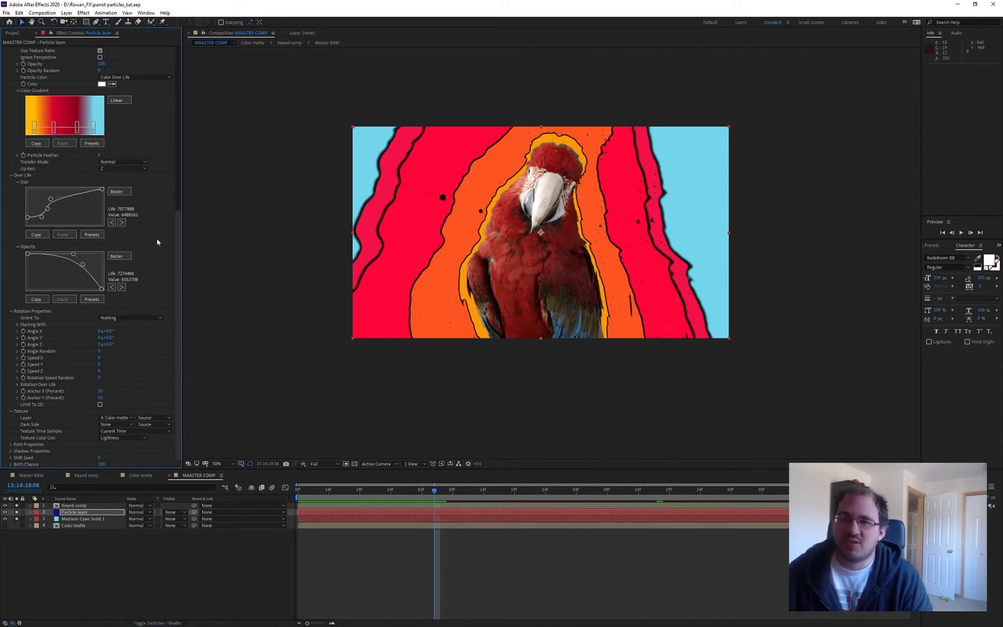
pyautogui.click(336, 567)
pyautogui.press('Home')
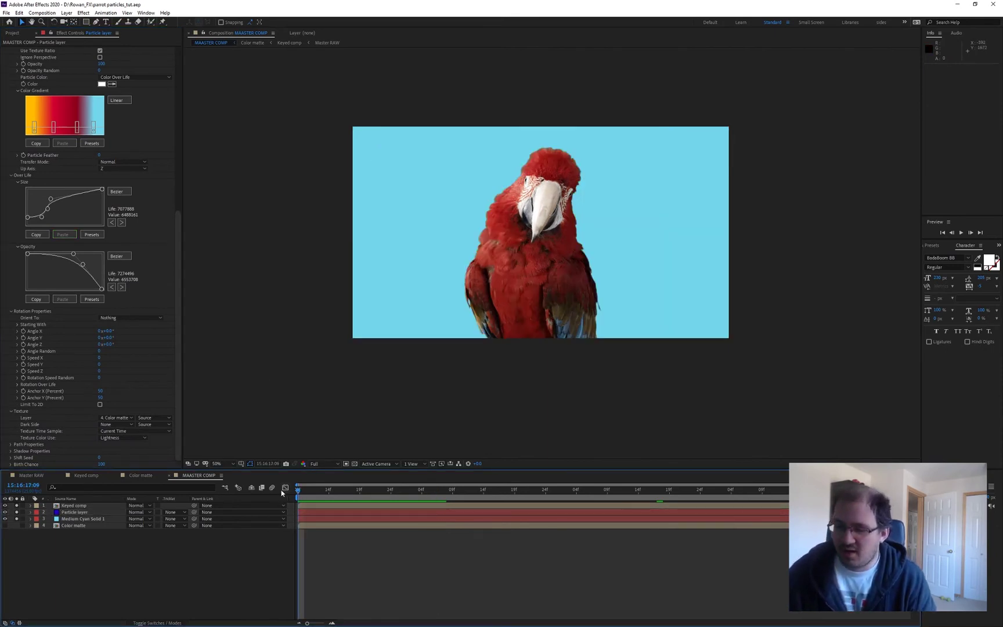
pyautogui.press('pagedown')
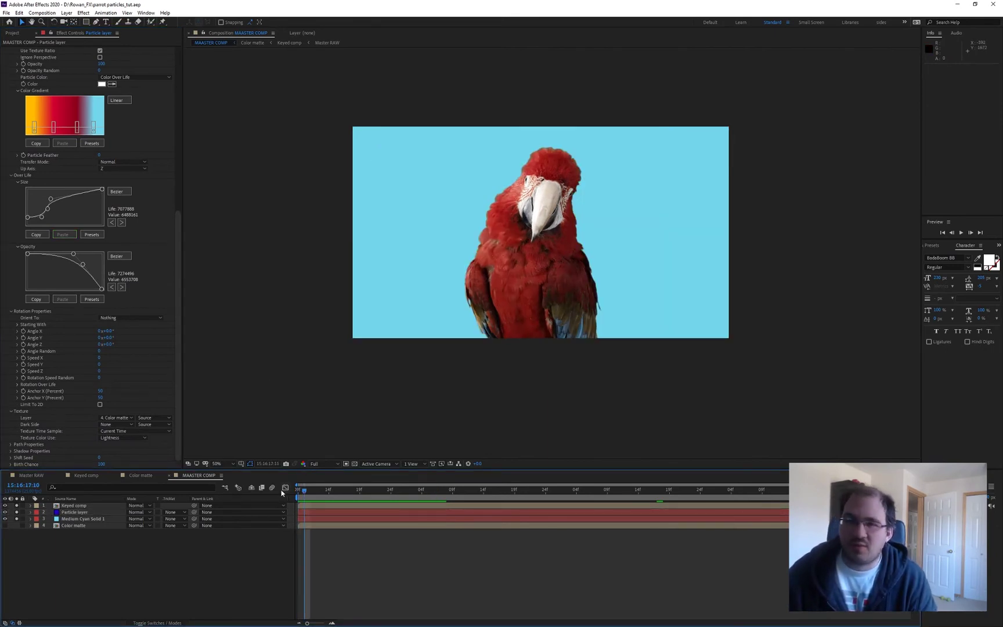
pyautogui.press('pagedown')
pyautogui.press('pagedown')
pyautogui.press('pagedown')
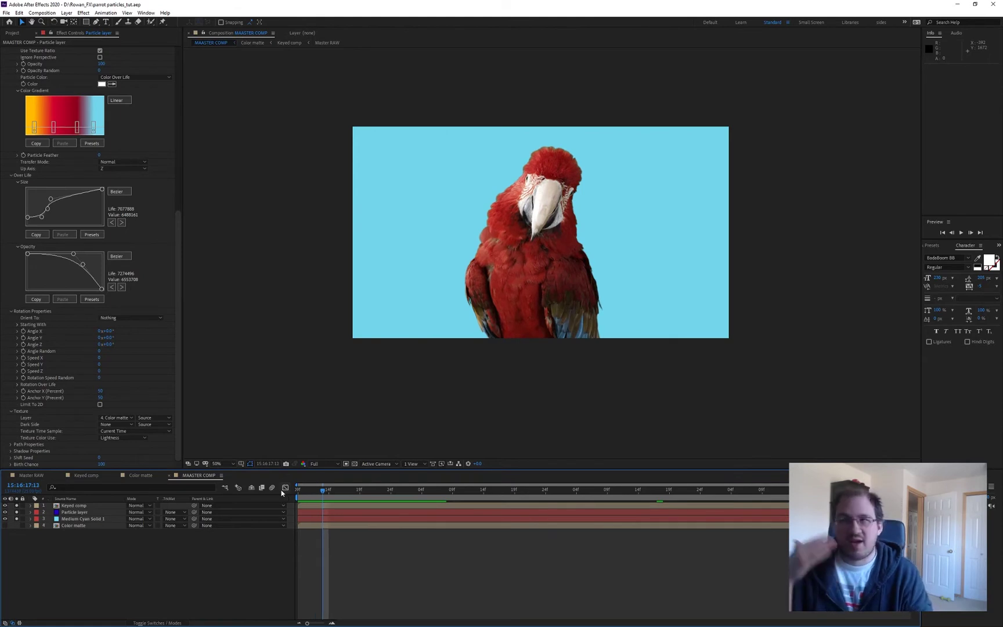
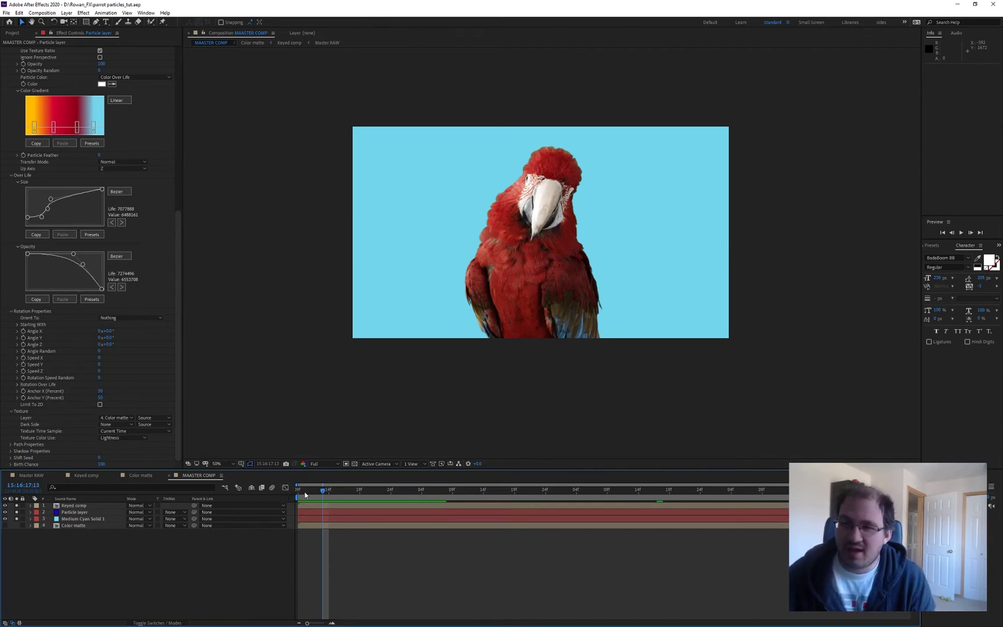
# Step: Step through the first frames again and play the preview, stopping at 15:16:18:02
pyautogui.press('Home')
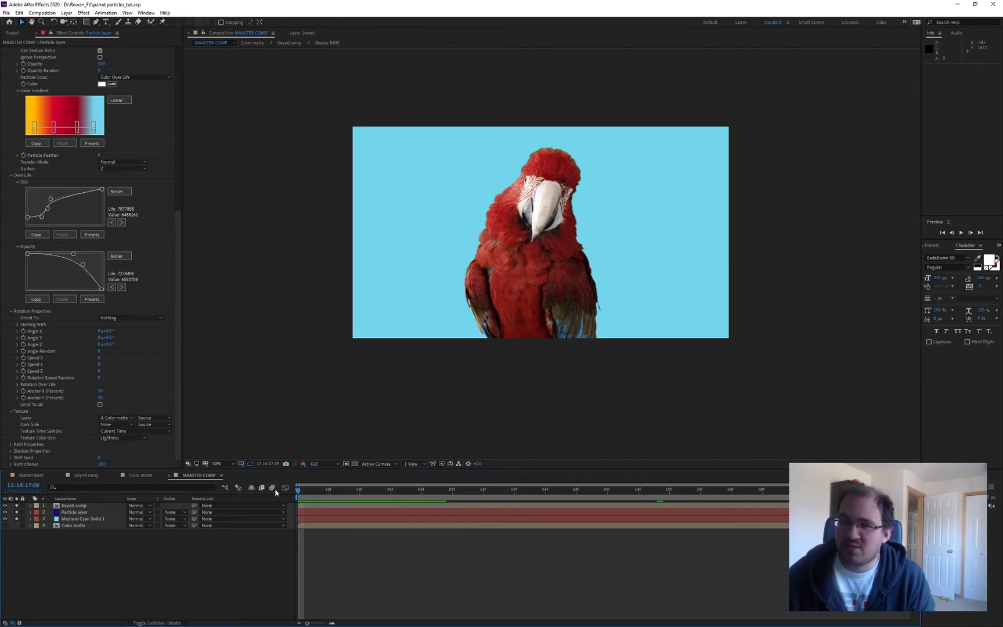
pyautogui.press('pagedown')
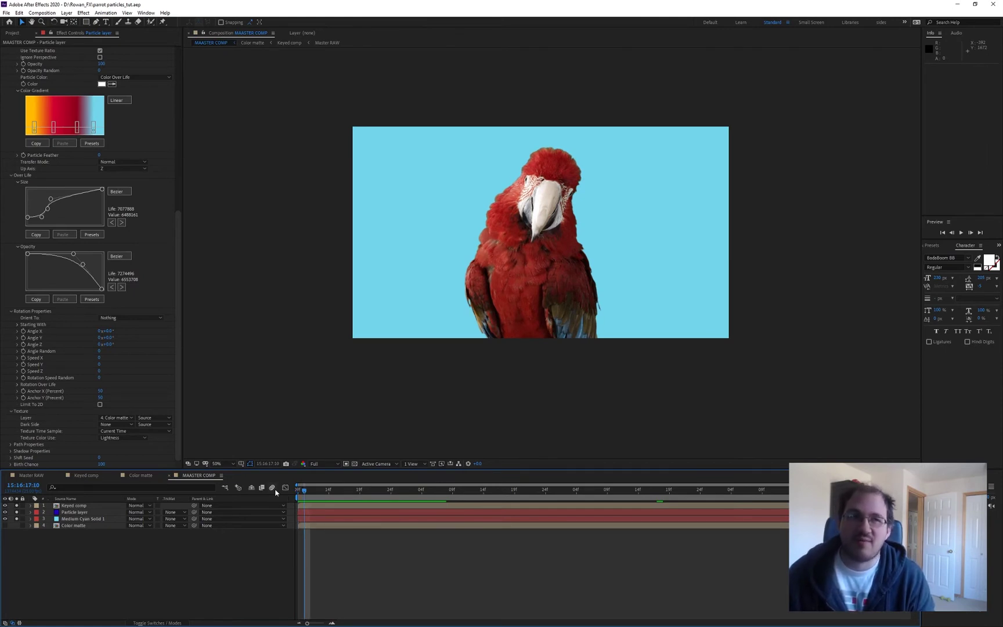
pyautogui.press('pagedown')
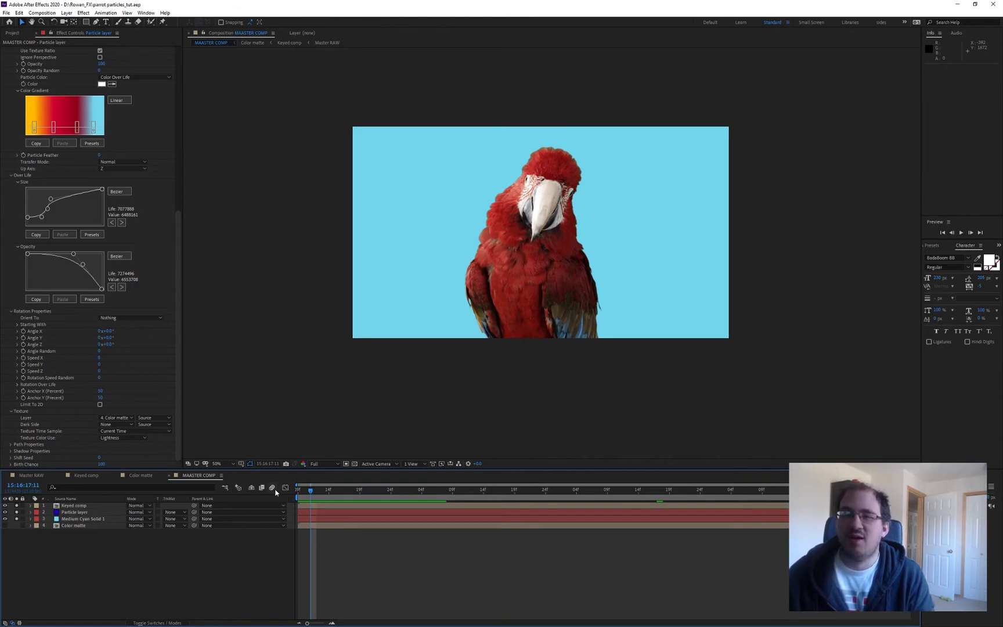
pyautogui.press('space')
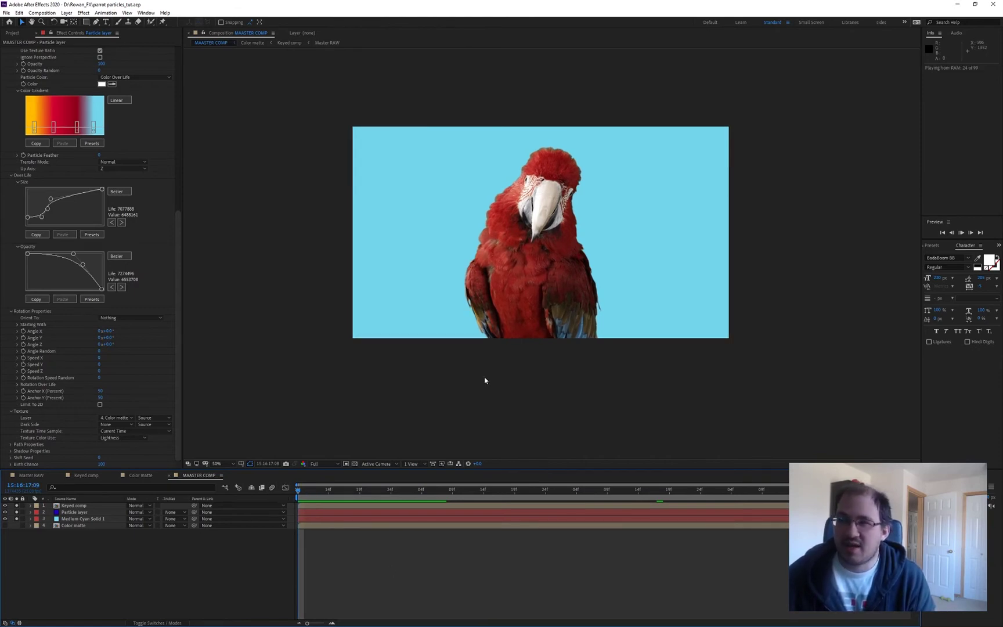
pyautogui.press('space')
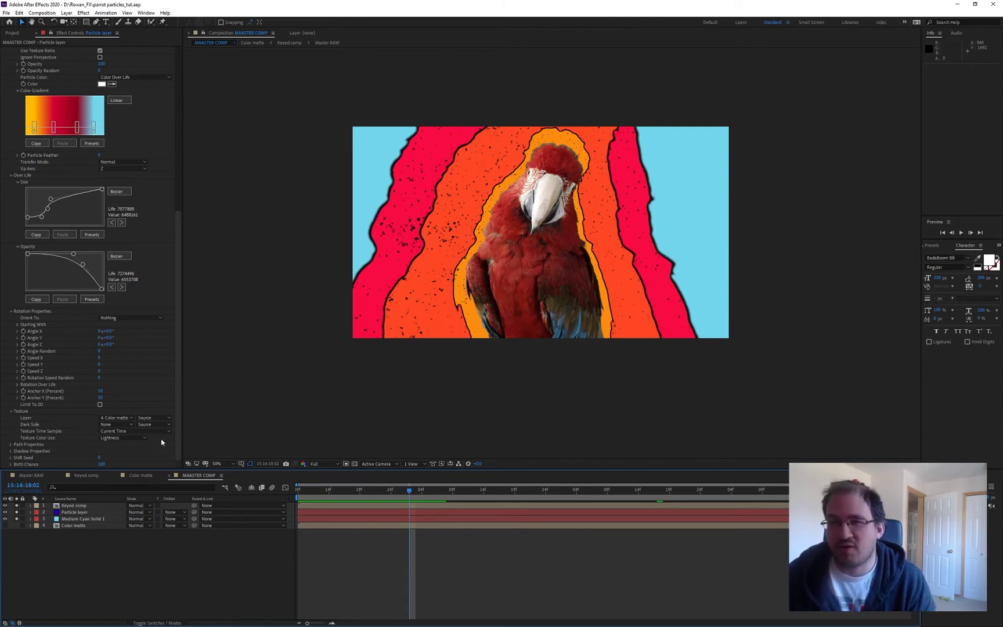
# Step: Set the Particle layer's Texture Time Sample to Random Still Frame
pyautogui.click(84, 414)
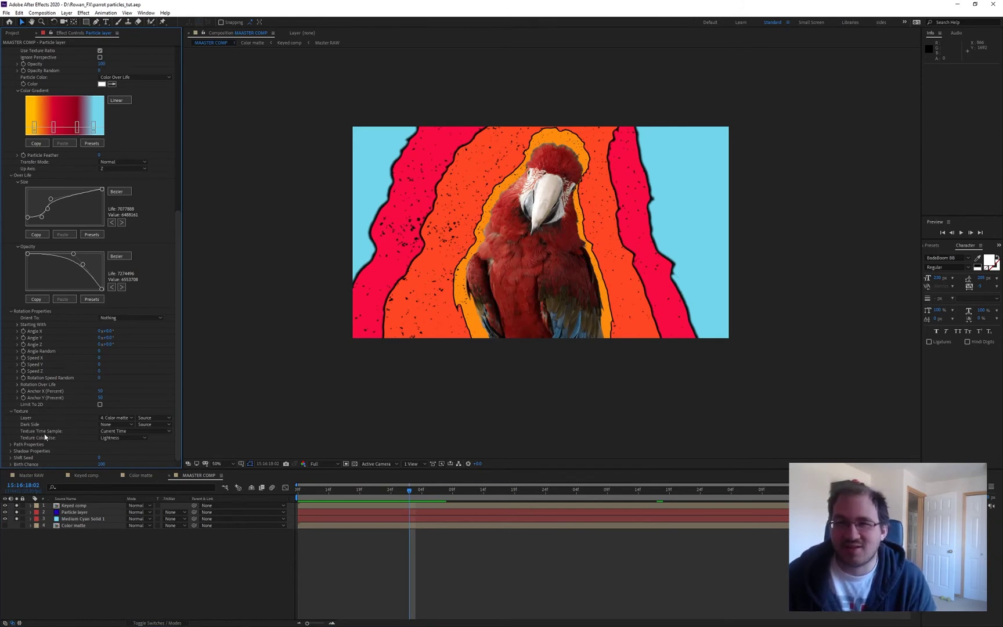
pyautogui.click(123, 432)
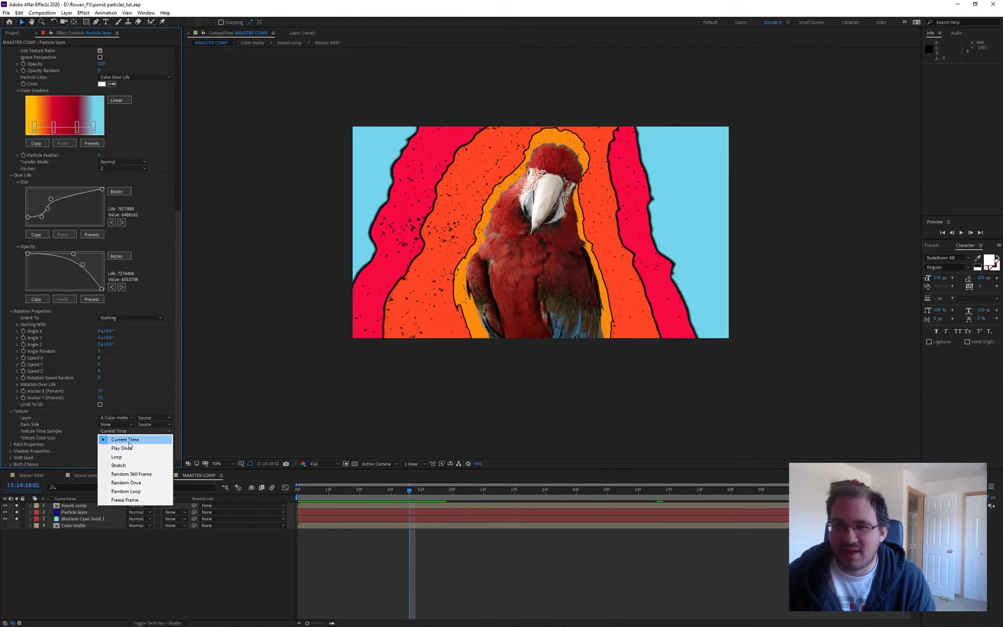
pyautogui.click(129, 475)
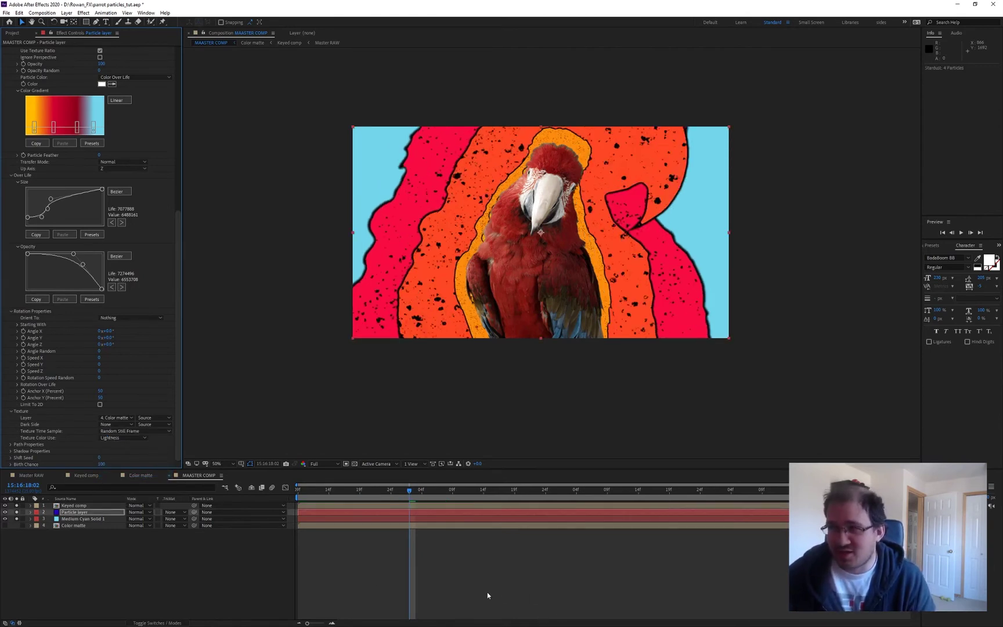
# Step: Preview MAASTER COMP from the start with random still-frame textures and save the project
pyautogui.press('Home')
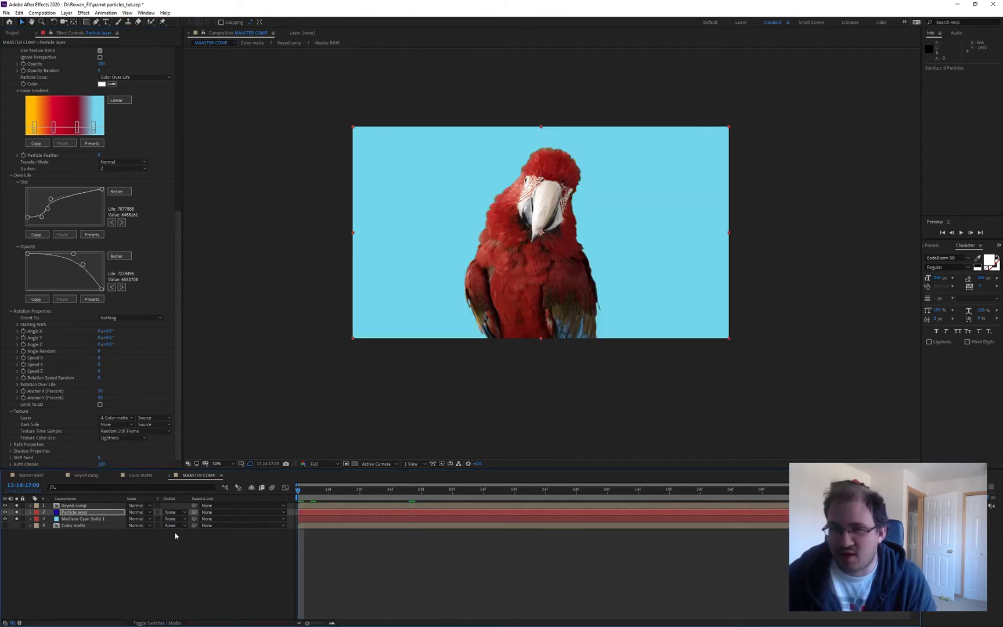
pyautogui.press('space')
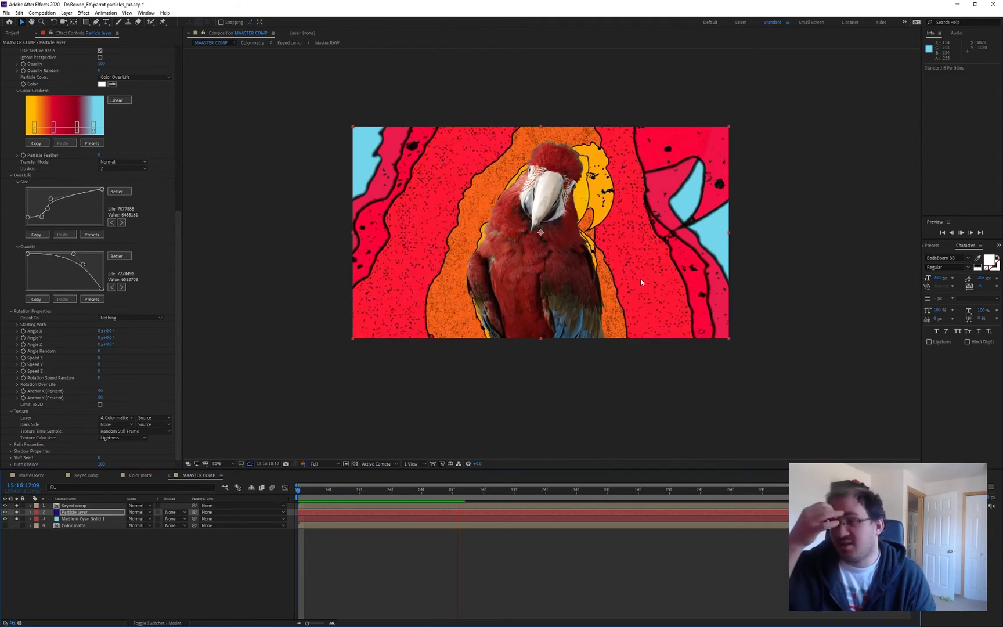
pyautogui.press('space')
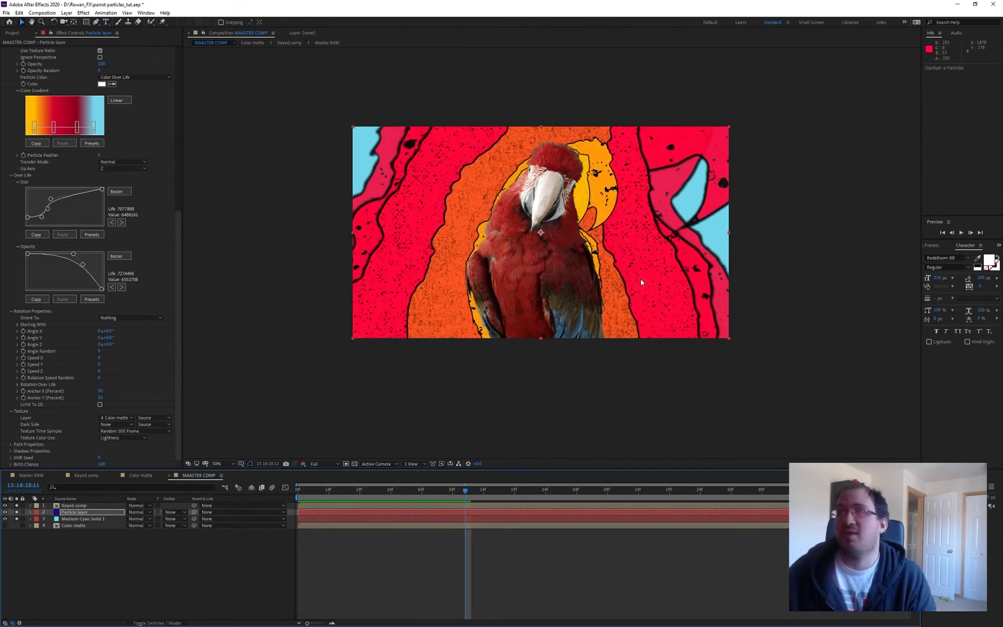
pyautogui.click(435, 587)
pyautogui.hotkey('ctrl', 's')
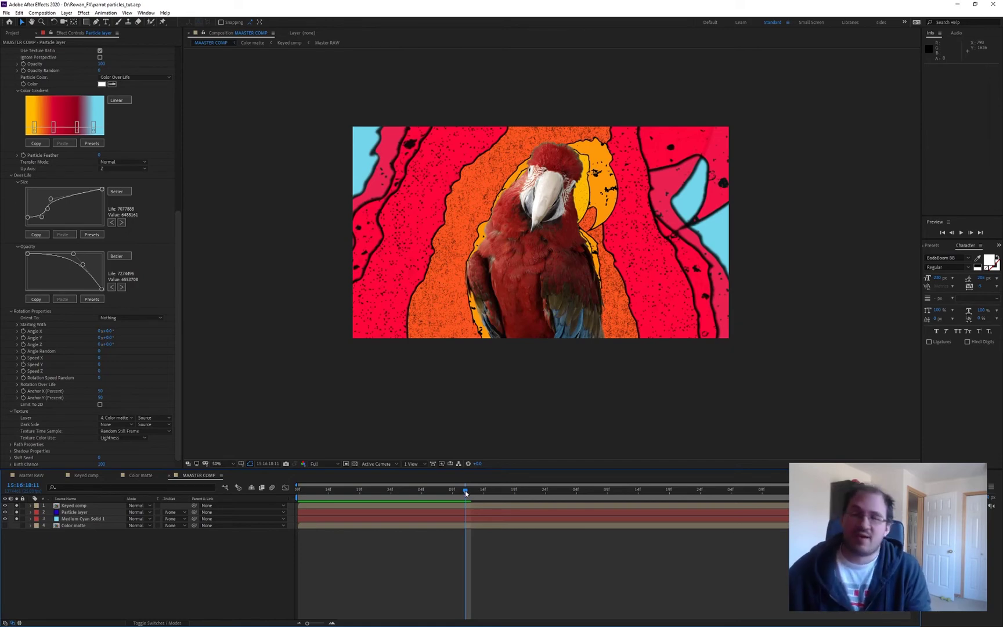
# Step: Set the Particle layer's Texture Time Sample to Current Time and preview the animation, moving to 15:16:18:01
pyautogui.moveTo(465, 494)
pyautogui.mouseDown()
pyautogui.moveTo(233, 477)
pyautogui.moveTo(465, 501)
pyautogui.mouseUp()
pyautogui.click(124, 432)
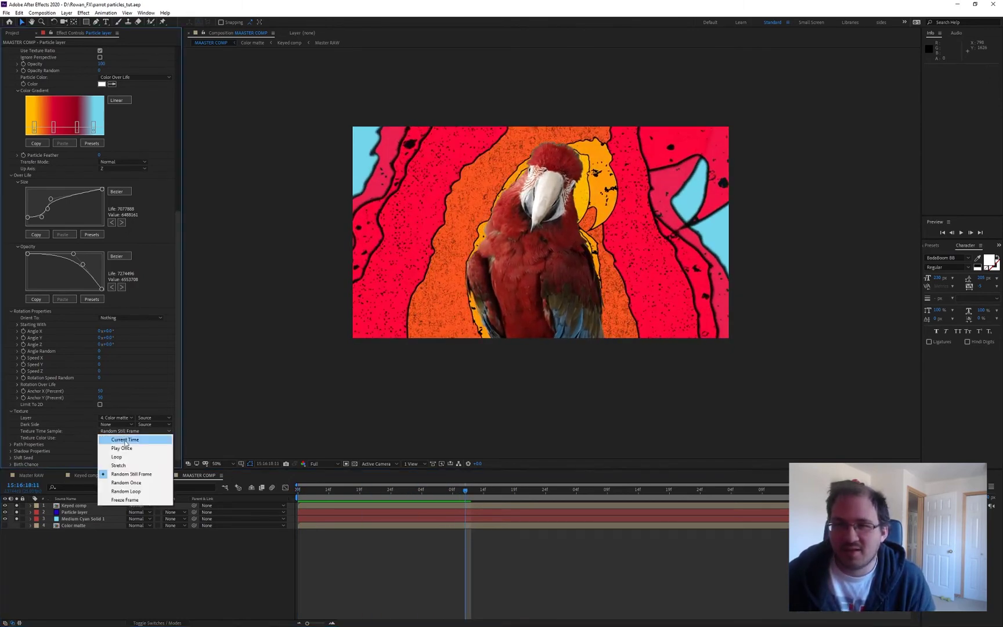
pyautogui.click(126, 443)
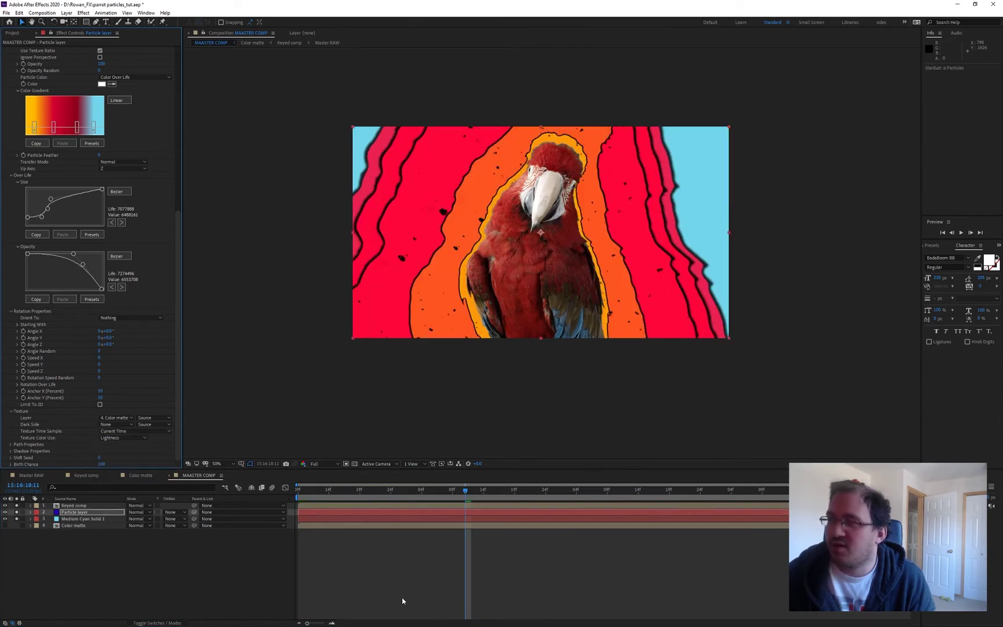
pyautogui.press('space')
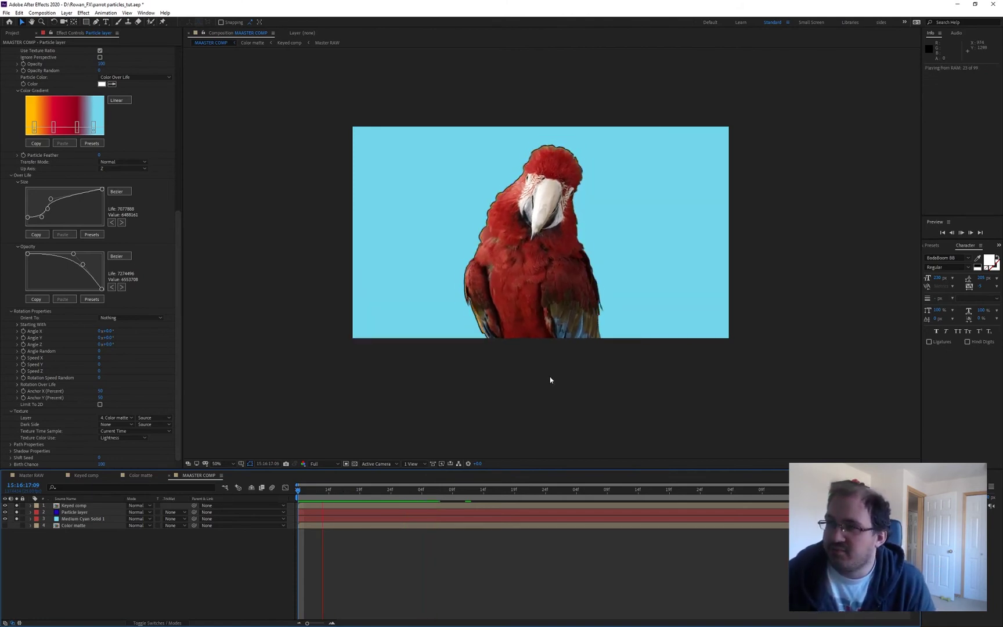
pyautogui.click(405, 491)
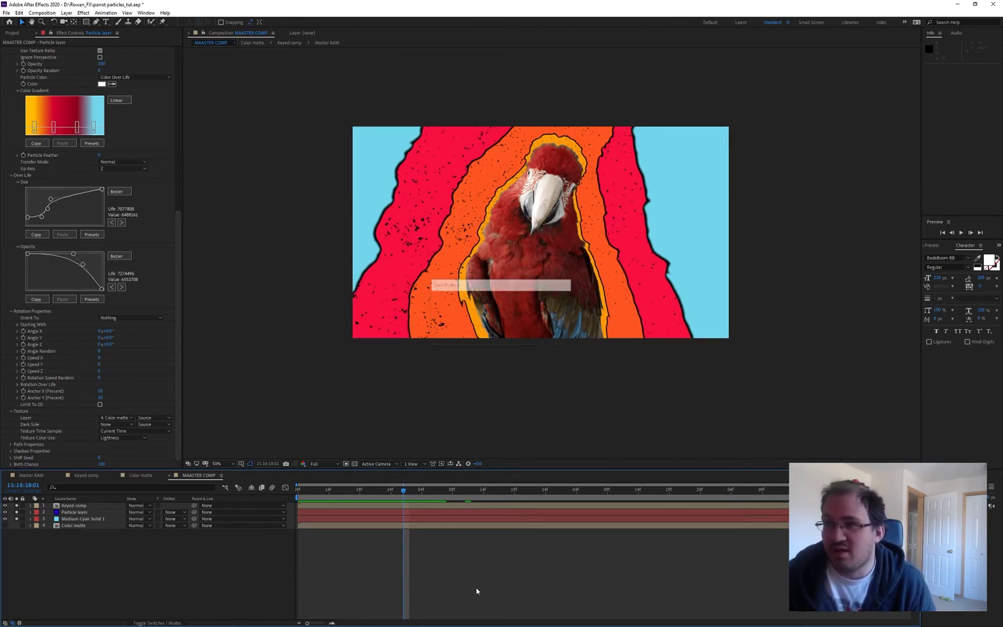
# Step: In the Master RAW composition, hide the parrot footage and draw a yellow square with a black stroke near the centre of the frame
pyautogui.click(33, 476)
pyautogui.click(5, 506)
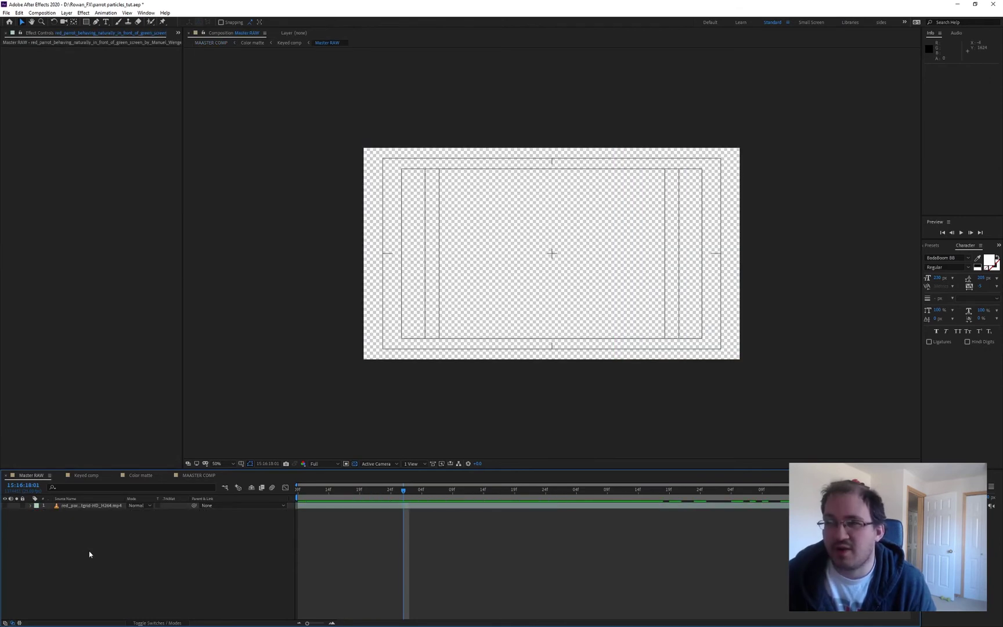
pyautogui.click(86, 23)
pyautogui.moveTo(86, 25); pyautogui.dragTo(122, 24)
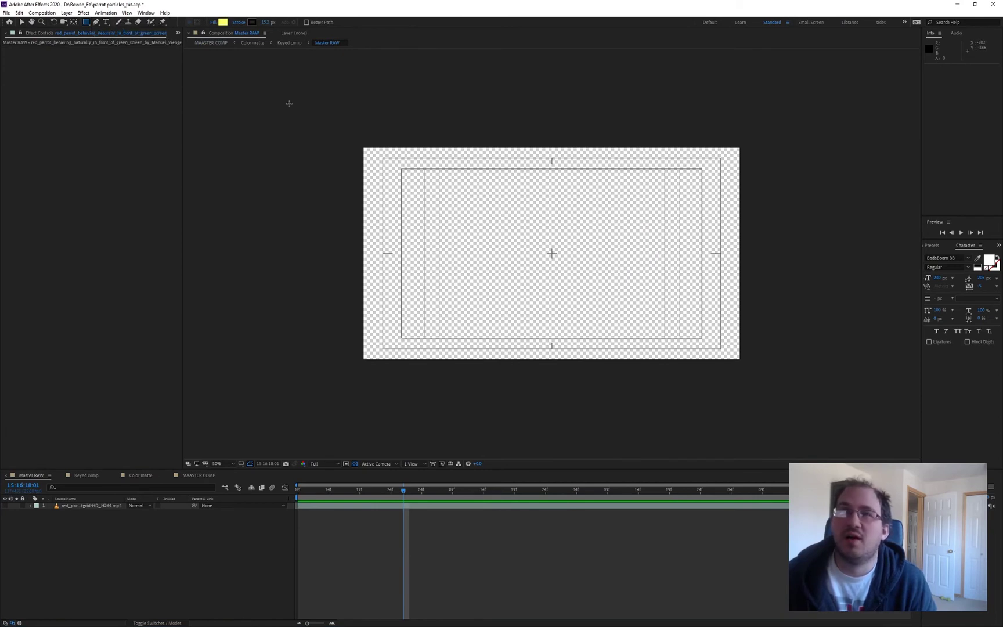
pyautogui.moveTo(525, 229); pyautogui.dragTo(589, 296)
pyautogui.click(22, 23)
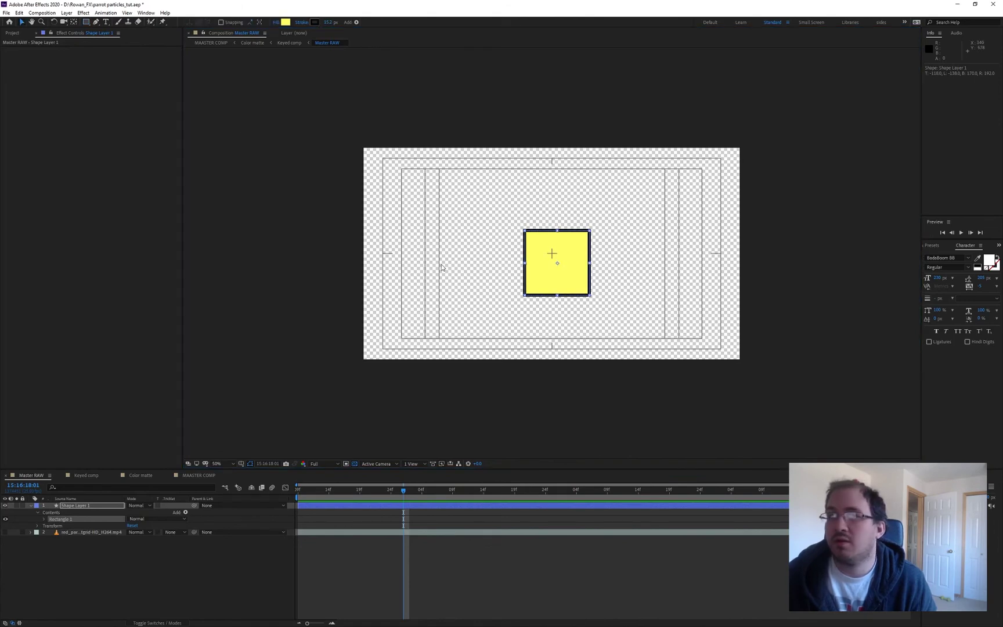
# Step: Move the yellow square to the exact centre of the Master RAW composition
pyautogui.scroll(1, 549, 281)
pyautogui.click(654, 261)
pyautogui.moveTo(575, 273); pyautogui.dragTo(567, 259)
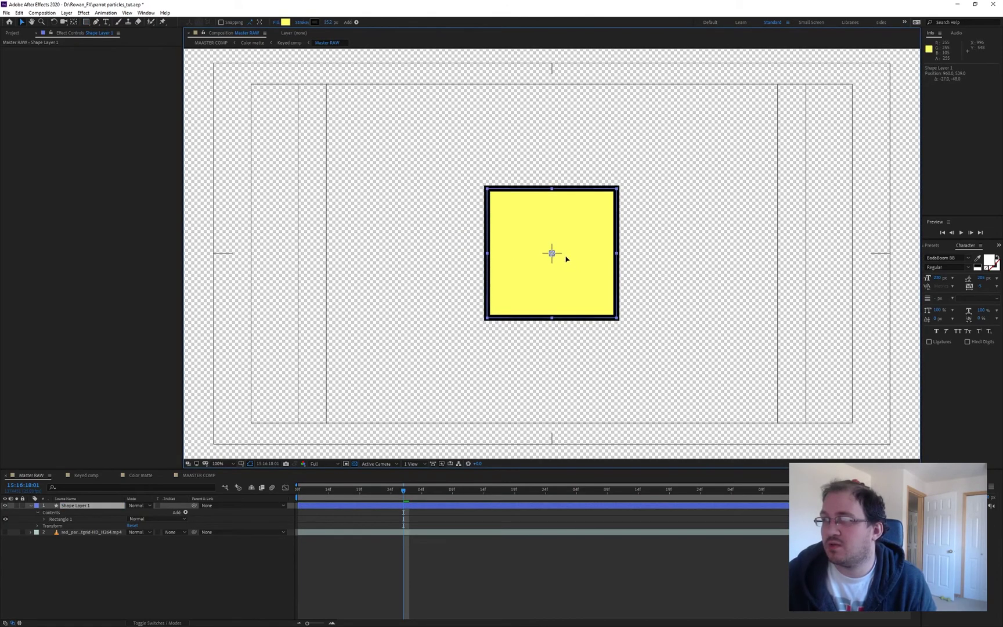
pyautogui.click(616, 544)
pyautogui.scroll(-1, 634, 287)
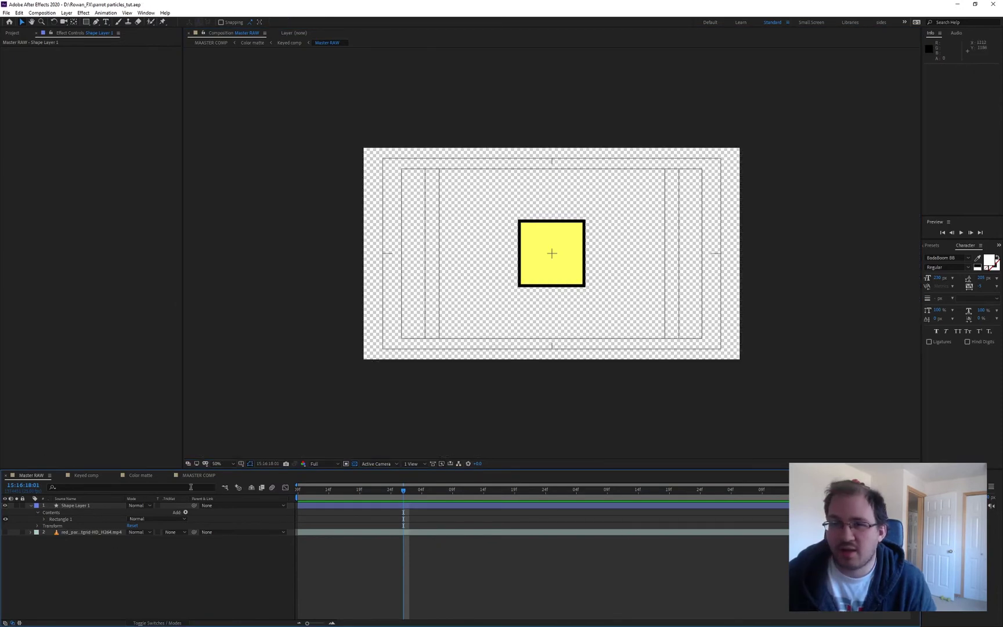
# Step: Preview MAASTER COMP from the start with the square as the particle source, ending at 15:16:17:24
pyautogui.click(200, 476)
pyautogui.press('Home')
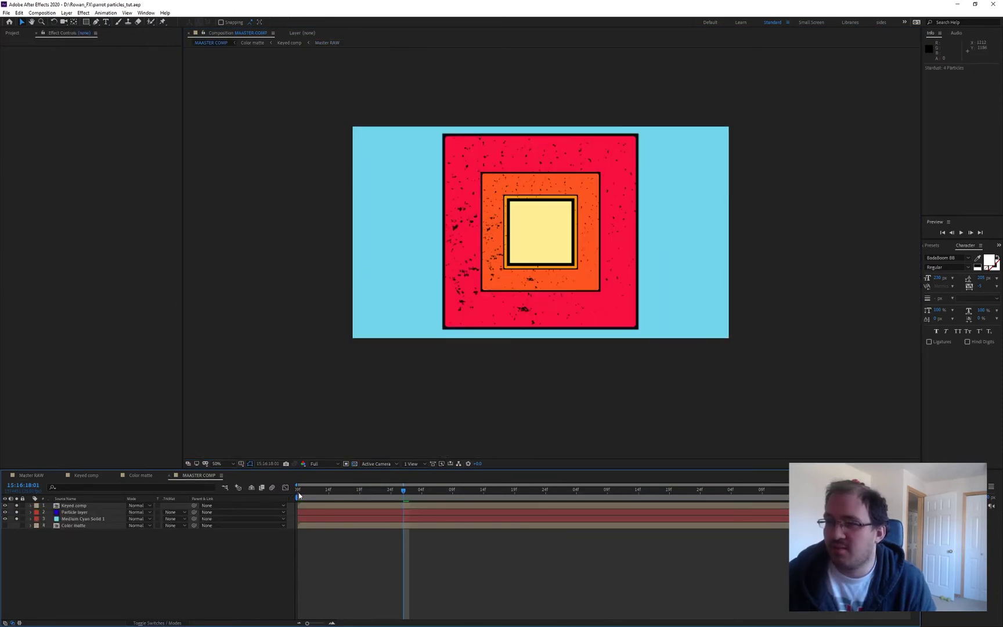
pyautogui.press('space')
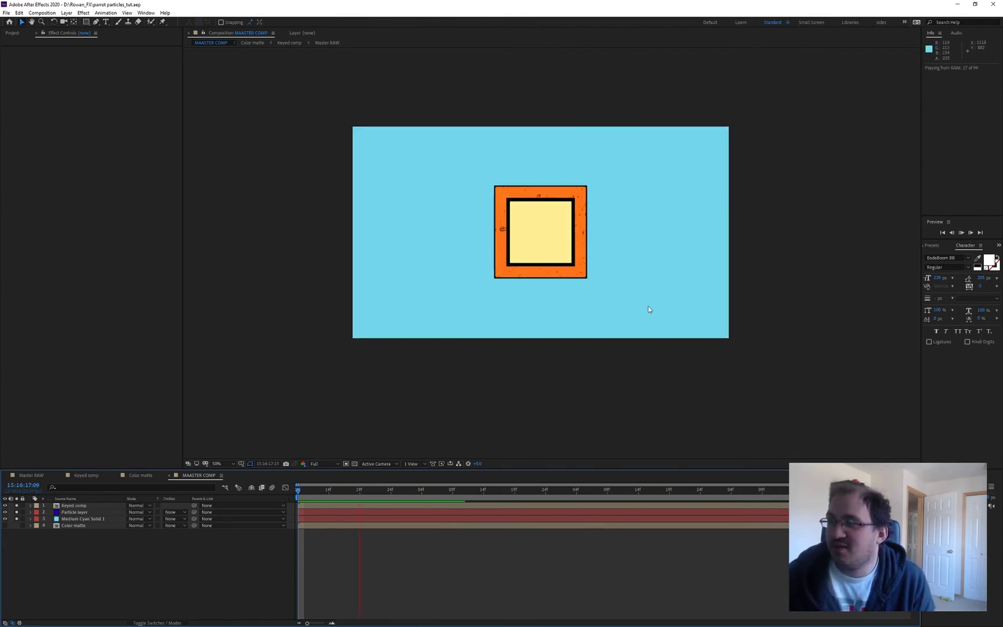
pyautogui.press('space')
pyautogui.moveTo(378, 490)
pyautogui.mouseDown()
pyautogui.moveTo(316, 490)
pyautogui.moveTo(452, 491)
pyautogui.moveTo(390, 490)
pyautogui.mouseUp()
# Step: Add an adjustment layer to MAASTER COMP and apply Posterize Time to it with a frame rate of 12
pyautogui.rightClick(189, 569)
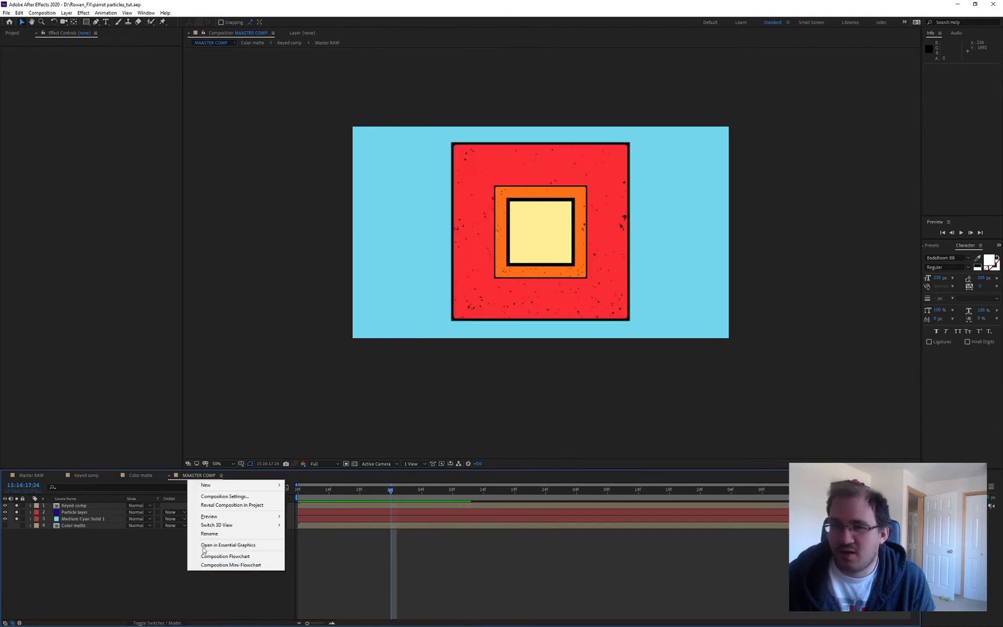
pyautogui.moveTo(228, 490)
pyautogui.click(316, 548)
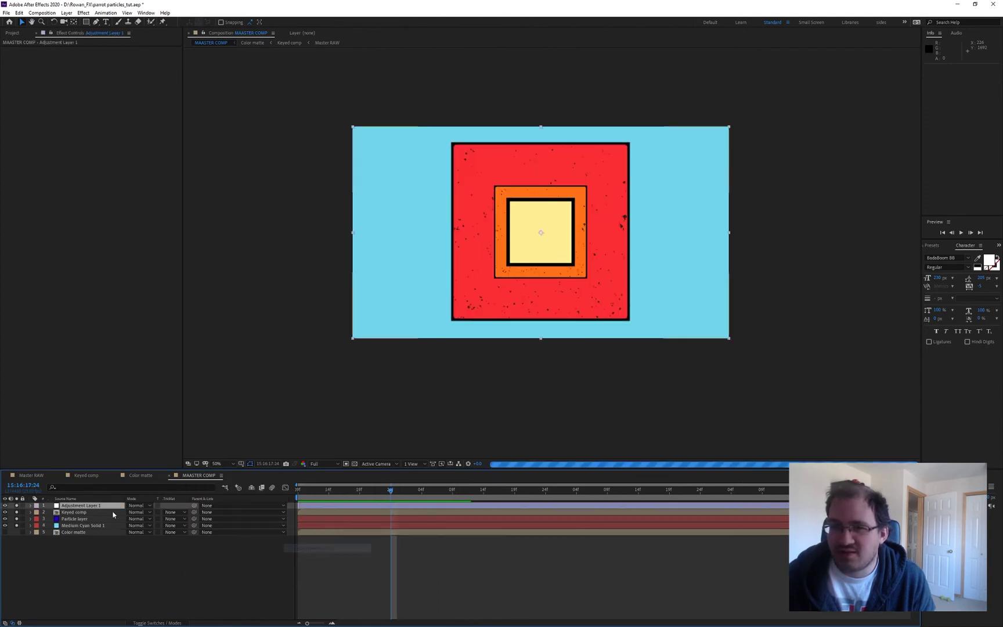
pyautogui.hotkey('ctrl', 'space')
pyautogui.write('post')
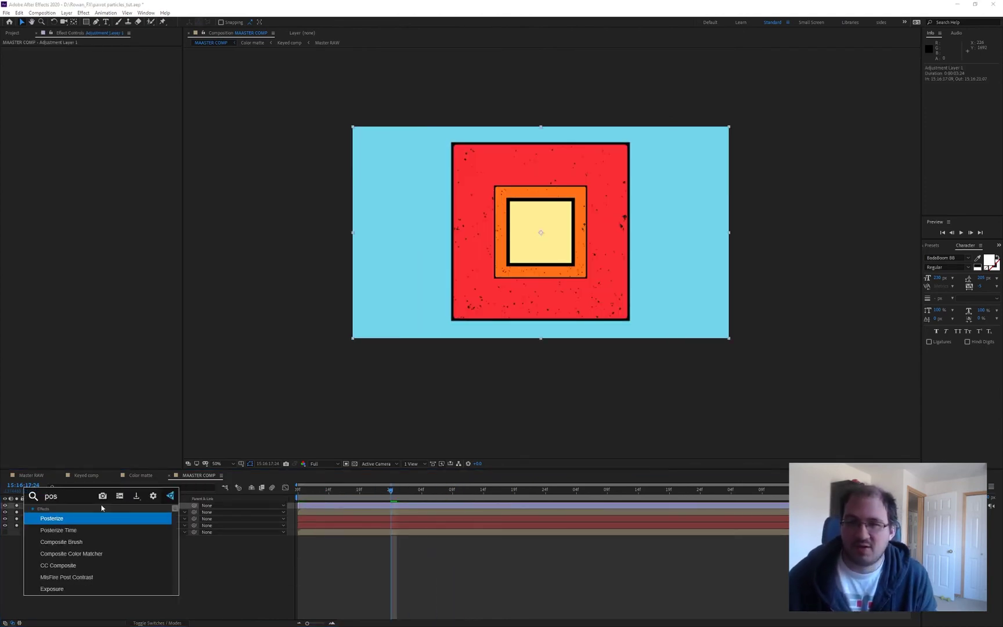
pyautogui.press('Return')
pyautogui.click(101, 57)
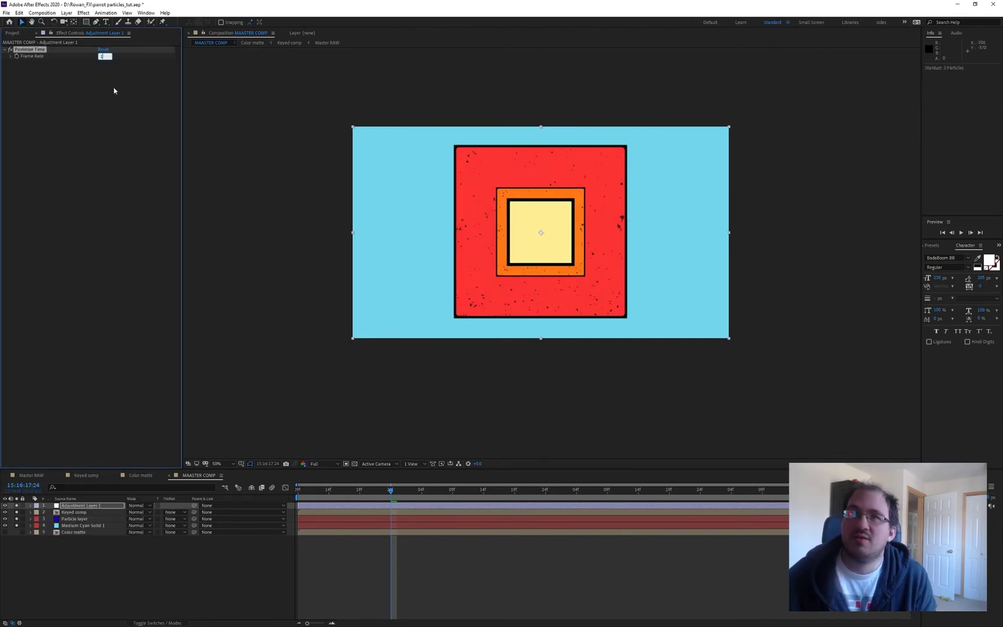
pyautogui.write('12')
pyautogui.click(114, 89)
# Step: Preview the posterized MAASTER COMP from the start and park the playhead at 15:16:18:06
pyautogui.click(326, 558)
pyautogui.moveTo(327, 492); pyautogui.dragTo(252, 484)
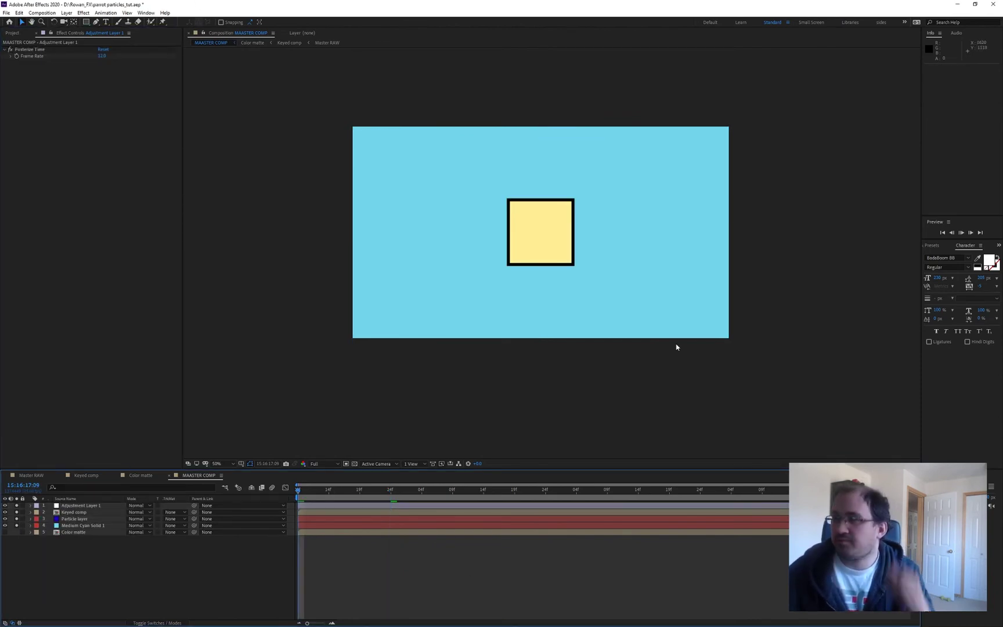
pyautogui.press('space')
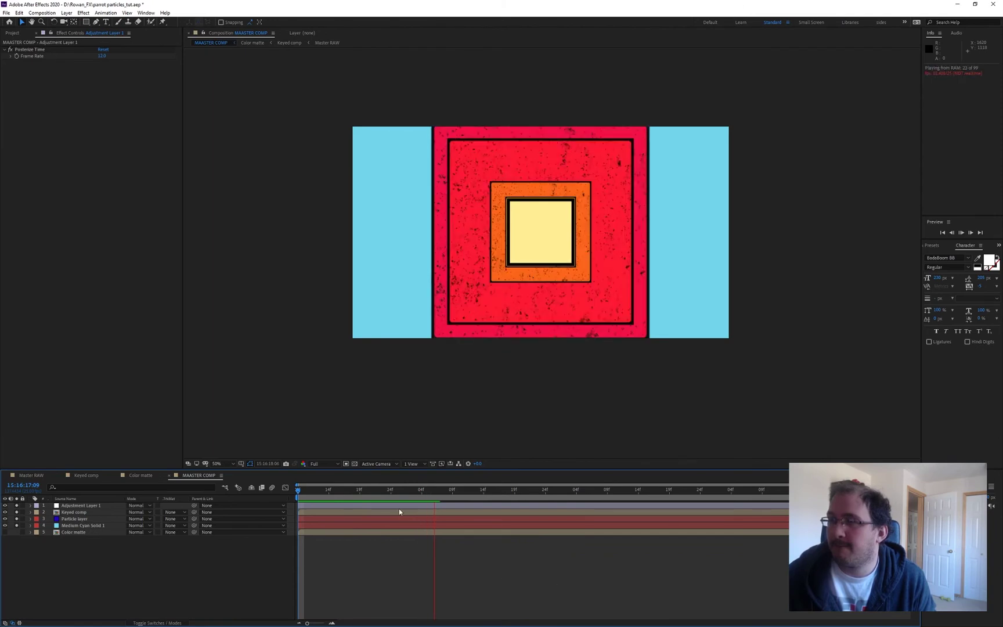
pyautogui.press('space')
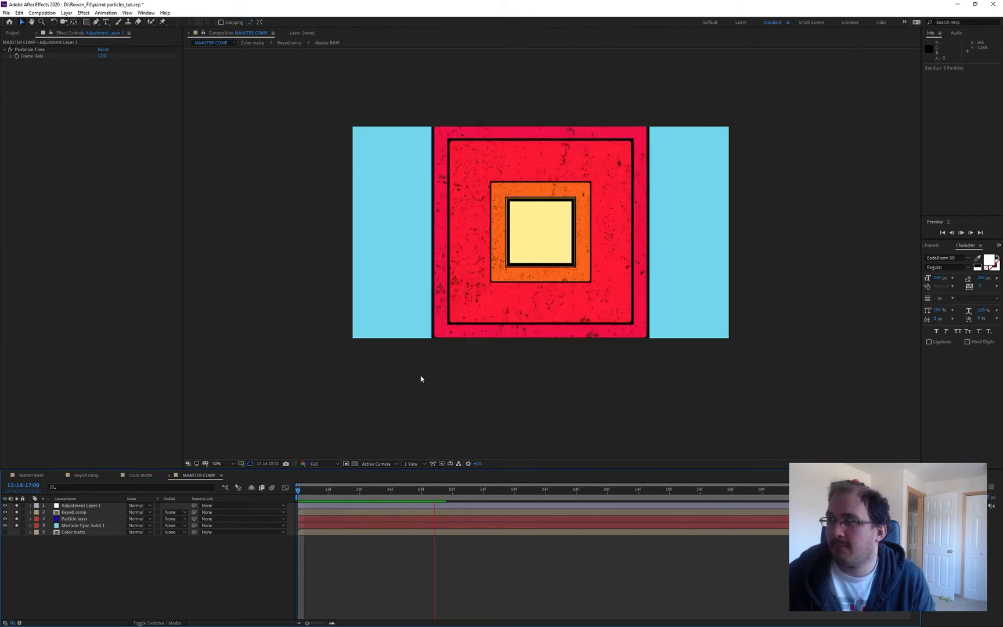
pyautogui.moveTo(442, 491)
pyautogui.mouseDown()
pyautogui.moveTo(366, 491)
pyautogui.moveTo(444, 489)
pyautogui.moveTo(435, 490)
pyautogui.mouseUp()
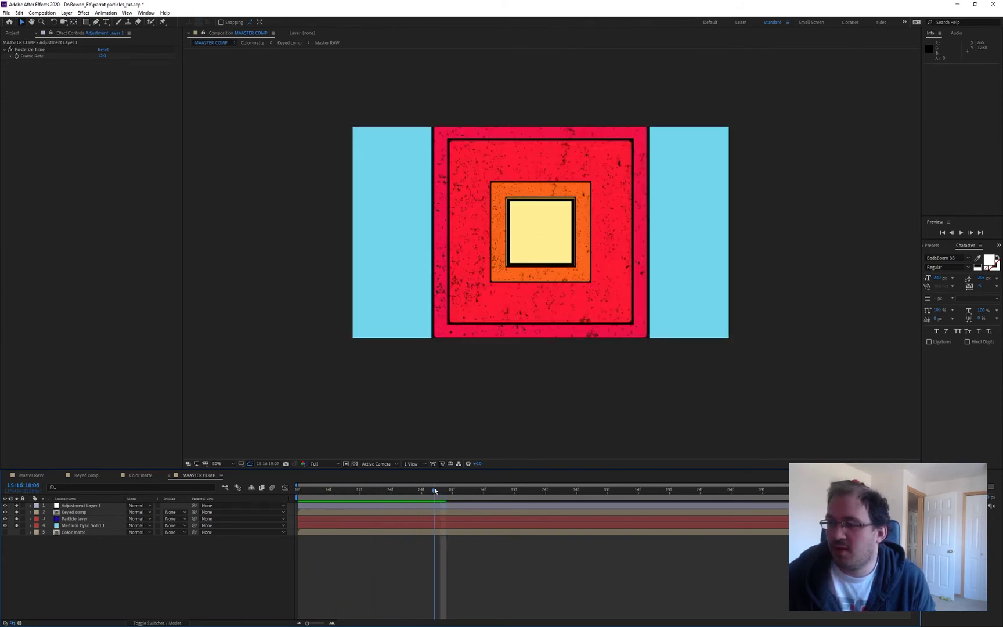
# Step: Reshape the Particle layer's Size over life curve into a smoother, more gradual S-shaped ease
pyautogui.click(75, 520)
pyautogui.scroll(-1, 78, 323)
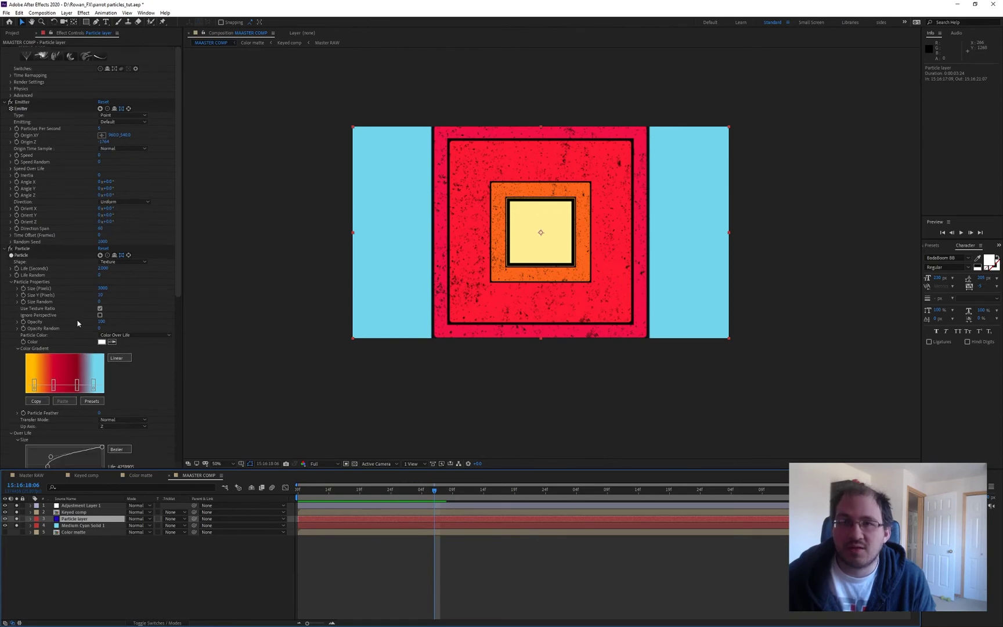
pyautogui.scroll(-3, 78, 324)
pyautogui.moveTo(51, 369)
pyautogui.mouseDown()
pyautogui.moveTo(80, 364)
pyautogui.moveTo(62, 370)
pyautogui.mouseUp()
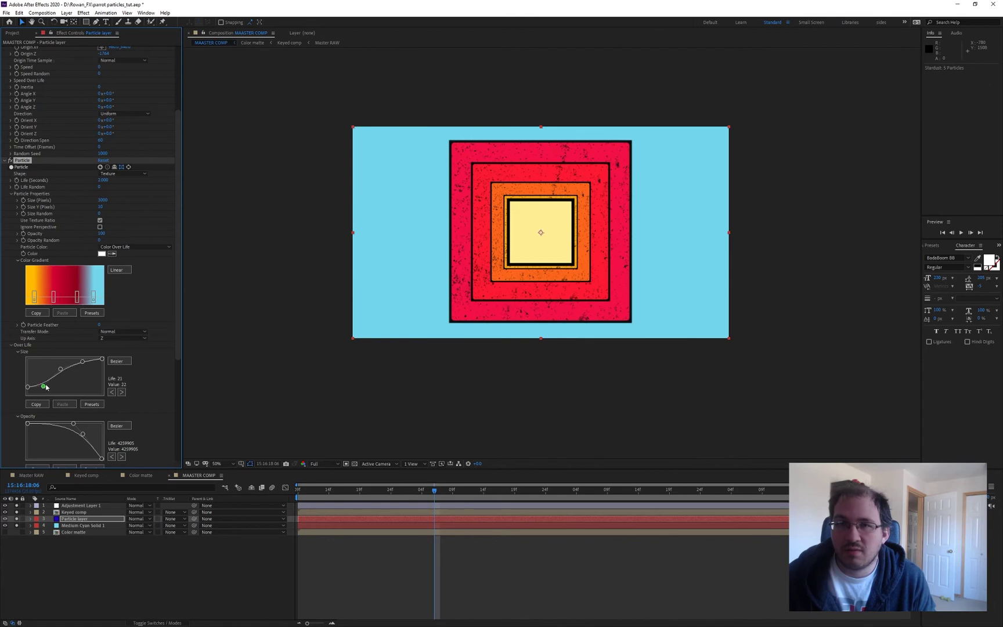
pyautogui.moveTo(46, 387); pyautogui.dragTo(75, 361)
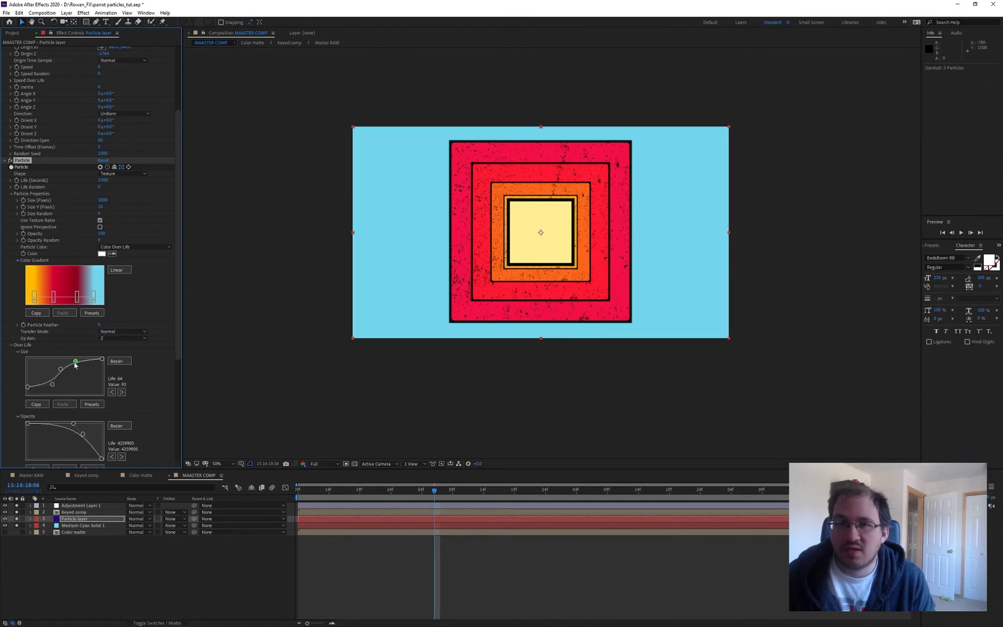
# Step: Set the particle Life to 3 seconds and reshape the Size over life curve to rise steeply early and level off
pyautogui.click(103, 181)
pyautogui.write('3')
pyautogui.press('Return')
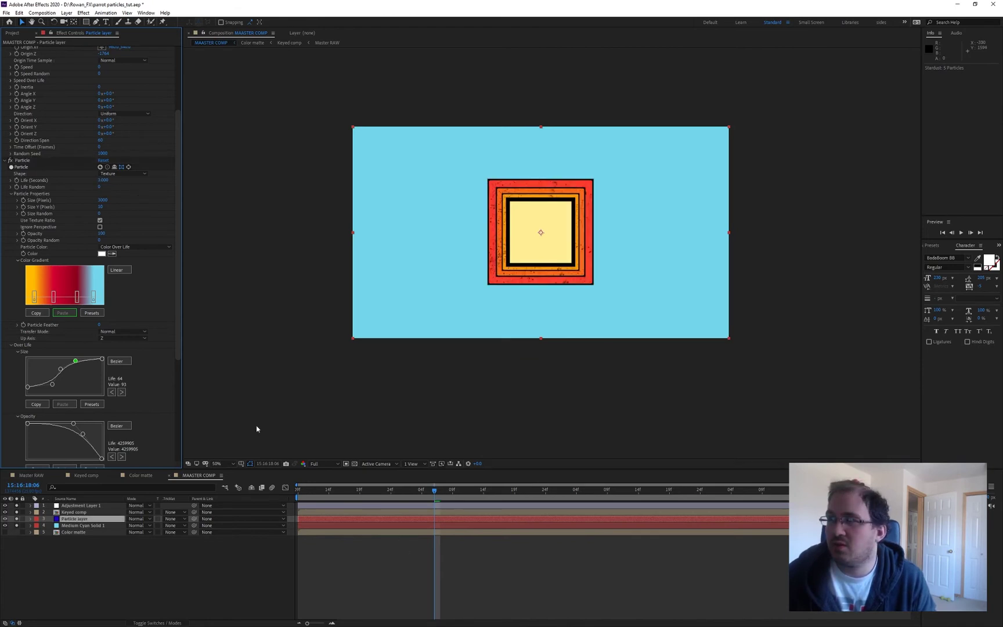
pyautogui.moveTo(53, 387)
pyautogui.mouseDown()
pyautogui.moveTo(42, 377)
pyautogui.moveTo(59, 363)
pyautogui.moveTo(41, 379)
pyautogui.mouseUp()
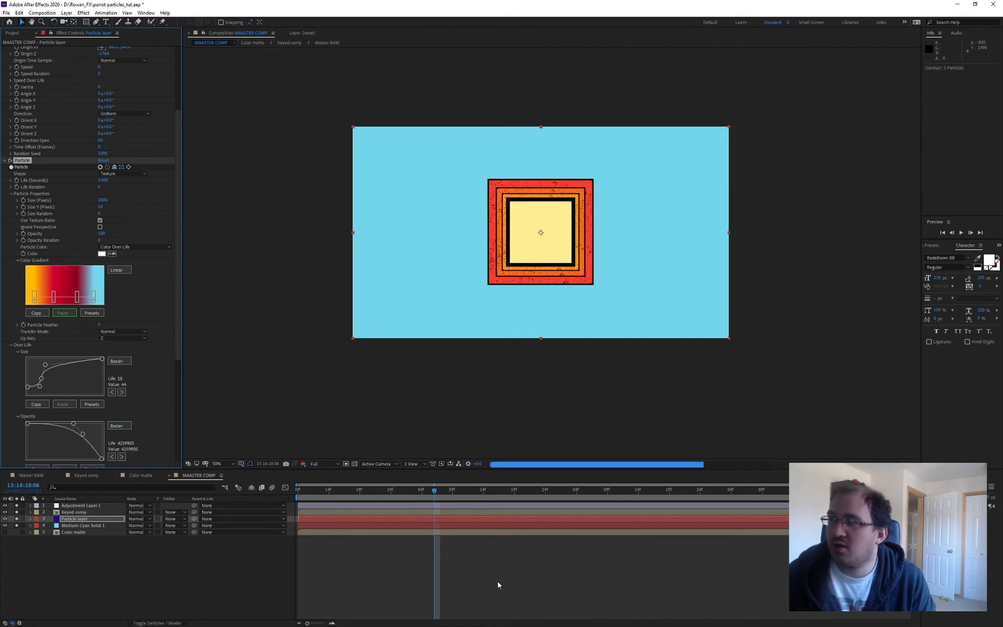
# Step: Preview MAASTER COMP from the start with the longer particle life, stopping at 15:16:18:09
pyautogui.click(533, 589)
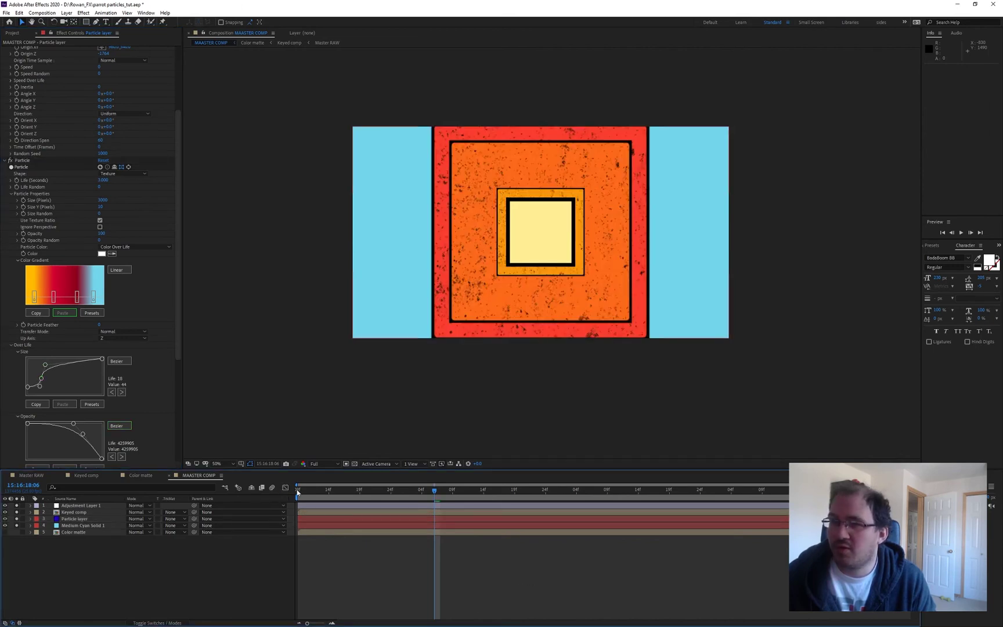
pyautogui.press('space')
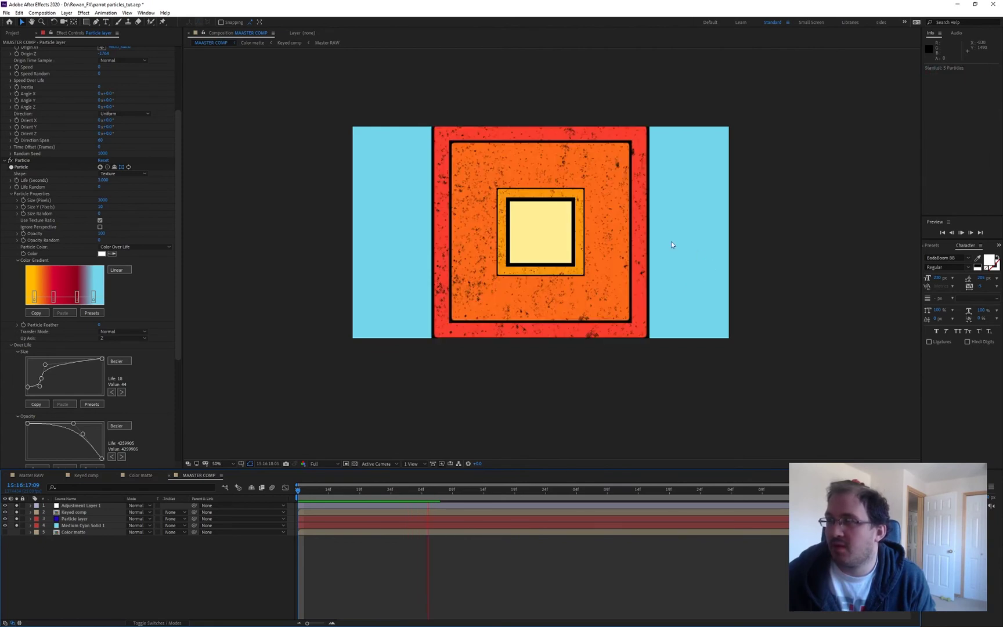
pyautogui.press('space')
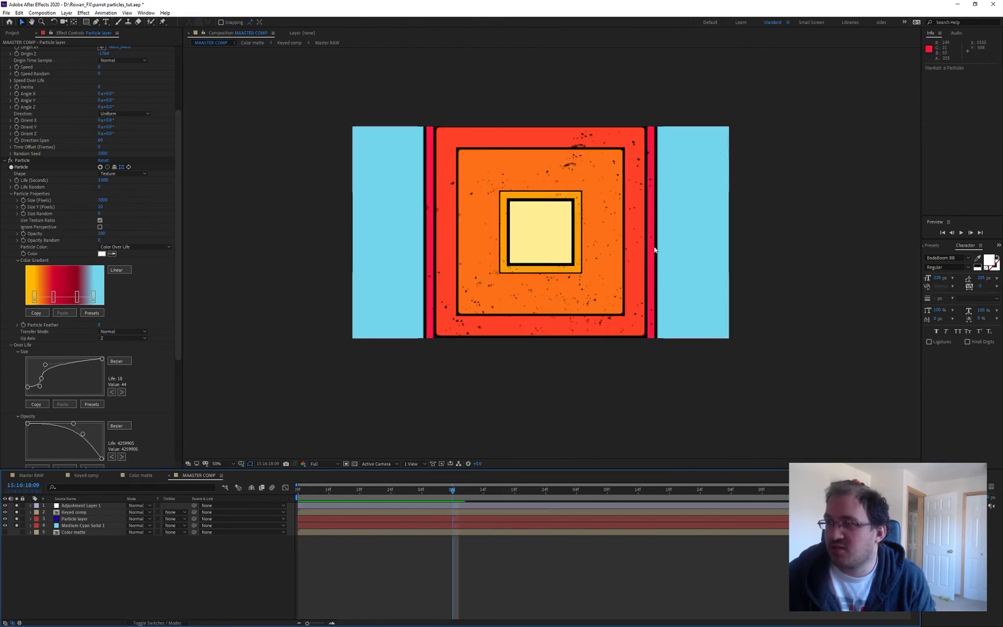
# Step: Set the Particle layer's Texture Time Sample to Random Still Frame
pyautogui.scroll(-5, 157, 359)
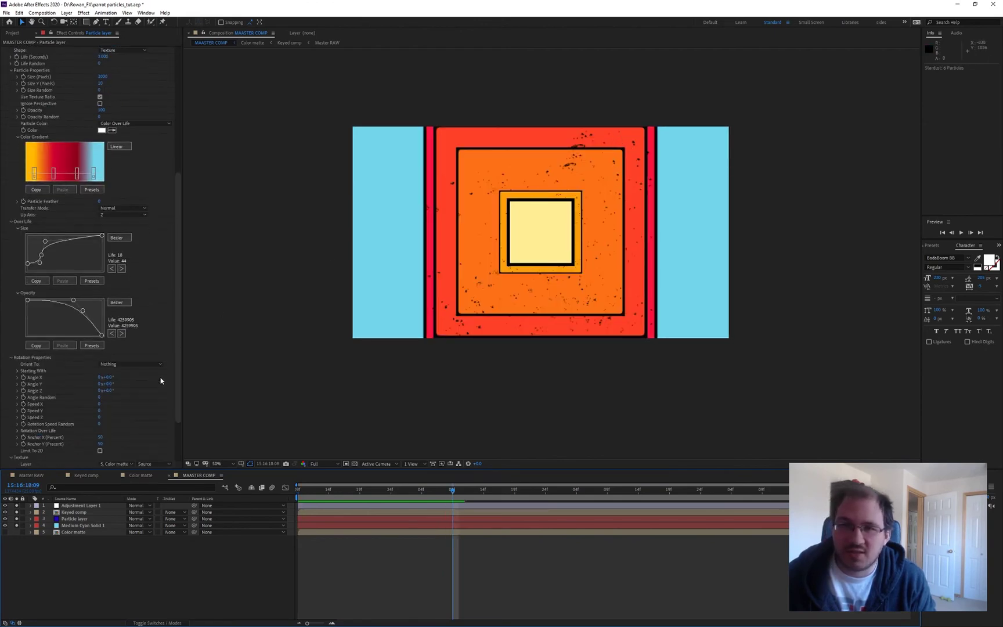
pyautogui.click(118, 431)
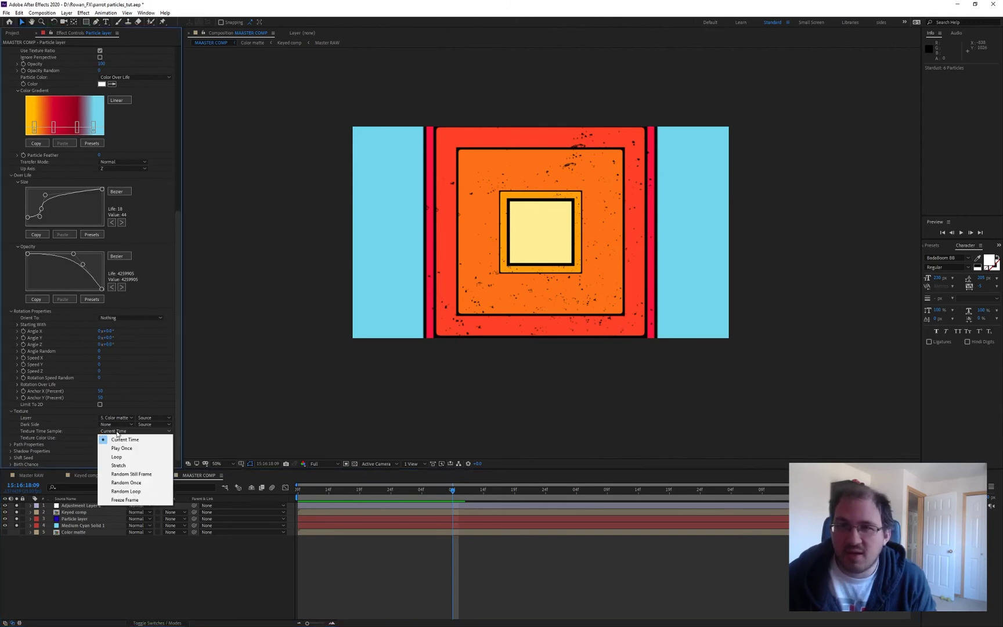
pyautogui.click(151, 366)
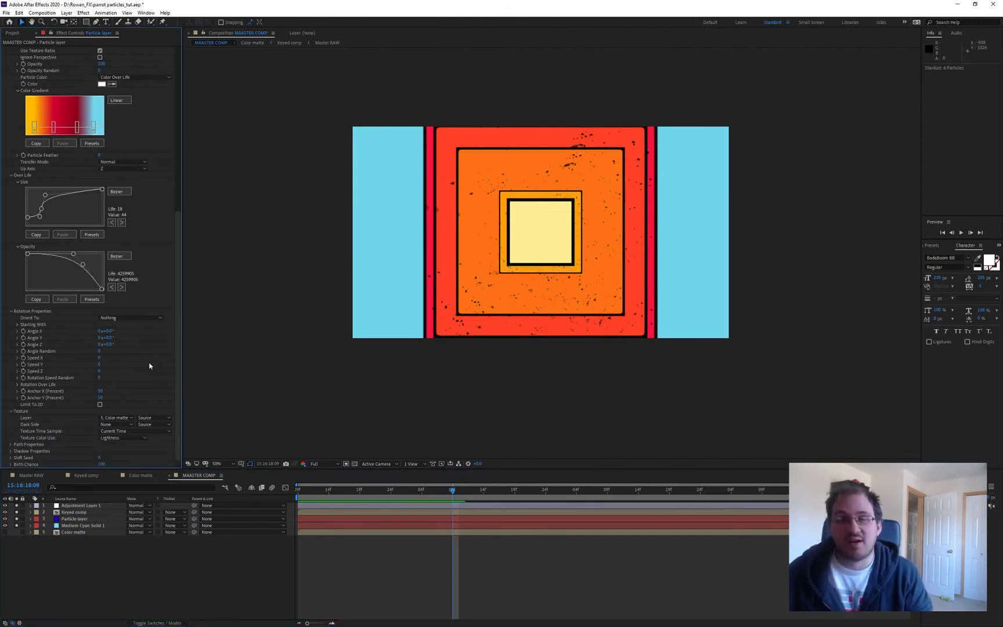
pyautogui.click(111, 431)
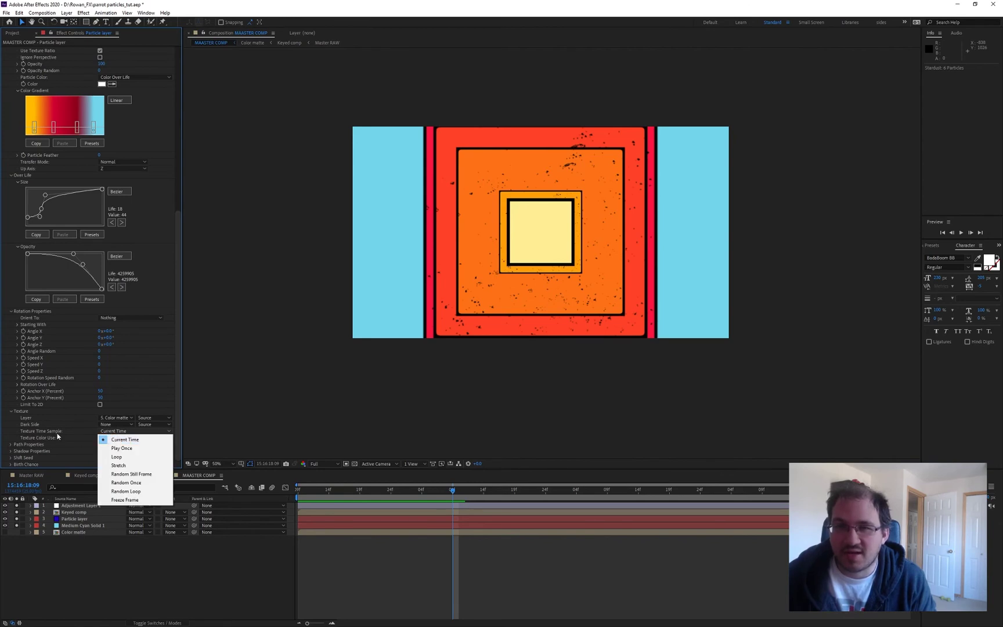
pyautogui.click(131, 473)
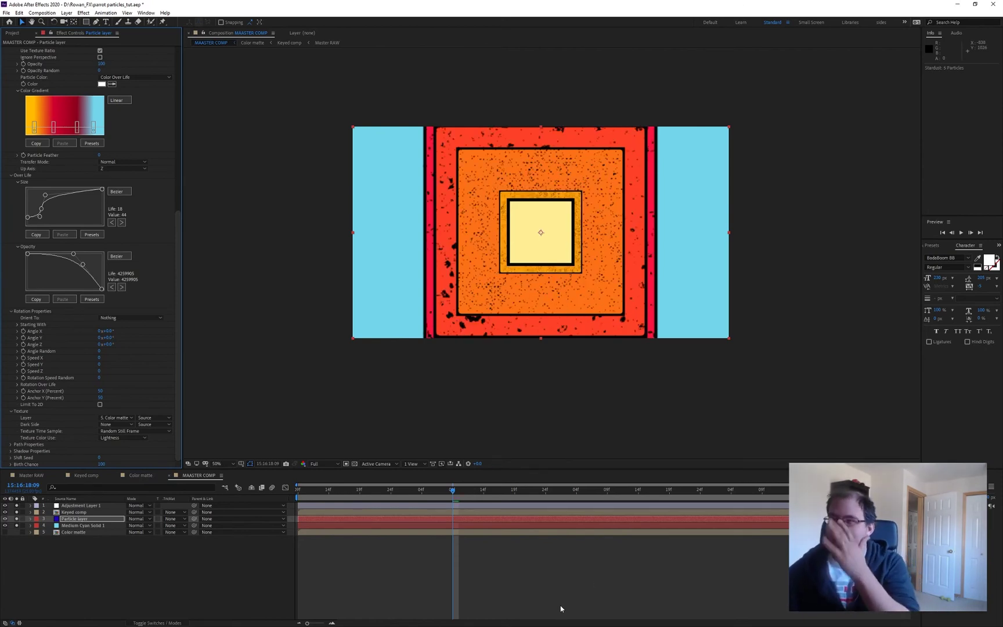
# Step: Preview the square's random still-frame textures from the start and move the playhead to 15:16:18:04
pyautogui.press('Home')
pyautogui.press('space')
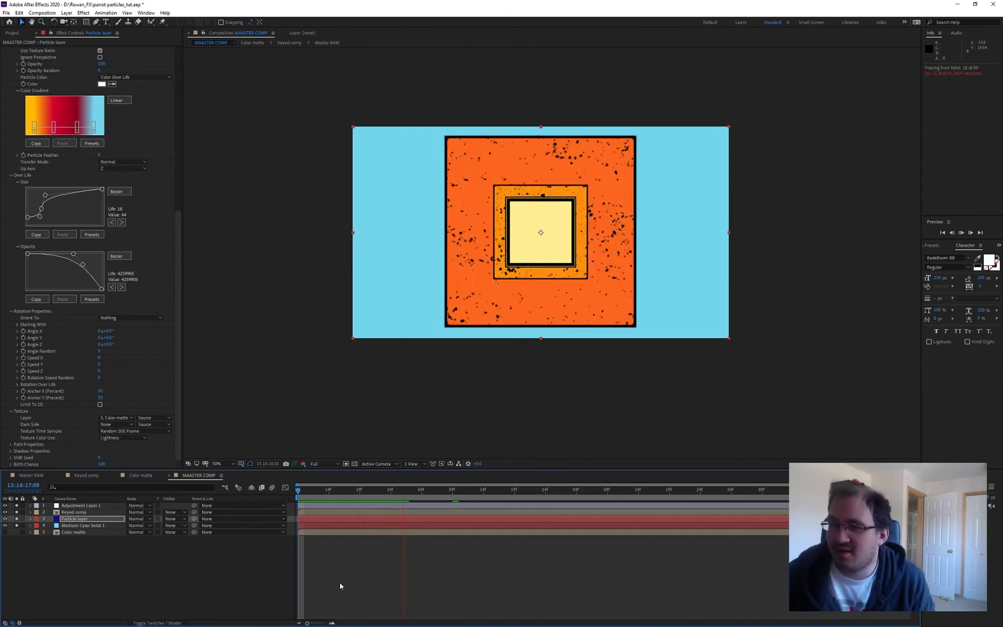
pyautogui.press('space')
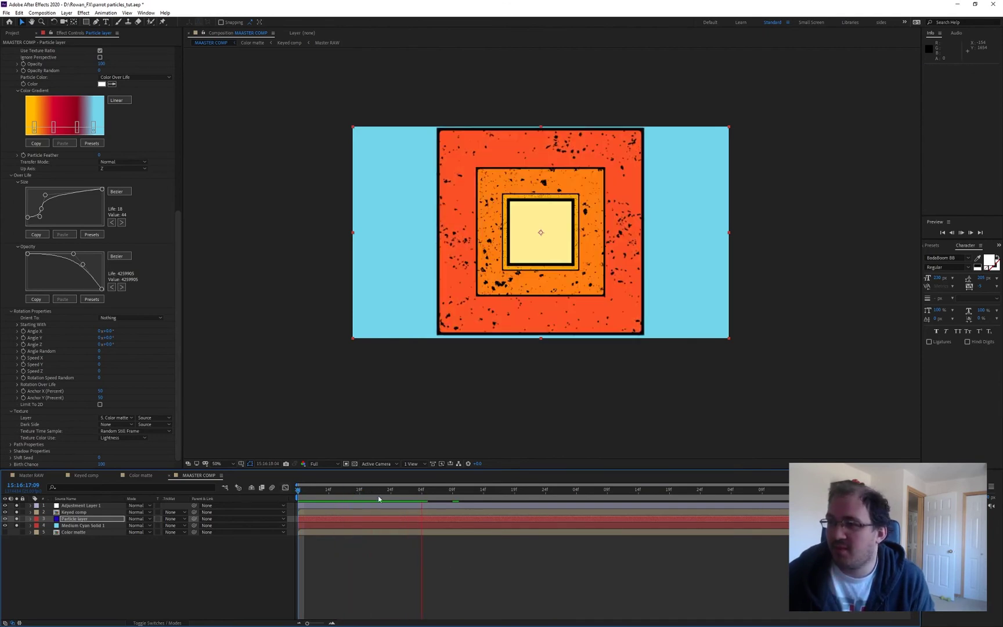
pyautogui.moveTo(337, 489); pyautogui.dragTo(424, 489)
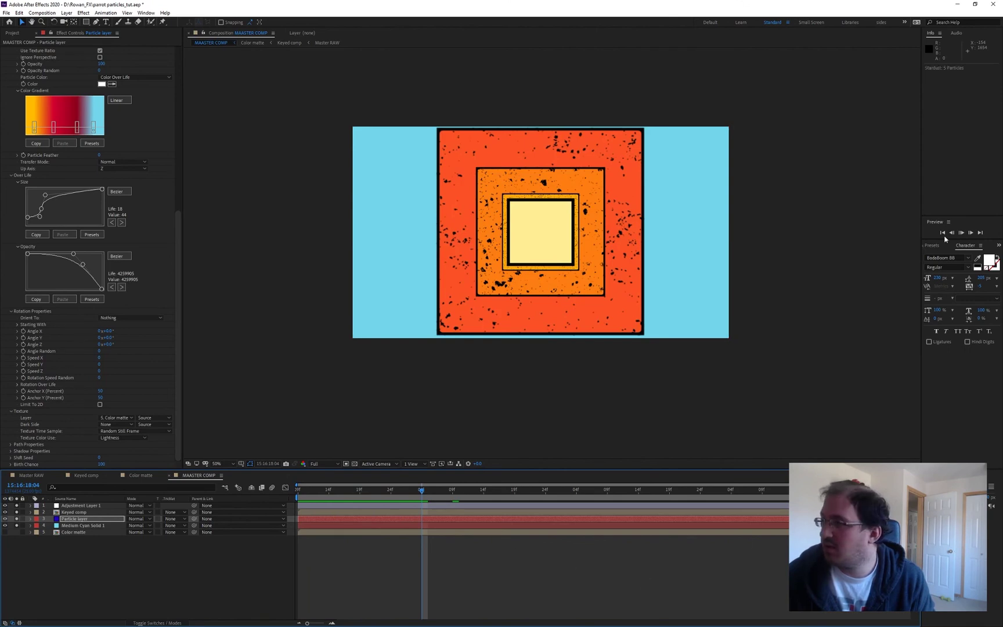
# Step: Enlarge the Preview panel to show all its settings, set the preview resolution to Third and preview MAASTER COMP from the start
pyautogui.press('space')
pyautogui.moveTo(921, 252); pyautogui.dragTo(860, 343)
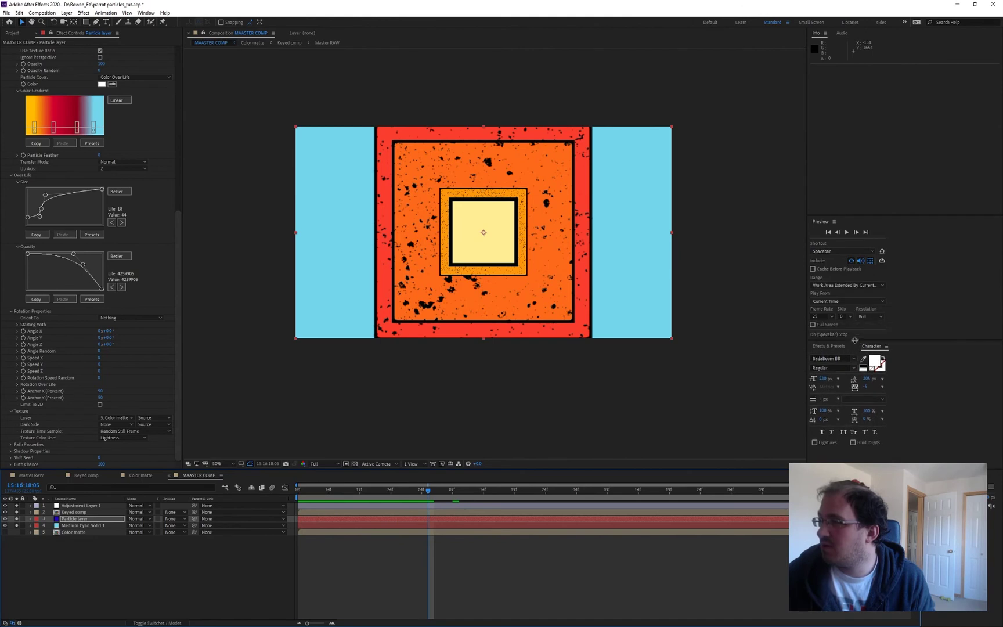
pyautogui.moveTo(829, 211); pyautogui.dragTo(828, 144)
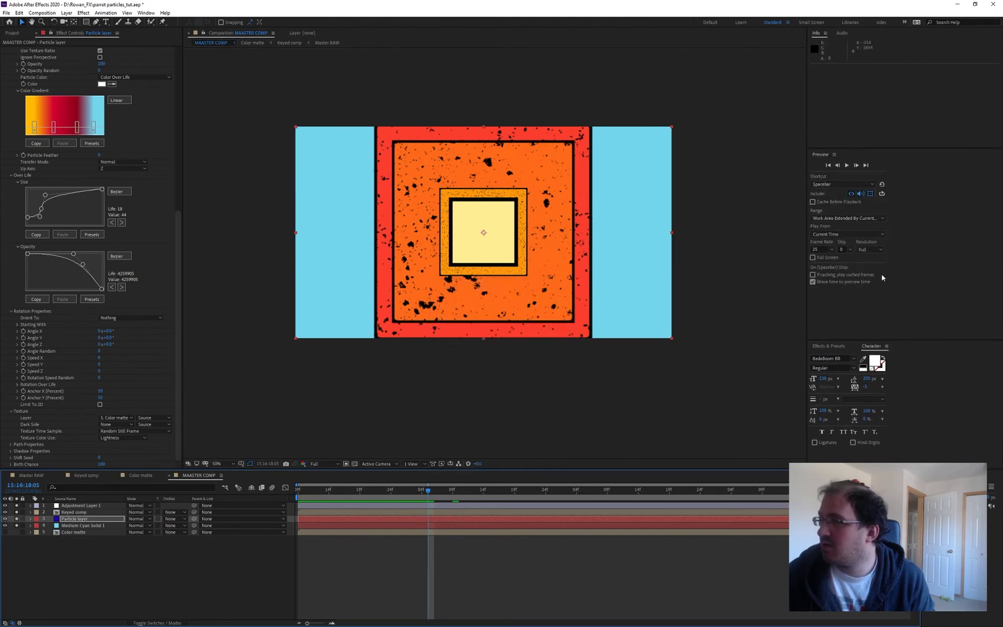
pyautogui.click(871, 249)
pyautogui.click(868, 284)
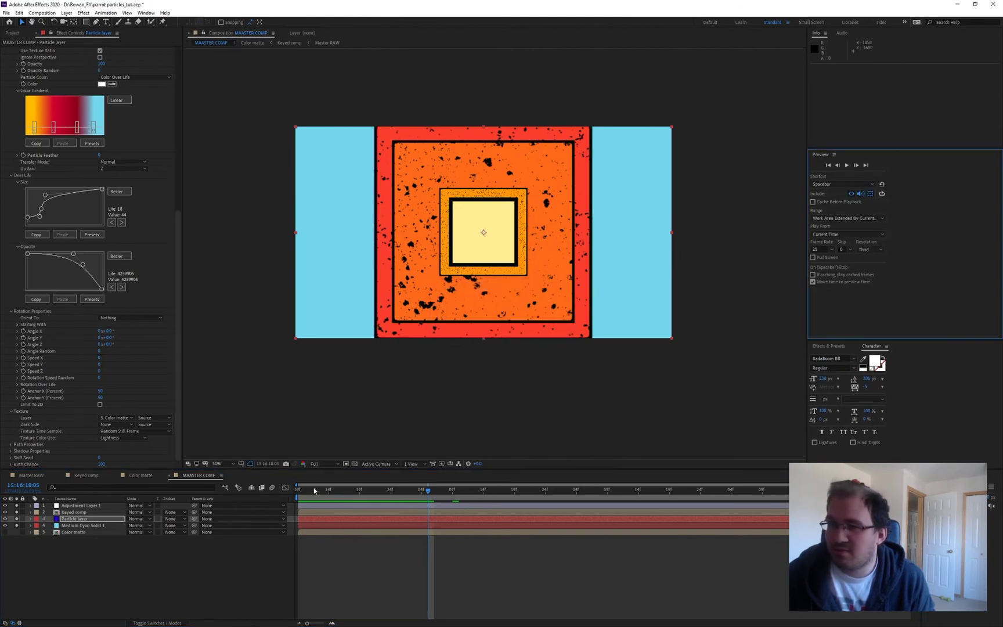
pyautogui.moveTo(314, 491); pyautogui.dragTo(186, 475)
pyautogui.press('space')
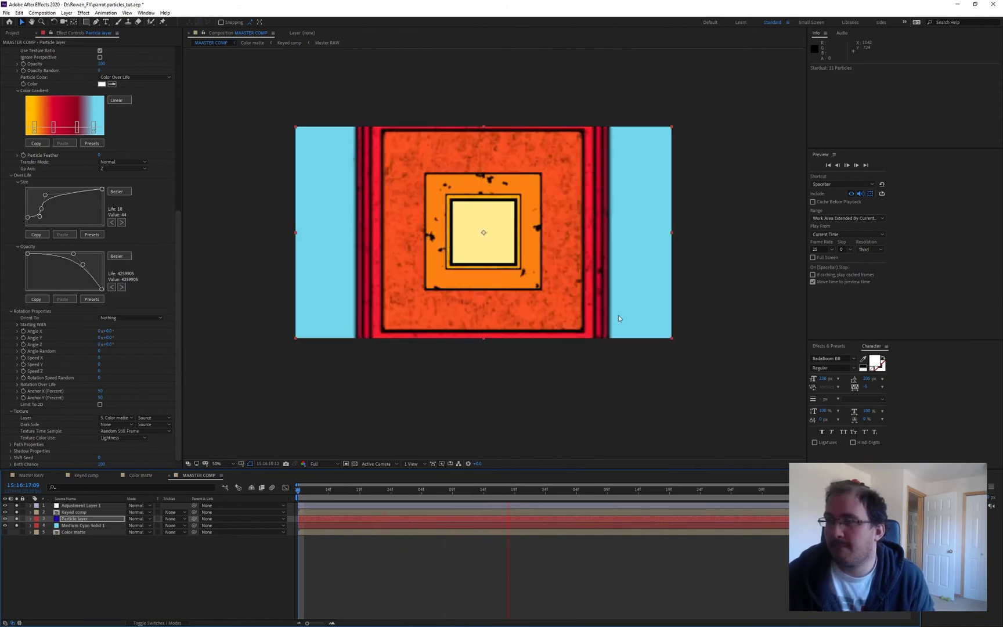
# Step: Restore the preview resolution to Full and save the project
pyautogui.click(871, 251)
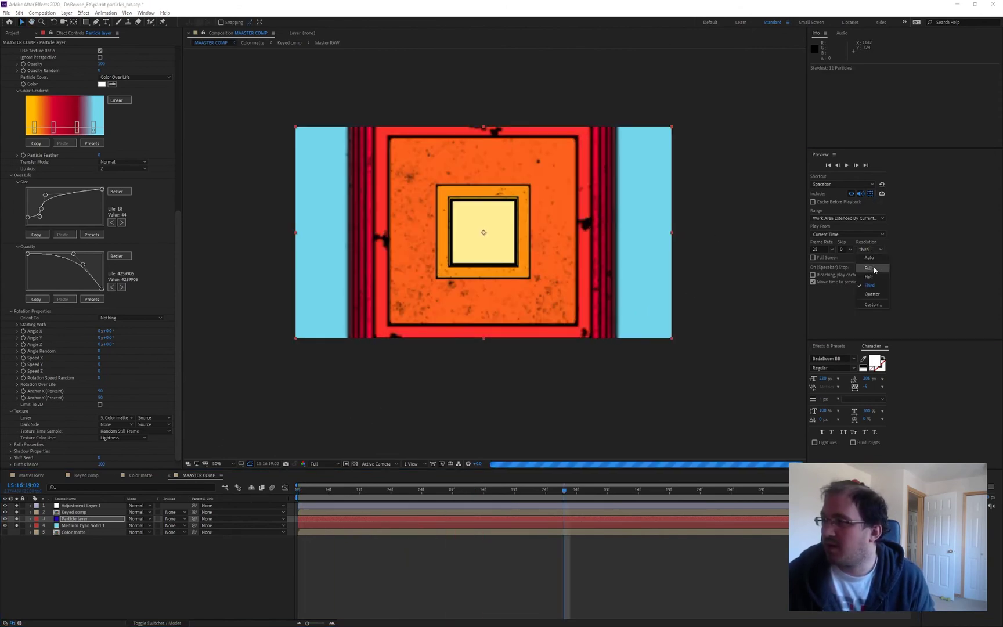
pyautogui.click(874, 273)
pyautogui.click(593, 590)
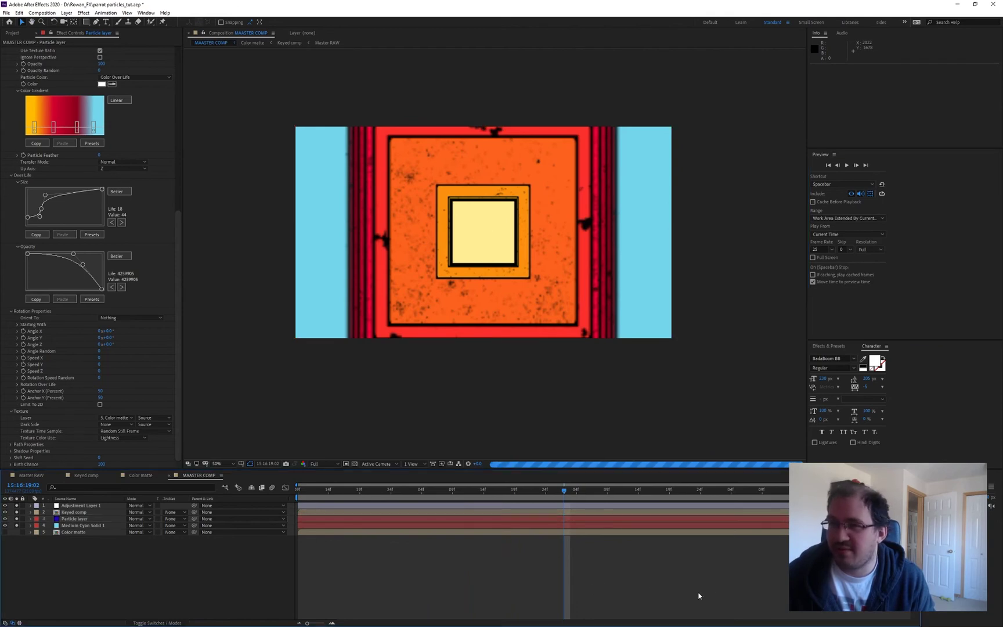
pyautogui.hotkey('ctrl', 's')
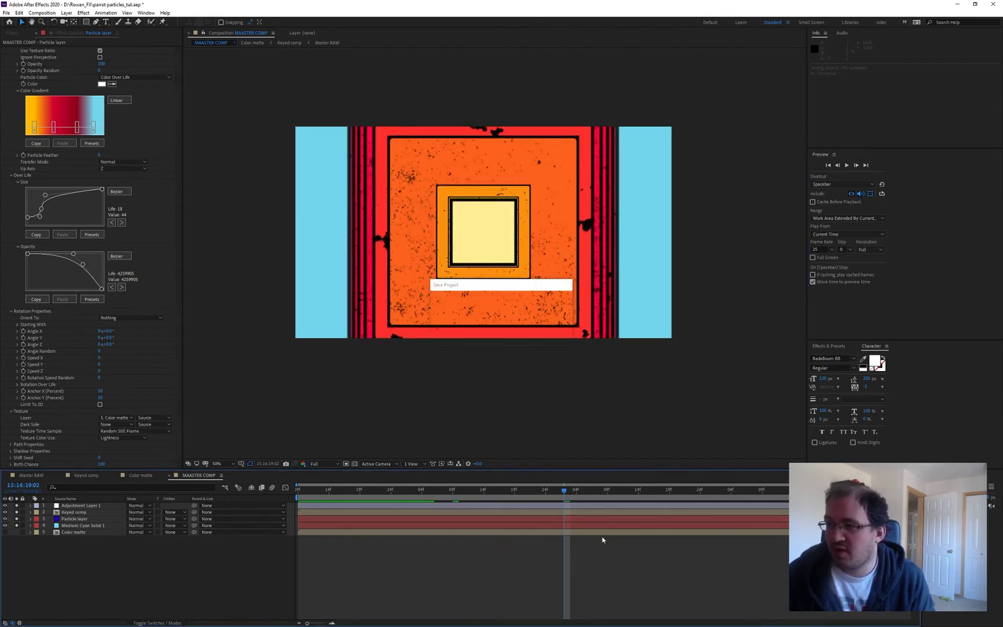
# Step: Preview the textured squares from the start at full resolution and move the playhead to 15:16:18:06
pyautogui.moveTo(564, 491); pyautogui.dragTo(426, 483)
pyautogui.press('space')
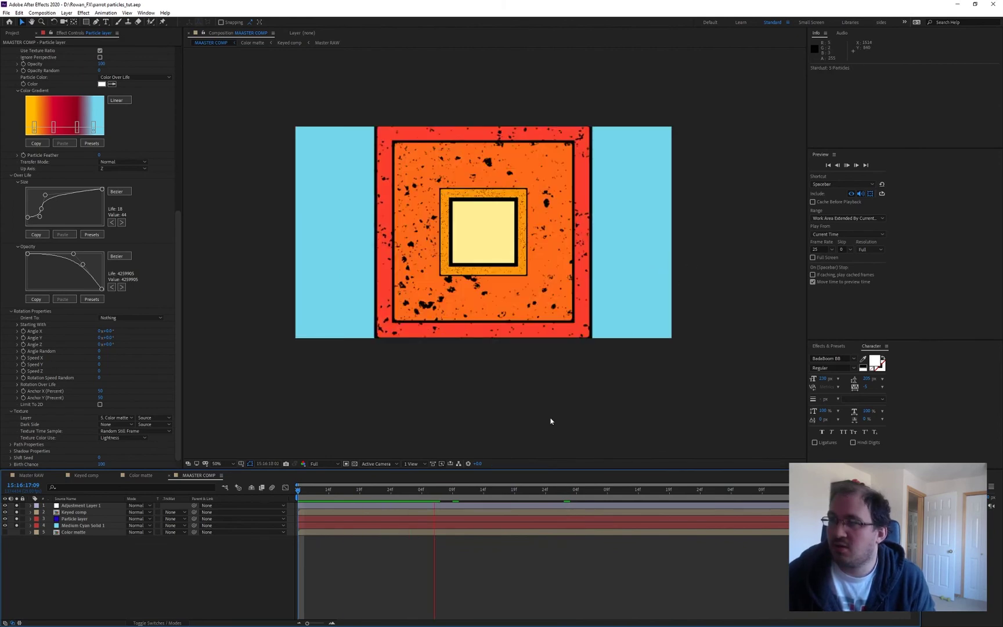
pyautogui.moveTo(406, 491); pyautogui.dragTo(434, 493)
# Step: Set the particle rotation Speed Z to 12 for the Particle layer
pyautogui.click(60, 364)
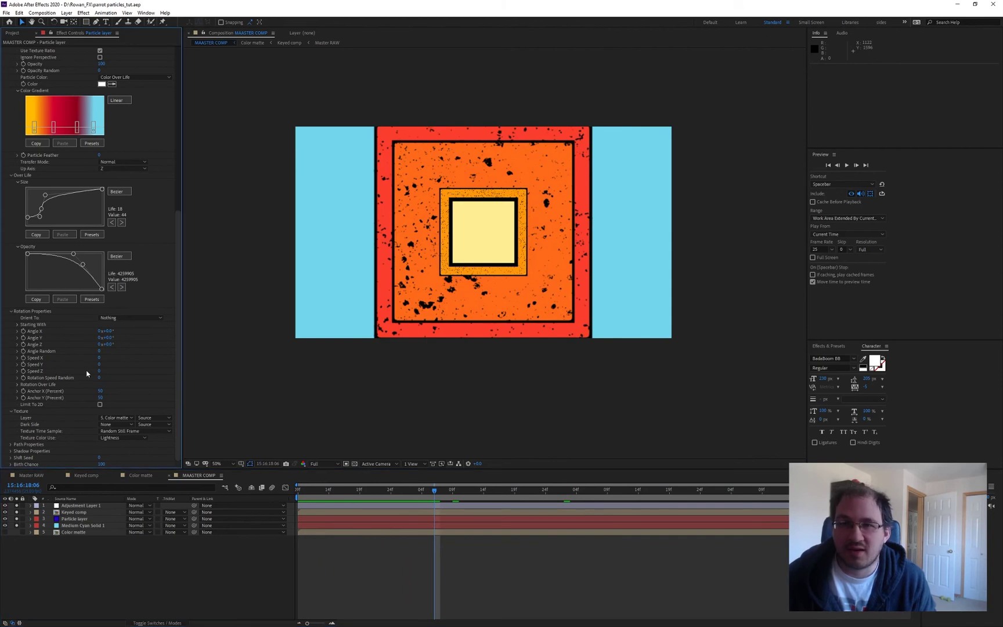
pyautogui.scroll(2, 70, 383)
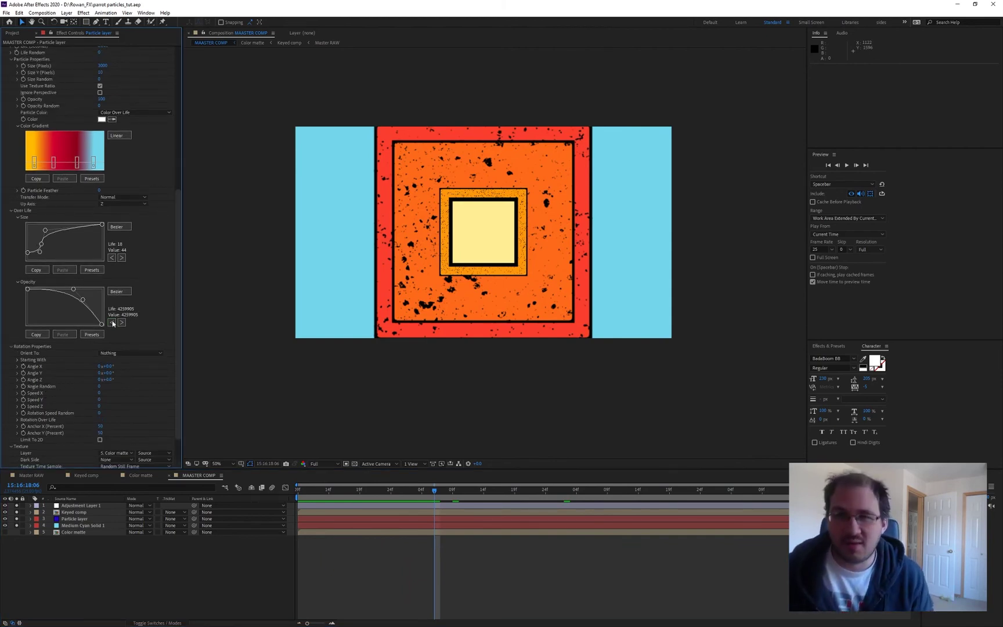
pyautogui.click(100, 406)
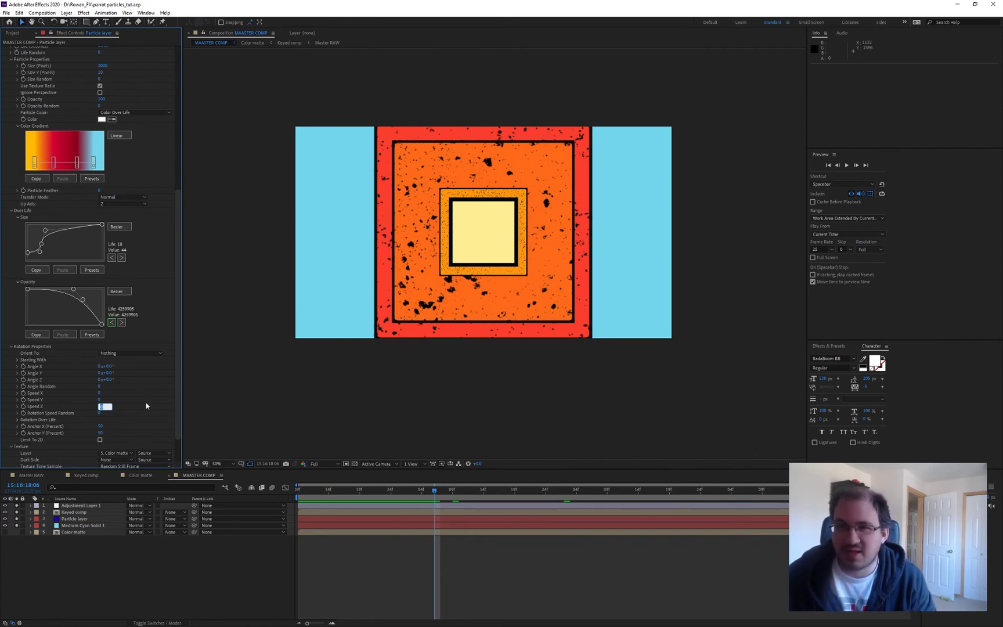
pyautogui.write('12')
pyautogui.press('Return')
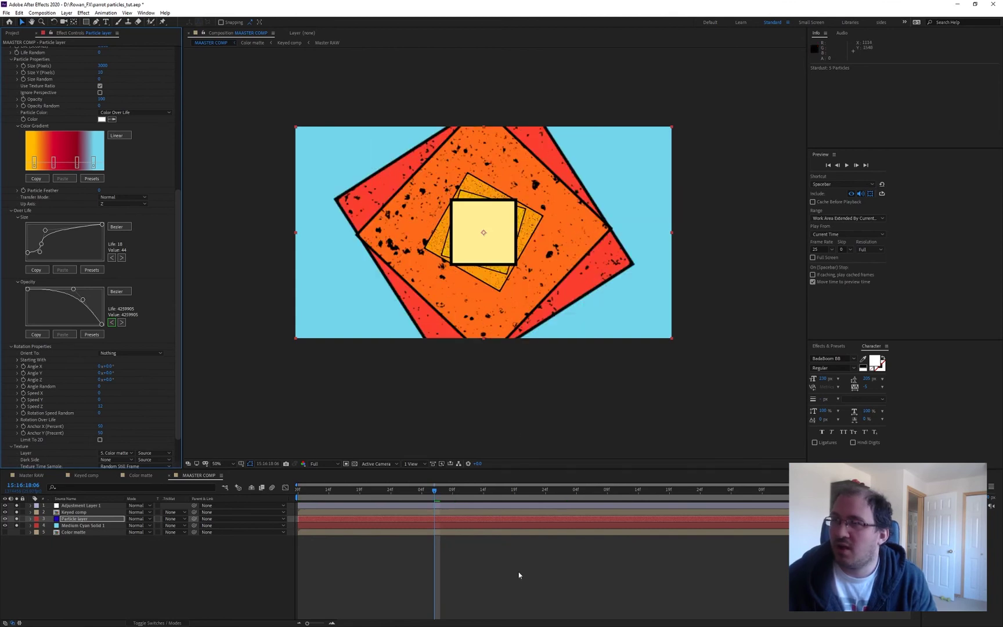
# Step: Inspect the rotated squares up close and preview MAASTER COMP from the start
pyautogui.scroll(2, 538, 240)
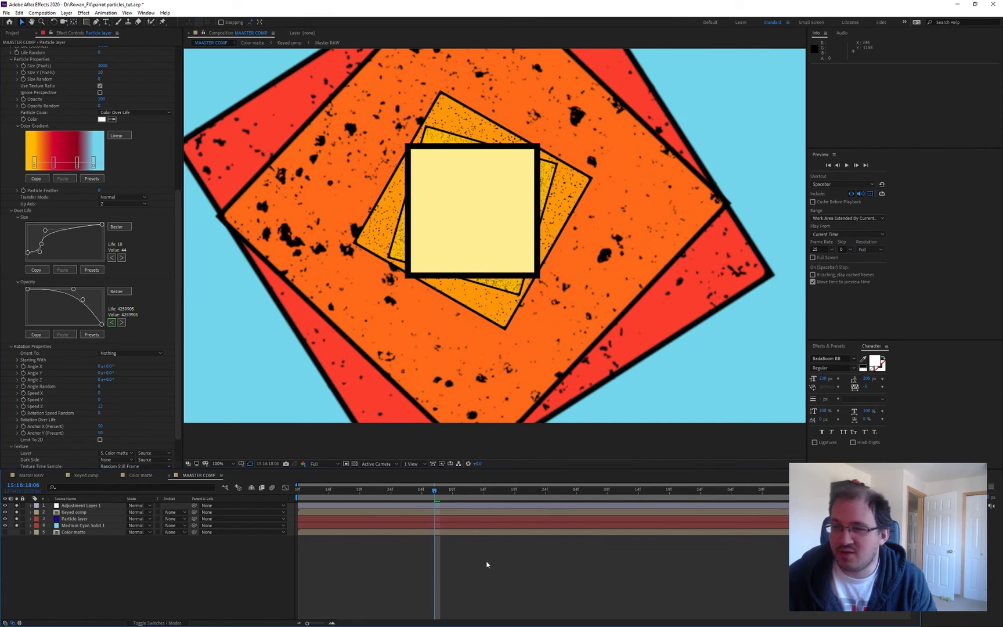
pyautogui.scroll(-2, 310, 323)
pyautogui.press('Home')
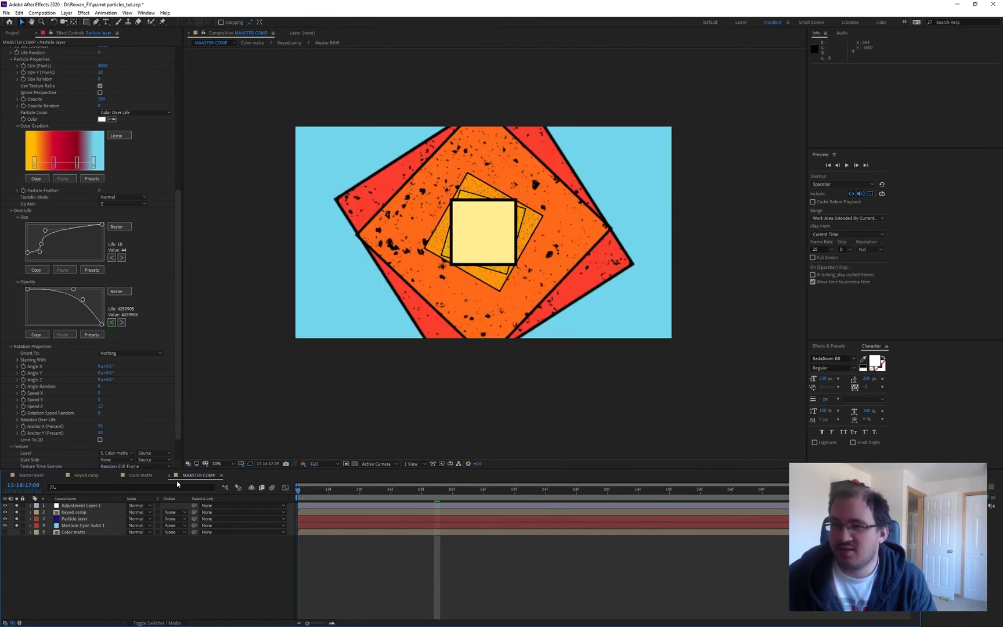
pyautogui.press('space')
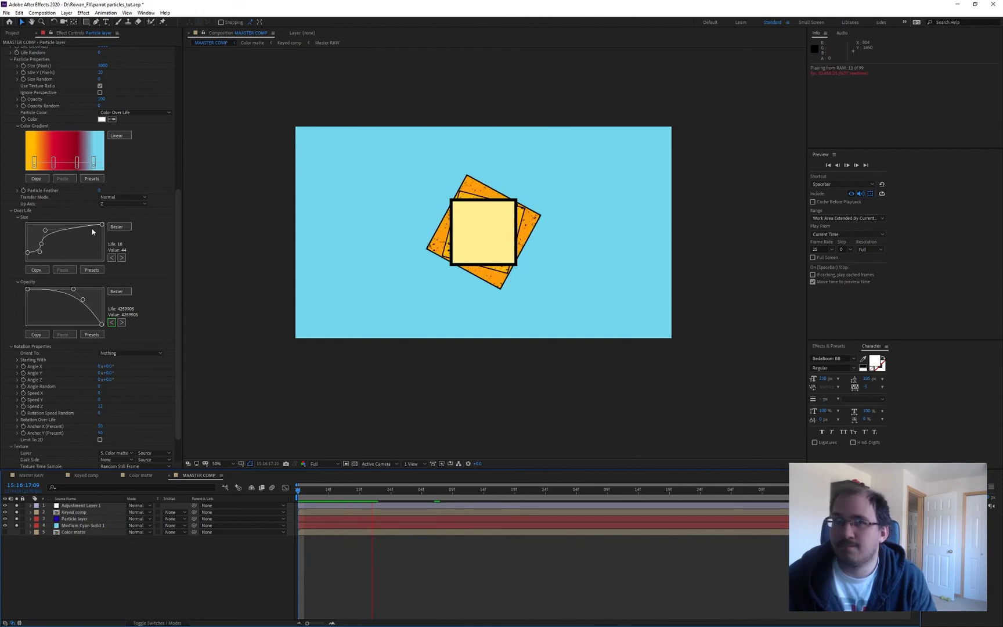
# Step: Reshape the Size over life curve into a smooth, gradually flattening rise and preview the rotating squares from the start to 15:16:18:07
pyautogui.moveTo(44, 230)
pyautogui.mouseDown()
pyautogui.moveTo(85, 232)
pyautogui.moveTo(73, 246)
pyautogui.moveTo(58, 236)
pyautogui.moveTo(86, 233)
pyautogui.moveTo(56, 233)
pyautogui.moveTo(41, 251)
pyautogui.moveTo(42, 237)
pyautogui.mouseUp()
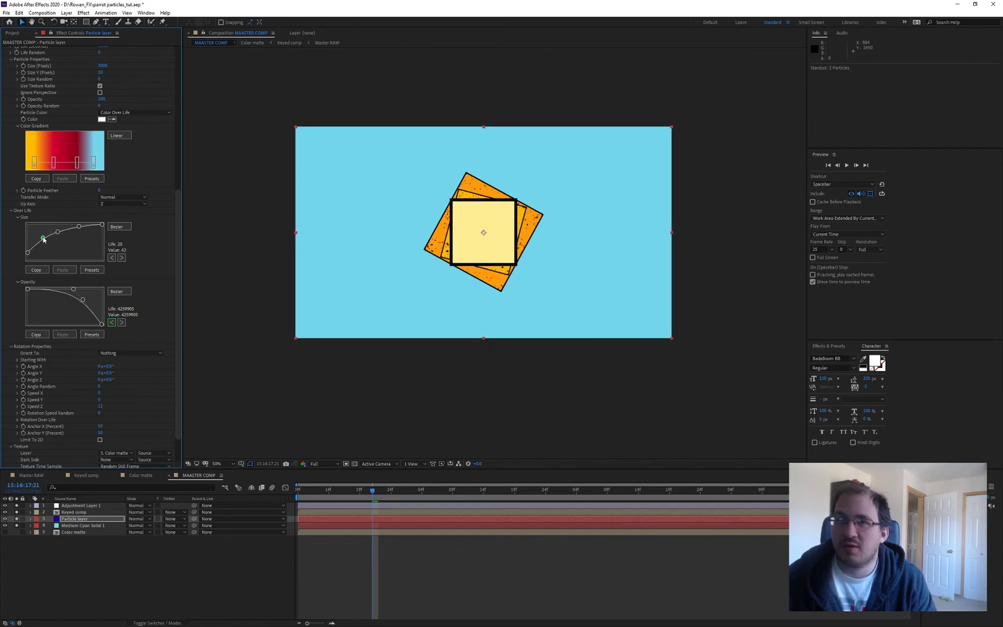
pyautogui.click(399, 604)
pyautogui.click(300, 493)
pyautogui.press('space')
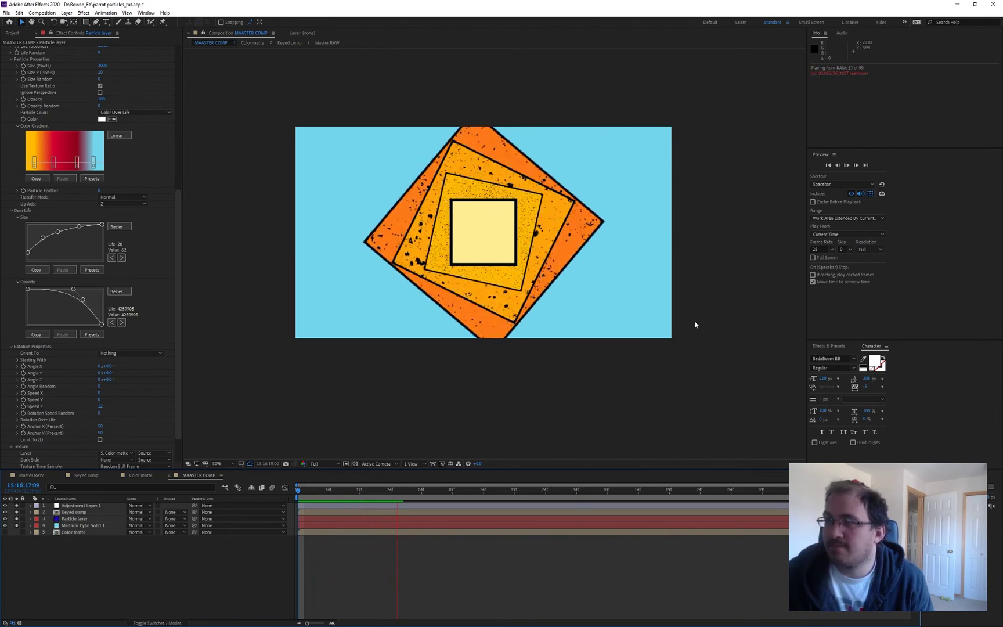
pyautogui.press('space')
pyautogui.press('pagedown')
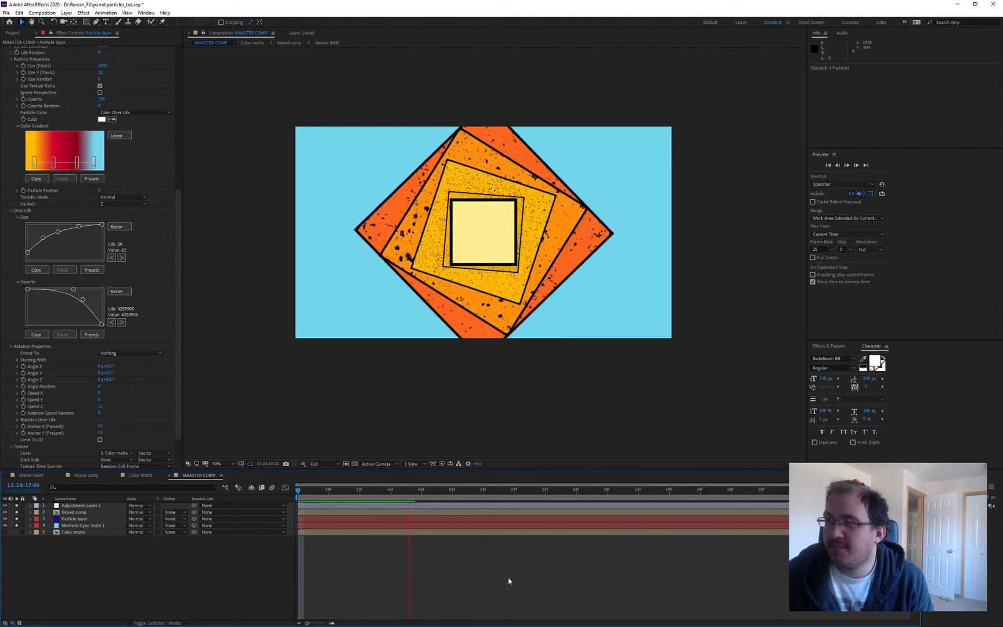
pyautogui.press('space')
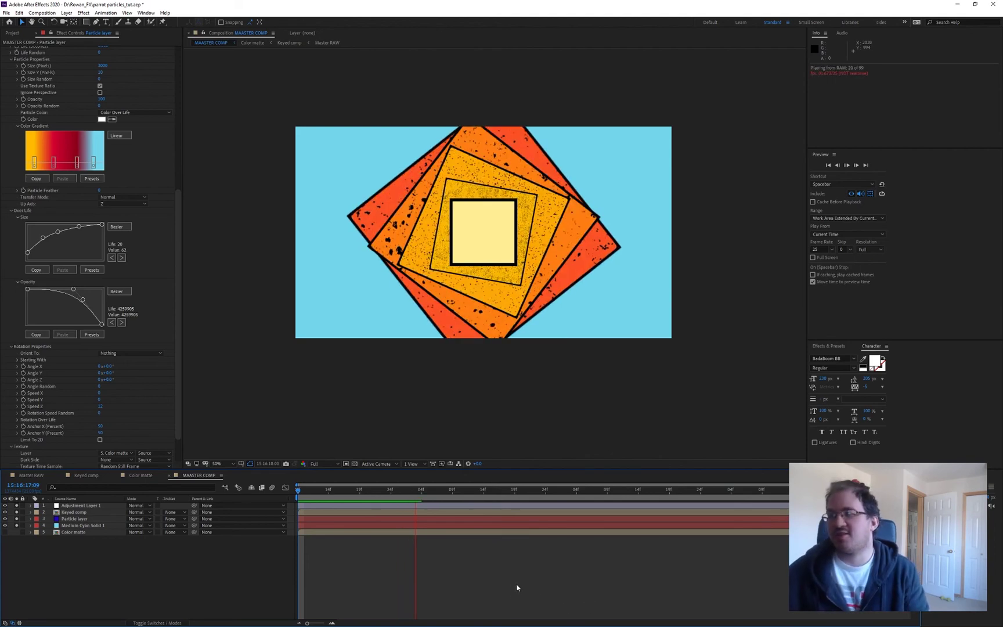
pyautogui.press('space')
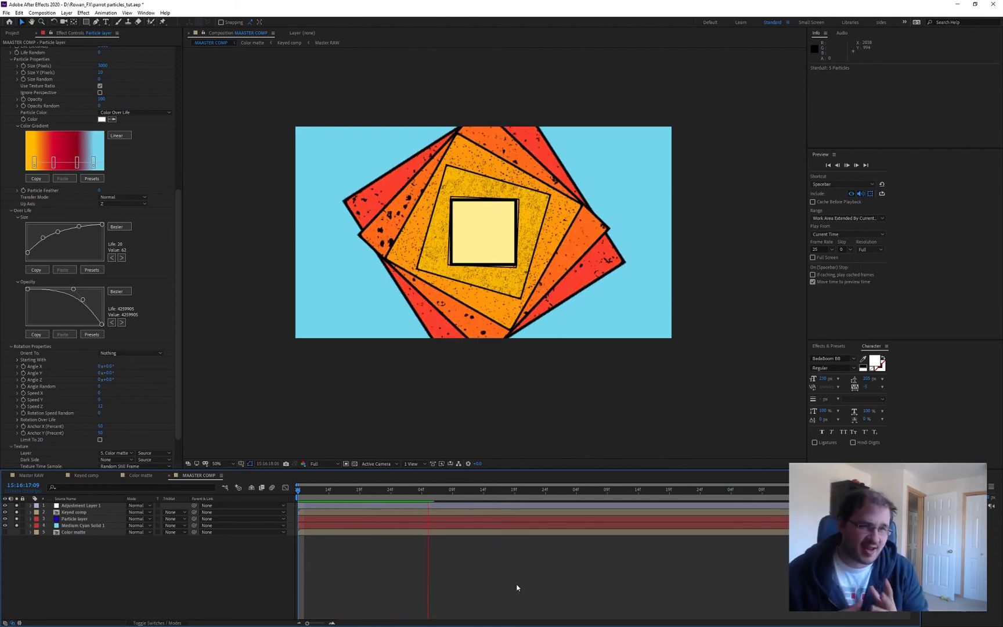
pyautogui.press('pagedown')
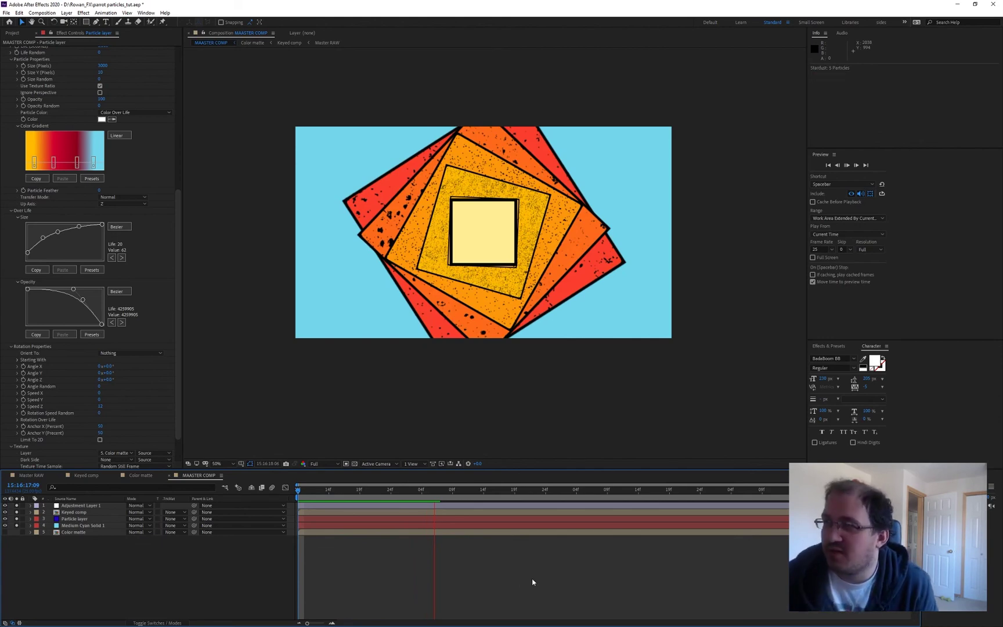
pyautogui.press('pagedown')
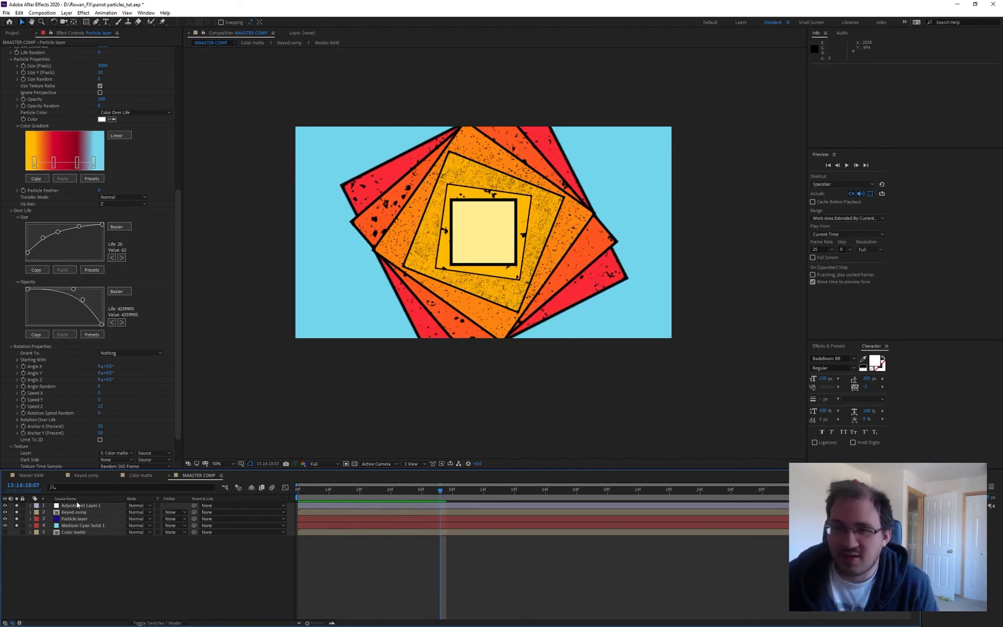
# Step: Draw a yellow five-pointed star with a black outline on a new shape layer in the Master RAW composition
pyautogui.click(140, 475)
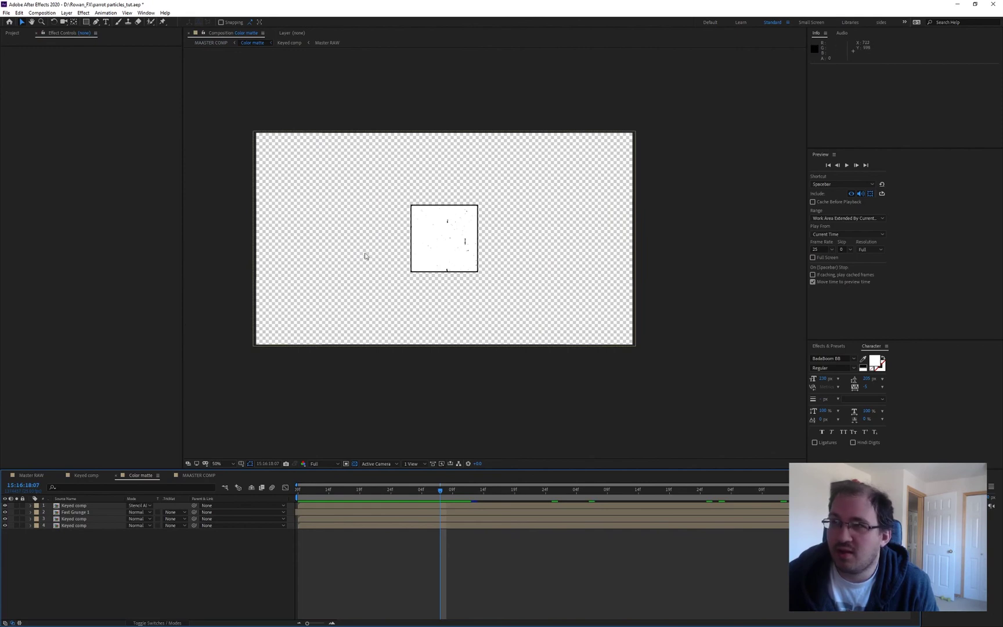
pyautogui.click(30, 475)
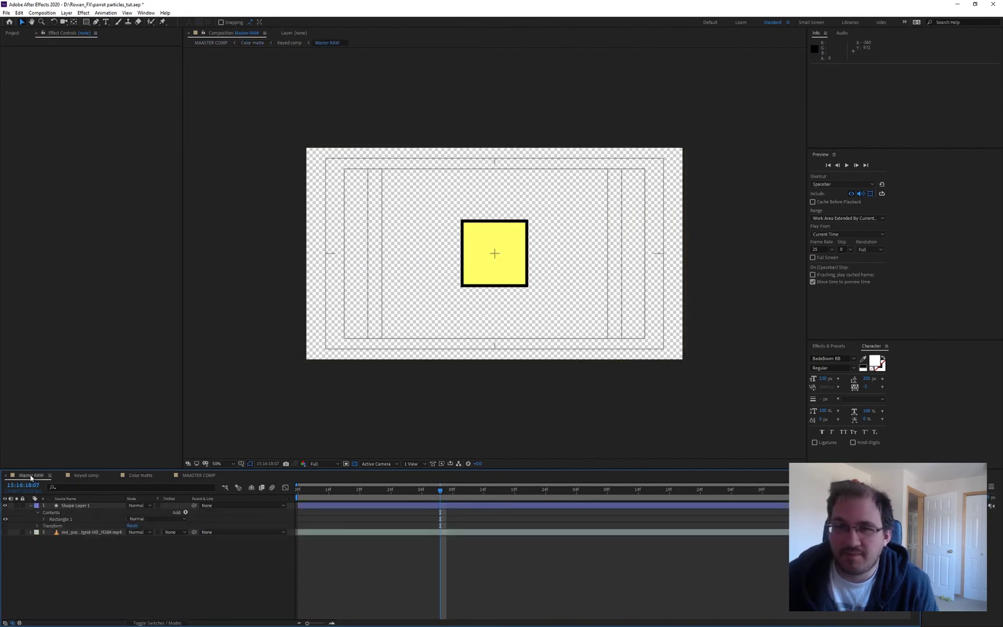
pyautogui.click(71, 506)
pyautogui.moveTo(87, 22); pyautogui.dragTo(116, 57)
pyautogui.click(172, 559)
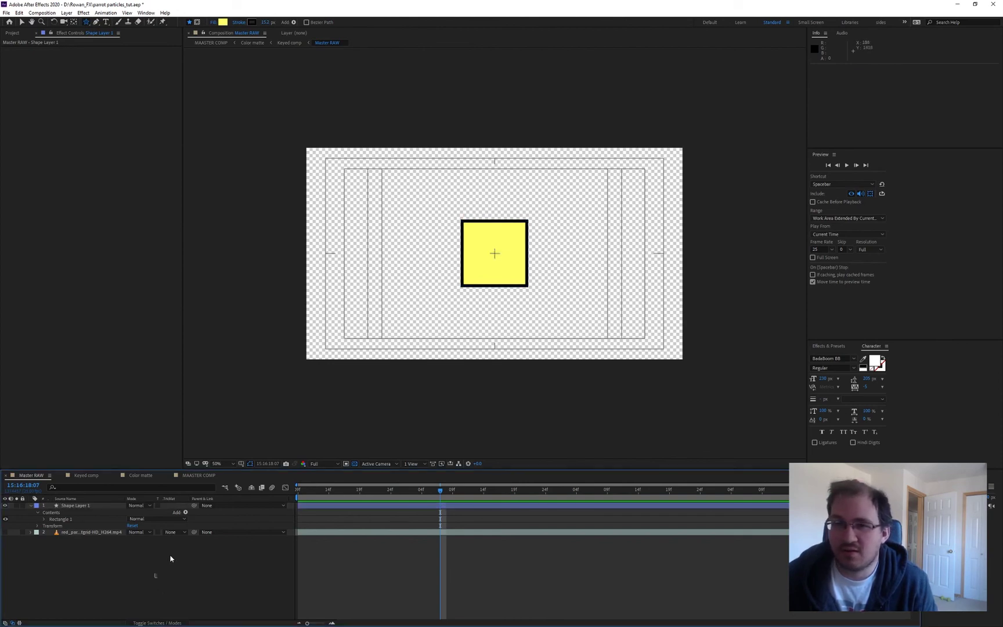
pyautogui.moveTo(403, 199); pyautogui.dragTo(404, 156)
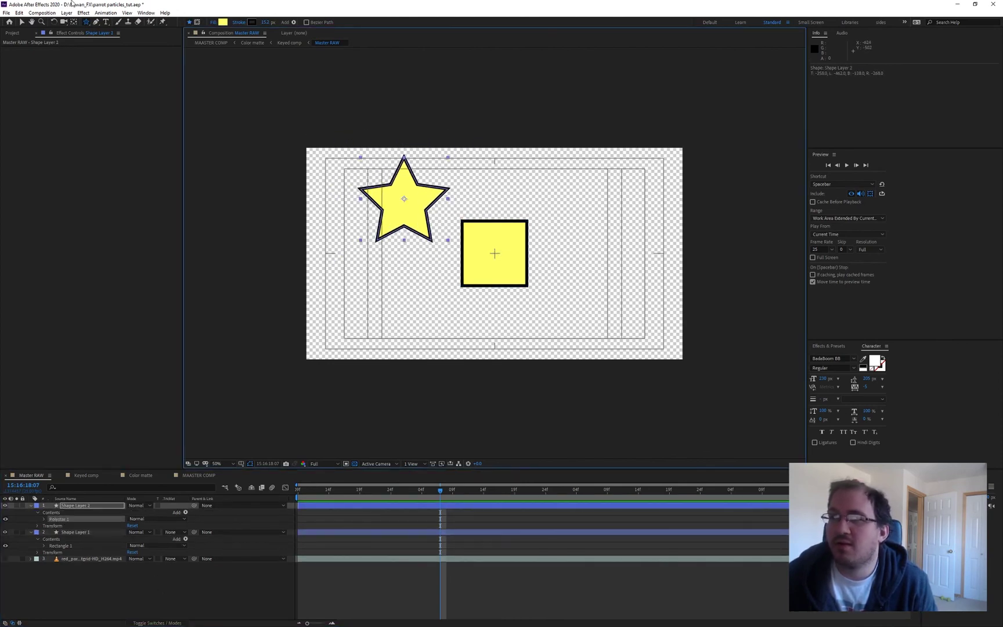
# Step: Centre the star in the Master RAW composition and hide the square's shape layer
pyautogui.click(23, 22)
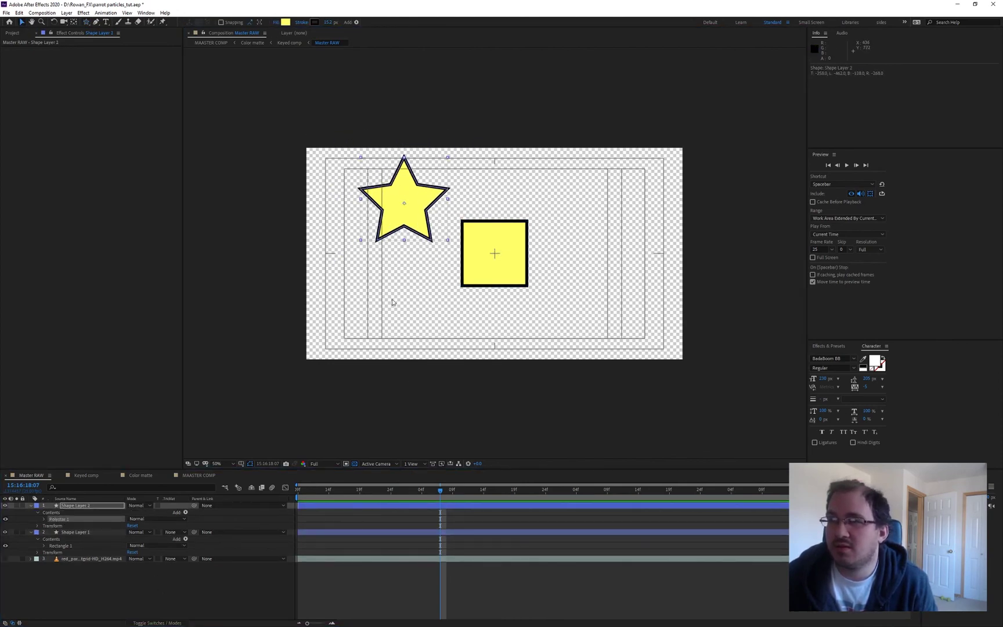
pyautogui.moveTo(417, 252); pyautogui.dragTo(505, 276)
pyautogui.scroll(1, 494, 277)
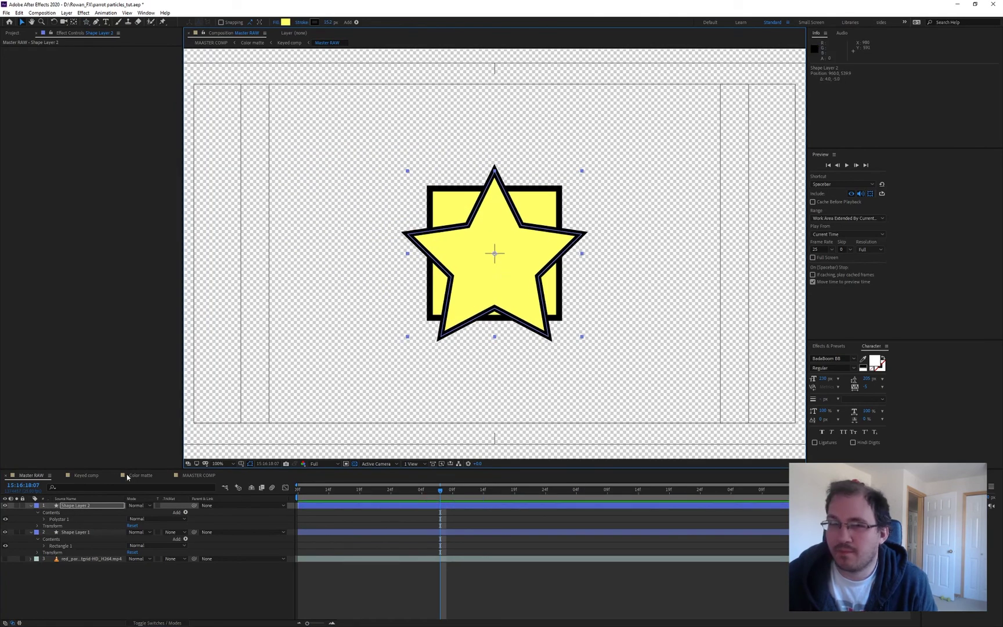
pyautogui.click(79, 532)
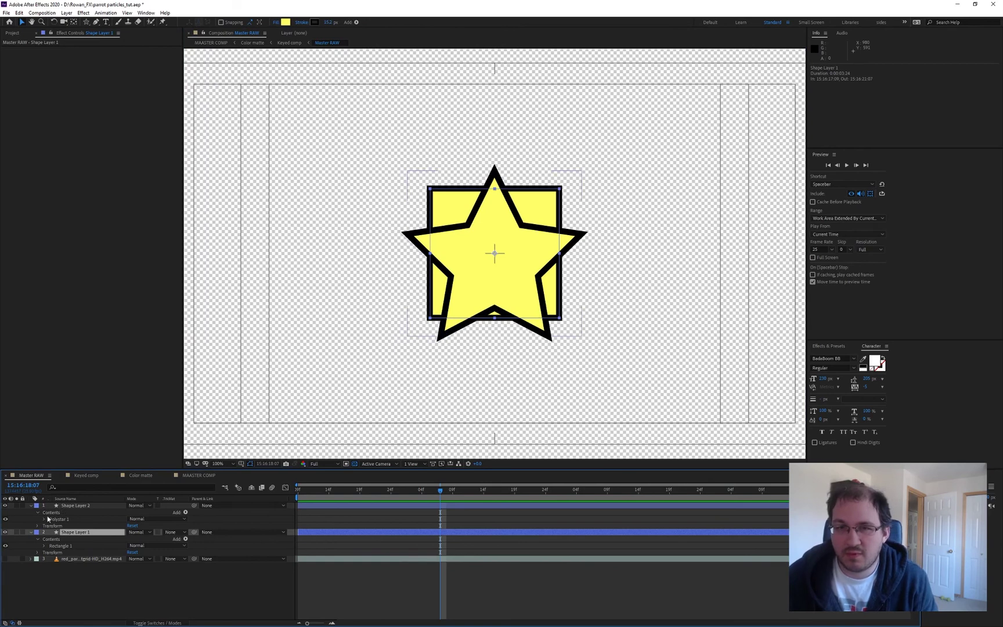
pyautogui.click(6, 532)
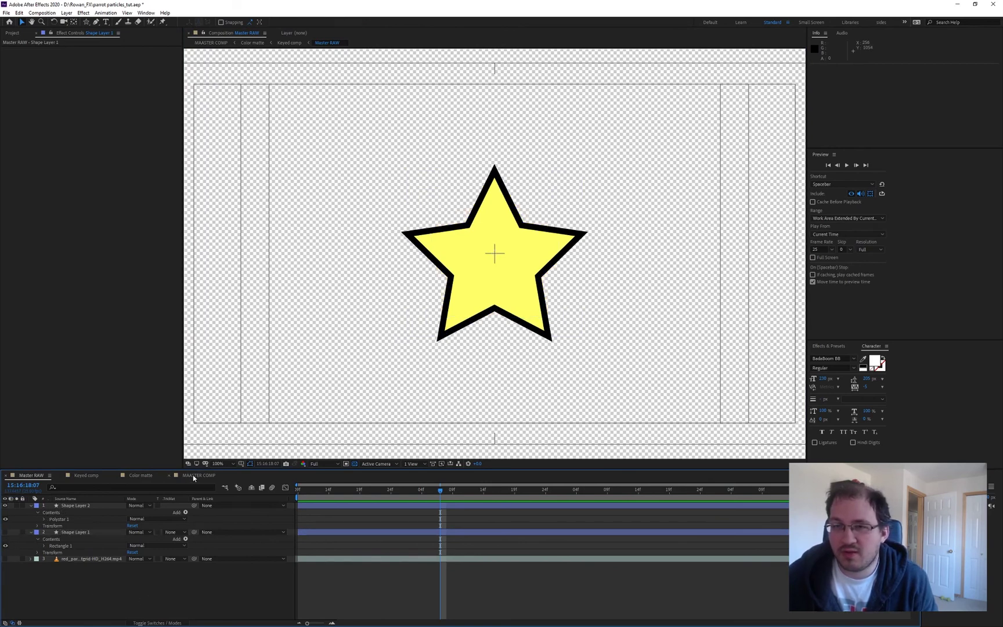
# Step: Preview the rotating star particles in MAASTER COMP from the start
pyautogui.click(199, 475)
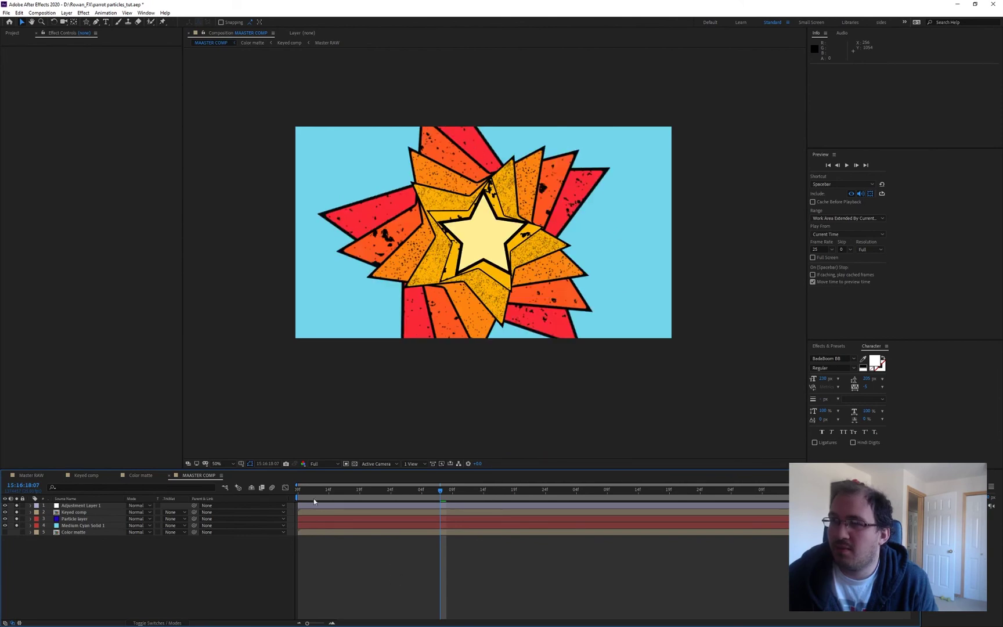
pyautogui.moveTo(309, 491); pyautogui.dragTo(145, 467)
pyautogui.press('space')
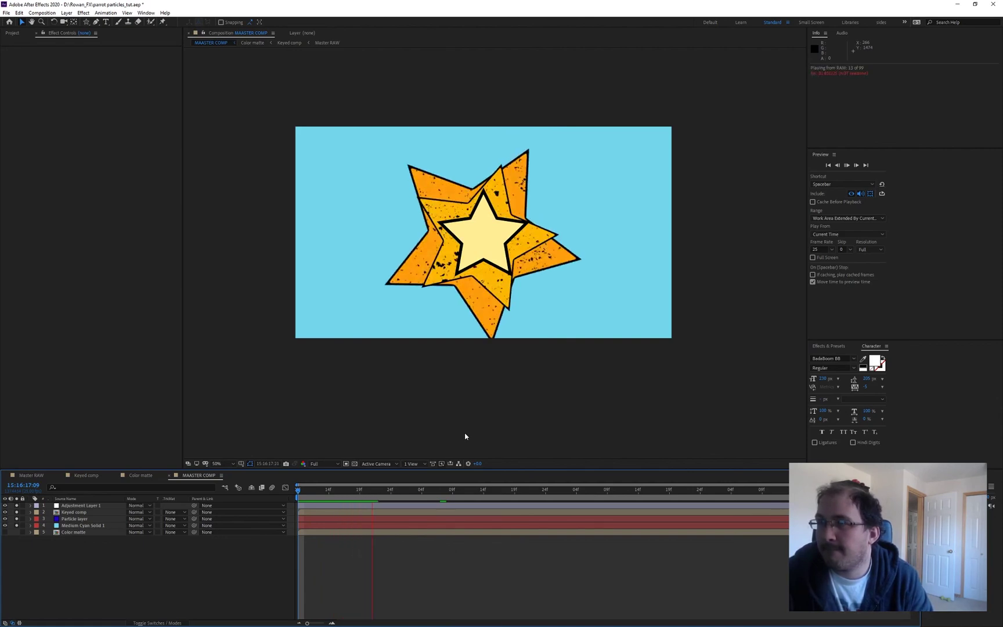
pyautogui.press('space')
pyautogui.press('space')
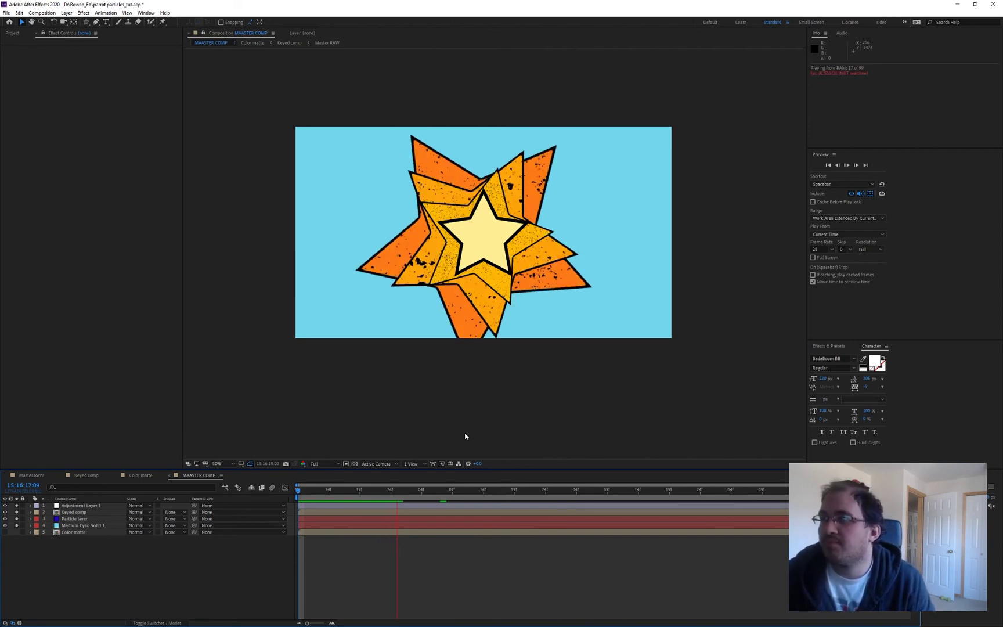
pyautogui.press('space')
pyautogui.press('space')
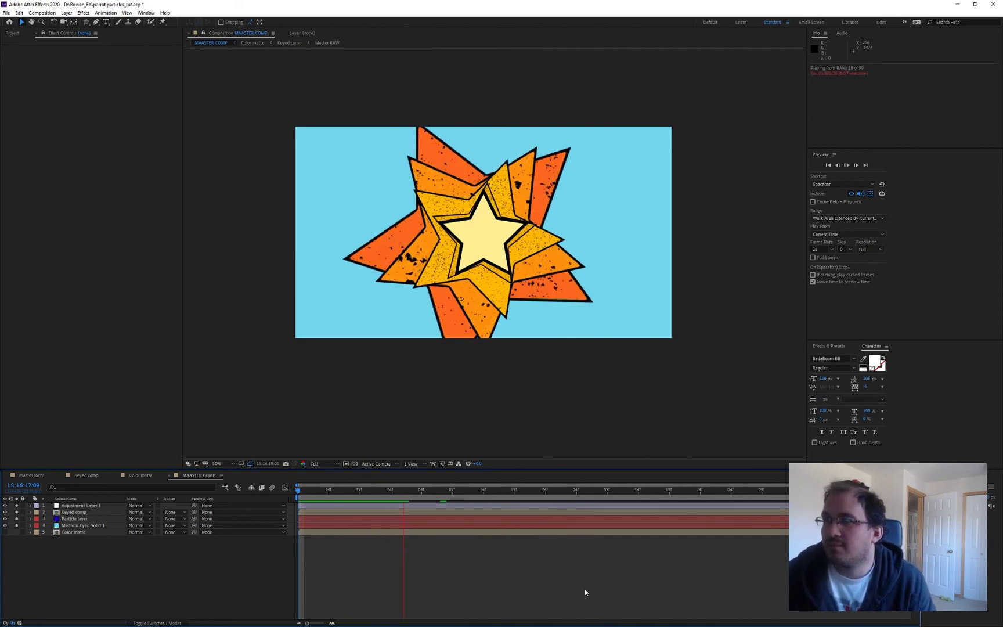
pyautogui.press('space')
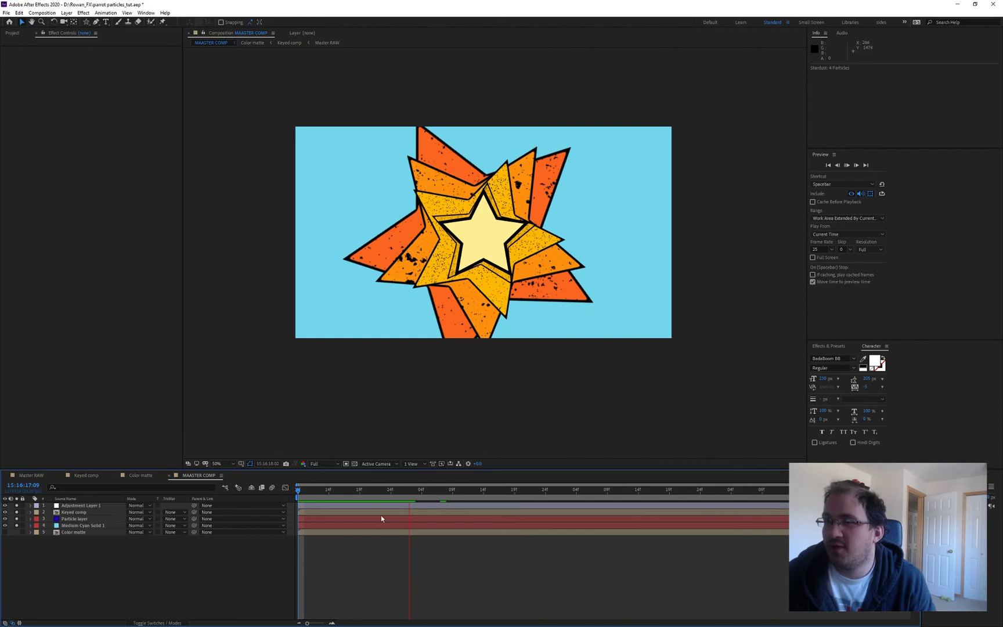
# Step: Change the Particle layer's particle colour mode to Random From Gradient
pyautogui.moveTo(386, 490)
pyautogui.mouseDown()
pyautogui.moveTo(316, 491)
pyautogui.moveTo(398, 491)
pyautogui.moveTo(311, 489)
pyautogui.moveTo(405, 490)
pyautogui.mouseUp()
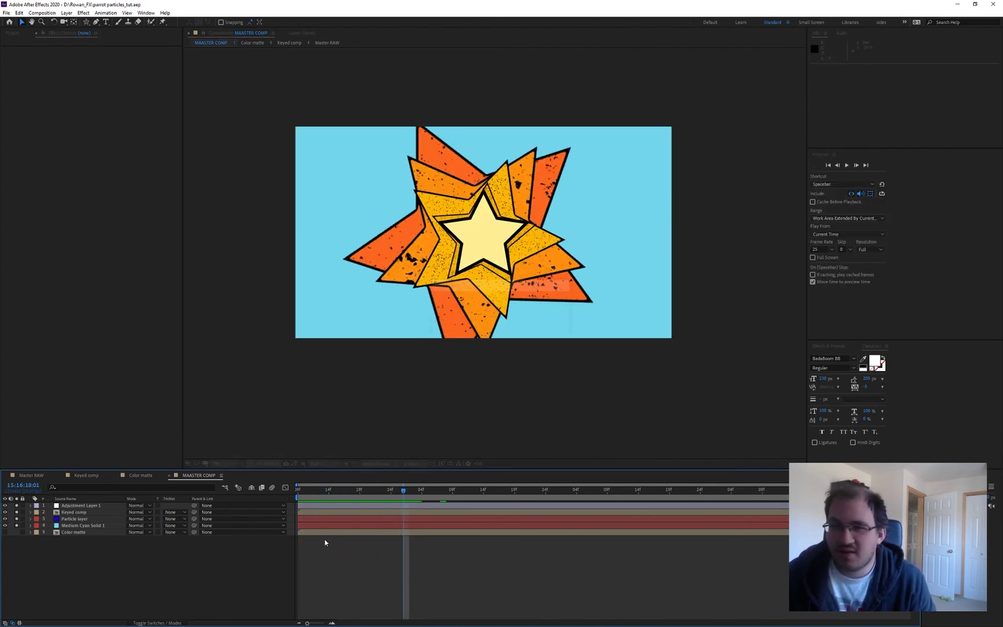
pyautogui.click(75, 518)
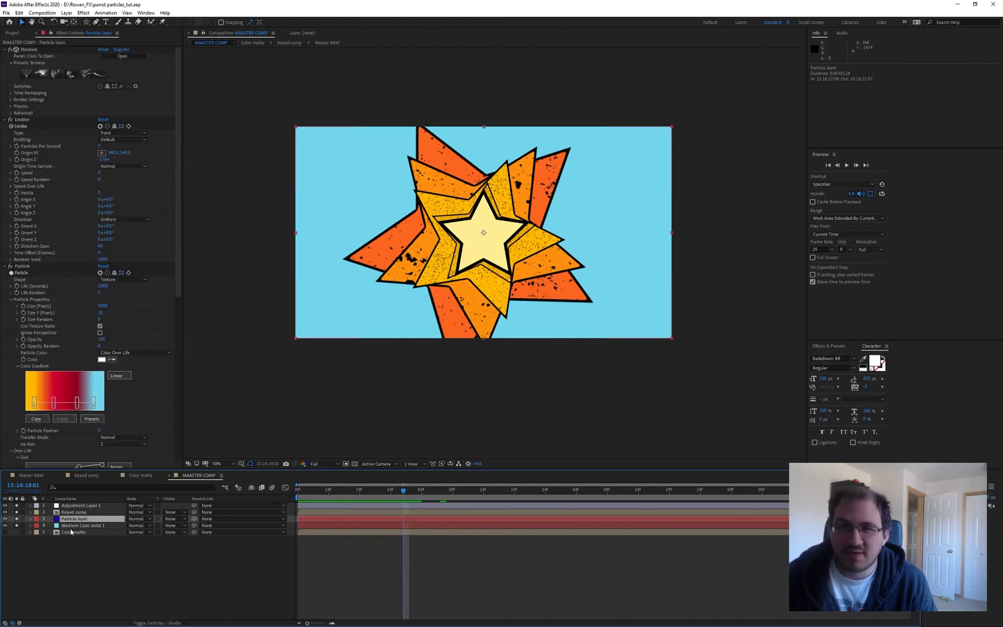
pyautogui.click(23, 120)
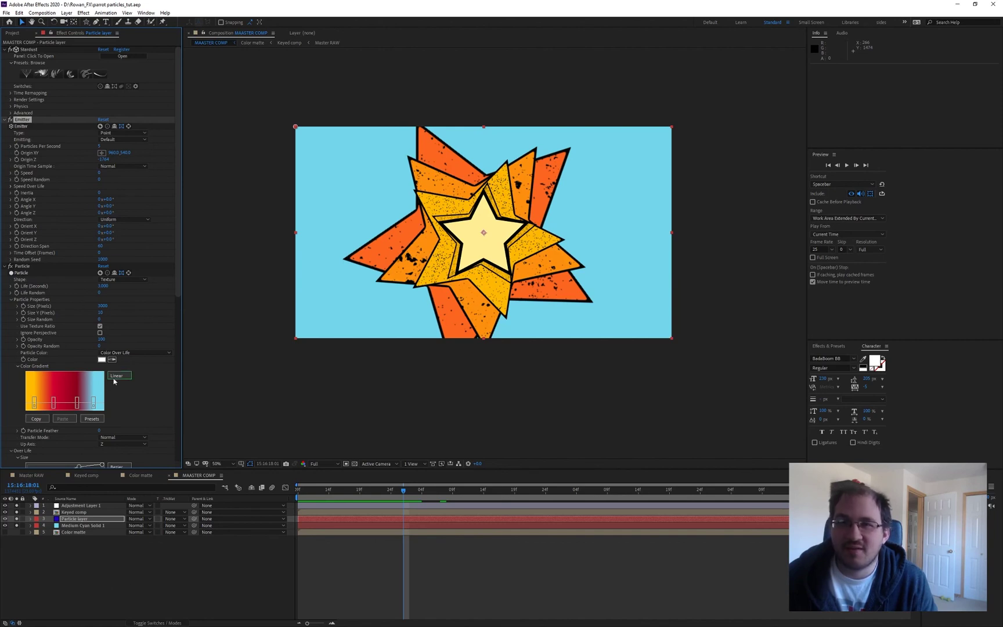
pyautogui.click(122, 356)
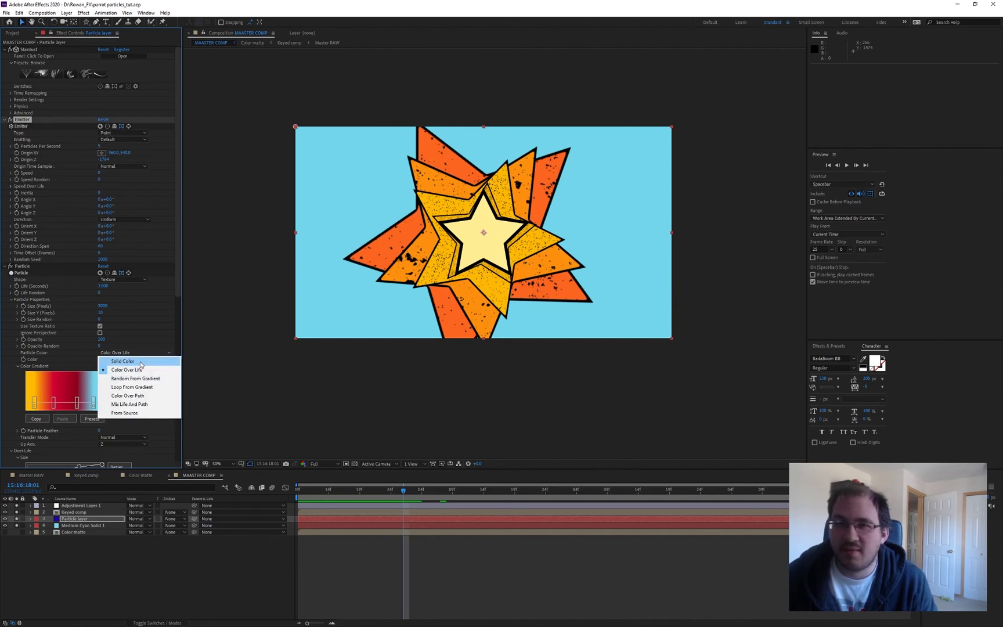
pyautogui.click(154, 380)
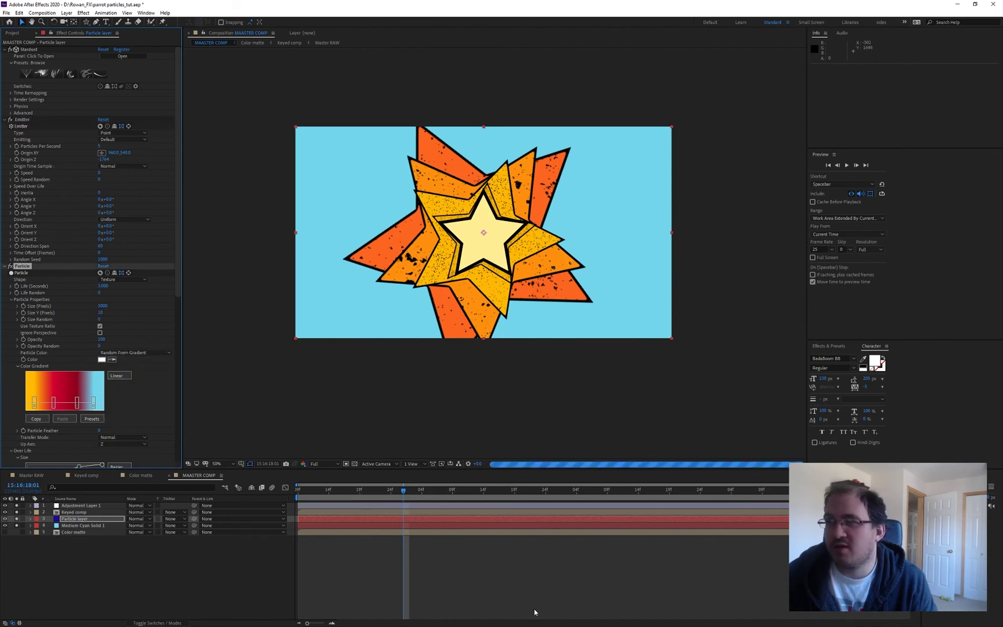
# Step: Preview the randomly coloured star particles from the start of MAASTER COMP and save the project
pyautogui.click(301, 490)
pyautogui.press('space')
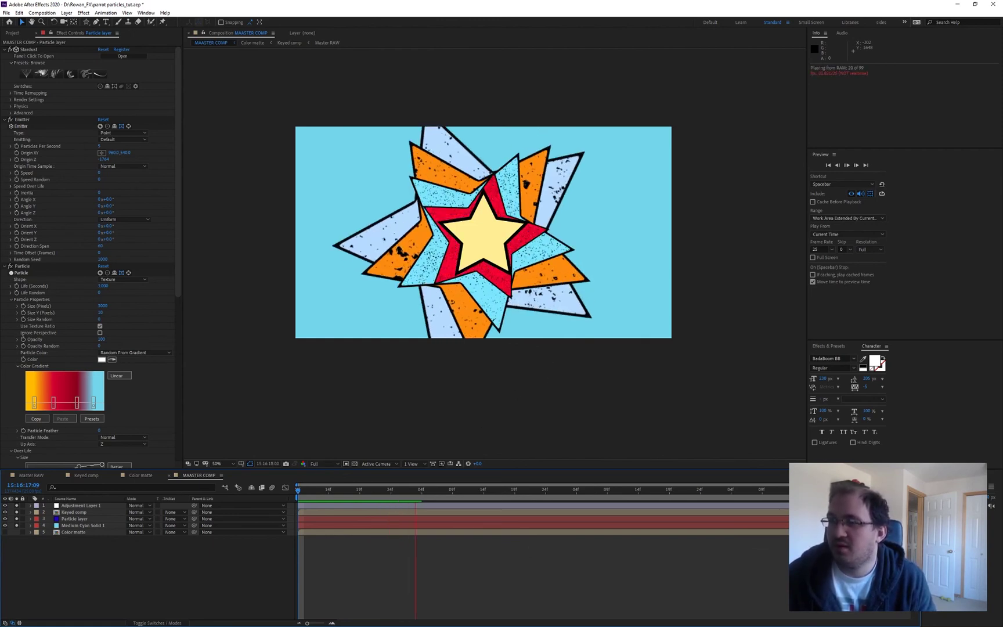
pyautogui.press('space')
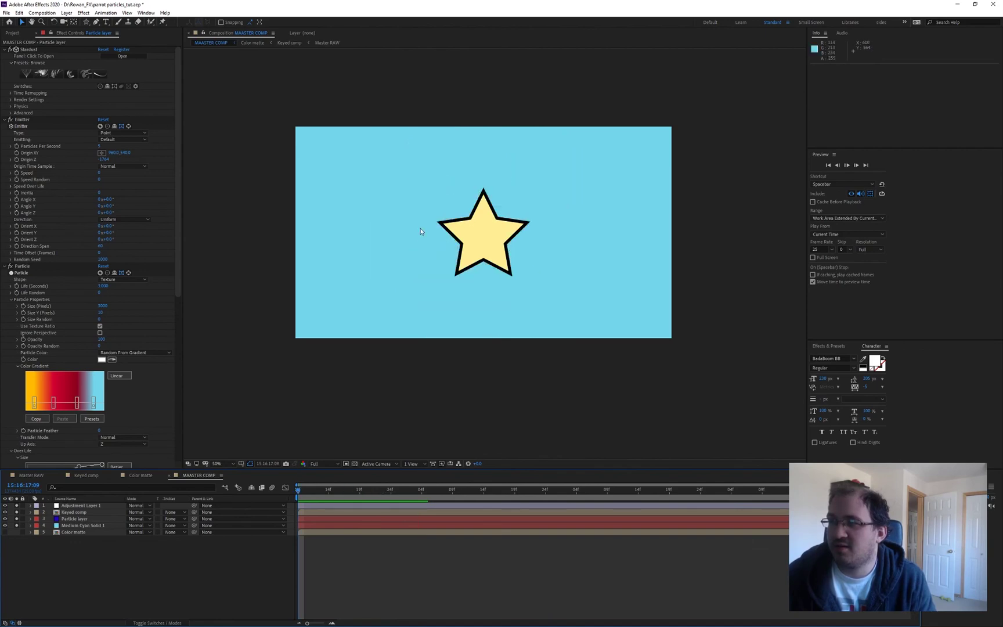
pyautogui.press('space')
pyautogui.press('space')
pyautogui.press('space')
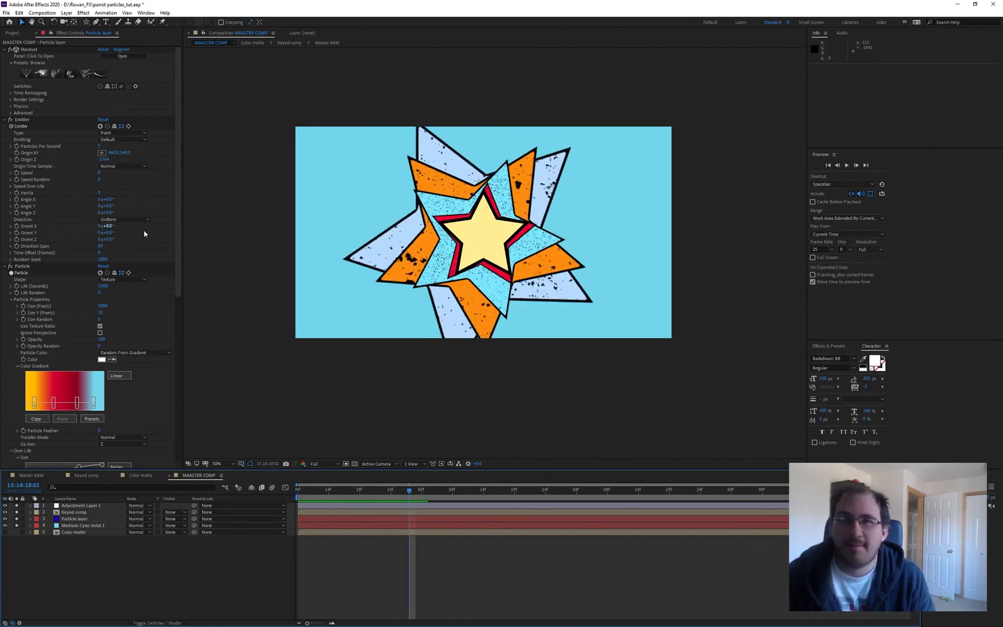
pyautogui.hotkey('ctrl', 's')
# Step: Set the emitter's speed on the Particle layer to 100
pyautogui.click(172, 254)
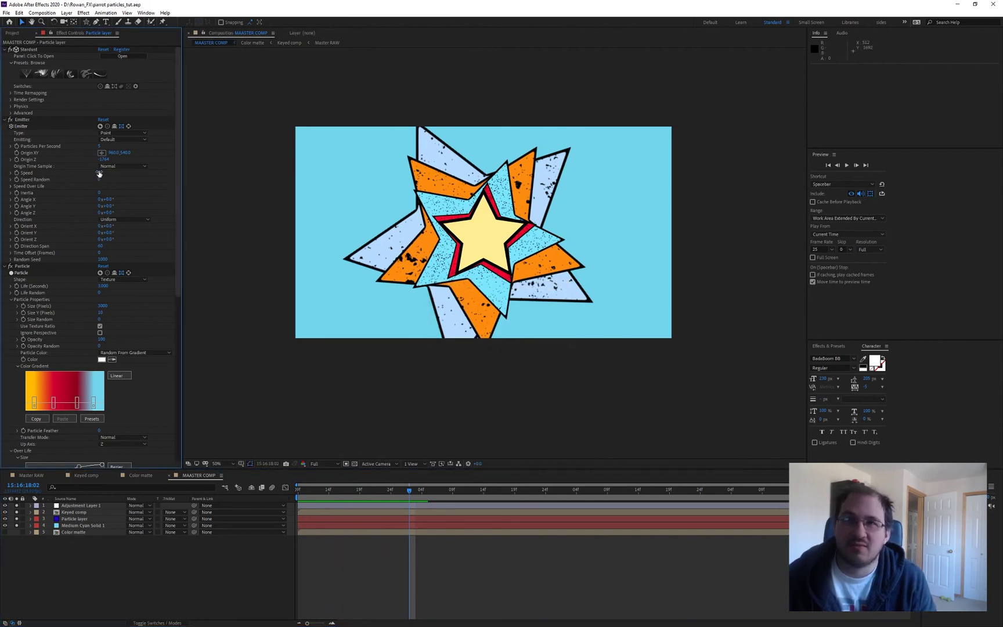
pyautogui.moveTo(100, 173); pyautogui.dragTo(122, 176)
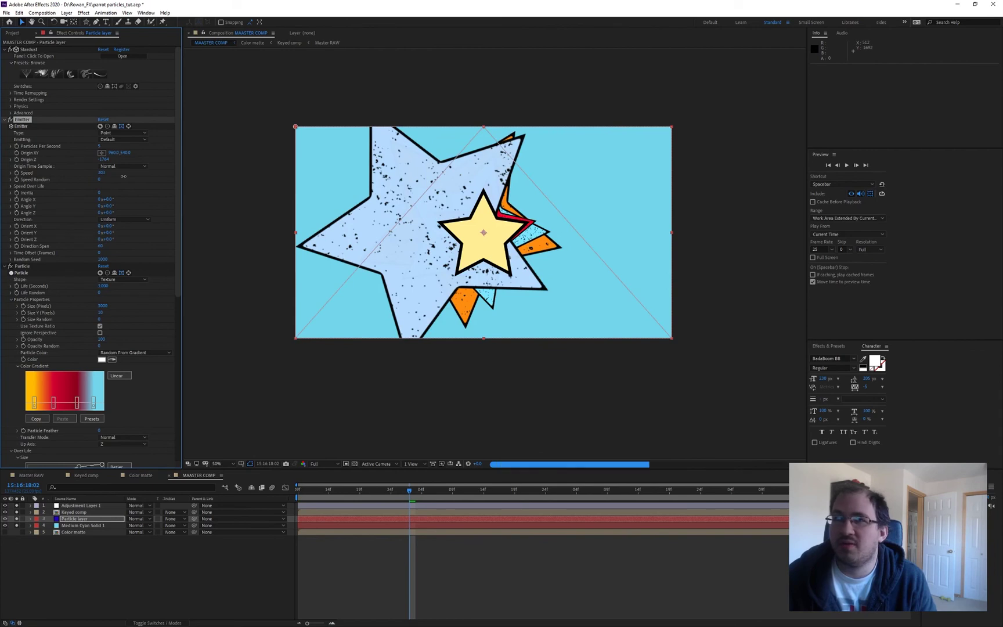
pyautogui.click(103, 173)
pyautogui.write('100')
pyautogui.press('Return')
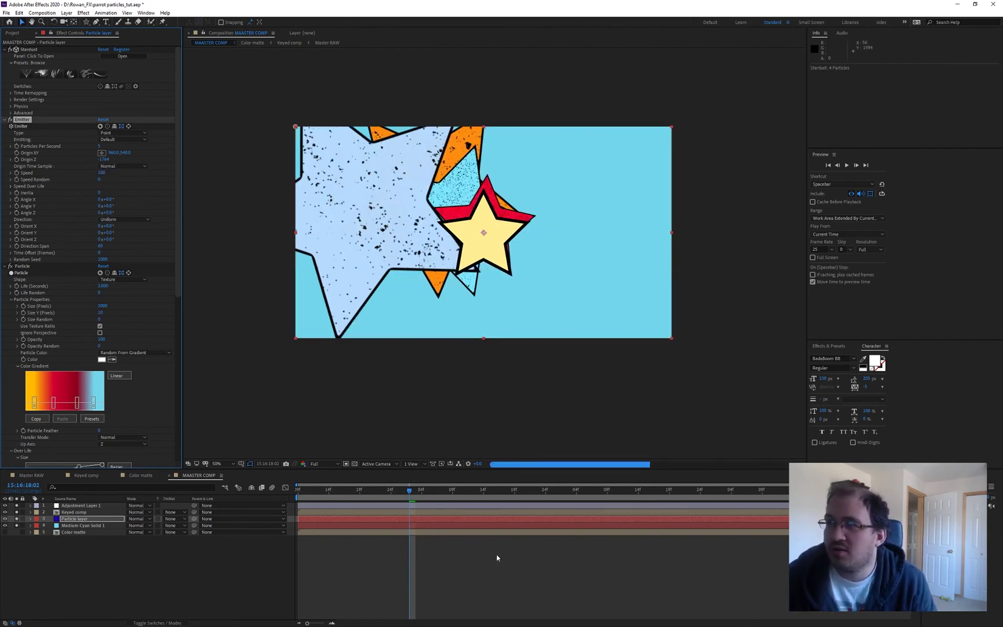
# Step: Change the emitter's direction to Directional, keeping the Normal origin time sample
pyautogui.click(103, 166)
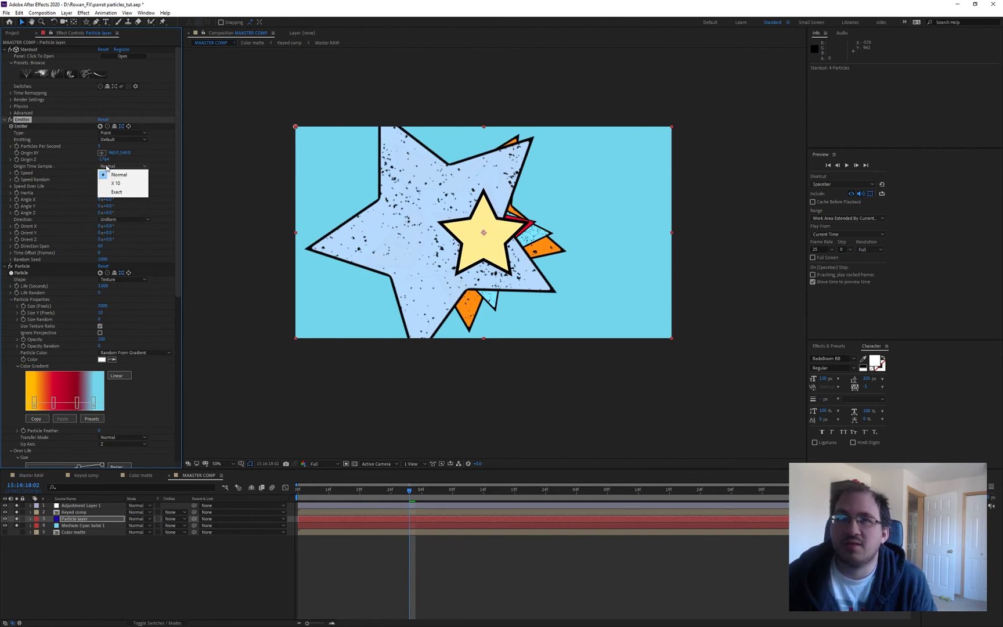
pyautogui.click(120, 151)
pyautogui.click(121, 141)
pyautogui.click(120, 148)
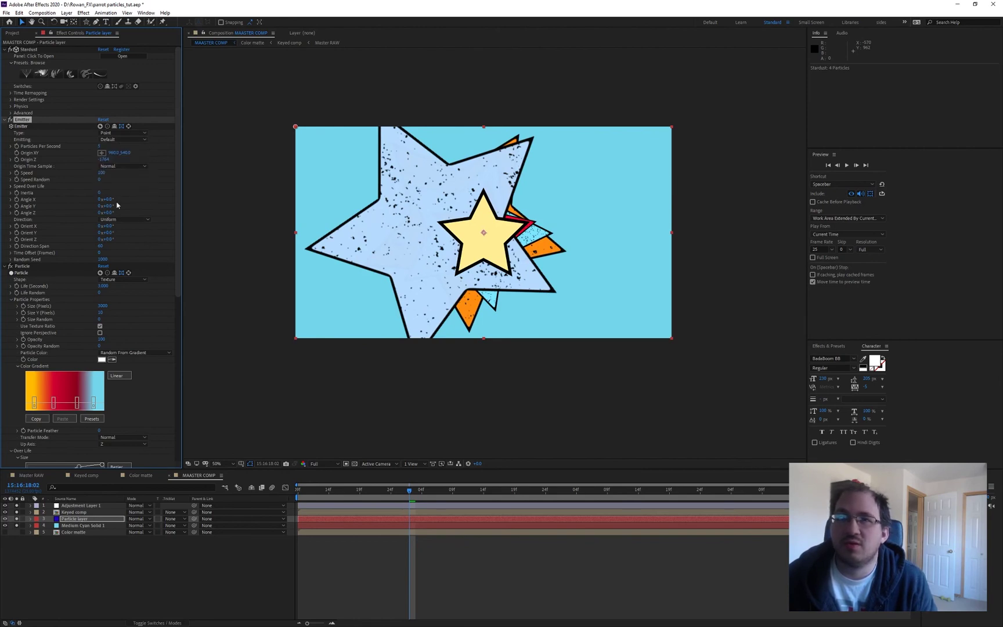
pyautogui.click(125, 220)
pyautogui.click(128, 238)
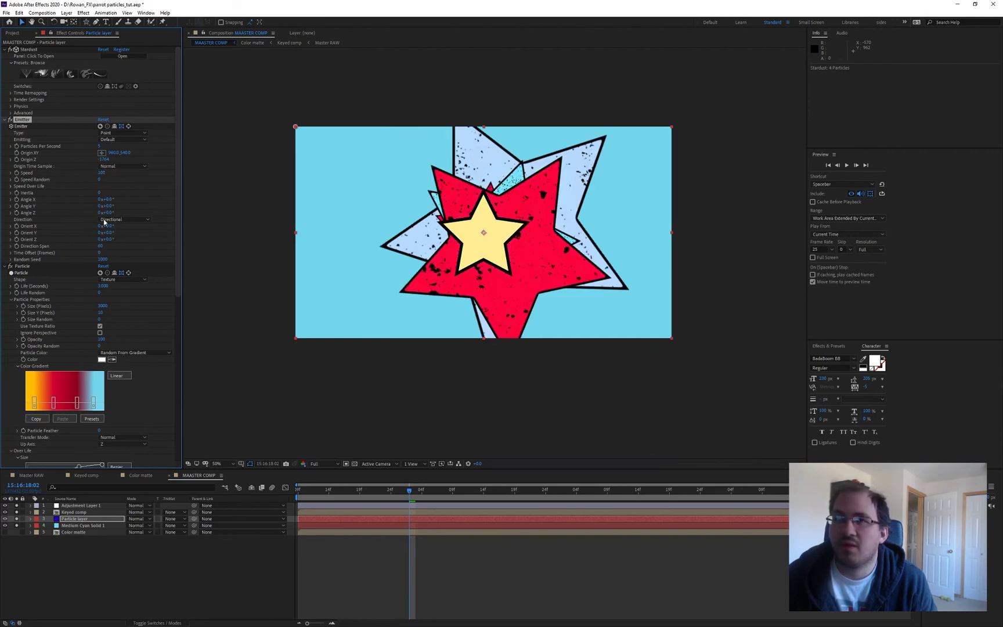
# Step: Try viewing the composition from Custom View 1 and return to the Active Camera view
pyautogui.click(399, 464)
pyautogui.click(388, 538)
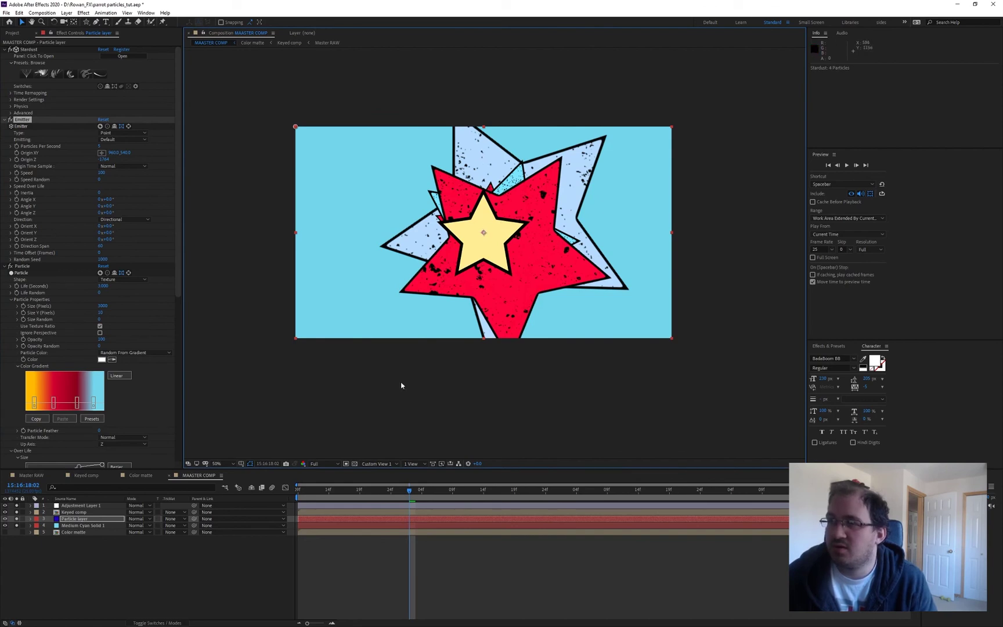
pyautogui.click(148, 589)
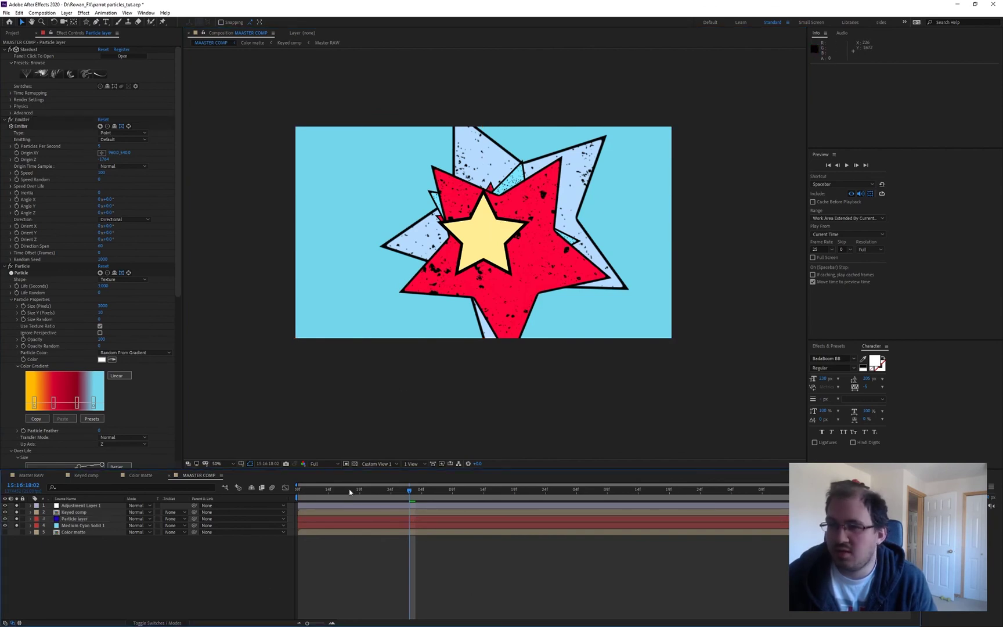
pyautogui.click(385, 463)
pyautogui.click(383, 477)
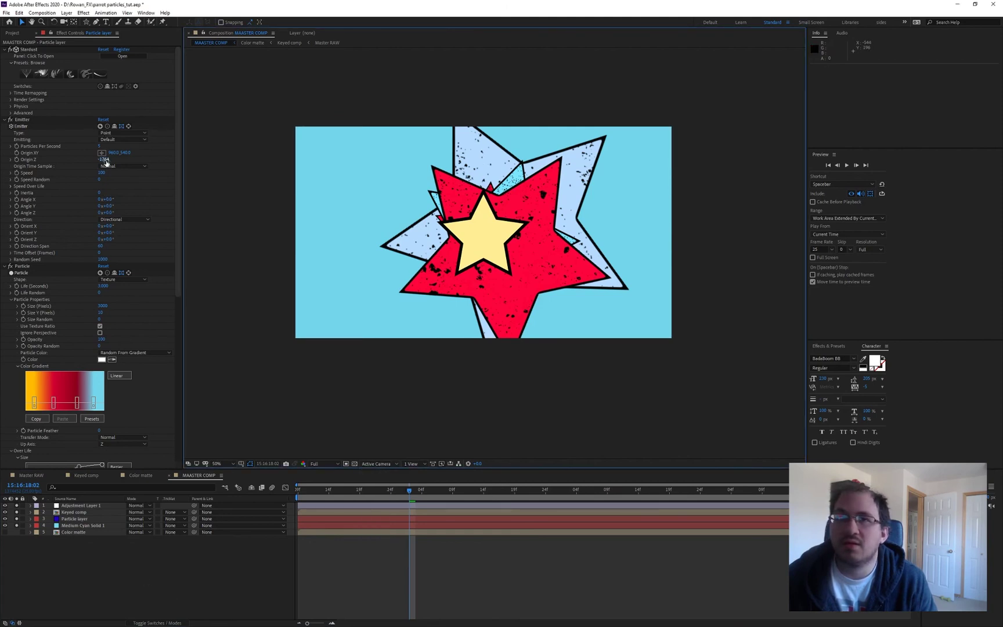
# Step: Raise the emitter's speed to about 1200 and set Orient Y to 90°, then to -90°
pyautogui.moveTo(101, 173); pyautogui.dragTo(151, 178)
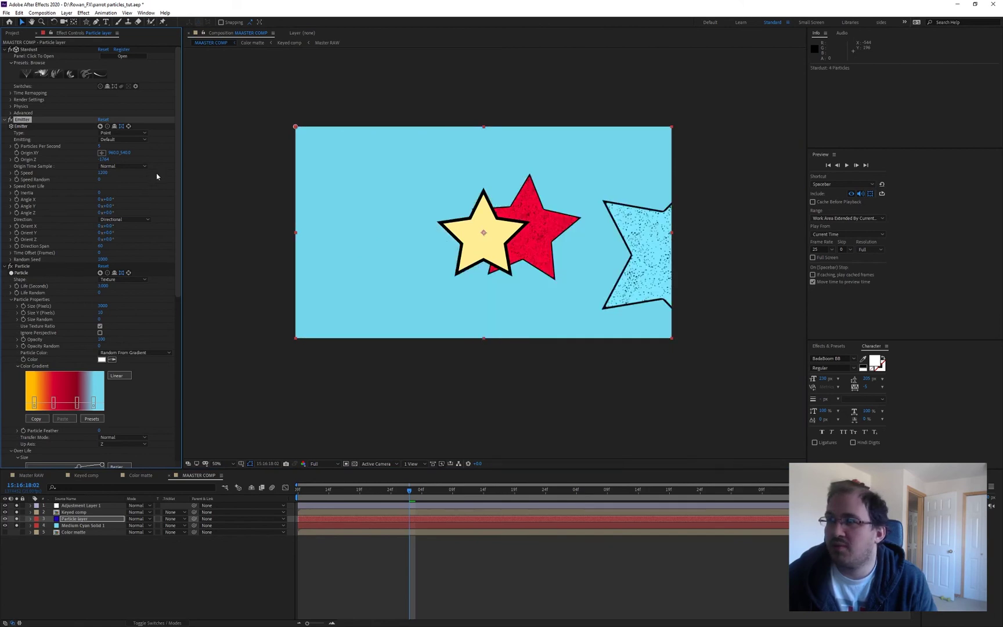
pyautogui.click(109, 233)
pyautogui.write('90')
pyautogui.press('Return')
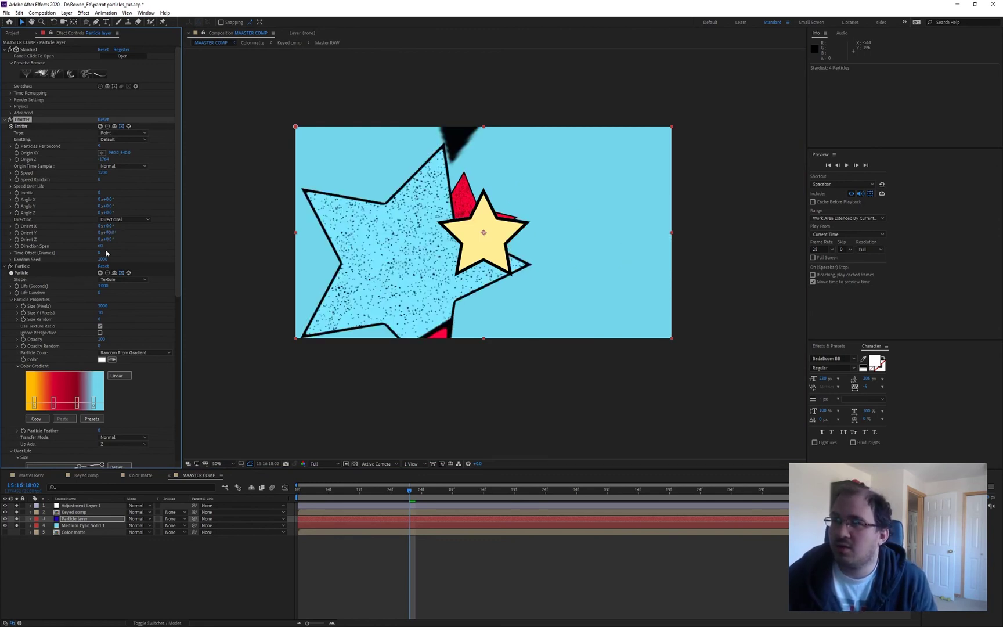
pyautogui.click(109, 233)
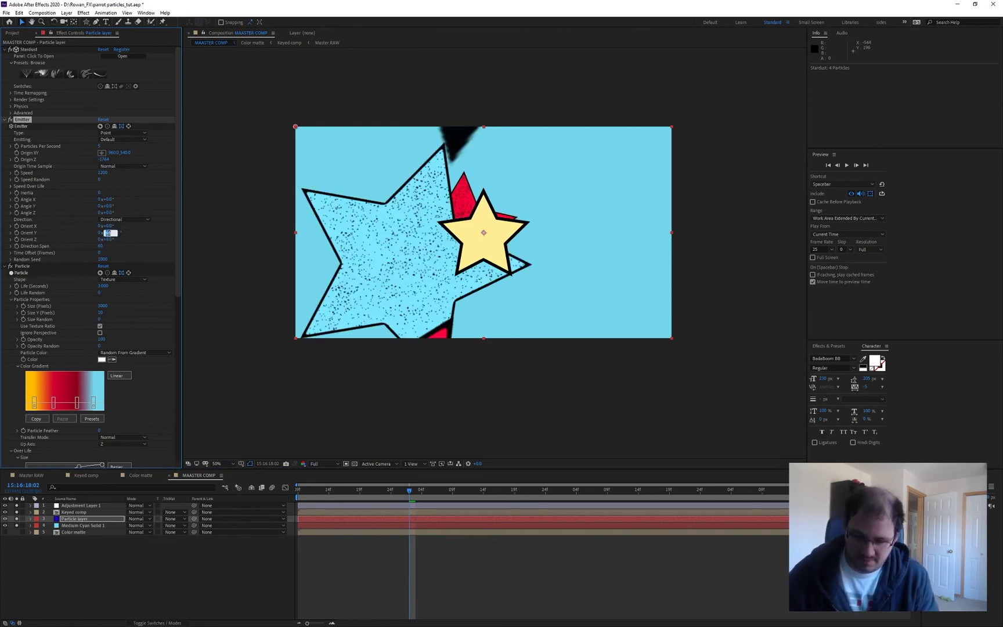
pyautogui.write('-90')
pyautogui.press('Return')
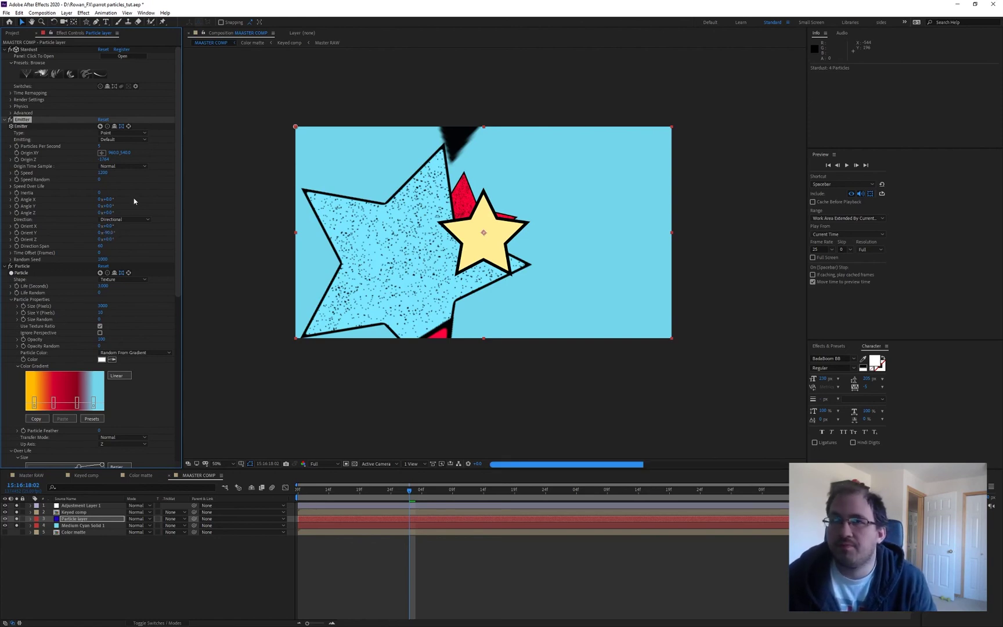
# Step: Preview the directional star particles from the start to 15:16:17:19
pyautogui.press('Home')
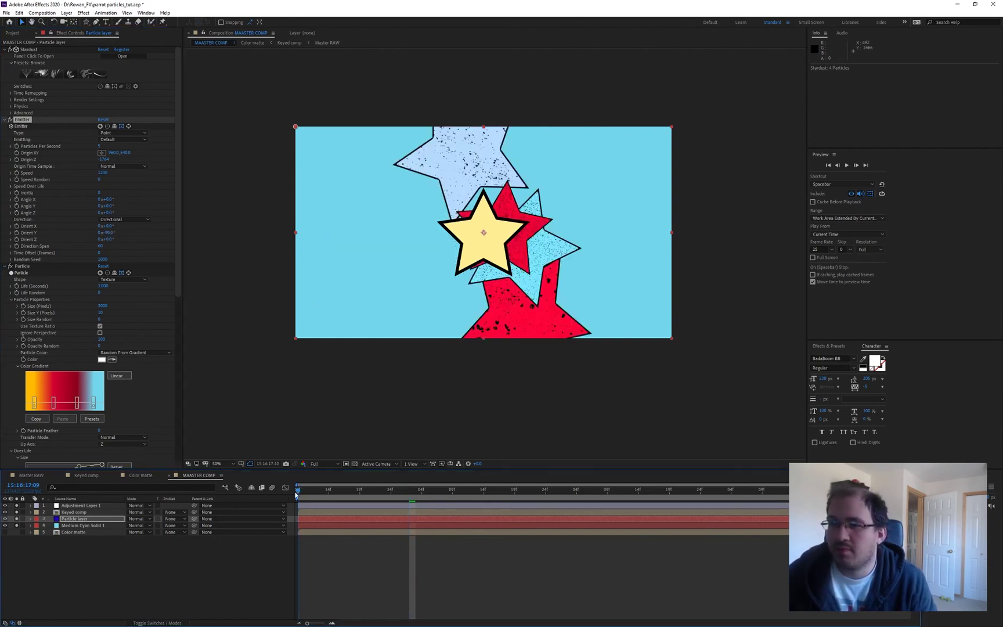
pyautogui.press('space')
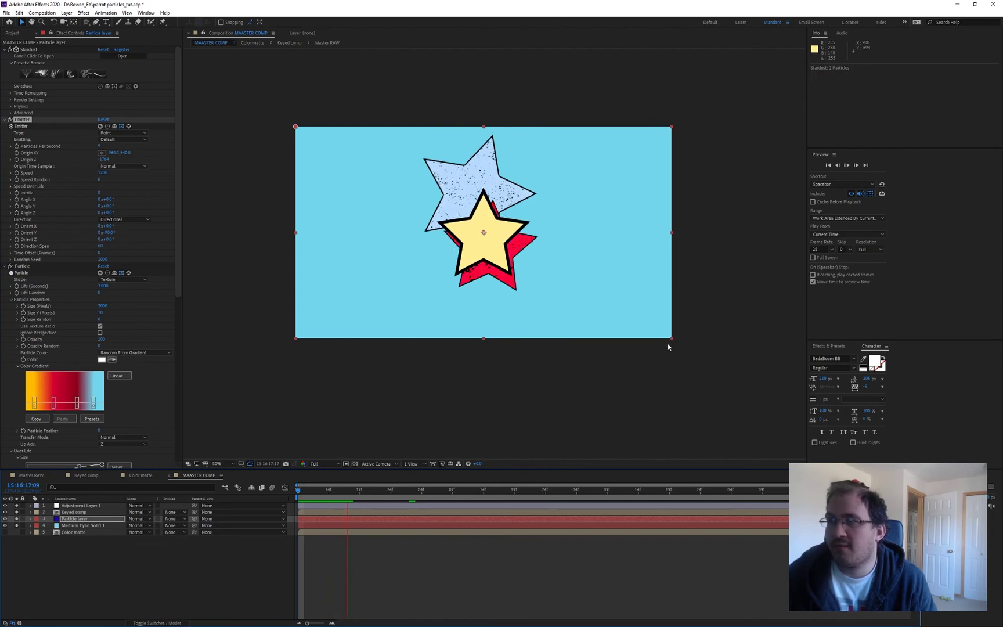
pyautogui.press('space')
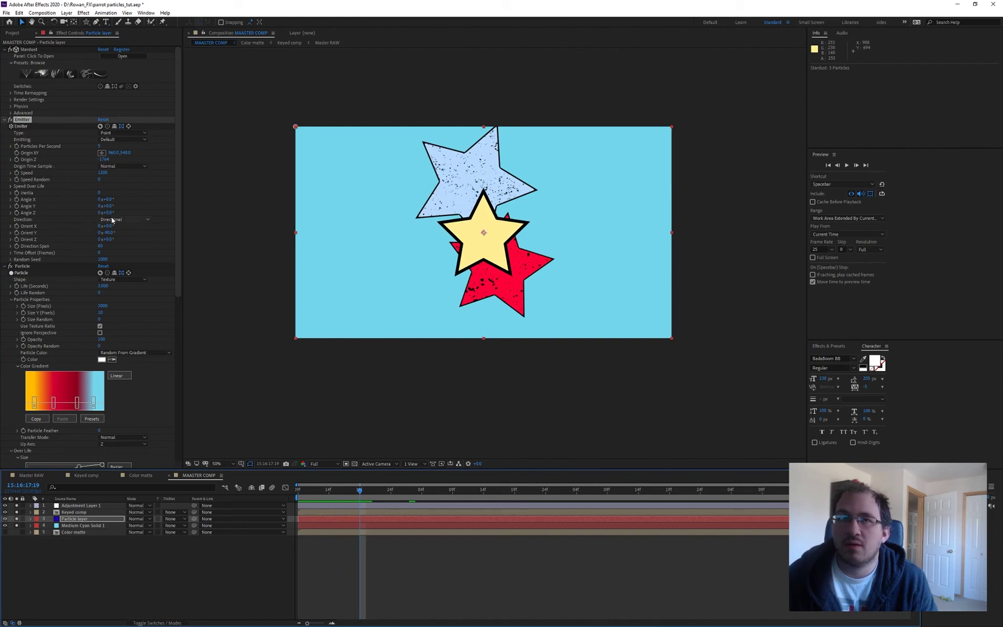
# Step: Set the emitter's Direction Span to 0 and adjust Orient Y to about -50° so the stars travel sideways
pyautogui.click(102, 247)
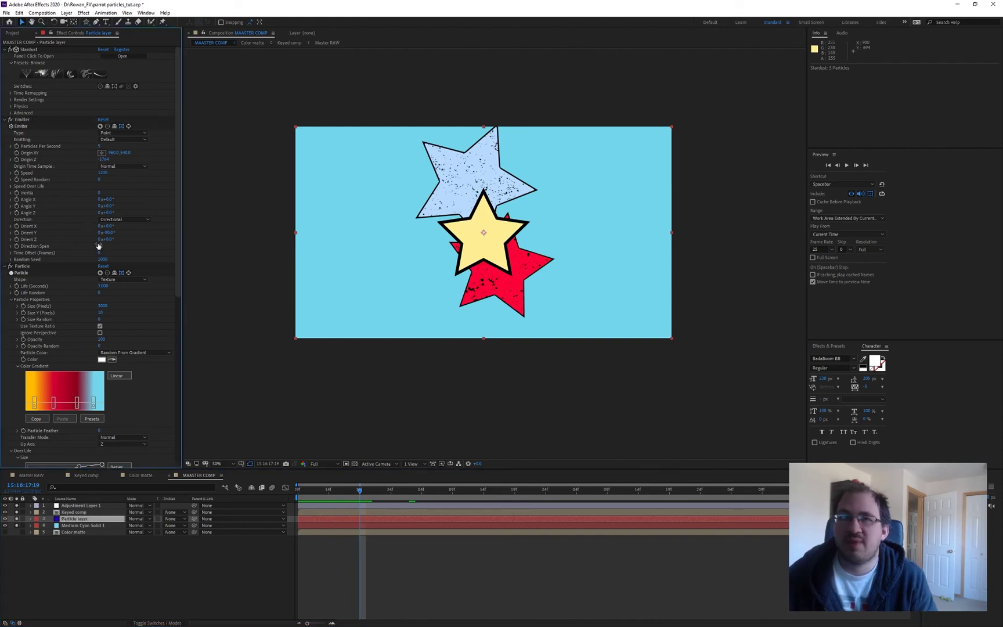
pyautogui.write('0')
pyautogui.press('Return')
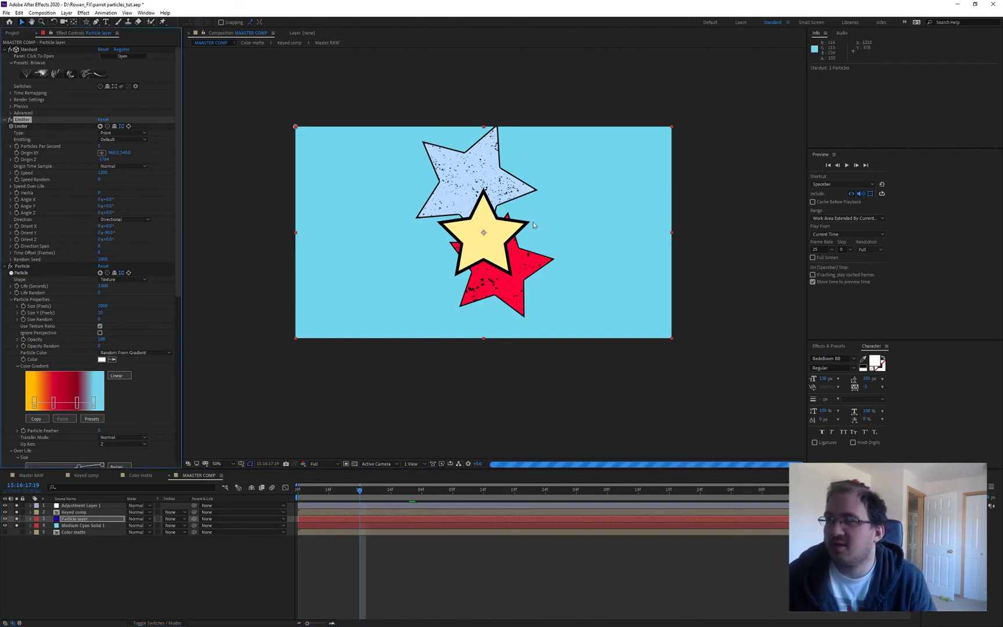
pyautogui.scroll(2, 498, 268)
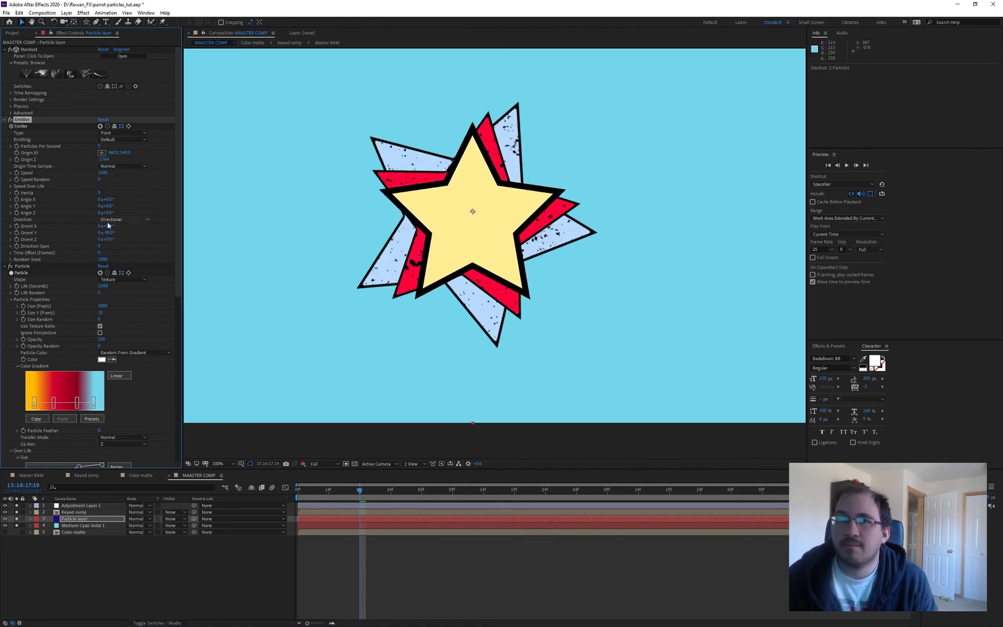
pyautogui.moveTo(116, 233); pyautogui.dragTo(123, 233)
pyautogui.press(',')
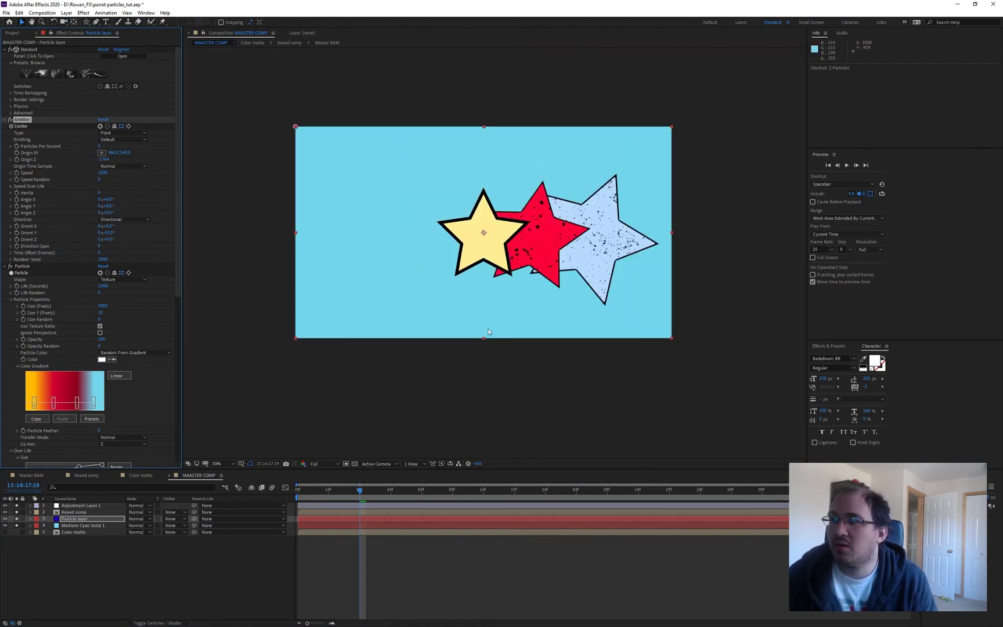
# Step: Preview the sideways star trail from the start and reduce the emitter's speed to 300
pyautogui.press('Home')
pyautogui.press('space')
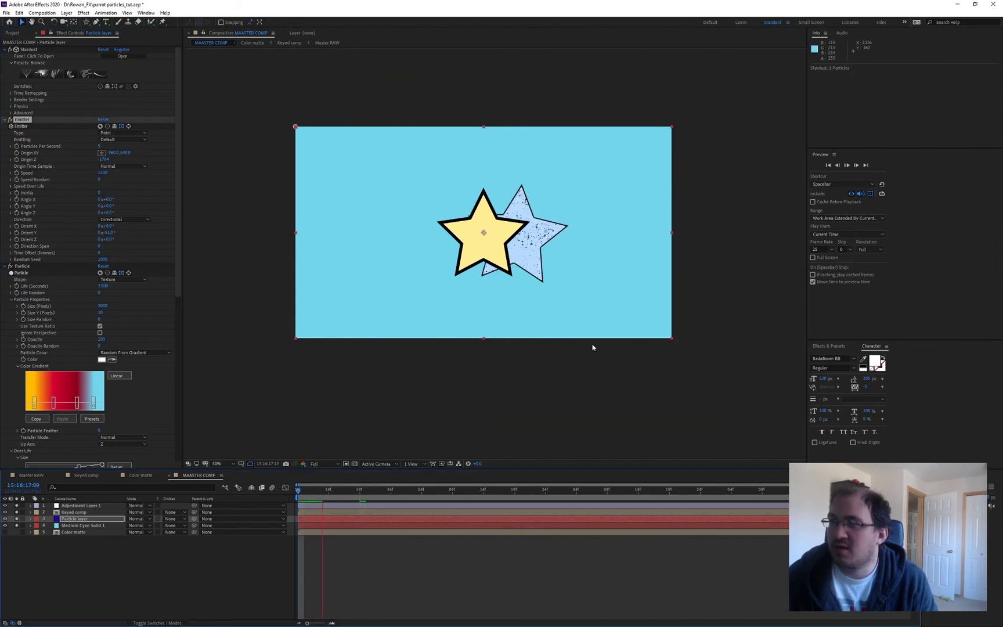
pyautogui.click(103, 173)
pyautogui.write('300')
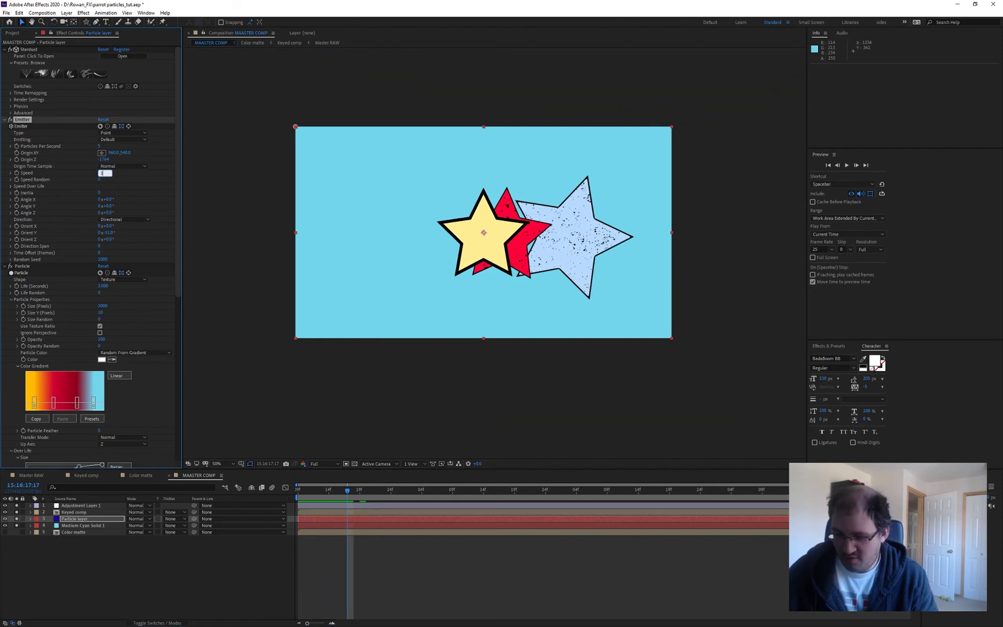
pyautogui.press('Return')
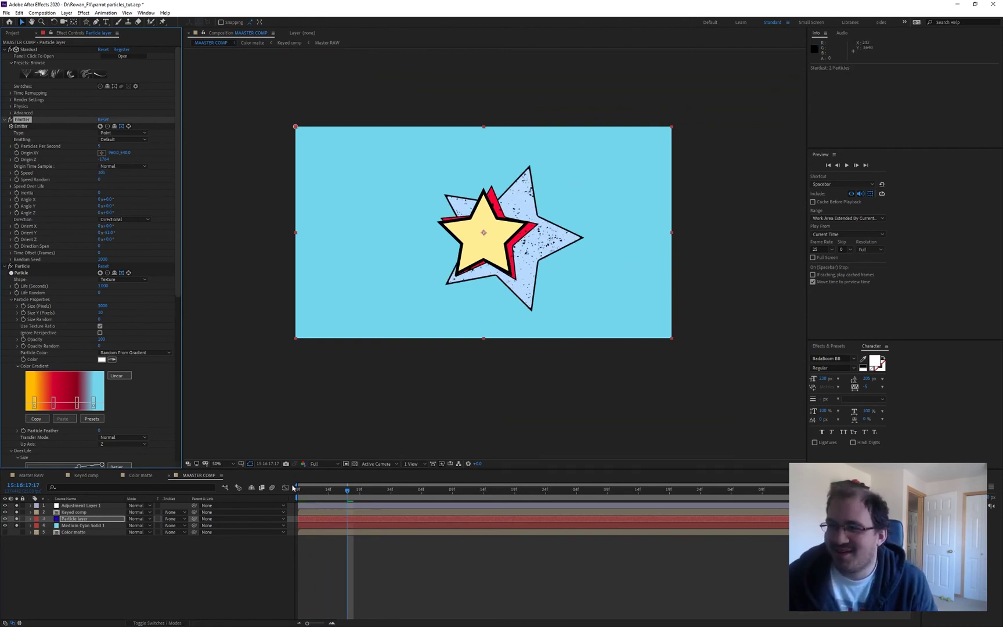
# Step: Preview the slower sideways star trail in MAASTER COMP and save the project
pyautogui.press('space')
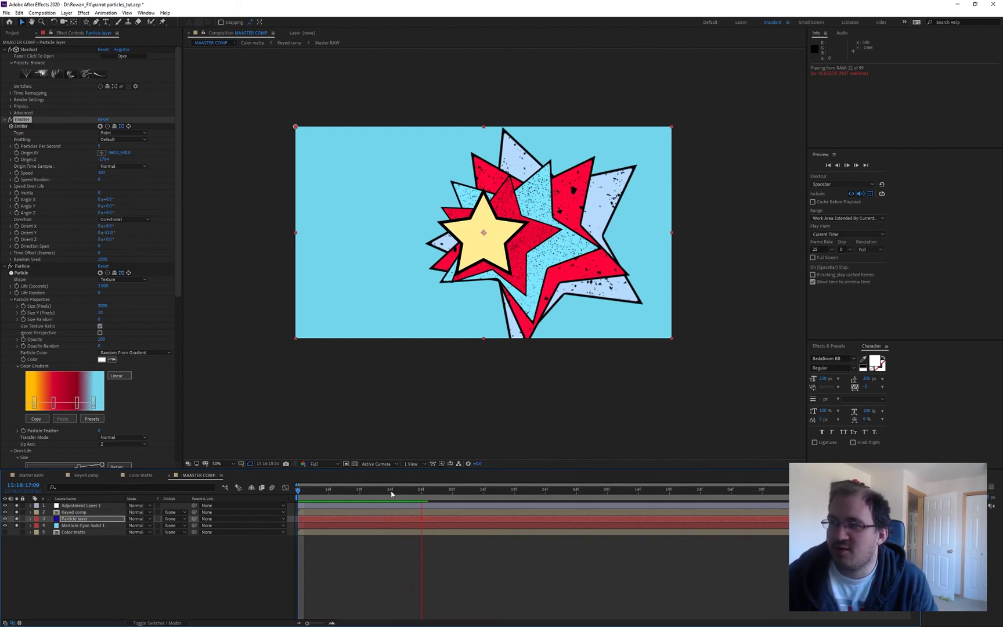
pyautogui.press('space')
pyautogui.click(382, 561)
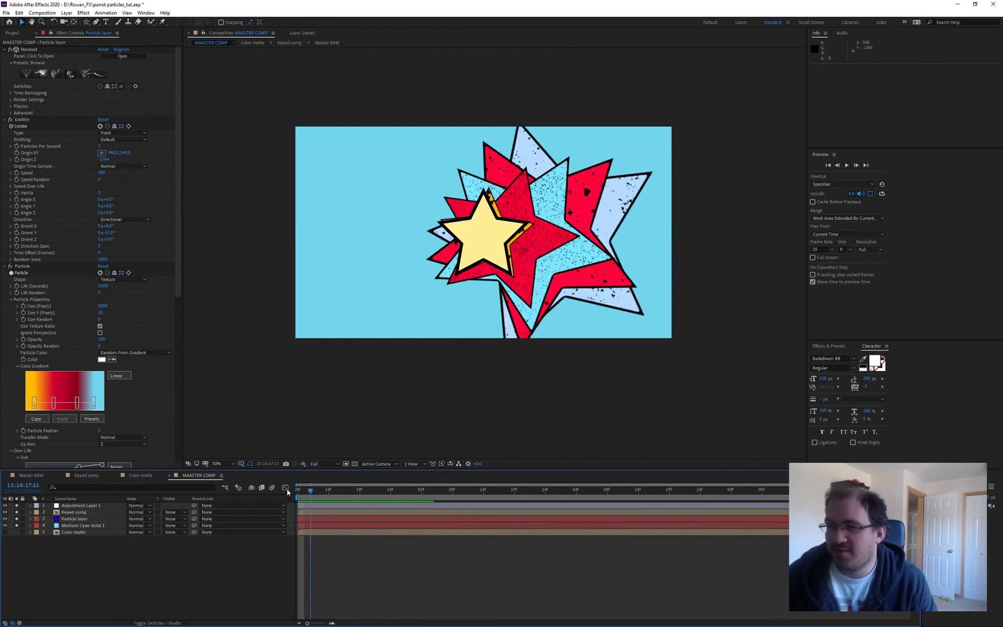
pyautogui.hotkey('ctrl', 's')
# Step: Scrub and replay the star trail animation, stopping at 15:16:18:01
pyautogui.moveTo(332, 492); pyautogui.dragTo(421, 495)
pyautogui.press('space')
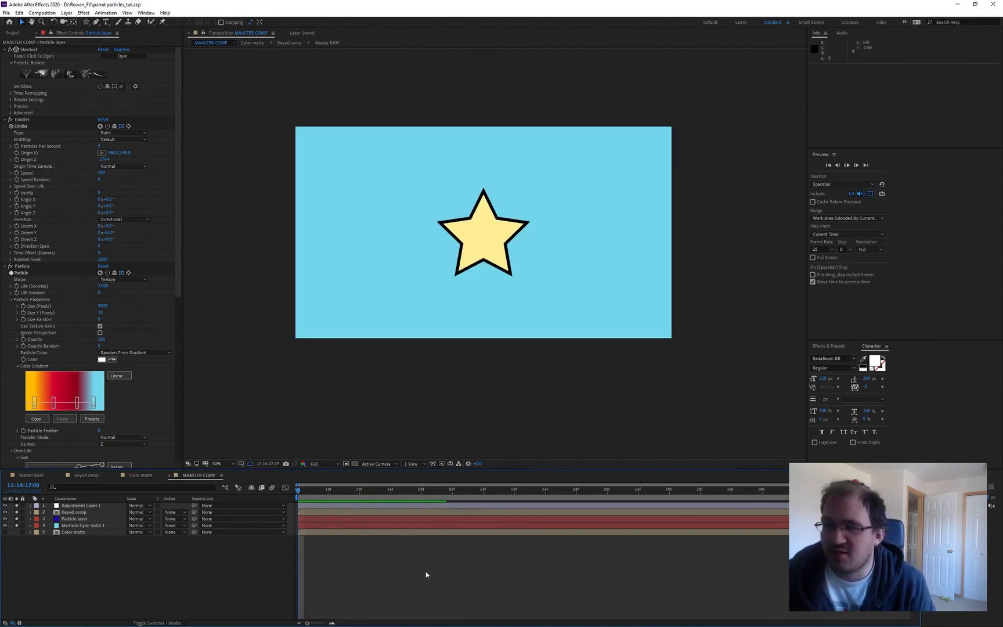
pyautogui.moveTo(314, 491); pyautogui.dragTo(397, 491)
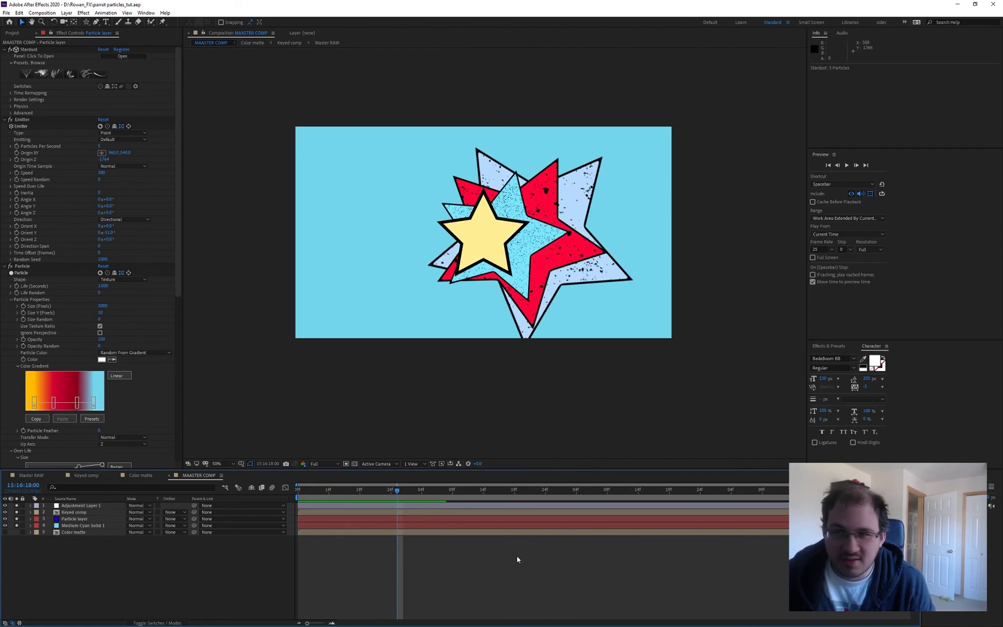
pyautogui.click(422, 493)
pyautogui.moveTo(423, 492); pyautogui.dragTo(404, 494)
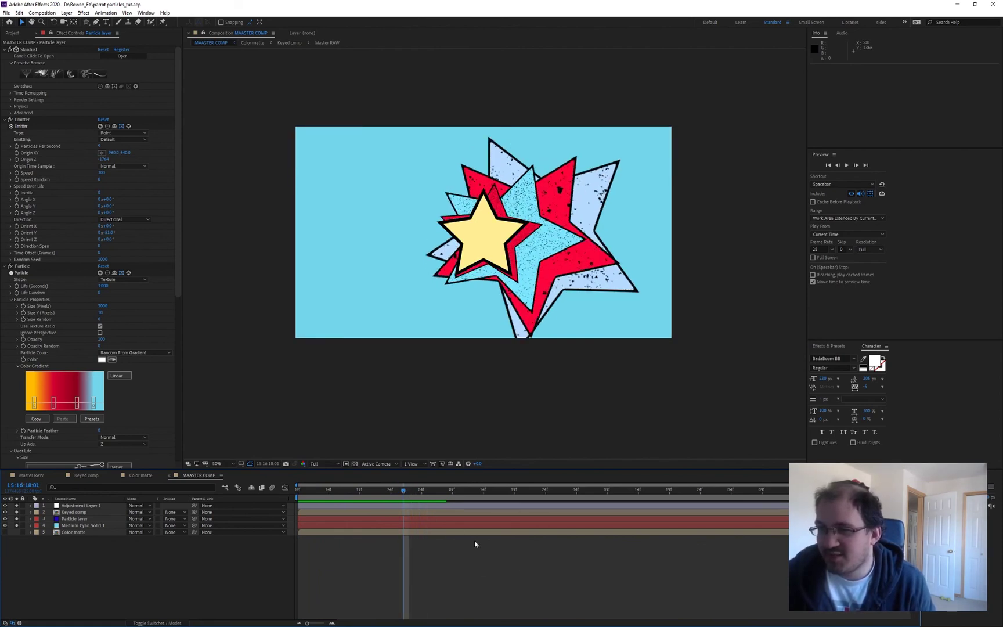